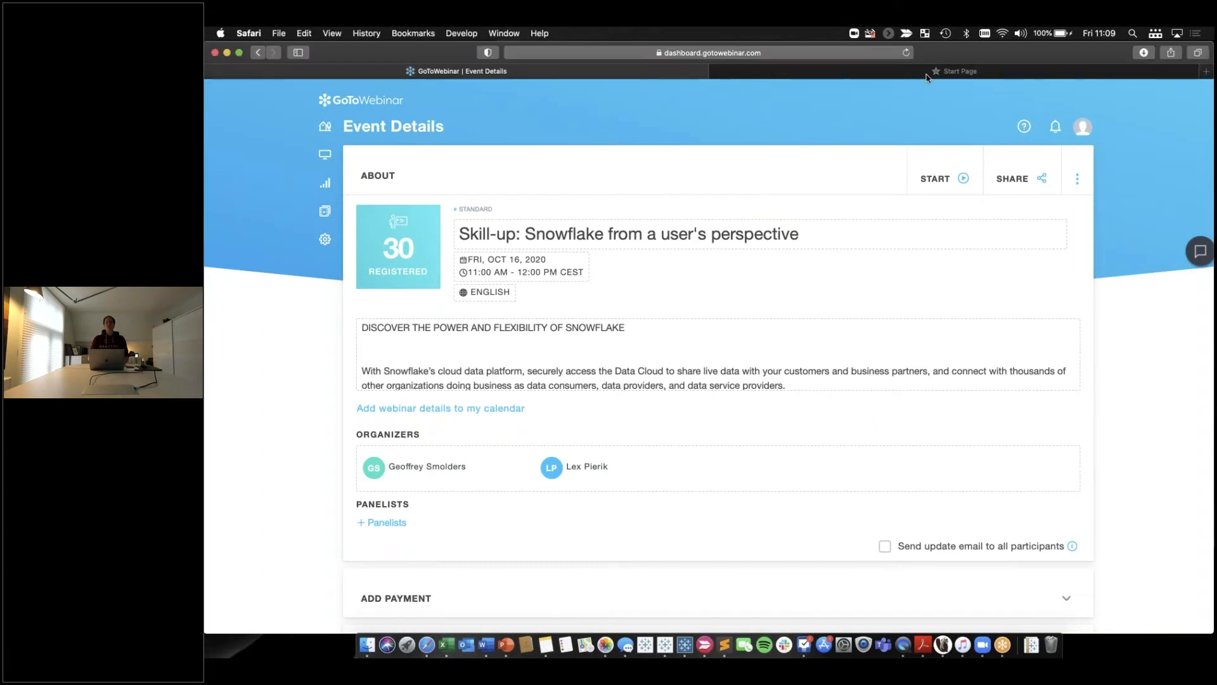
Open the saved Snowflake Biztory favourite and log in with the stored user name and account password
click(930, 73)
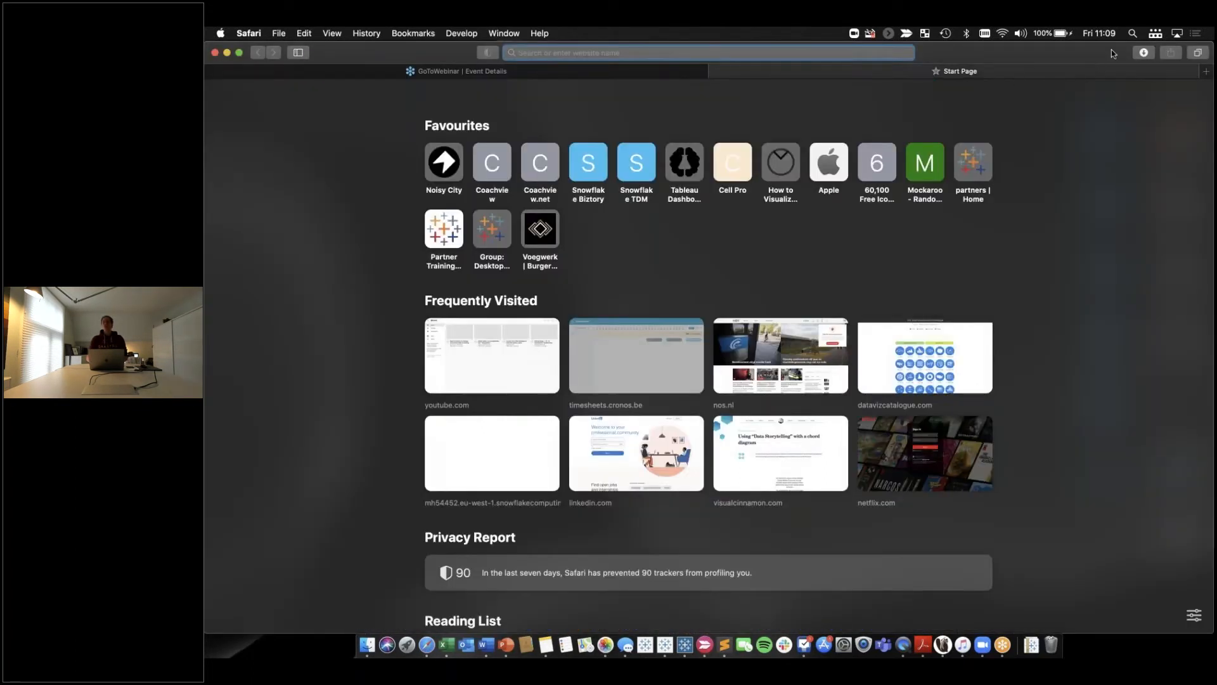
click(1155, 65)
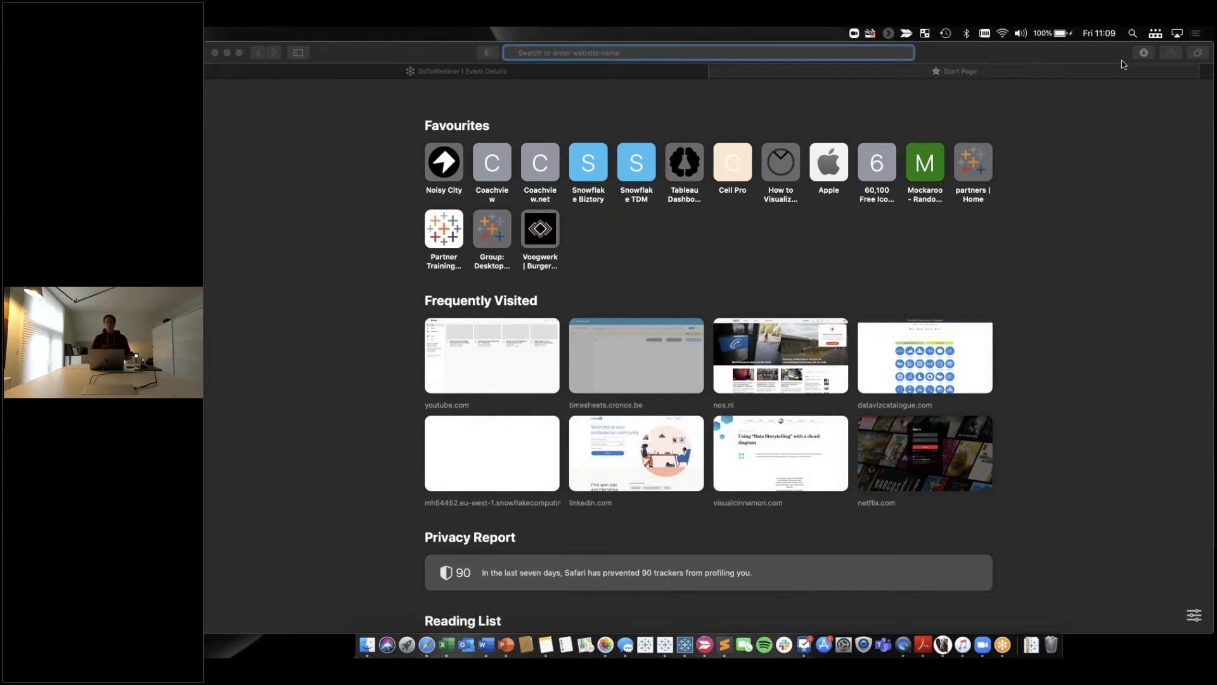
click(640, 169)
click(638, 171)
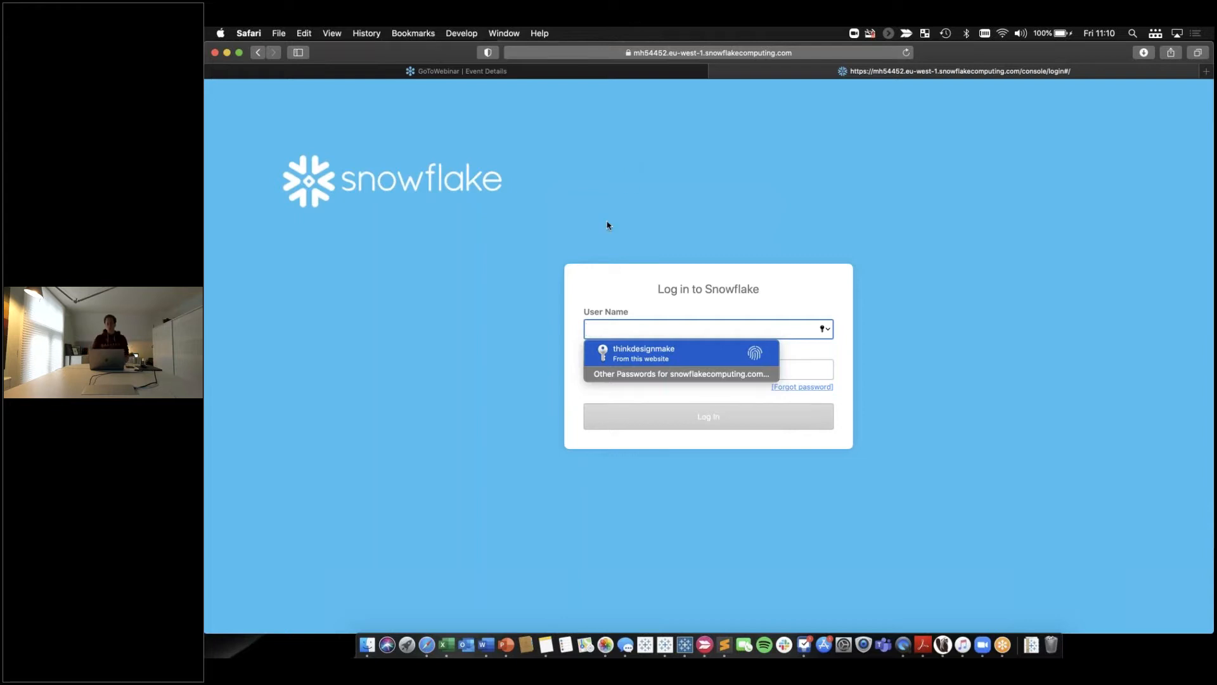
click(626, 354)
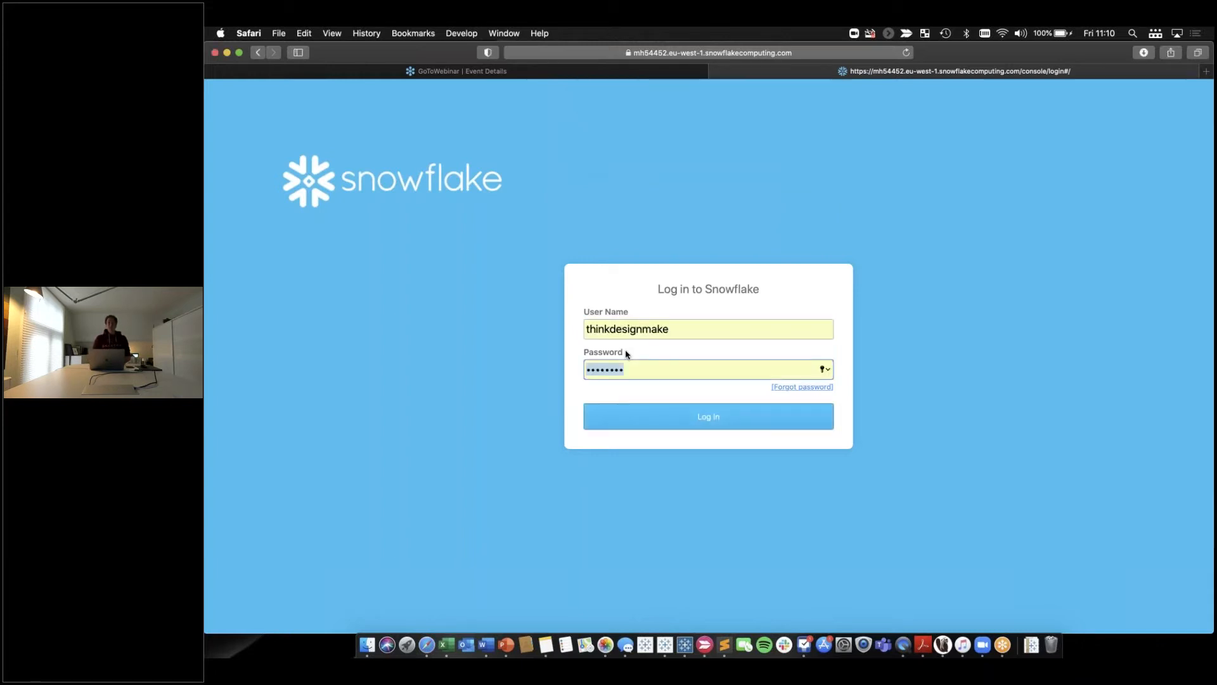
click(719, 423)
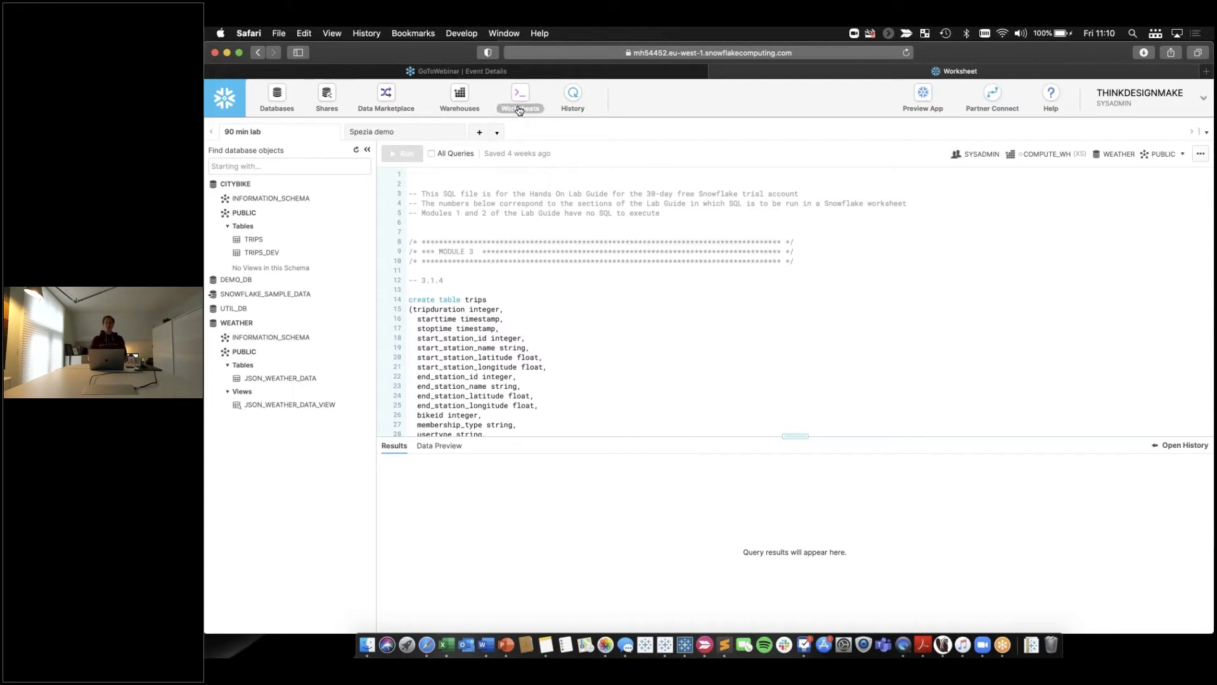
Create a database named SKILL_UP
click(282, 102)
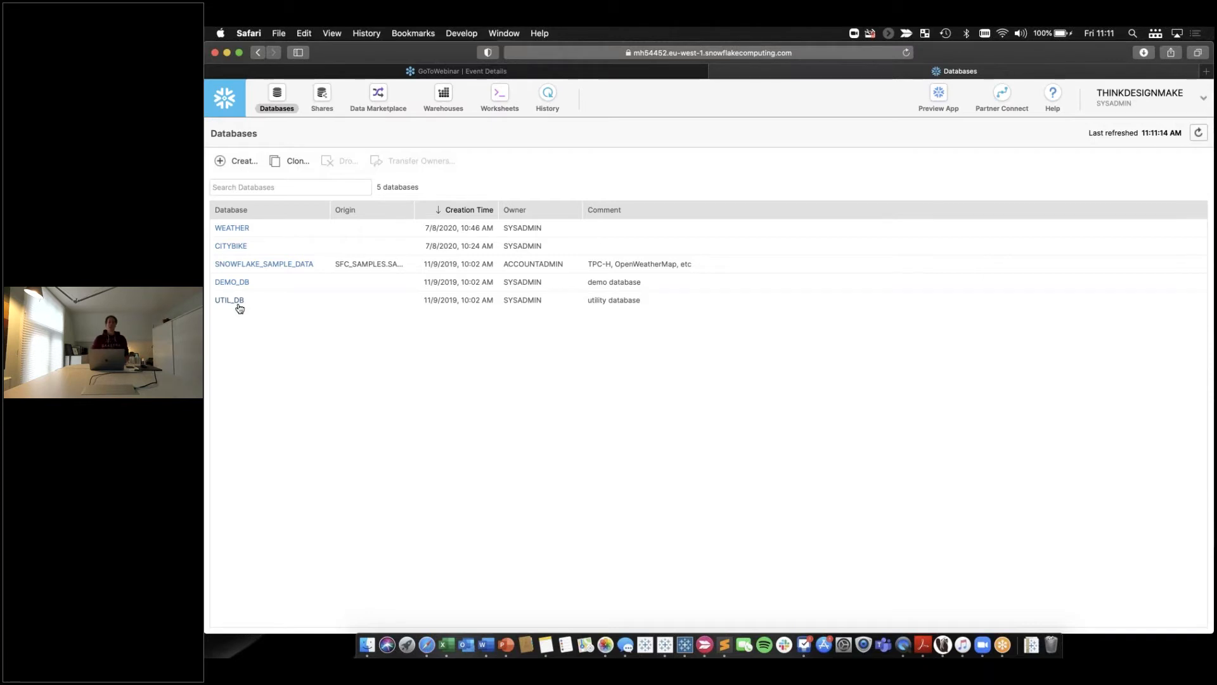
click(239, 160)
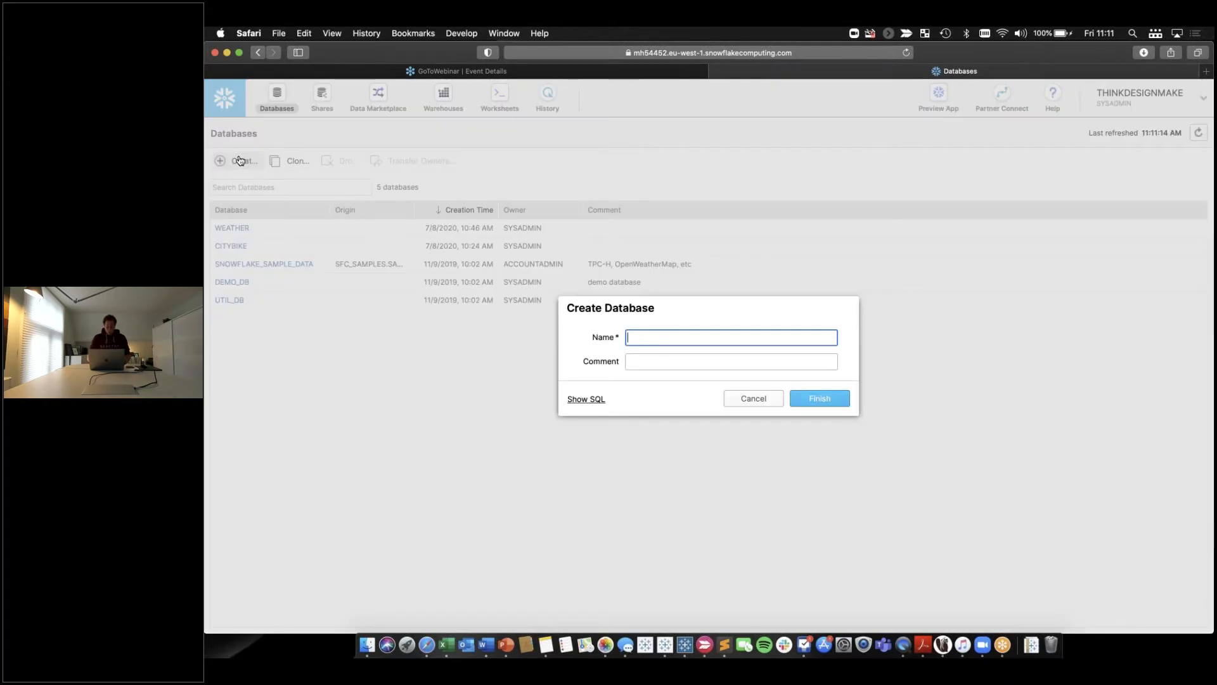
text(SKILL_UP)
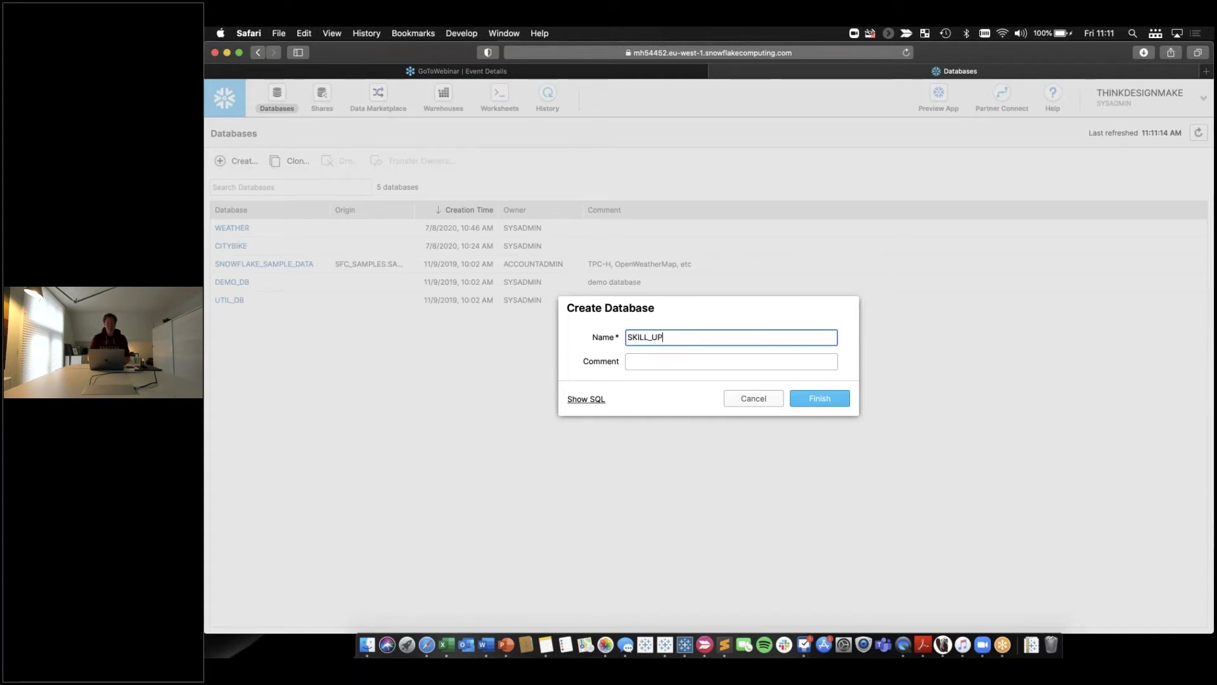
click(816, 399)
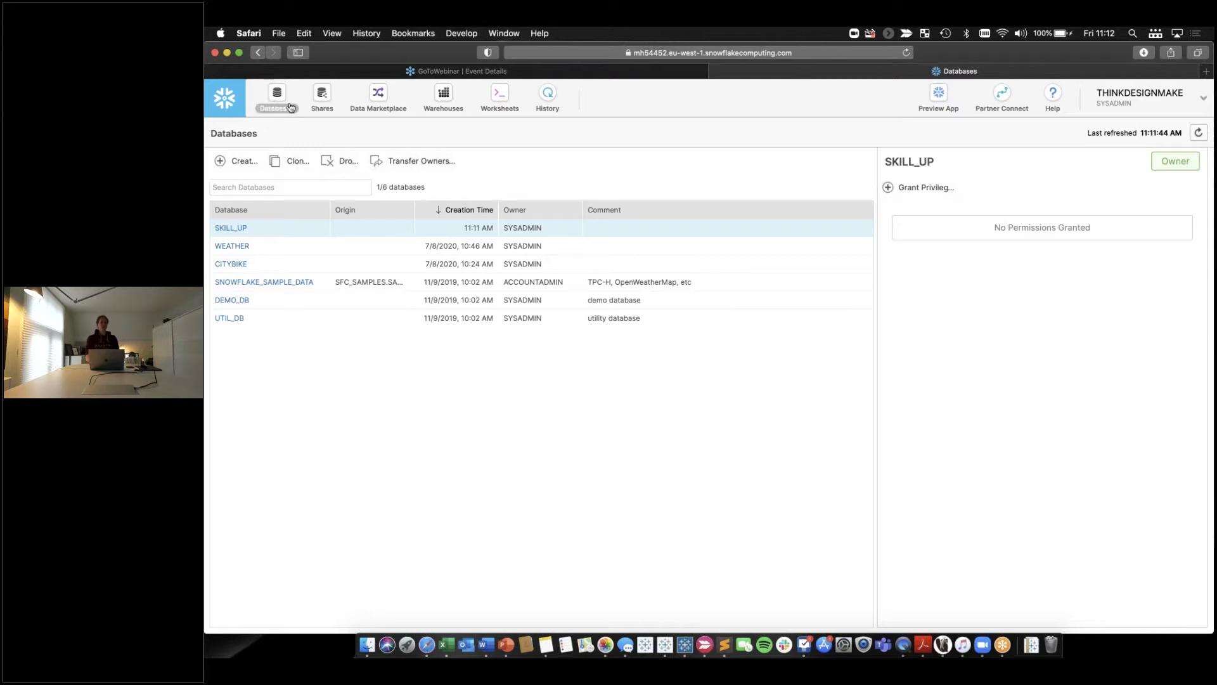
Look through the Shares, Data Marketplace and Warehouses pages
click(324, 94)
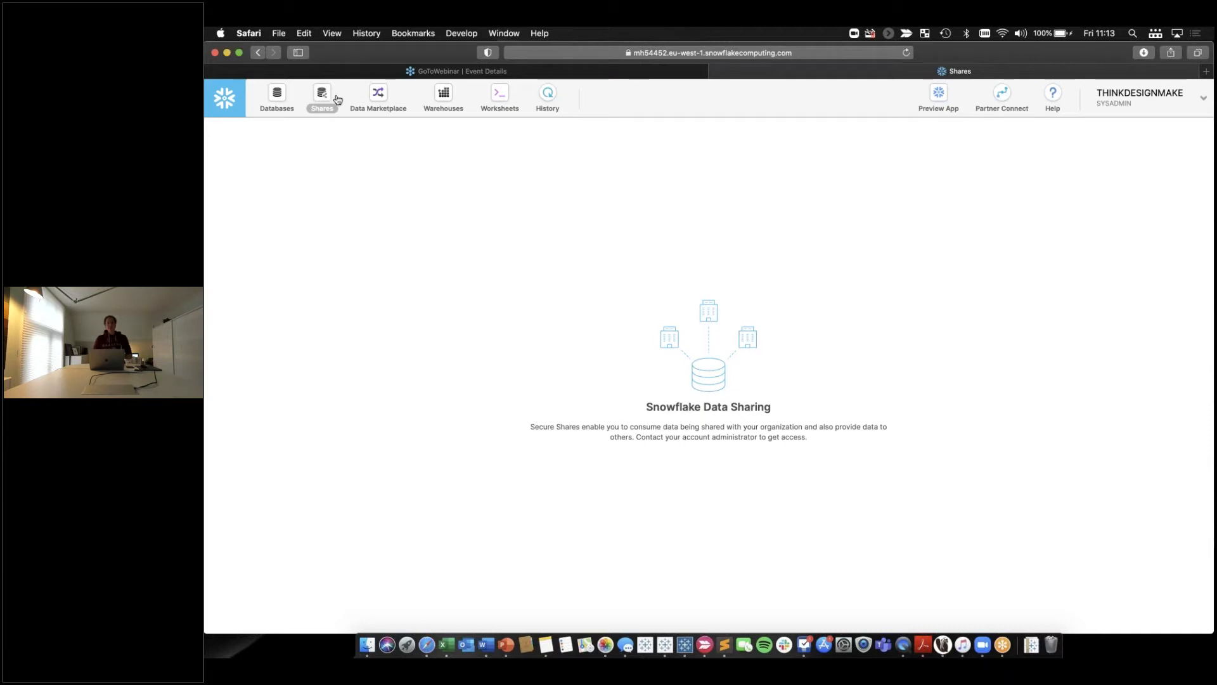
click(379, 97)
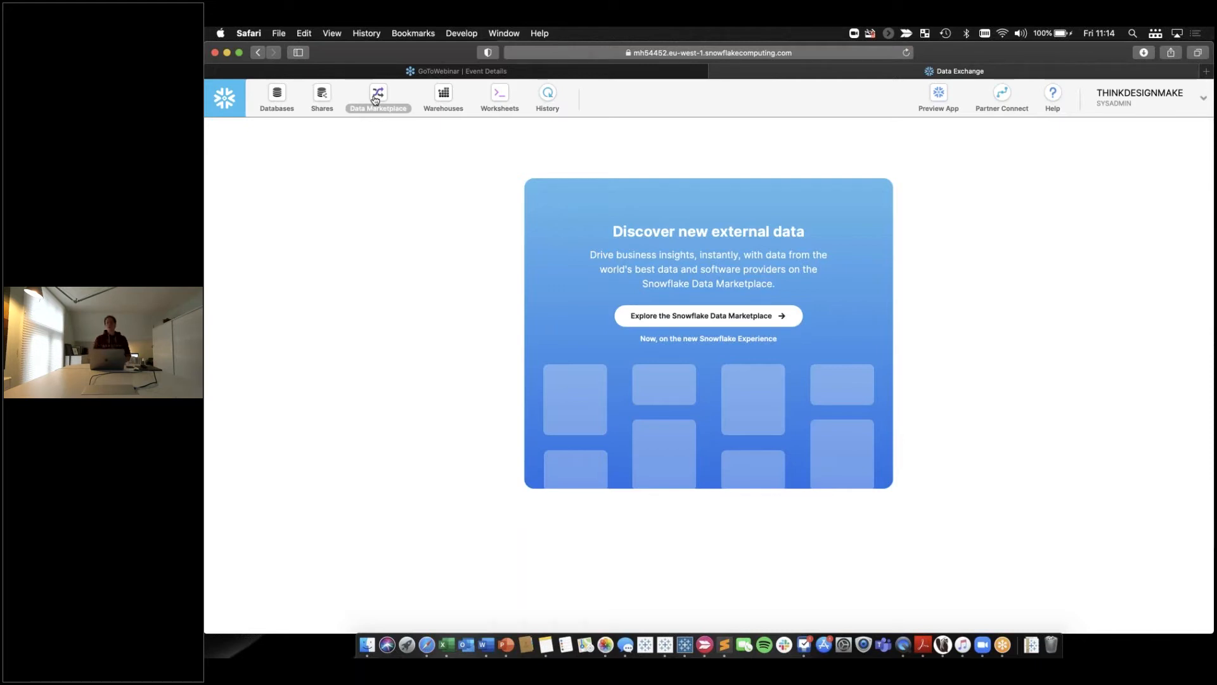
click(447, 109)
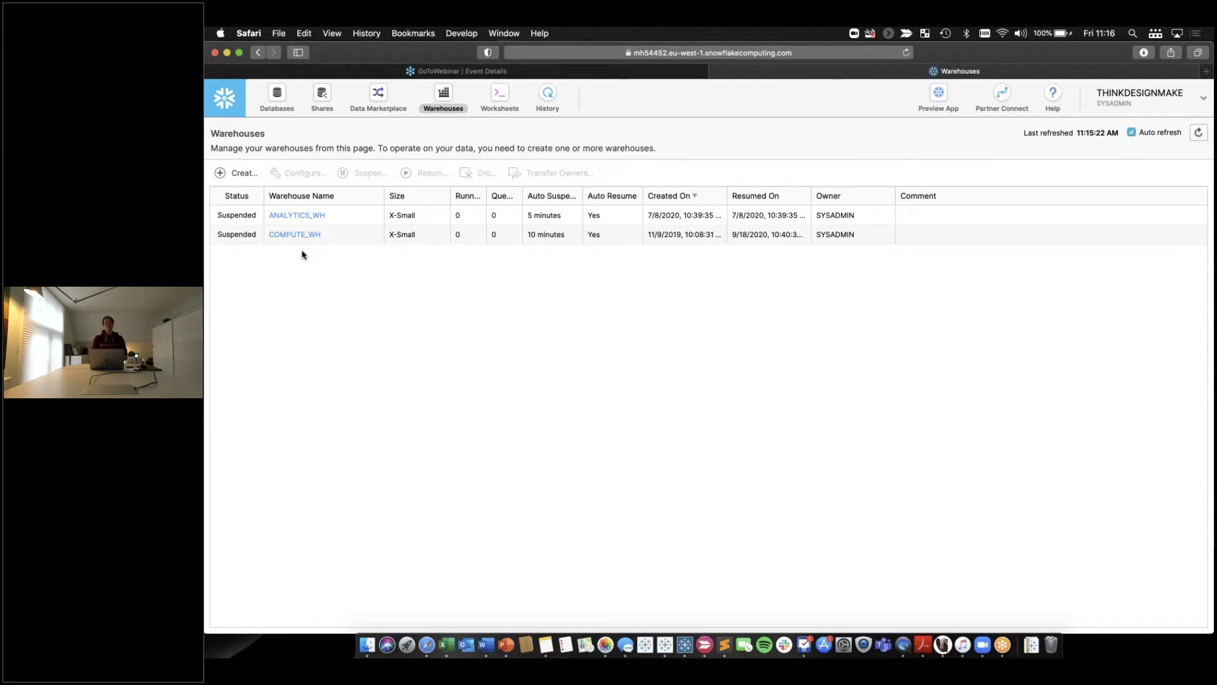
Inspect the ANALYTICS_WH warehouse's load over time and return to the warehouse list
click(368, 217)
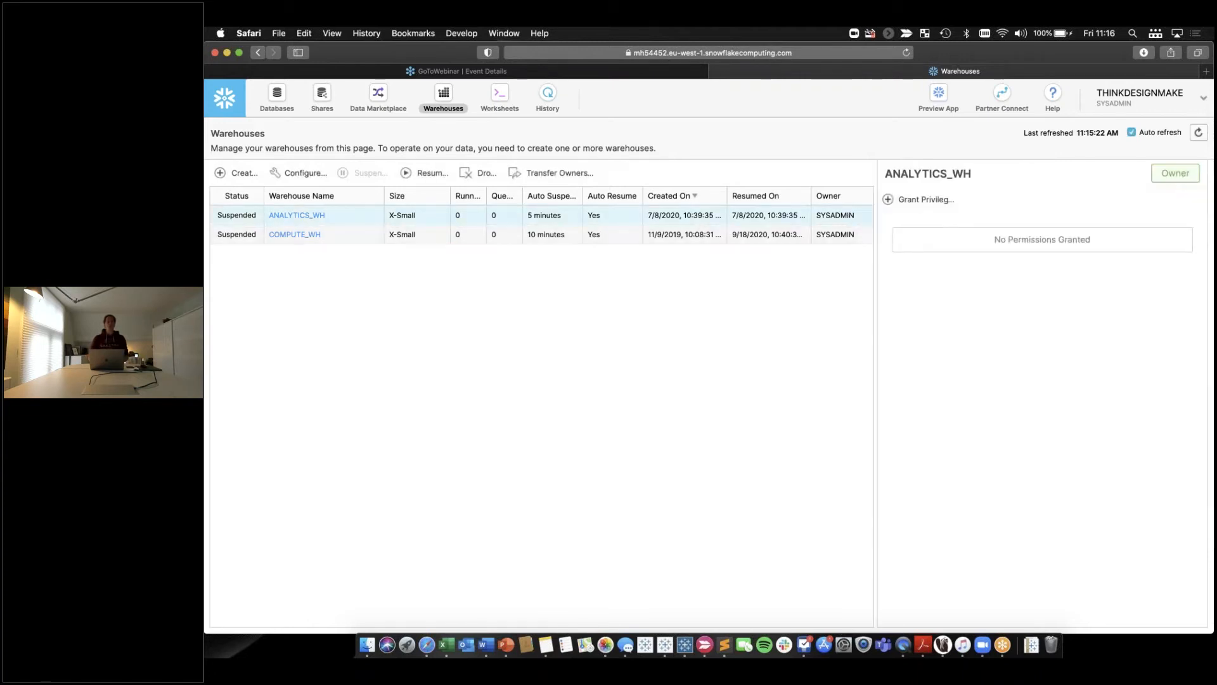
click(279, 216)
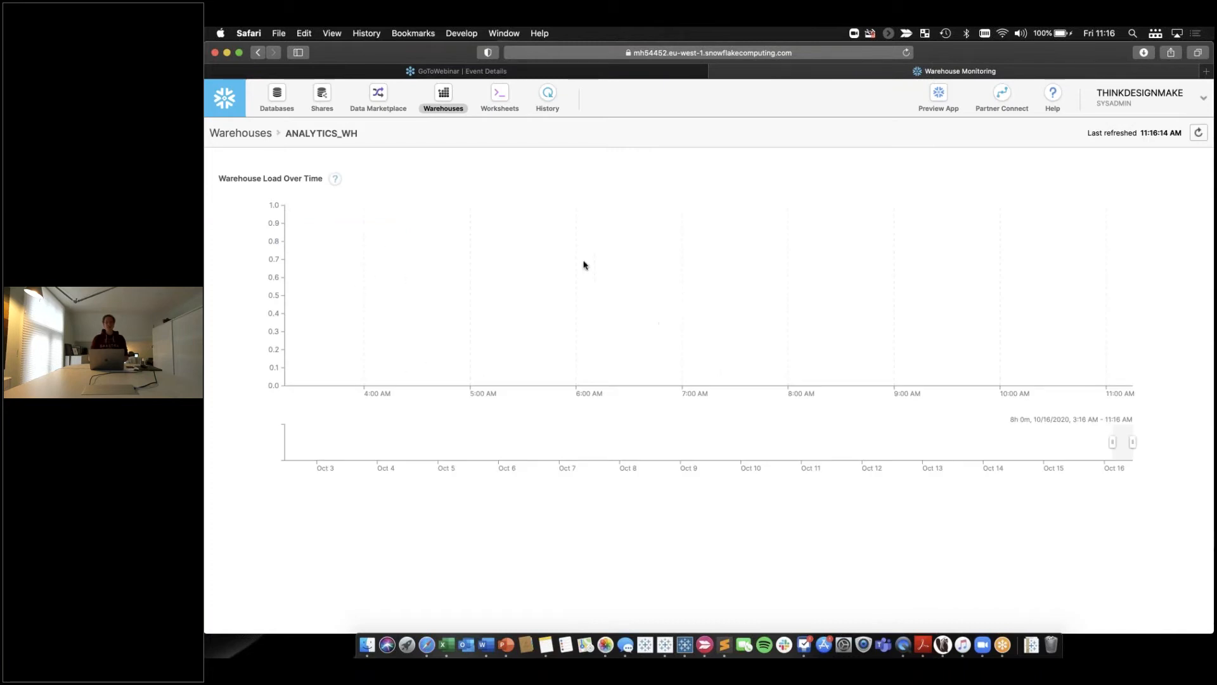
click(251, 136)
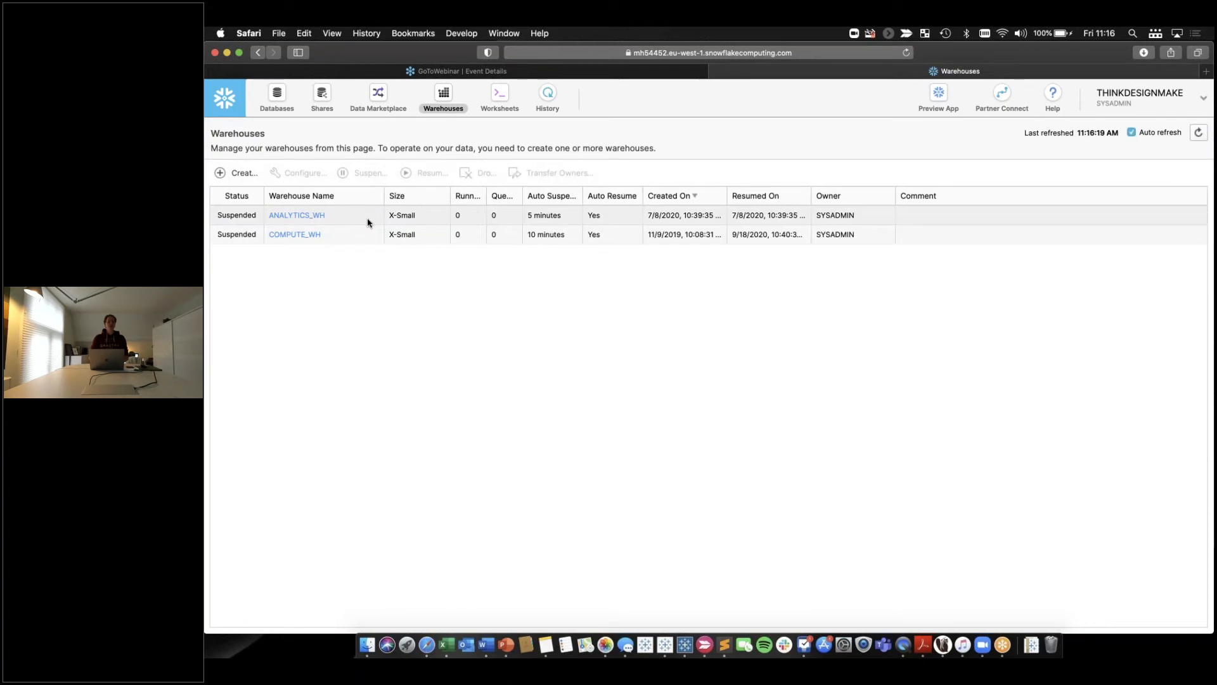
Try the 4X-Large size in the ANALYTICS_WH configuration and switch it back to X-Small
click(368, 222)
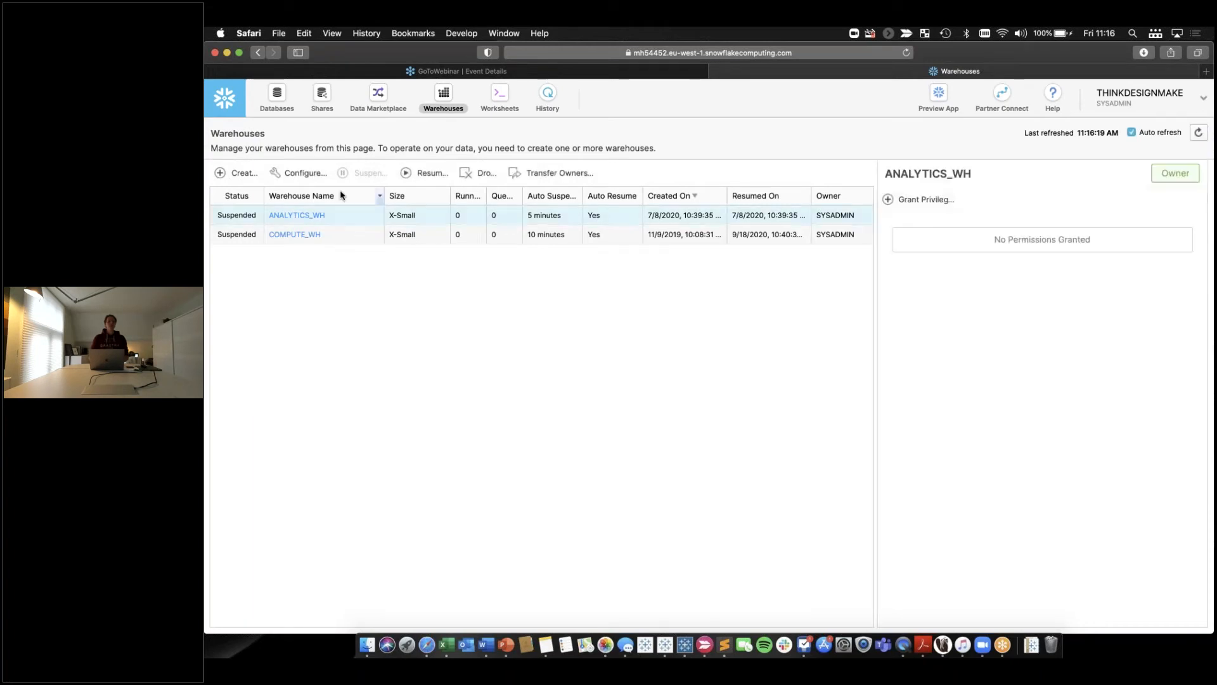
click(301, 174)
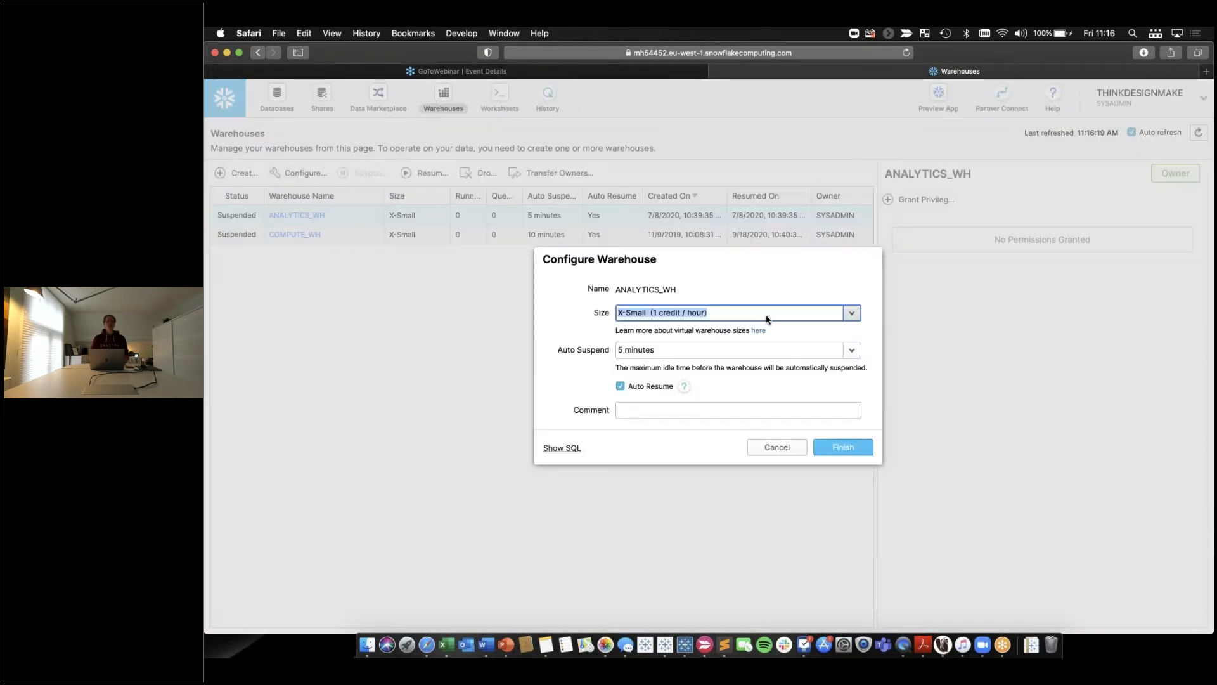
click(853, 314)
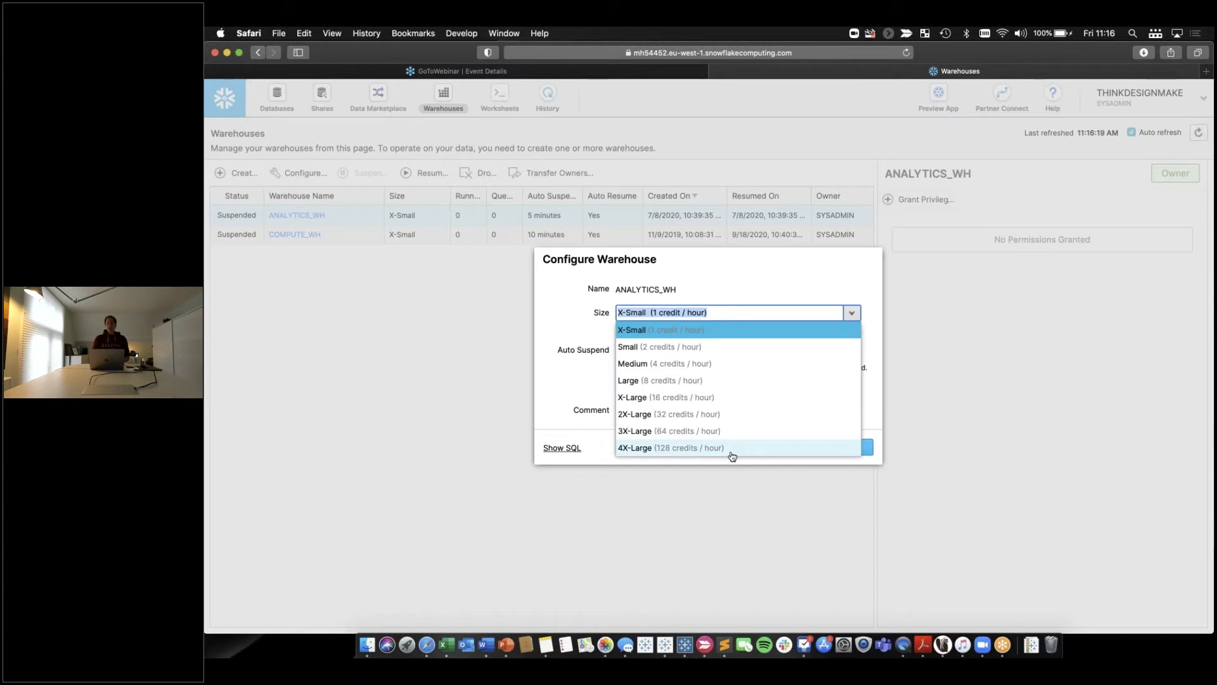
click(693, 450)
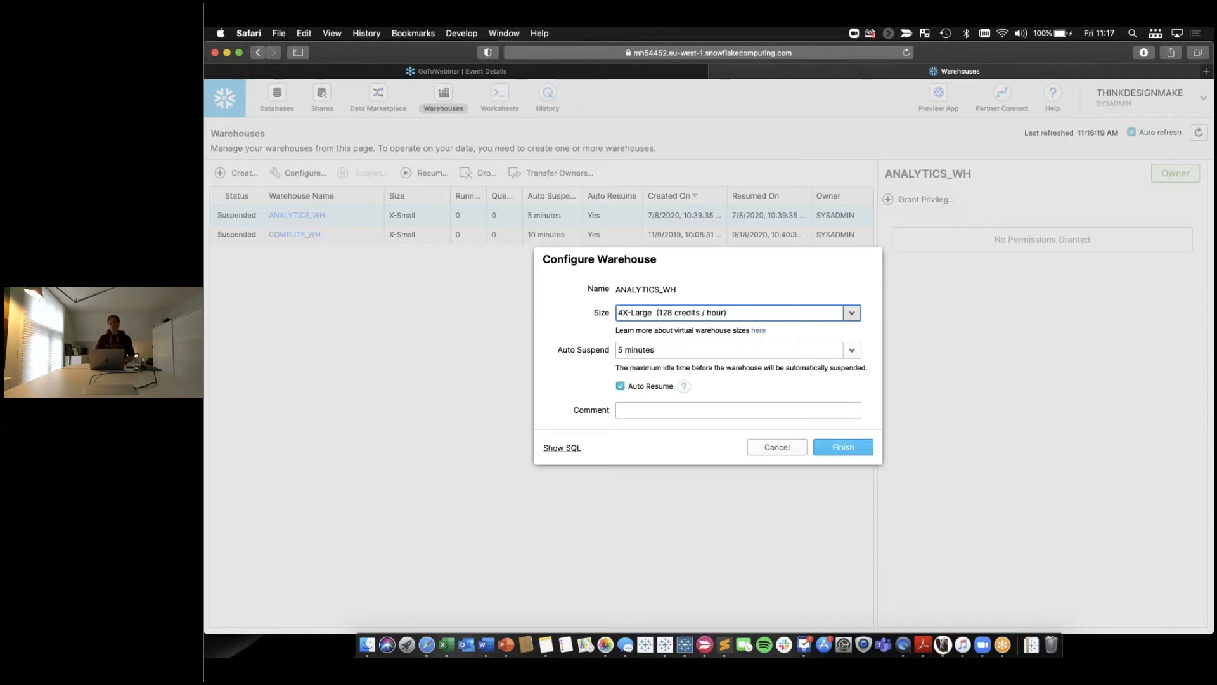
click(785, 316)
click(693, 329)
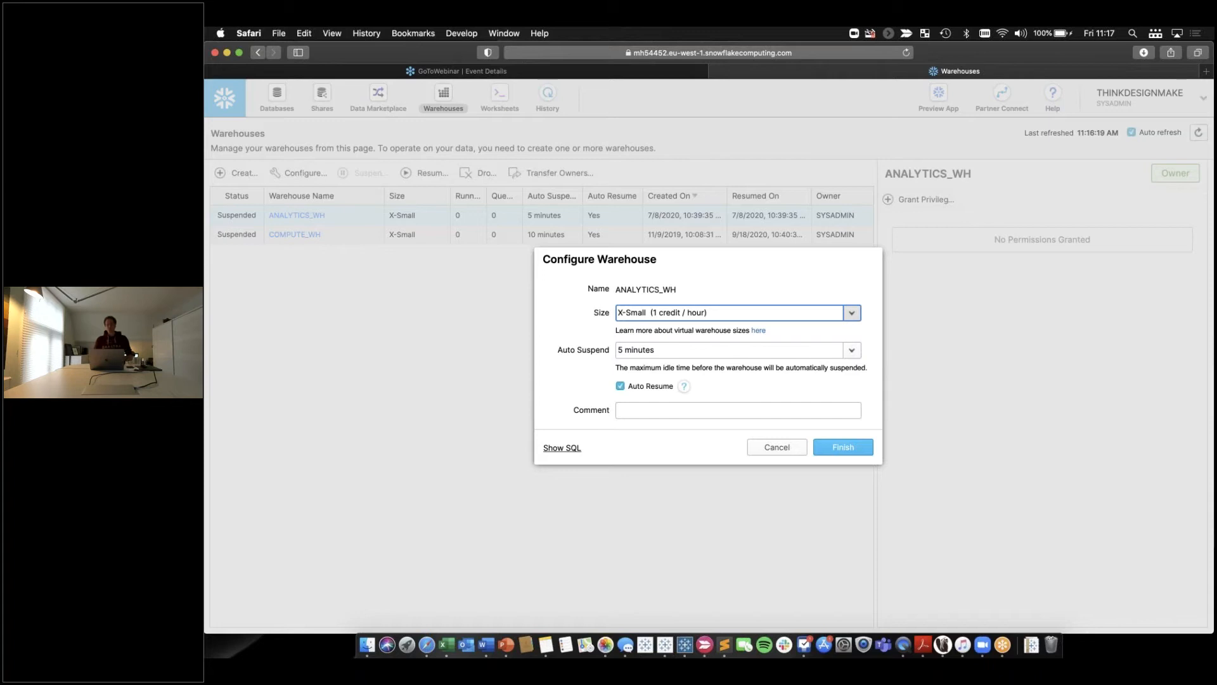
Check the auto-suspend options and the generated SQL for ANALYTICS_WH, and close its configuration without saving
click(696, 349)
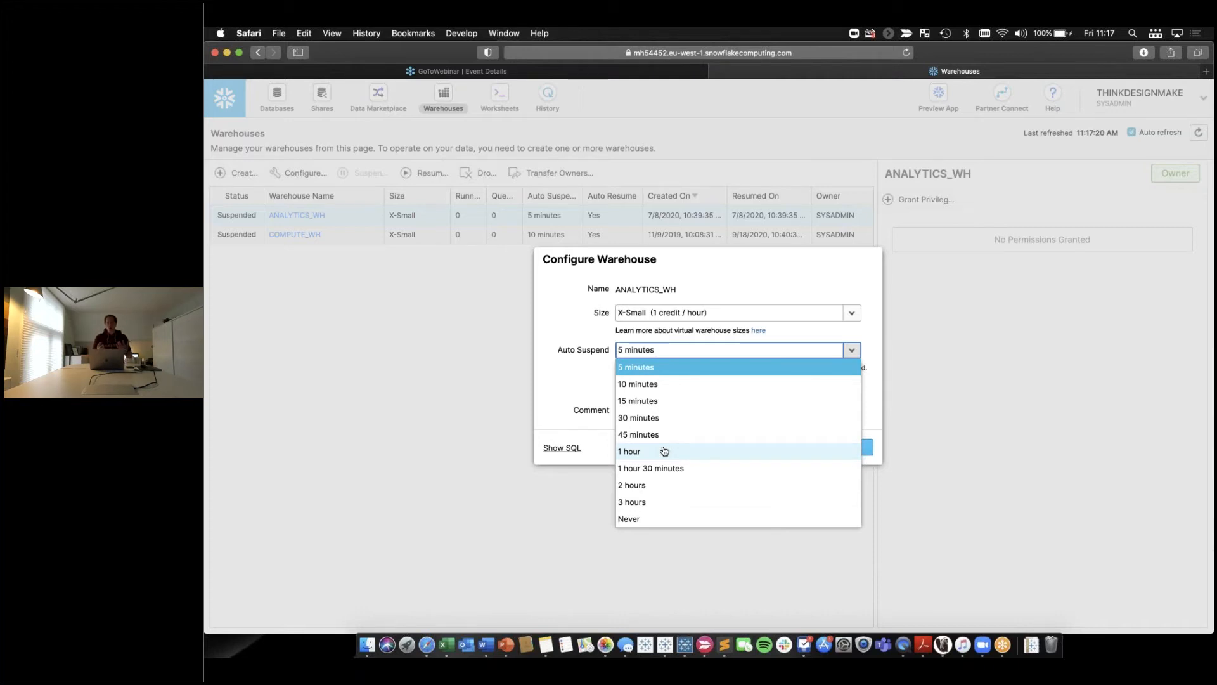
click(678, 374)
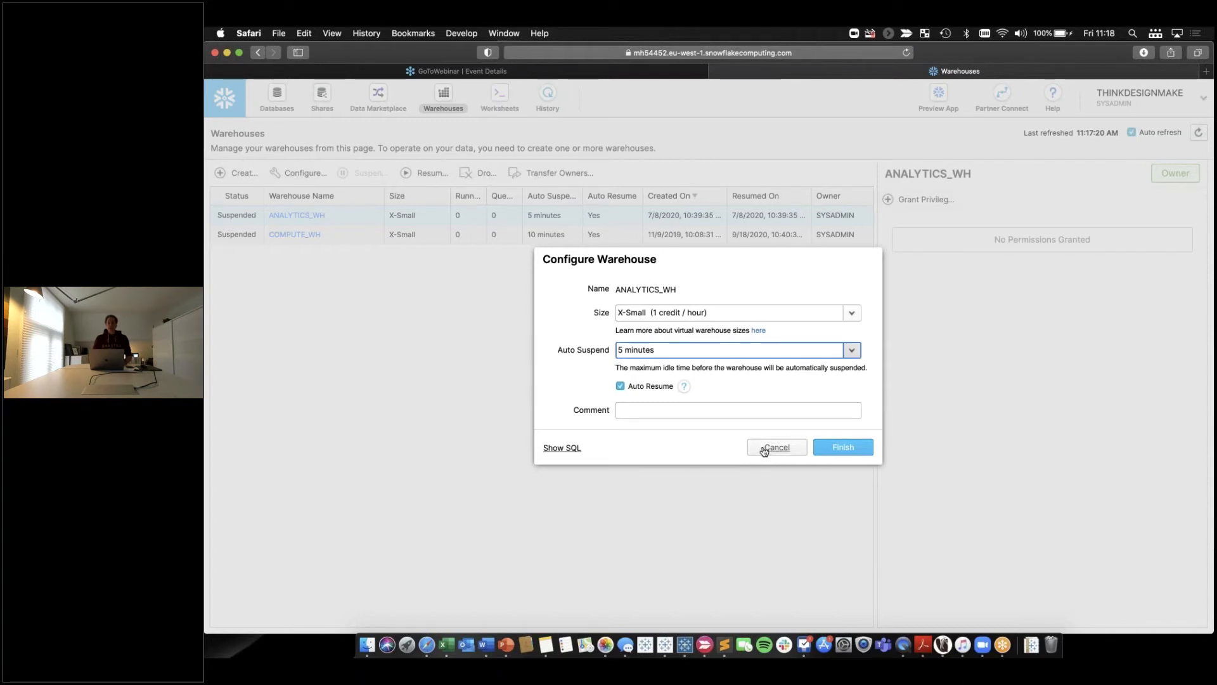
click(564, 450)
drag(810, 339, 536, 331)
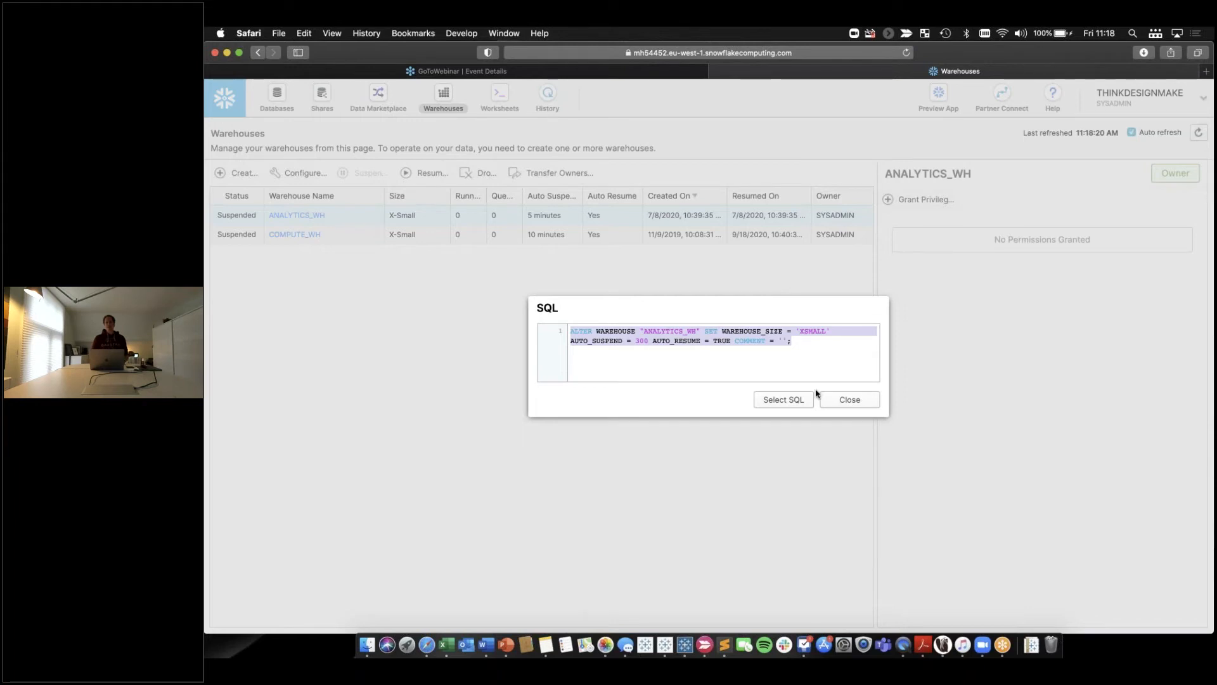
click(848, 400)
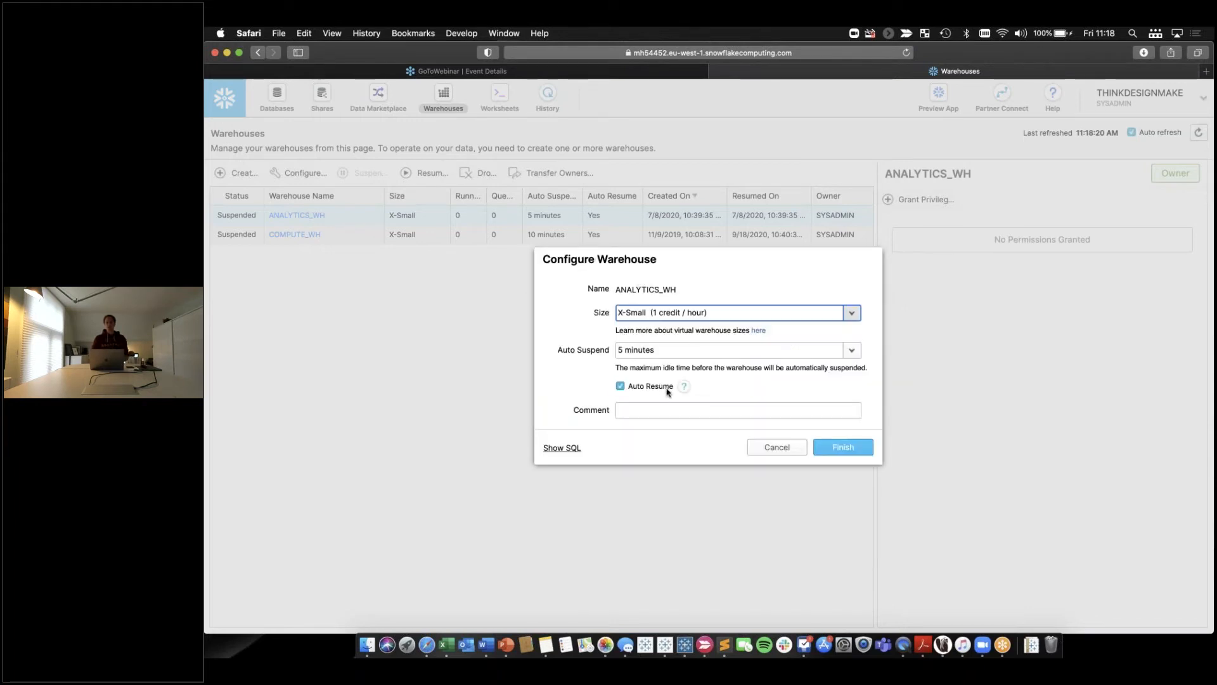
click(778, 448)
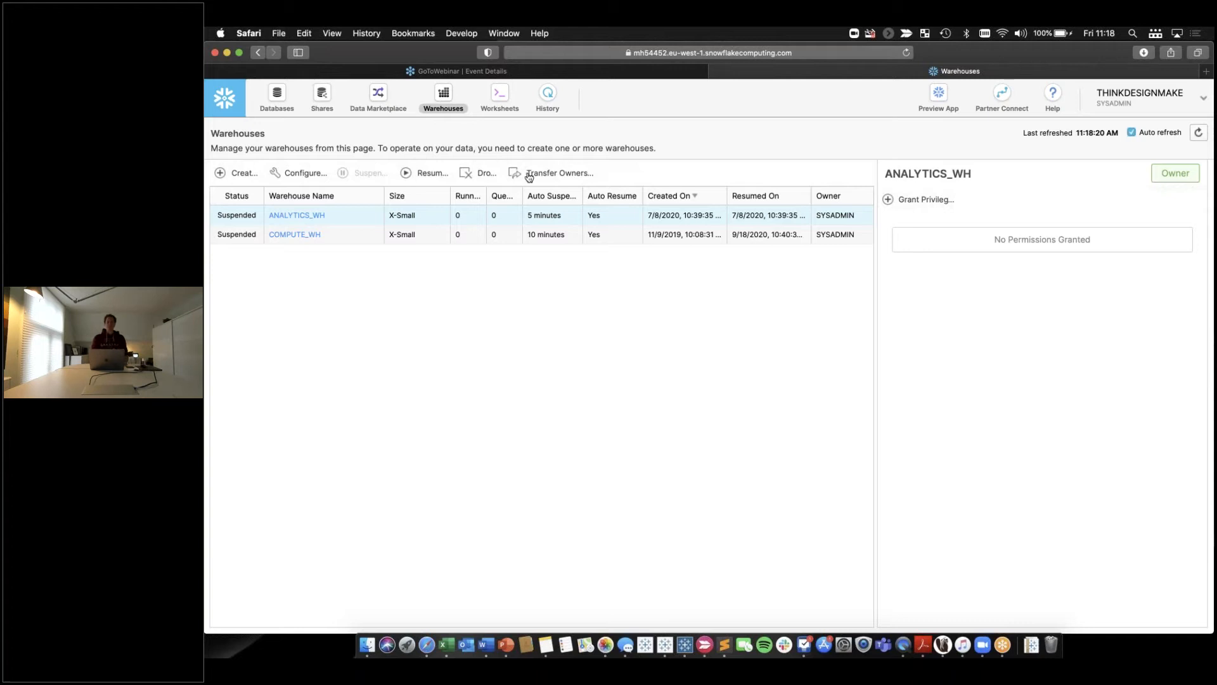
Examine the SQL script in the 90 min lab worksheet, from the trips table definition through the stage and file format statements
click(500, 96)
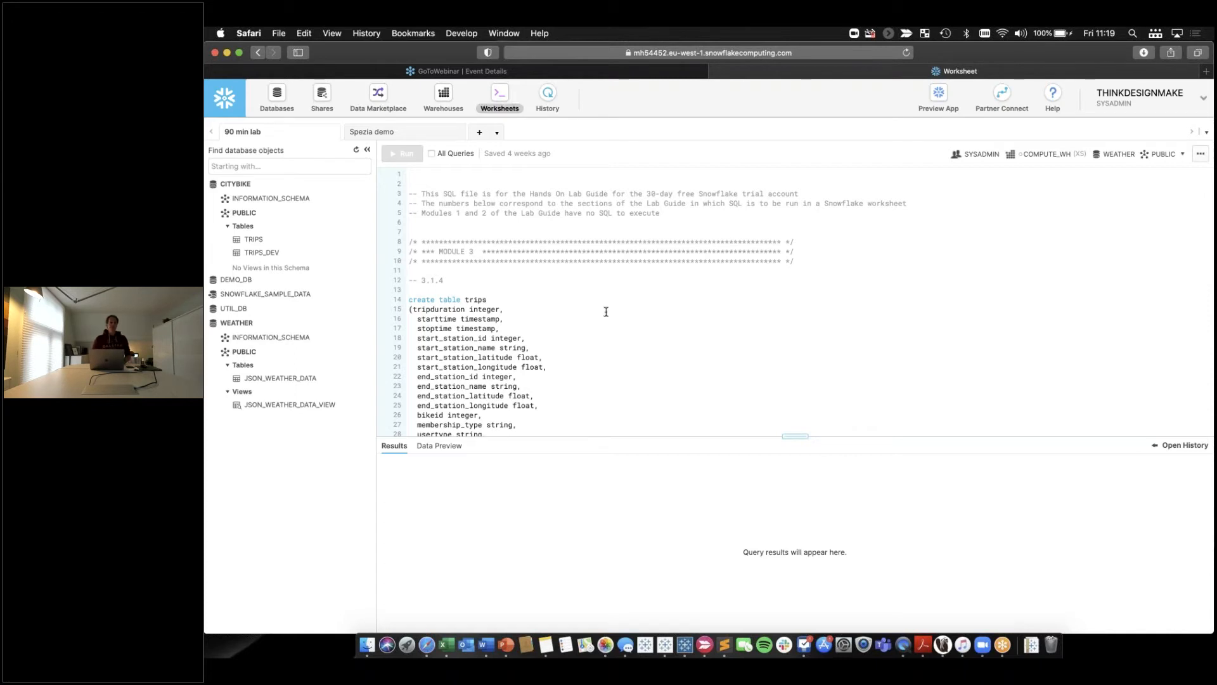
scroll(606, 312, down, 15)
scroll(606, 312, up, 15)
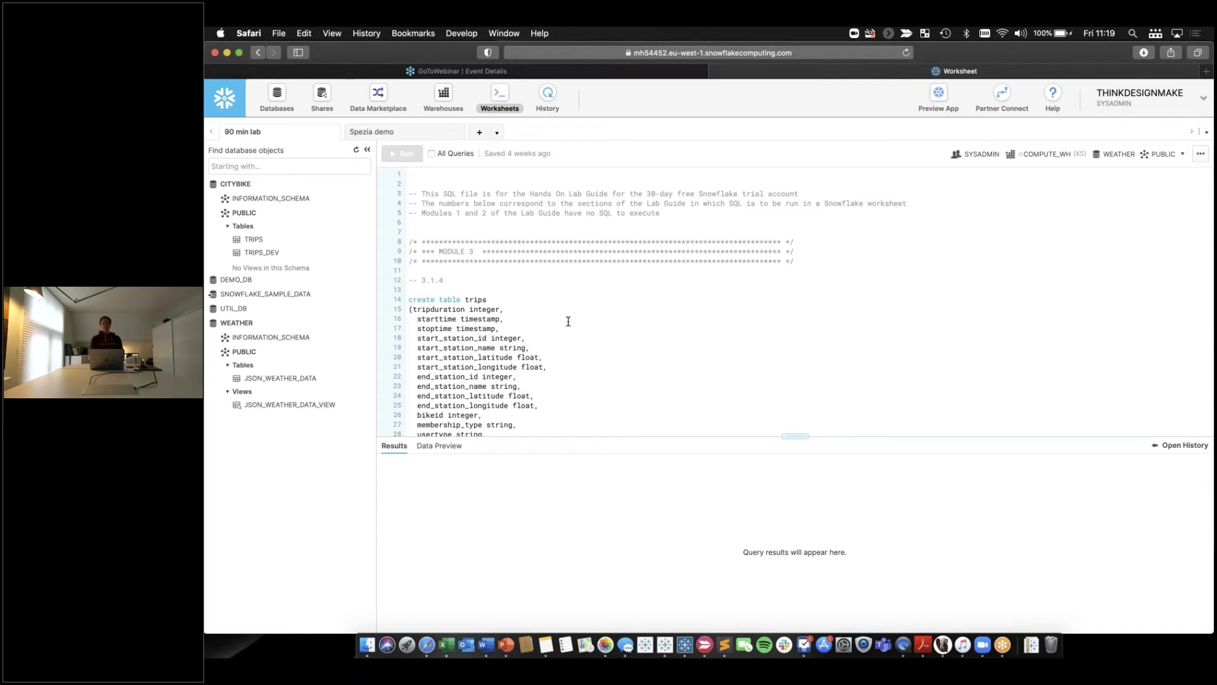
scroll(569, 322, down, 4)
scroll(568, 321, down, 3)
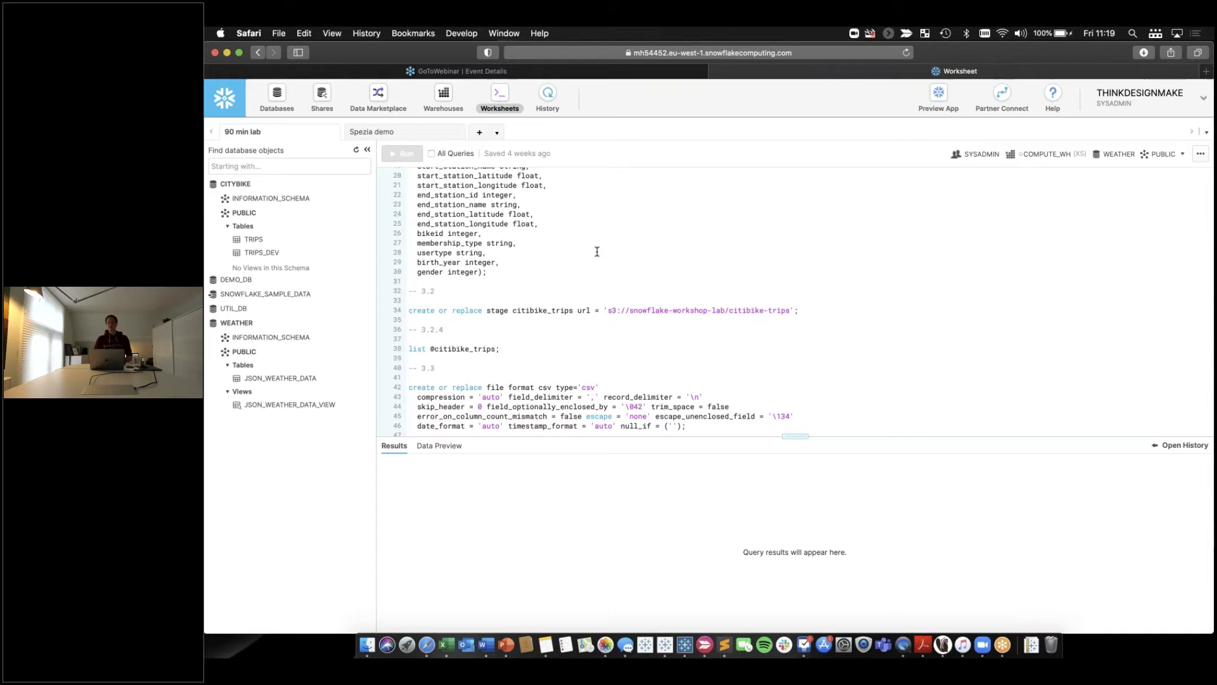
scroll(597, 252, up, 7)
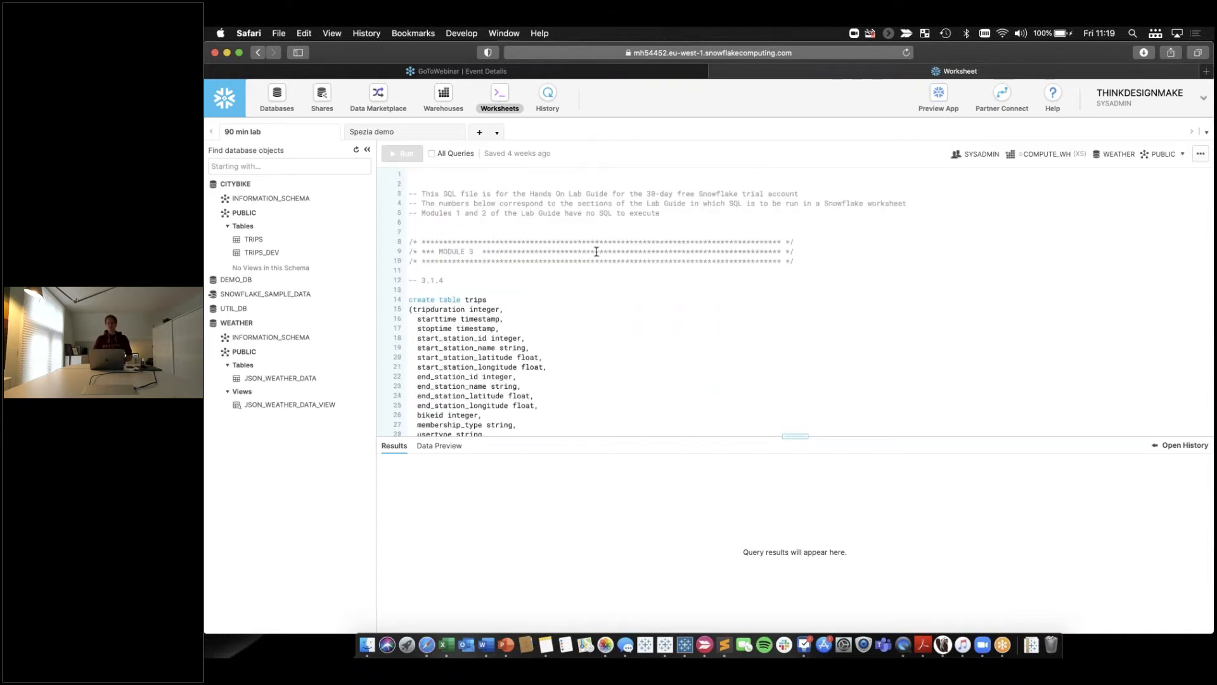
click(456, 290)
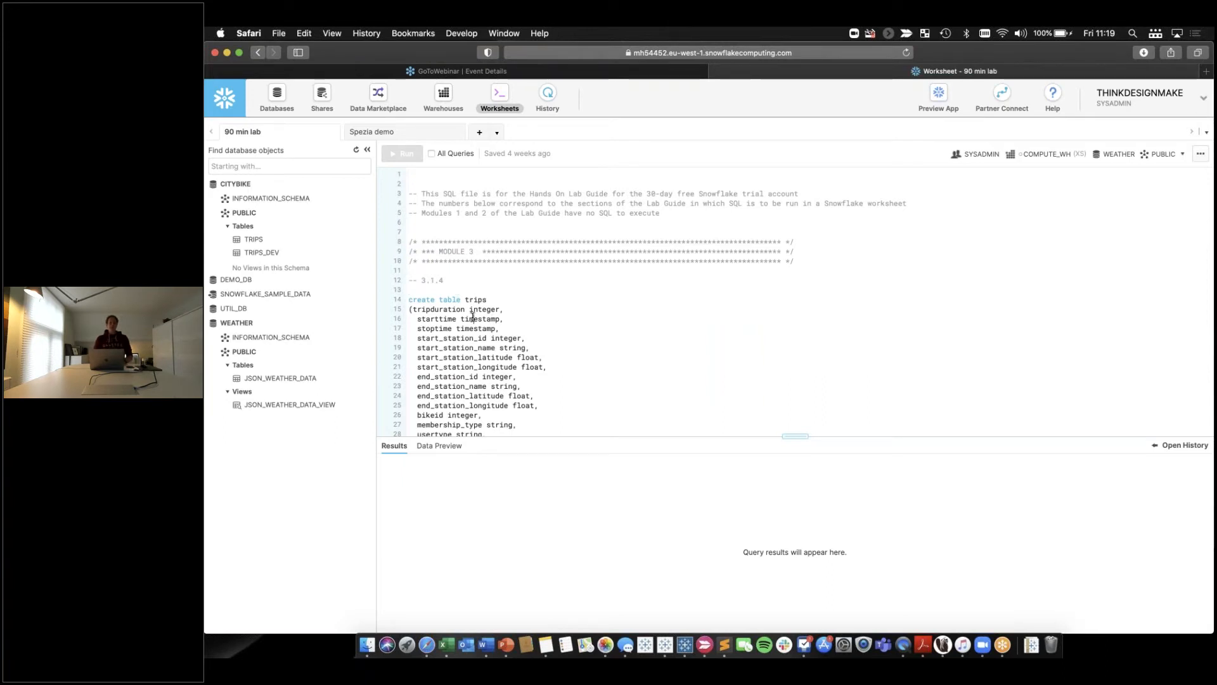
click(539, 341)
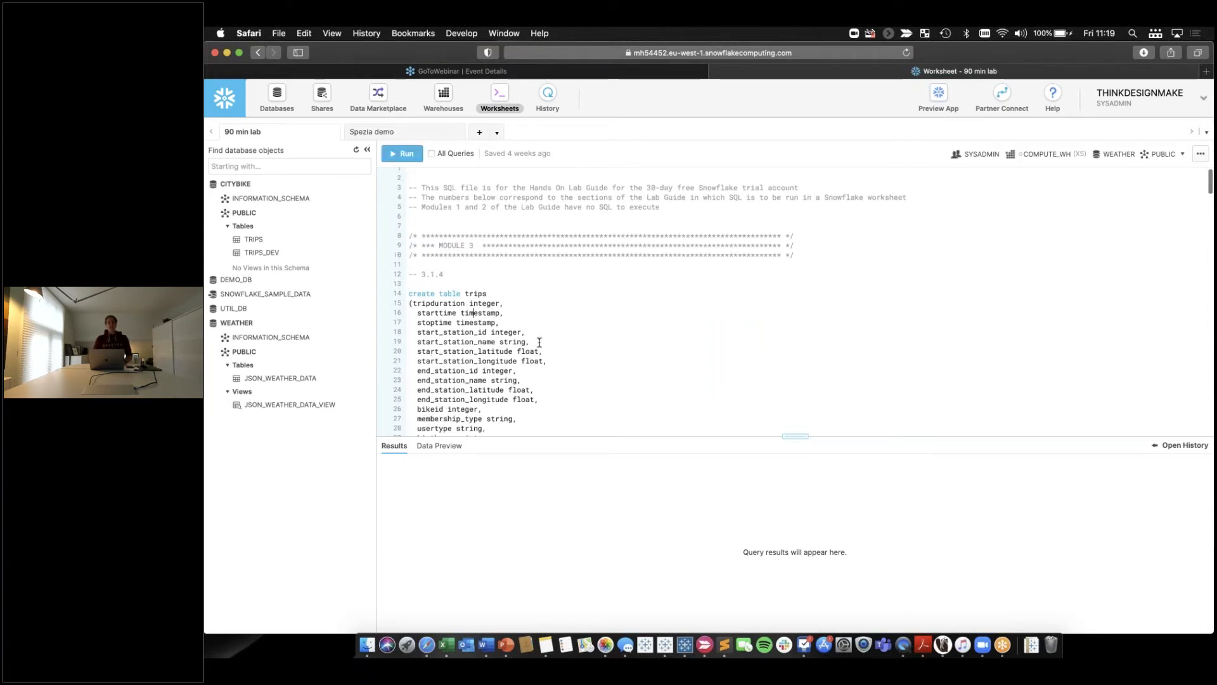
Open the worksheet's context settings and check which warehouses can be chosen, keeping COMPUTE_WH
click(1089, 64)
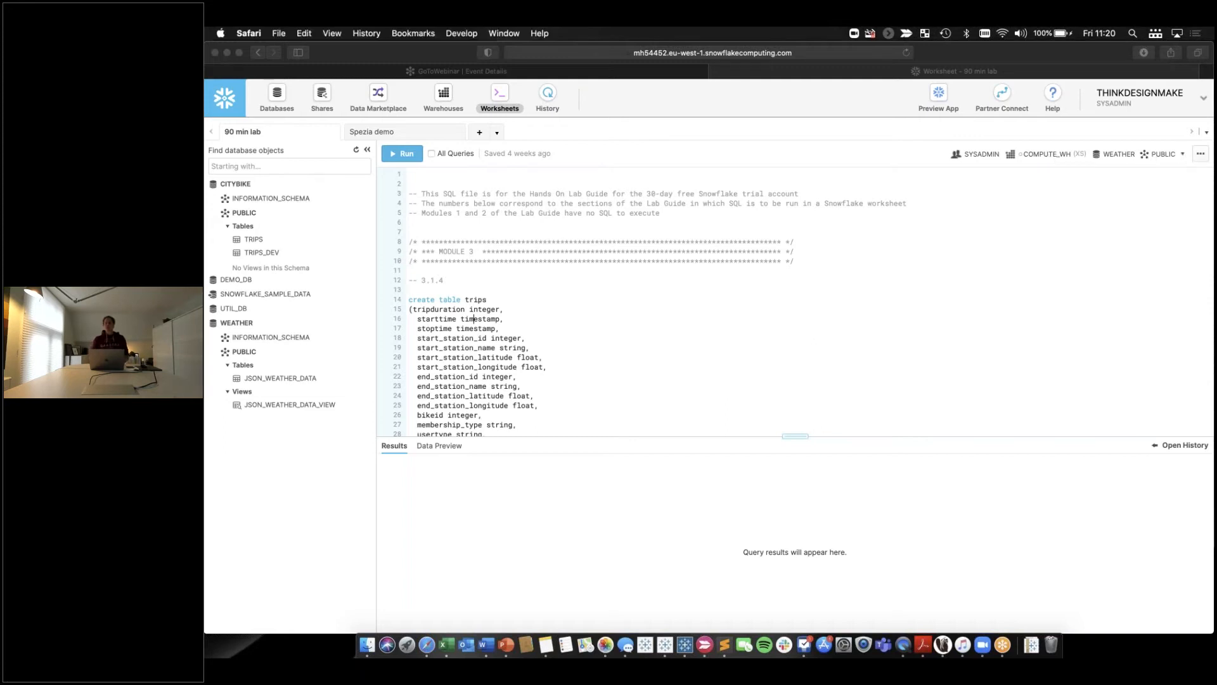
click(1180, 154)
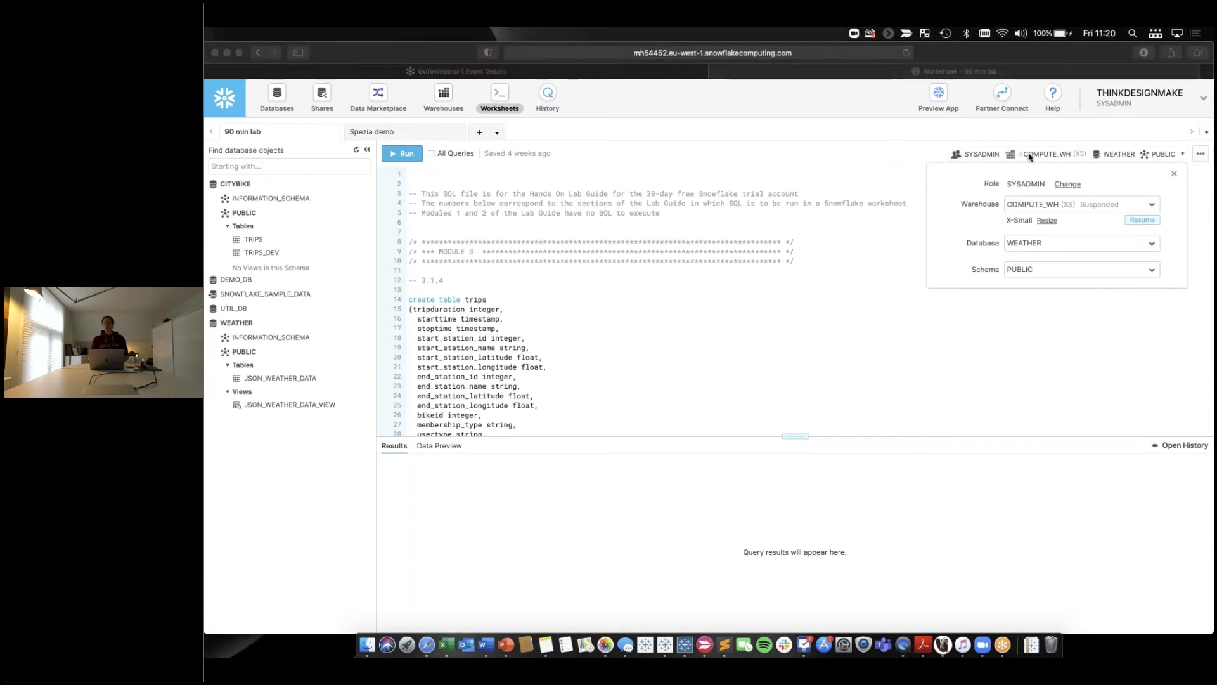
click(1043, 205)
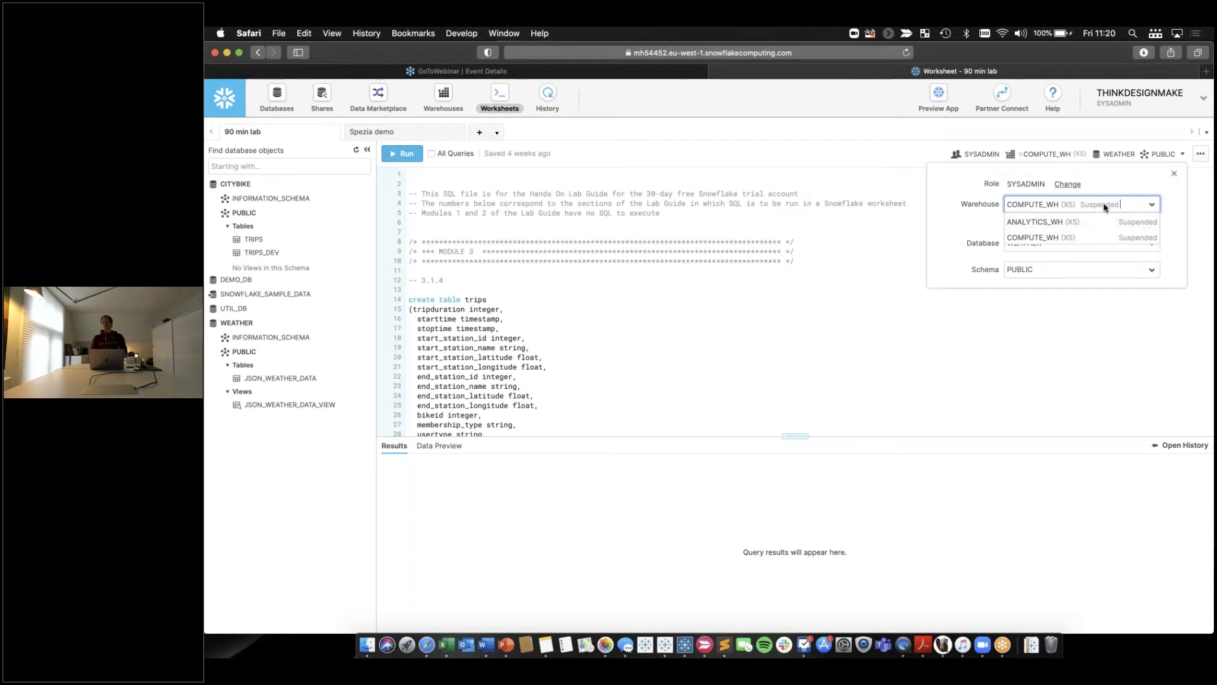
click(1104, 206)
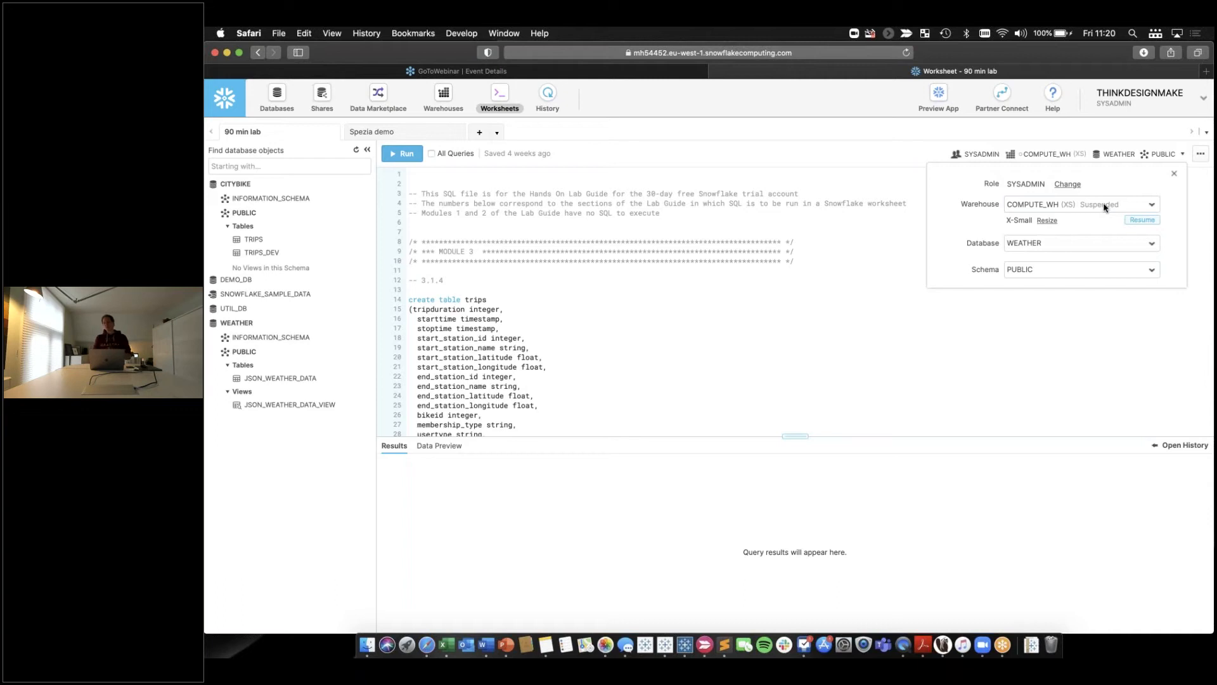
Check which databases and schemas the worksheet context offers, keeping WEATHER and PUBLIC, and close the context settings
click(1034, 245)
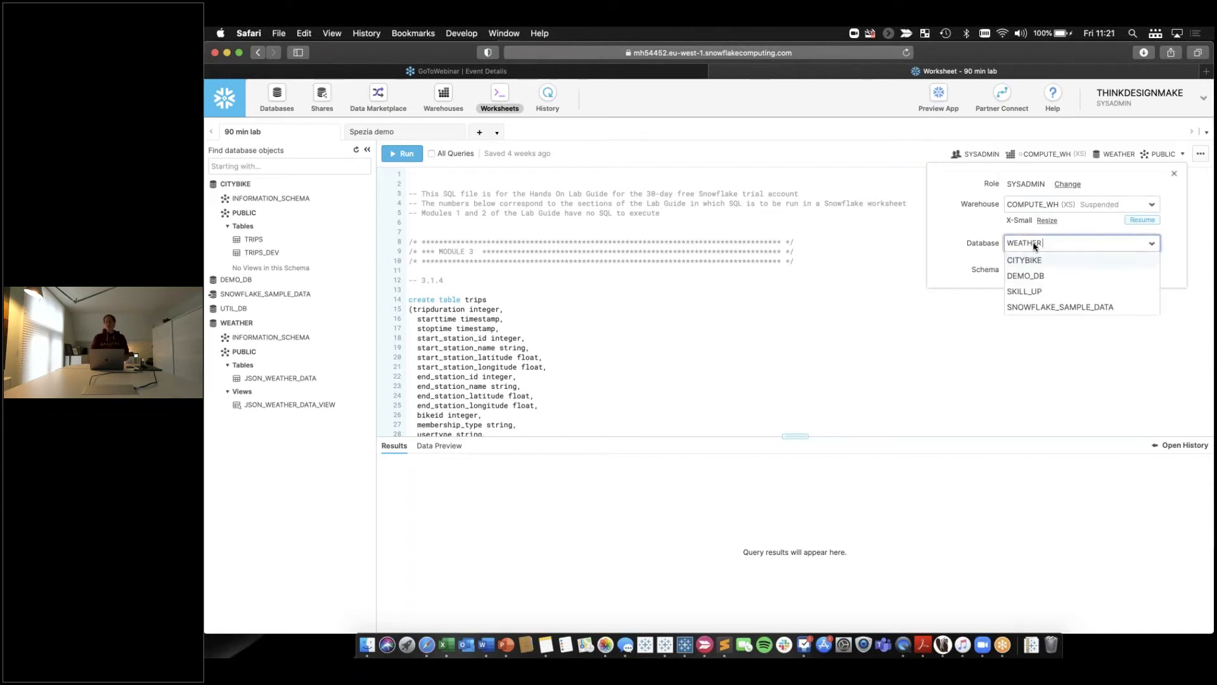
click(971, 247)
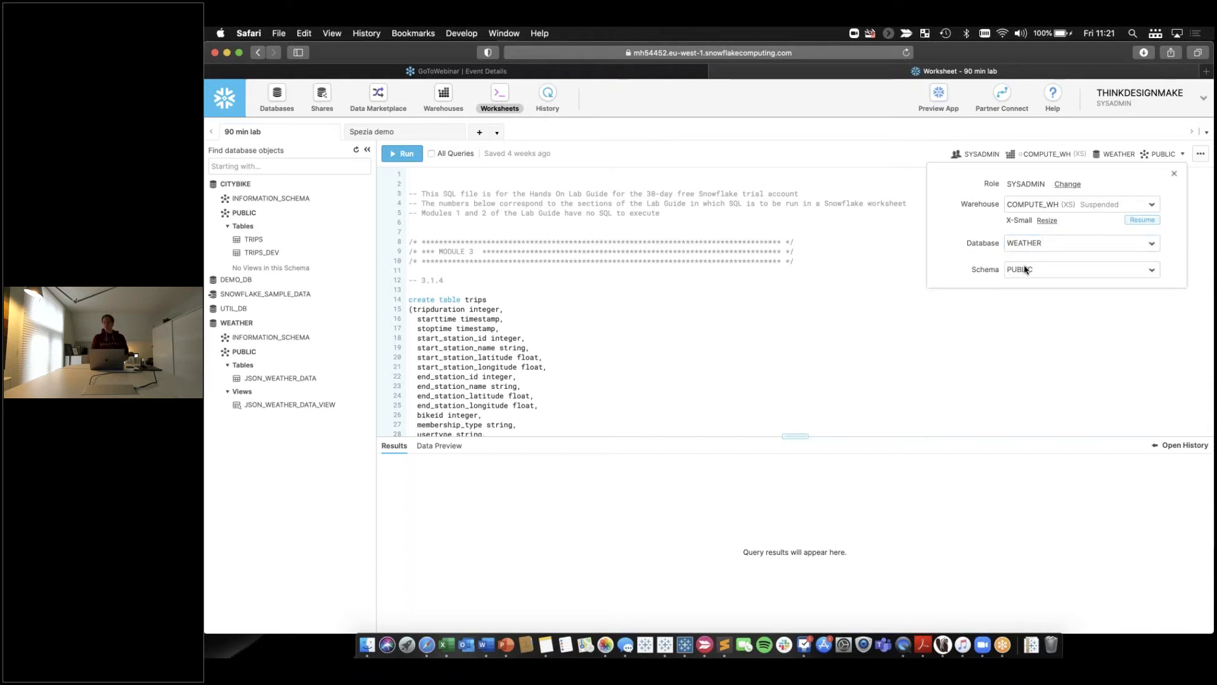
click(1025, 269)
click(990, 264)
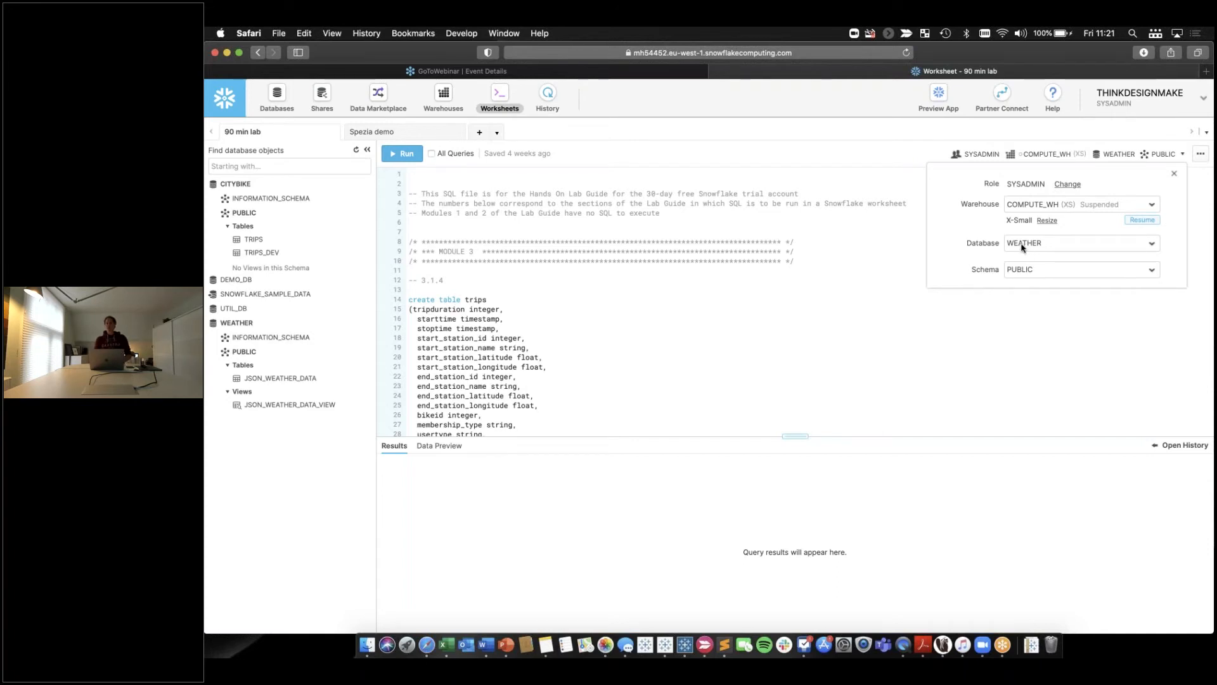
click(475, 328)
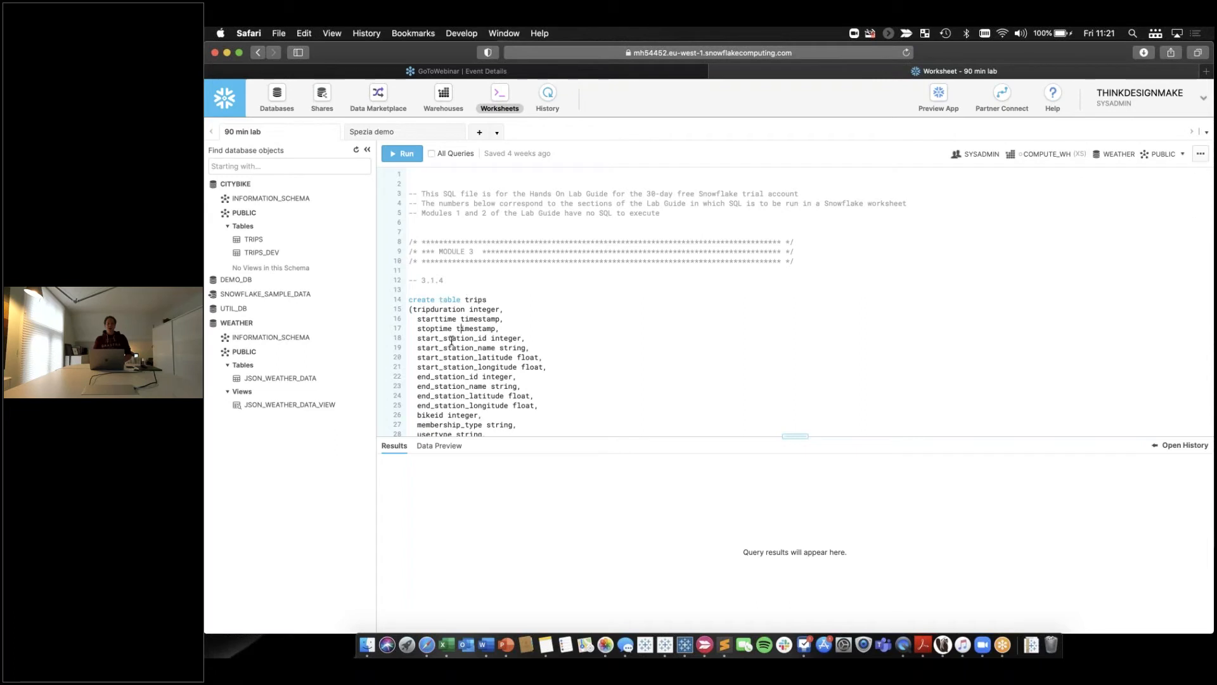
Run the create table trips statement from section 3.1.4 in the WEATHER database's PUBLIC schema
scroll(451, 340, down, 3)
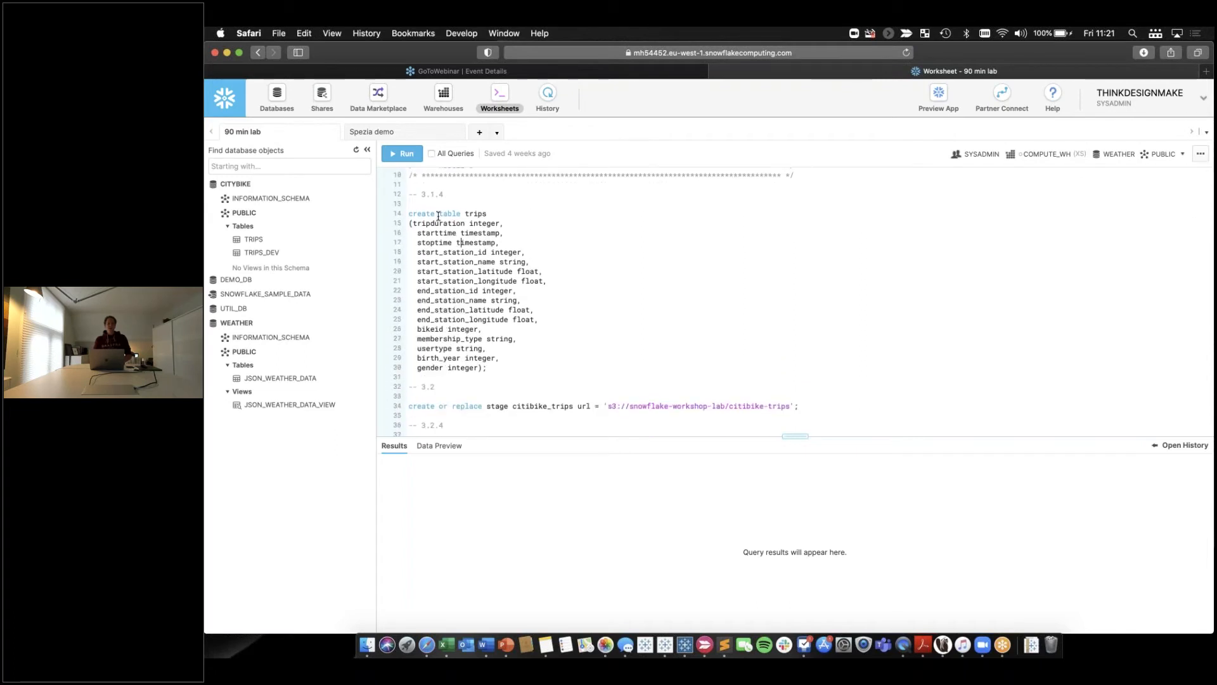
double_click(475, 213)
mouse_move(263, 243)
click(461, 296)
key(super+Return)
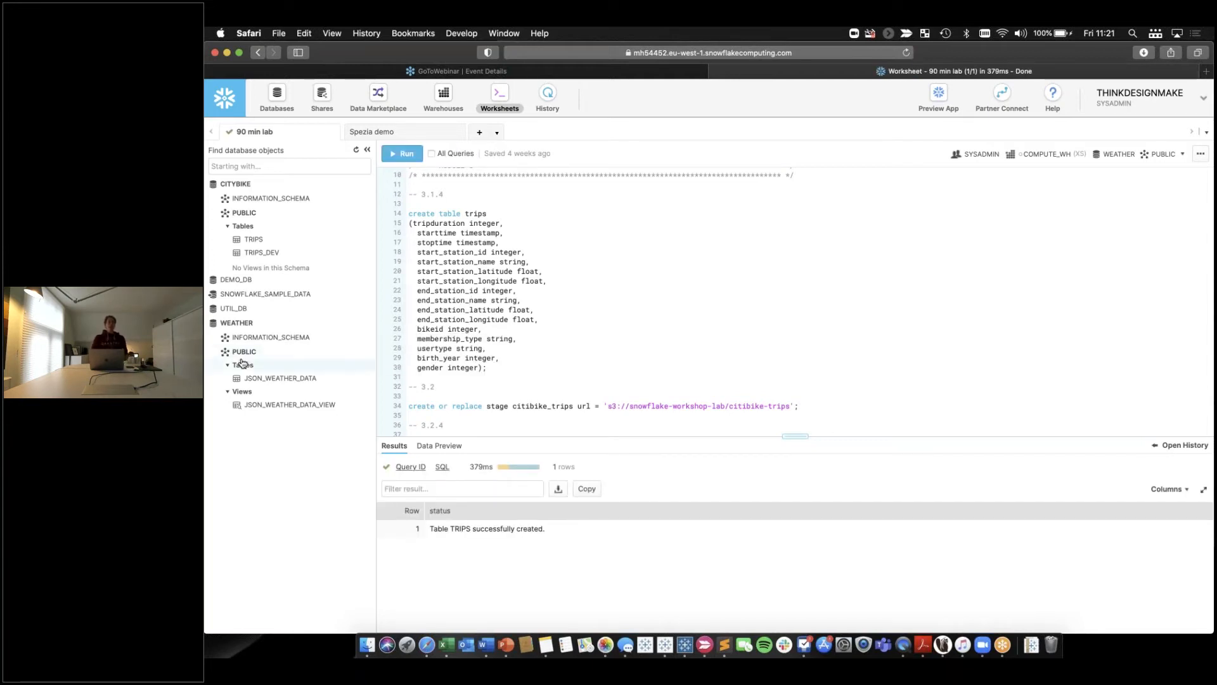
Refresh the database object list and inspect the columns of the new TRIPS table under WEATHER
click(354, 151)
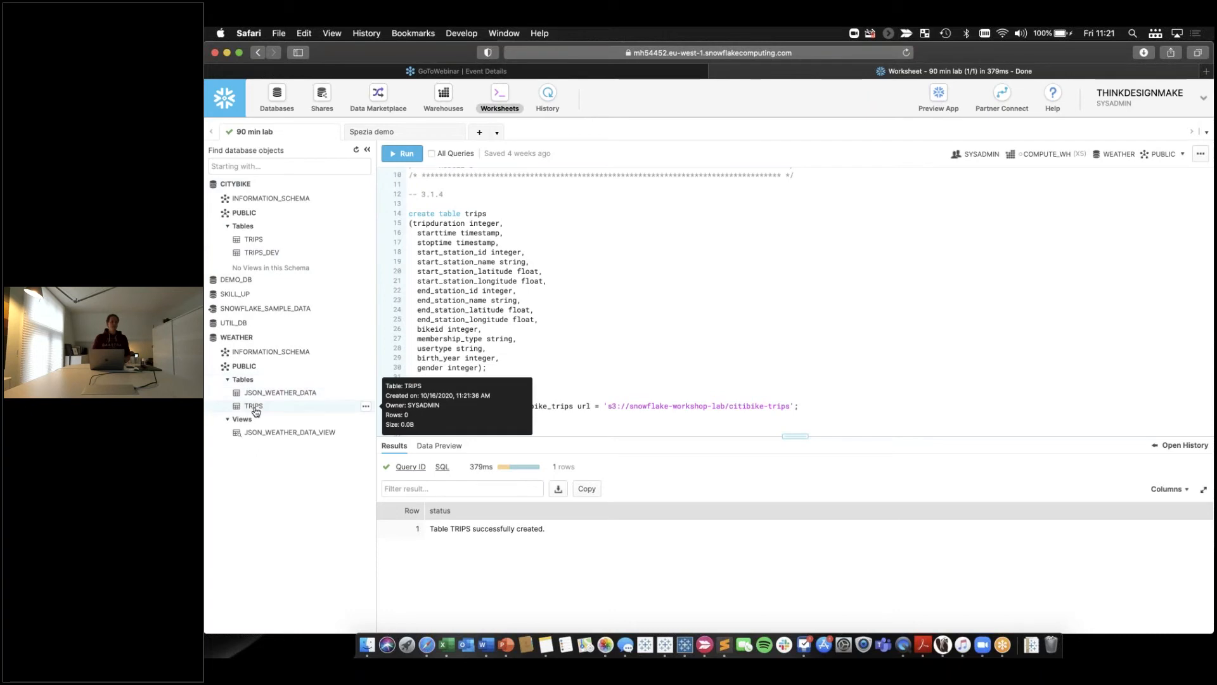
click(255, 409)
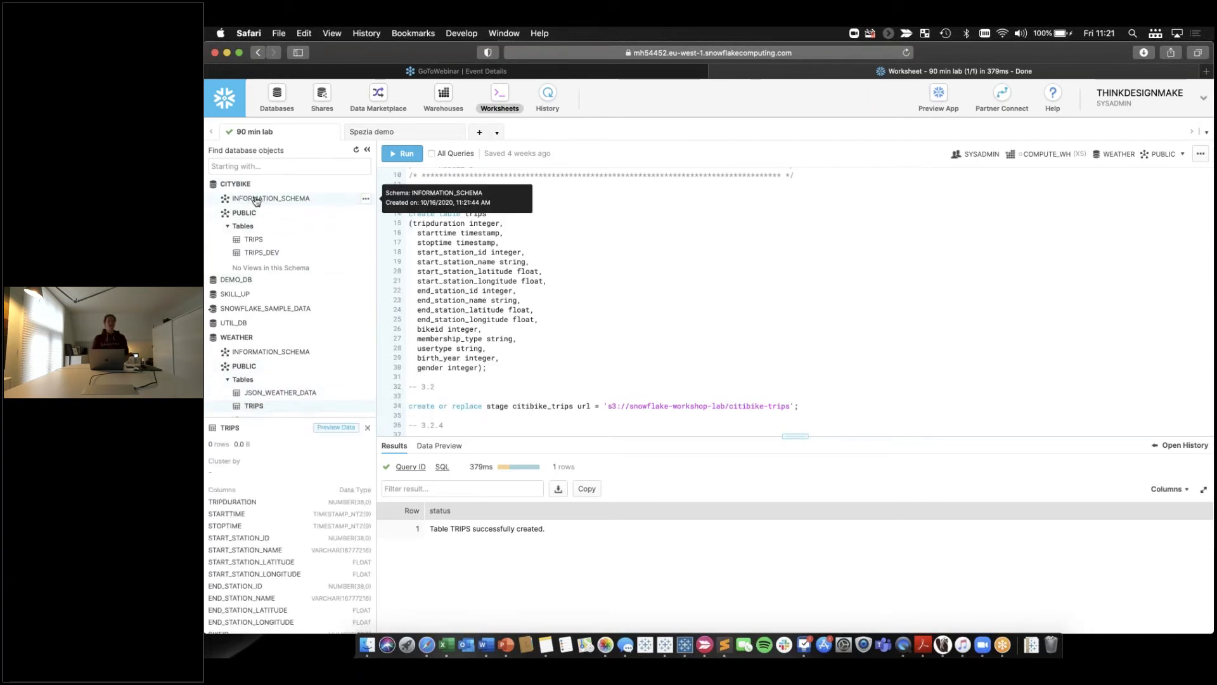
click(621, 312)
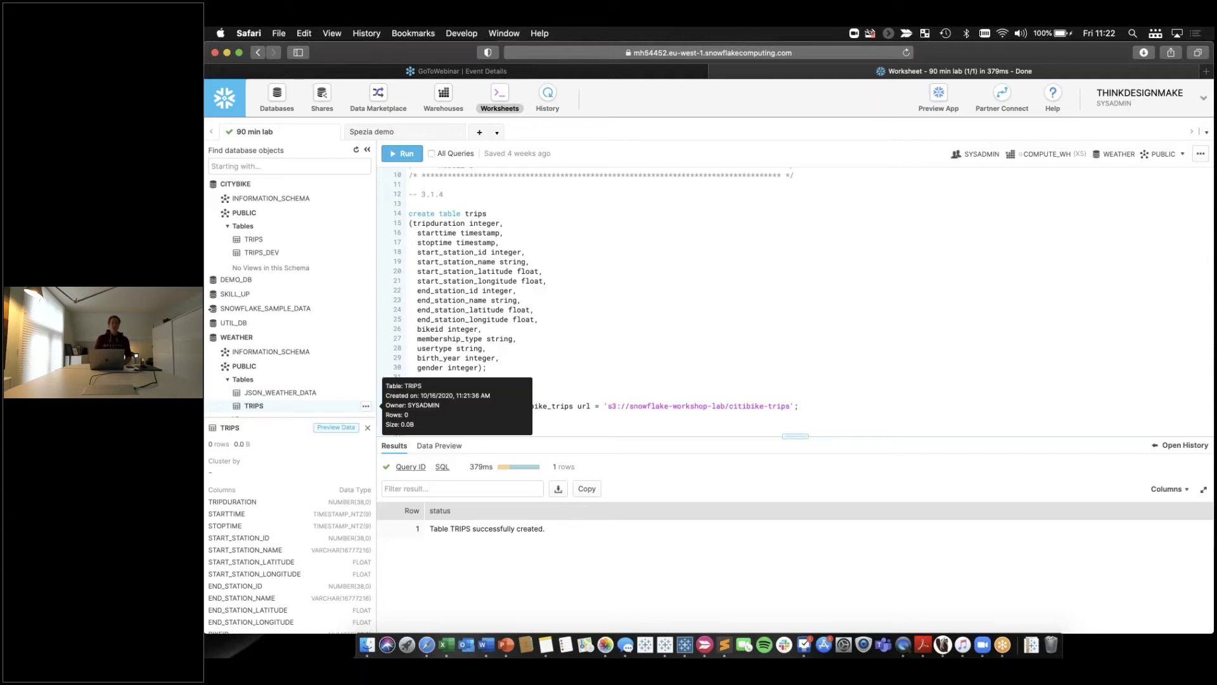
Add the statement "drop table TRIPS;" below the 3.2 comment, run it, and refresh the database object list
scroll(643, 307, down, 1)
scroll(643, 307, down, 1)
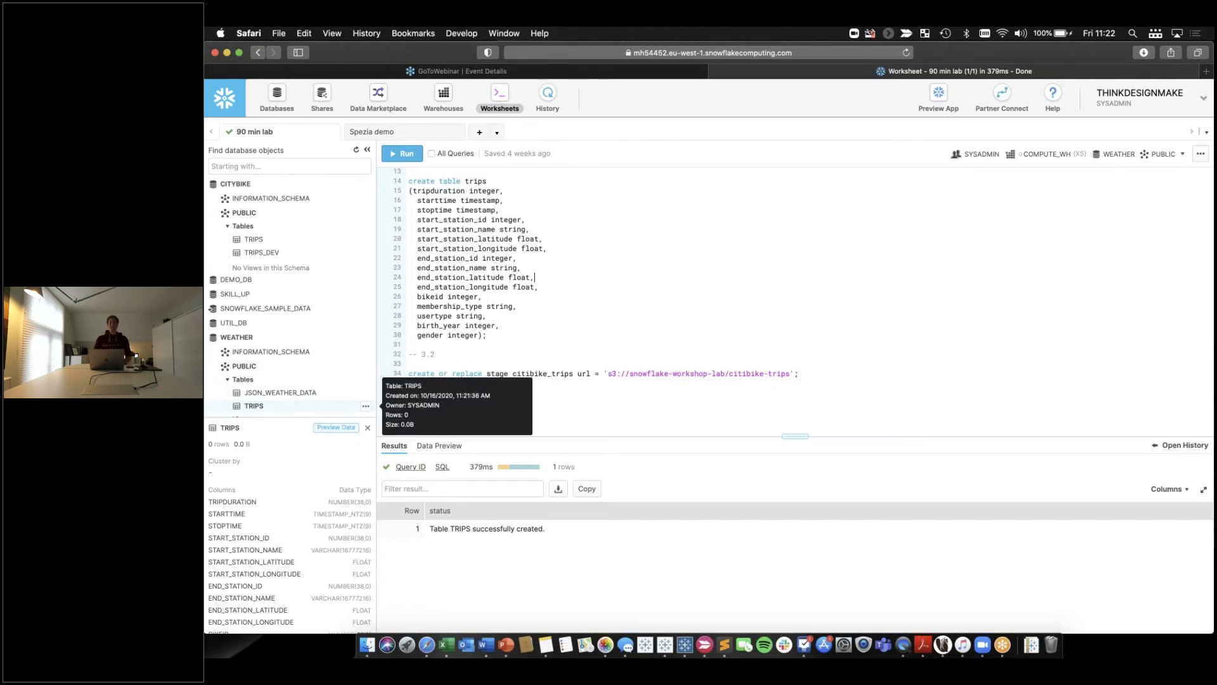
click(477, 356)
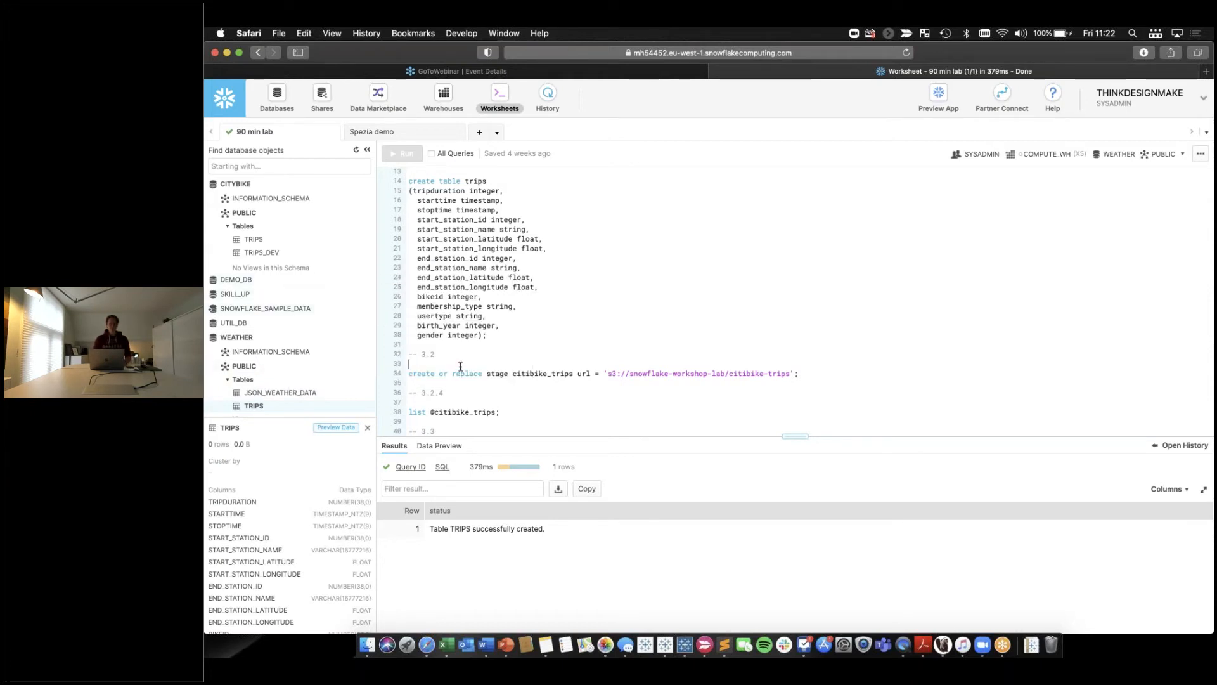
key(Return)
key(Return)
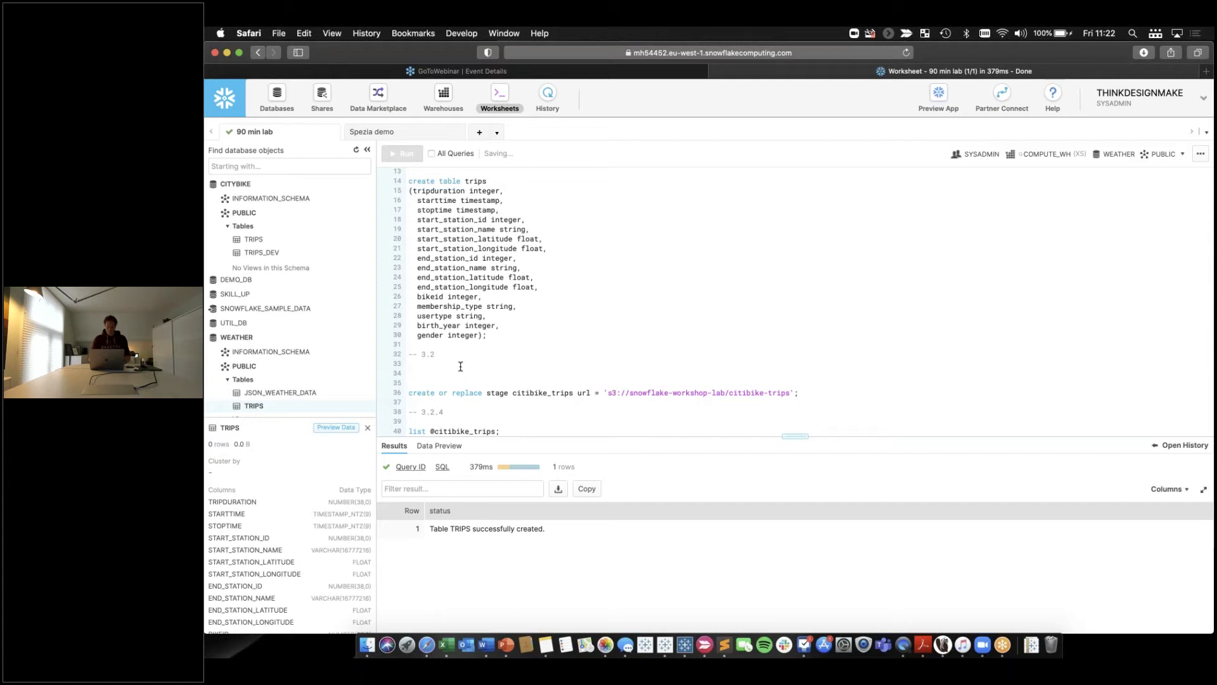
text(drop table TRIPS)
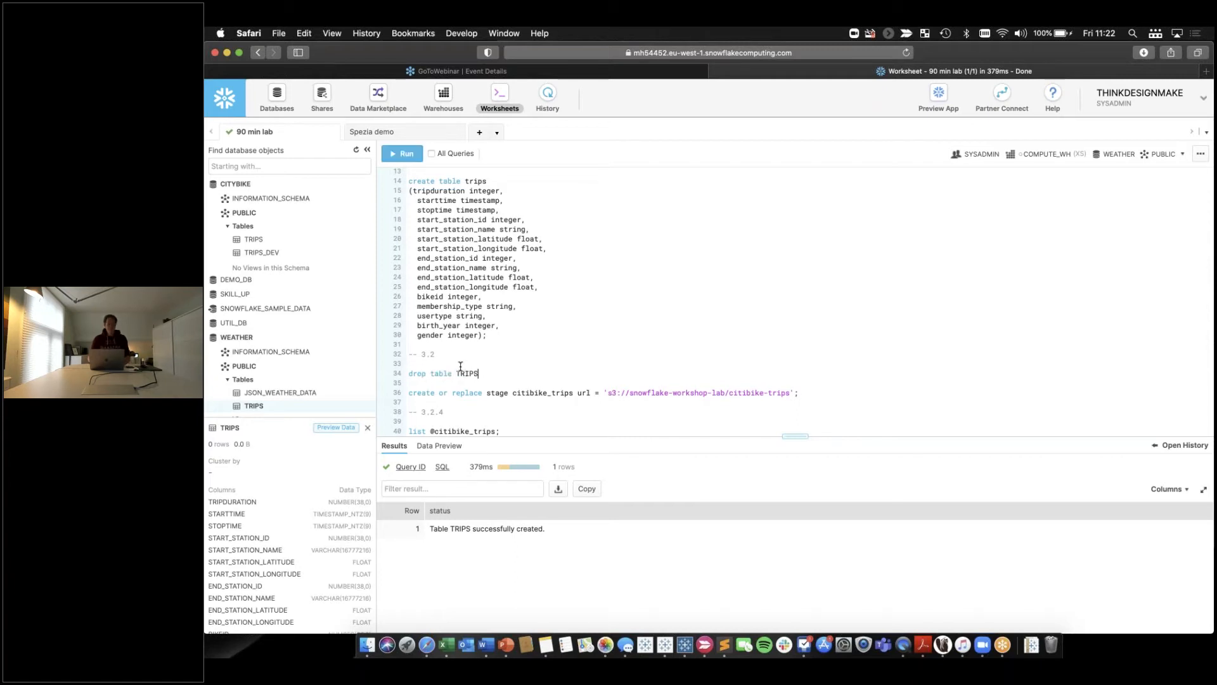
text(;)
key(super+Return)
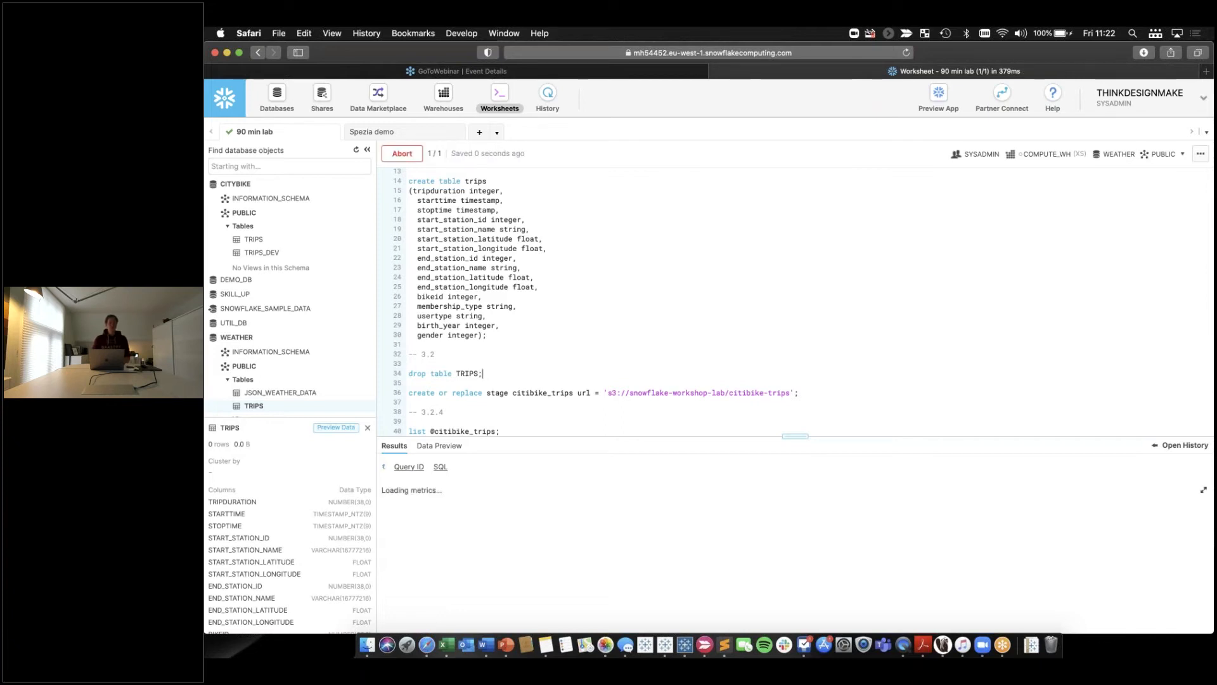
click(356, 150)
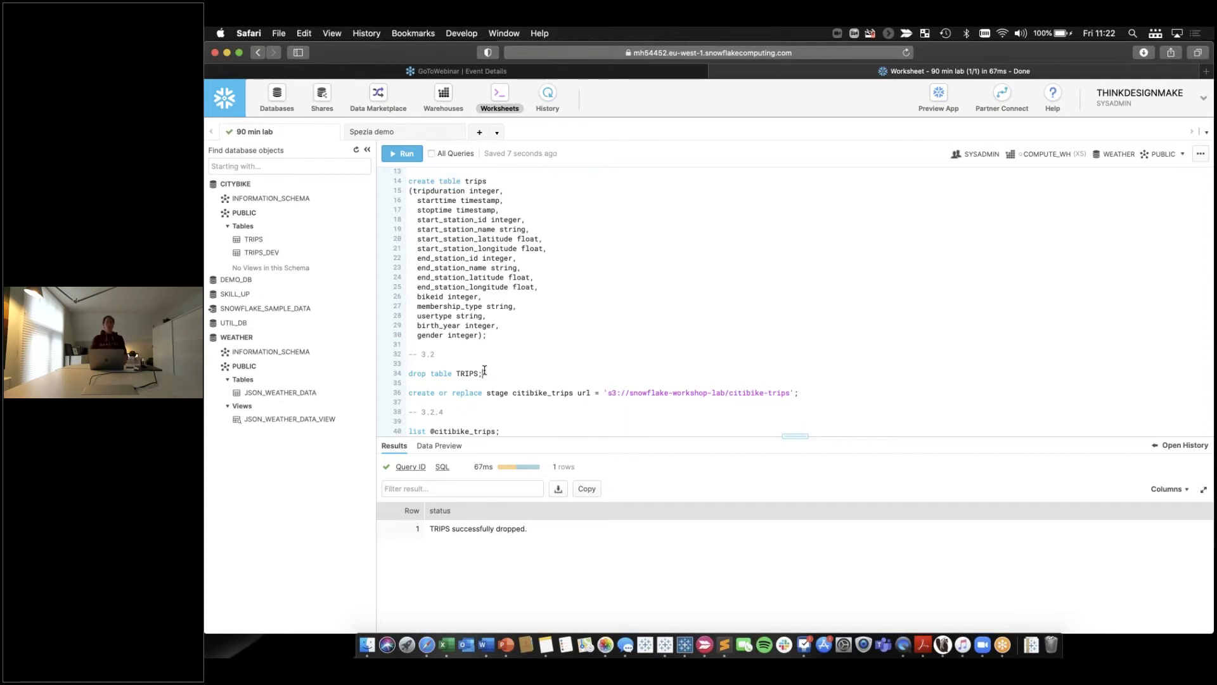
Change the statement to "undrop table TRIPS;", run it, and check the table under WEATHER in the refreshed object list
click(409, 373)
text(un)
key(super+Return)
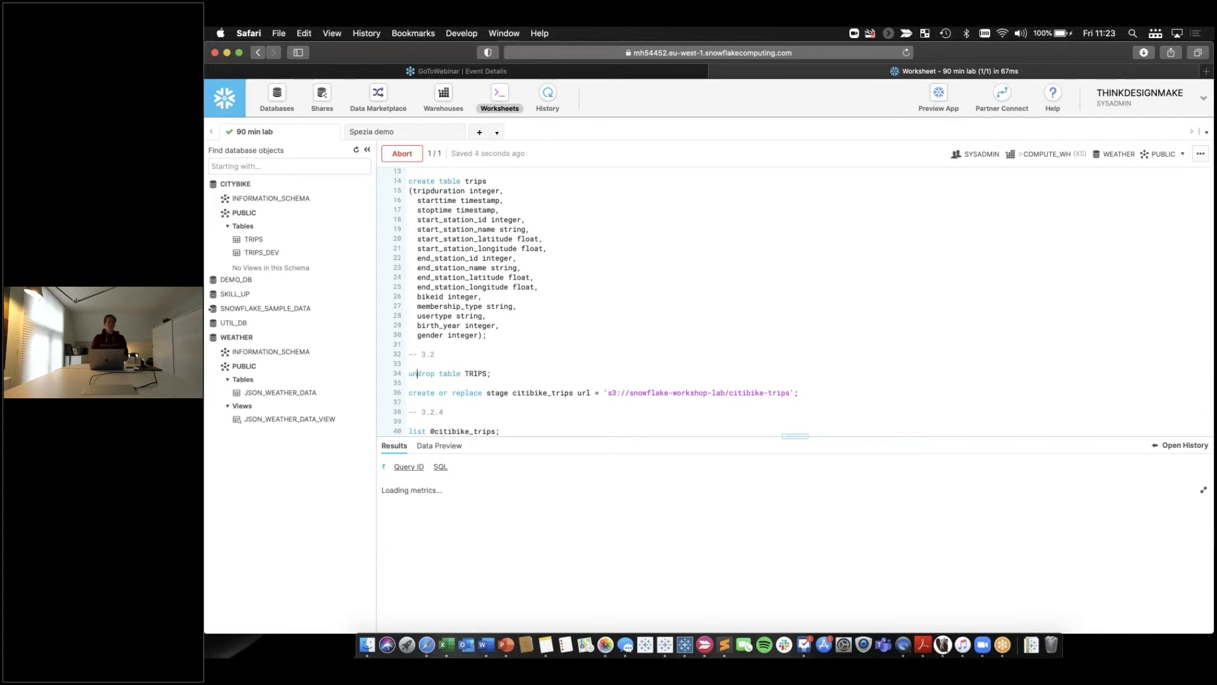
click(356, 150)
click(262, 408)
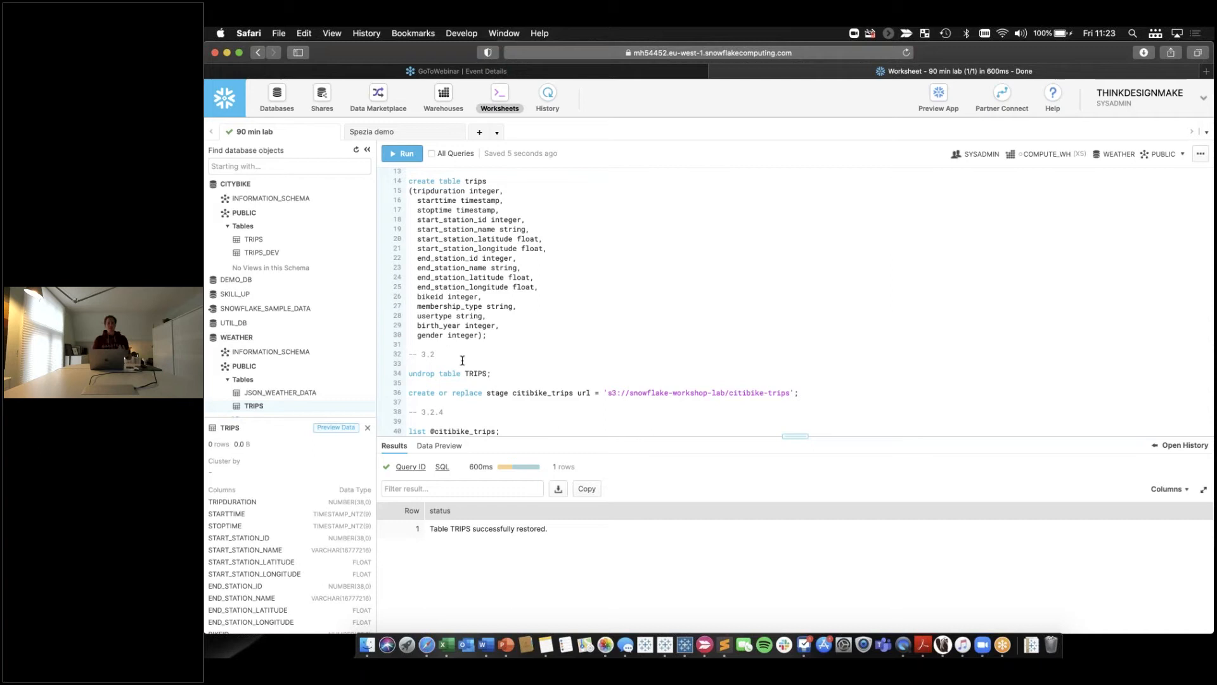
Change the statement back to "drop table TRIPS;", run it against WEATHER, and refresh the object list
click(419, 373)
key(BackSpace)
key(BackSpace)
key(super+Return)
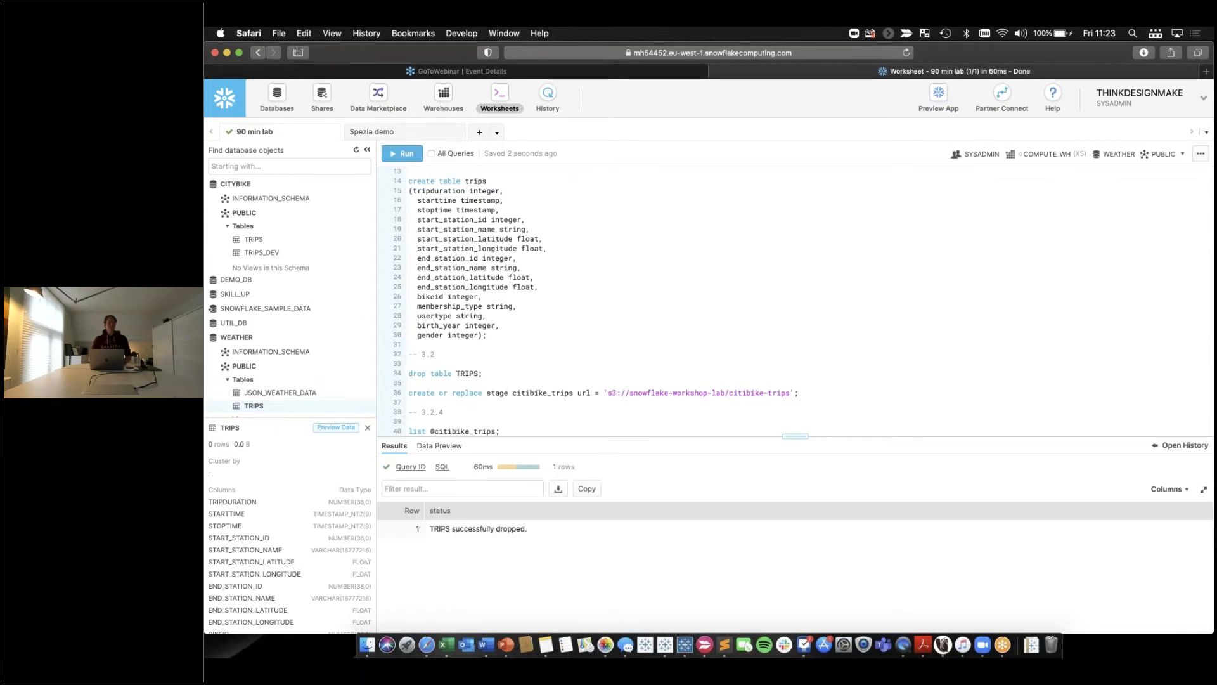
click(357, 153)
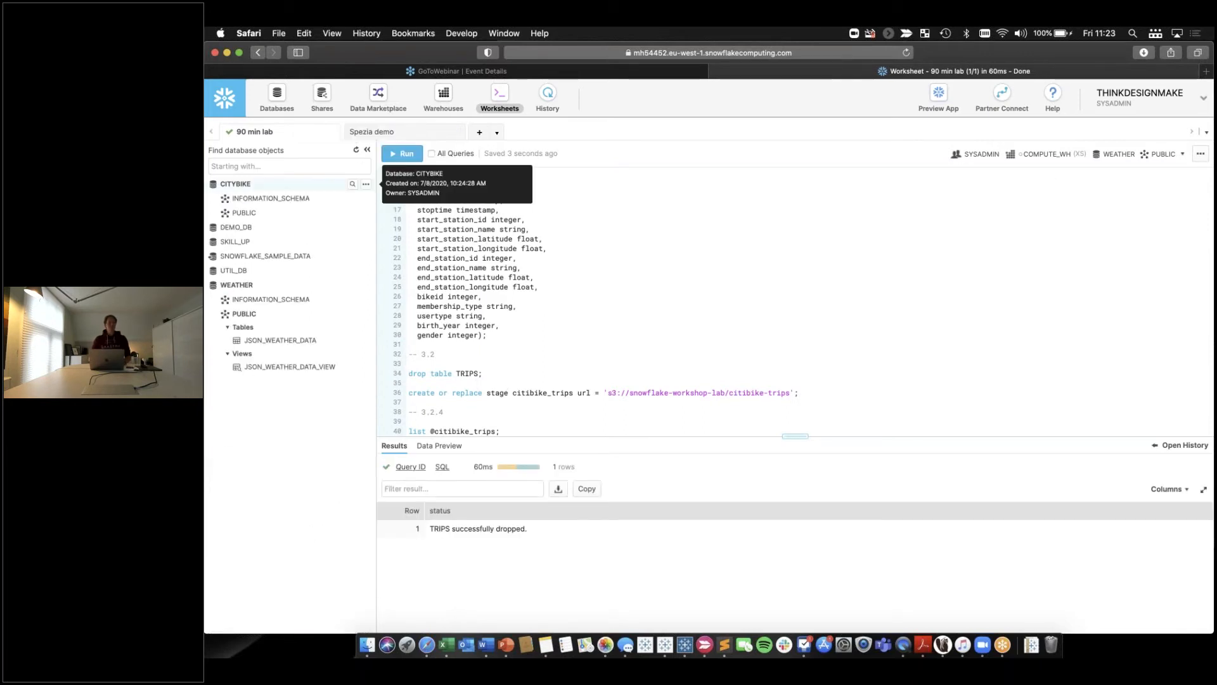
Switch the worksheet's database context to CITYBIKE and try to run the create table trips statement there
click(1170, 155)
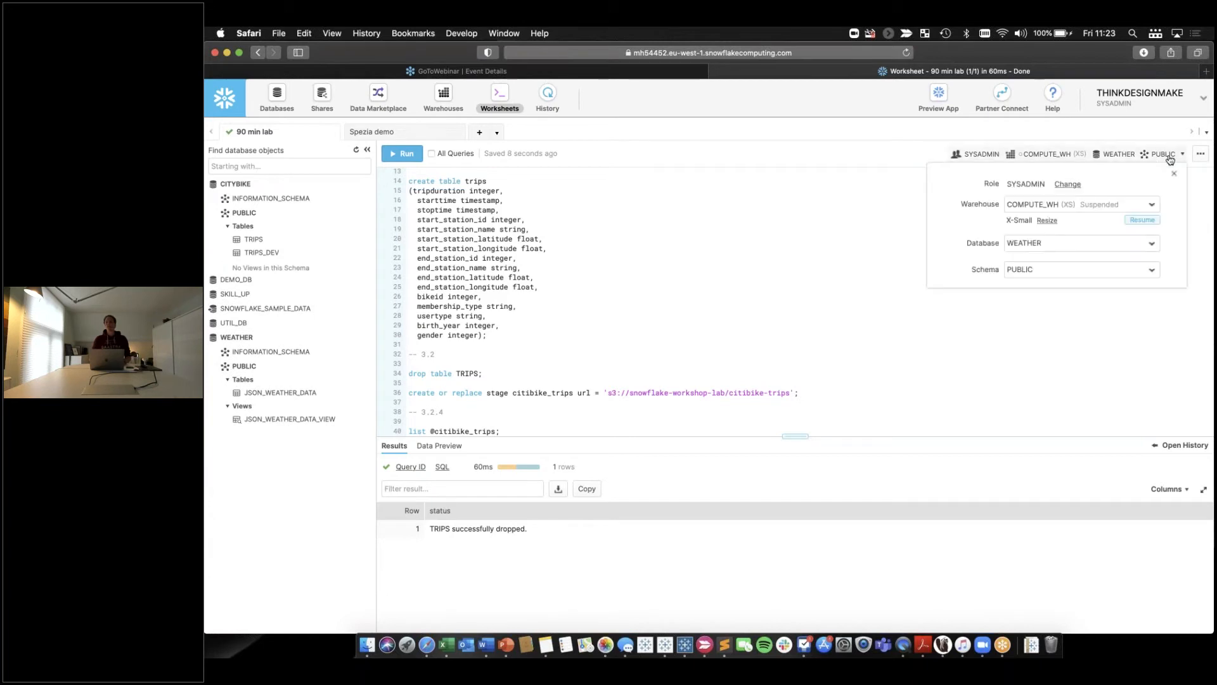
click(1052, 246)
click(1039, 260)
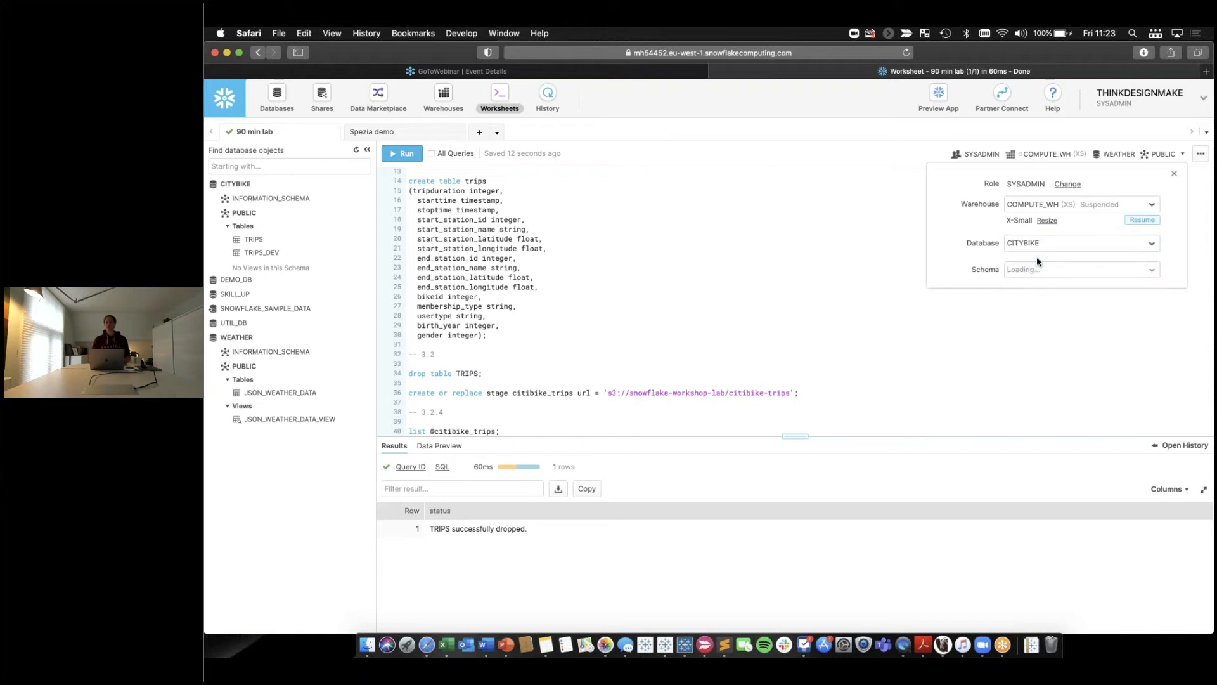
click(474, 260)
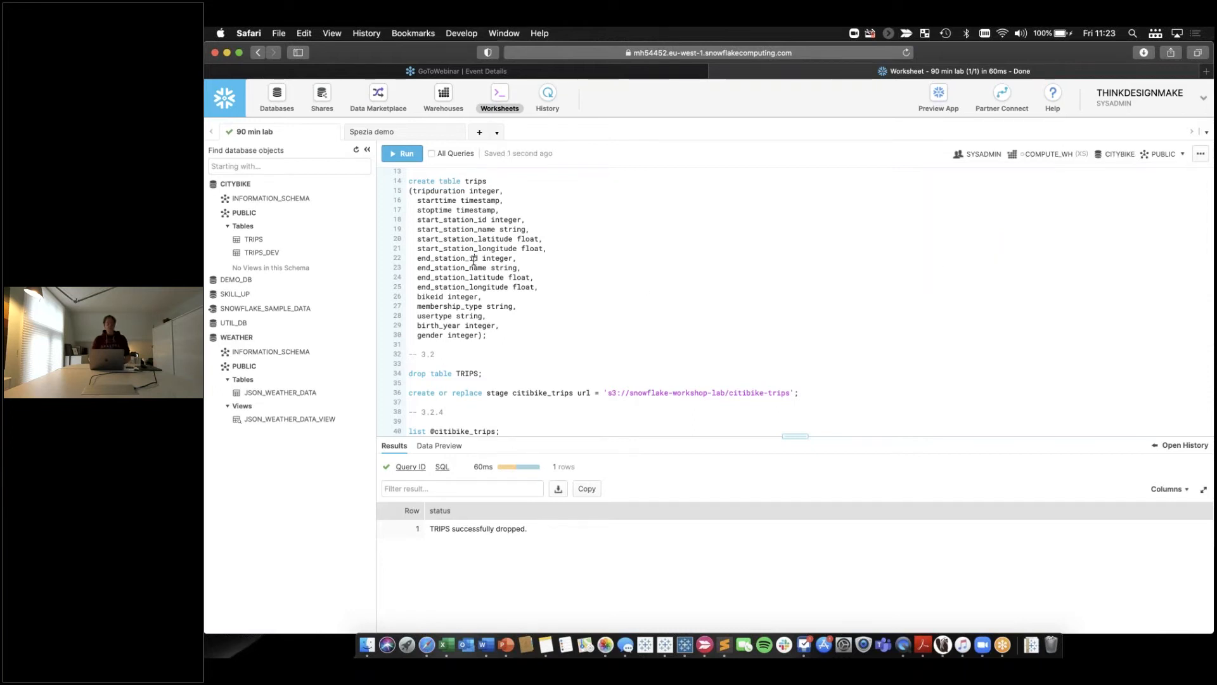
key(super+Return)
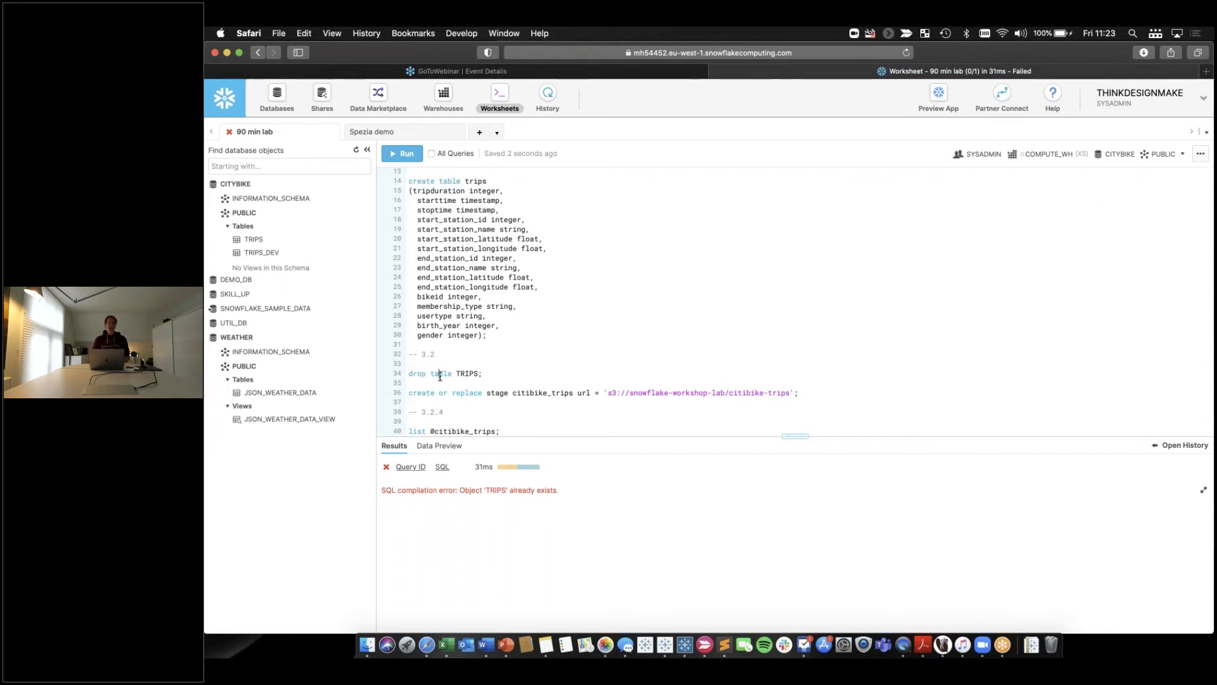
Run "drop table TRIPS;" against the CITYBIKE database and refresh the object list
click(440, 375)
key(super+Return)
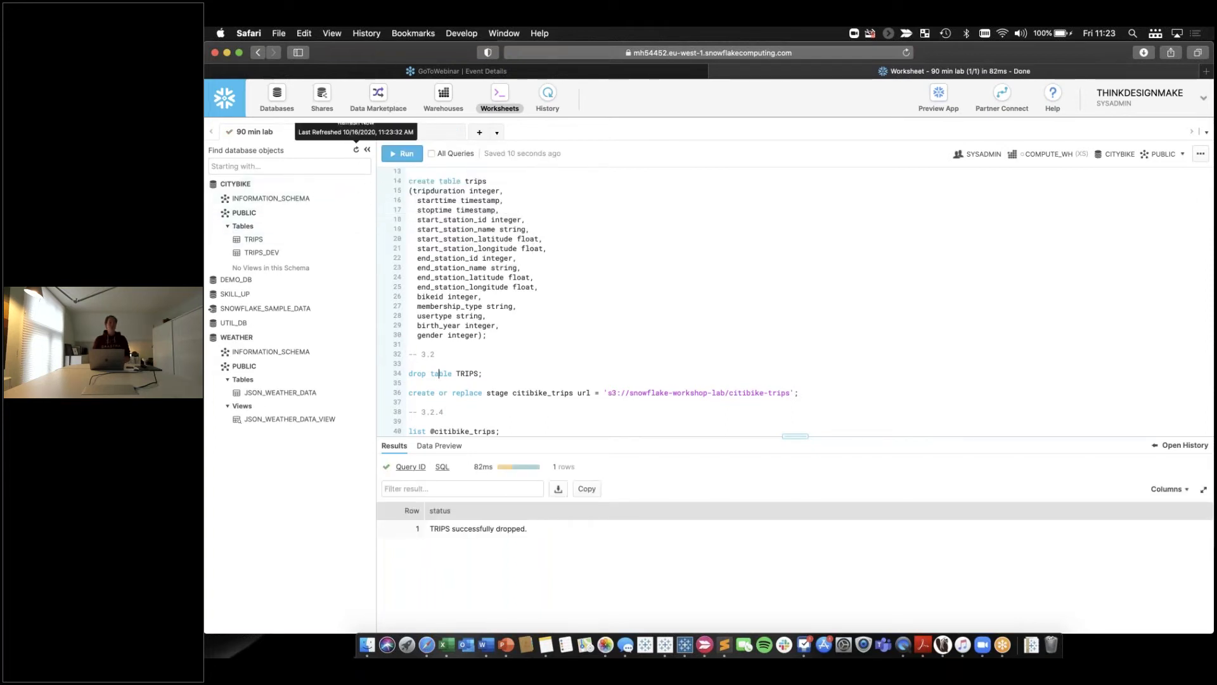
click(357, 152)
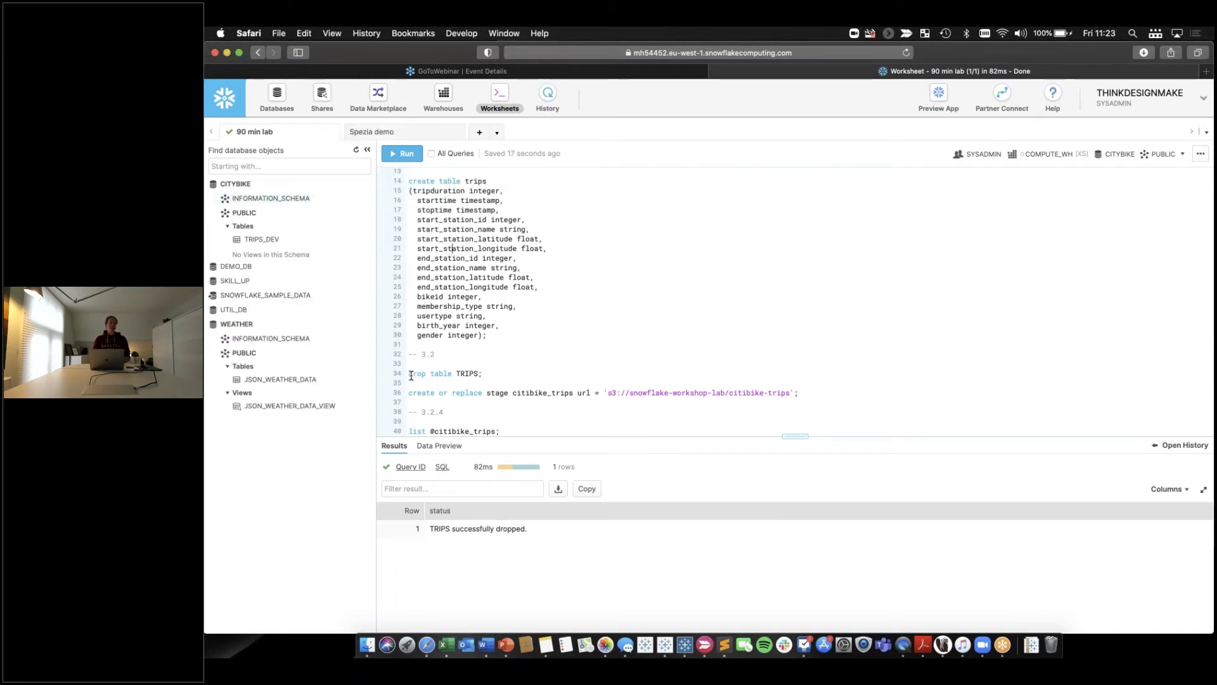
Change the drop statement to "undrop table TRIPS;", run it to restore the CITYBIKE table, and refresh the object list
click(409, 374)
text(un)
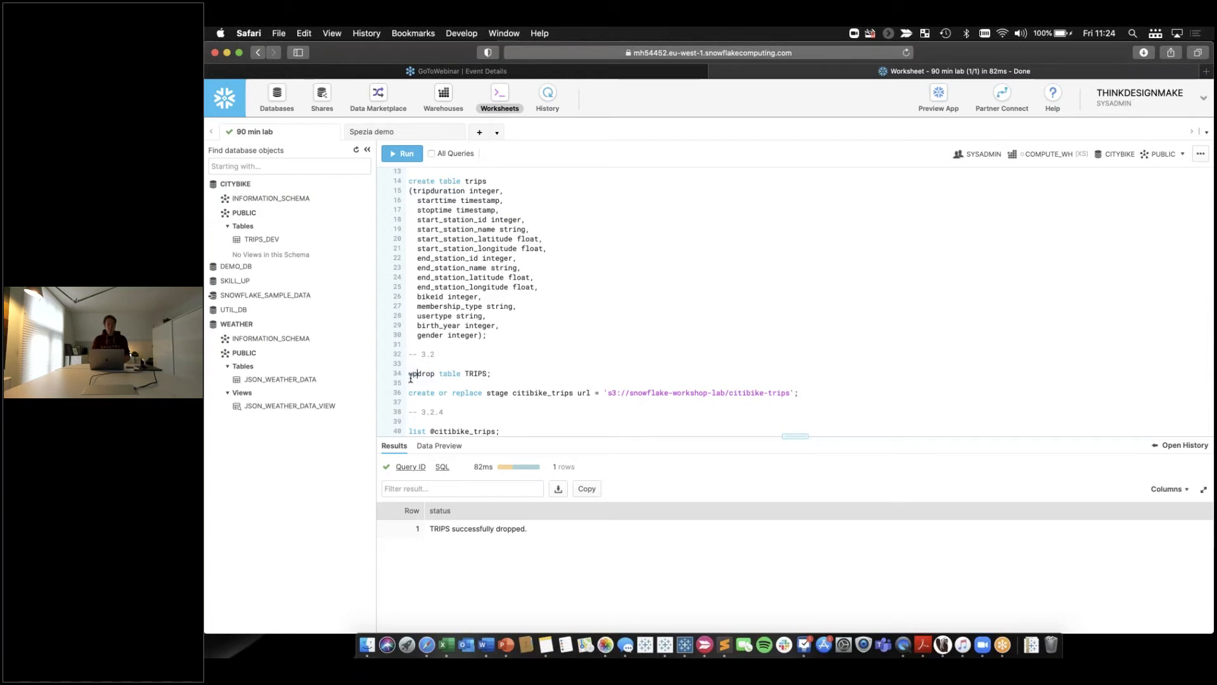
key(super+Return)
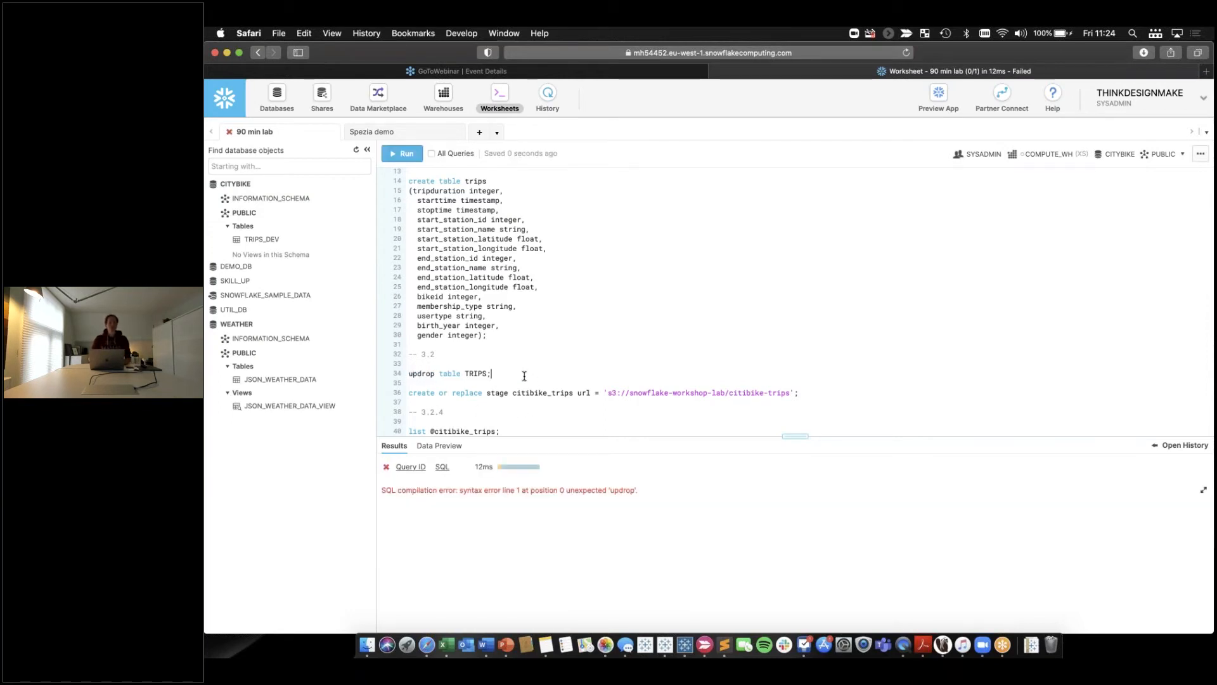
double_click(423, 376)
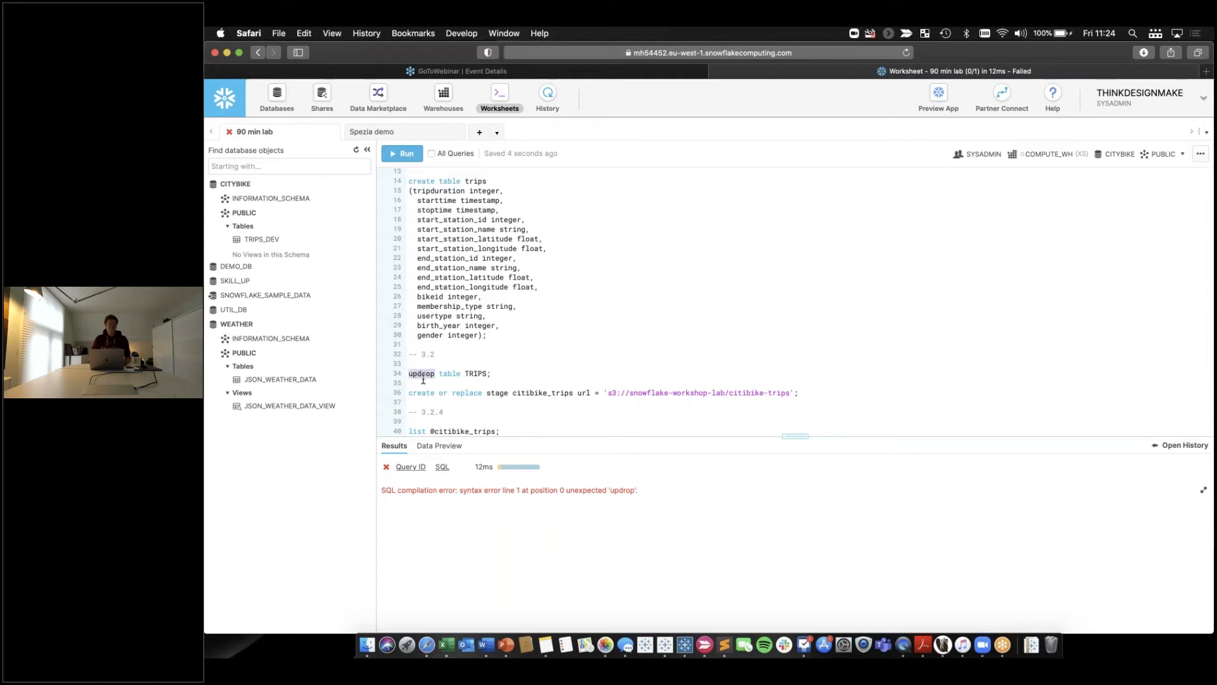
text(undrop)
key(super+Return)
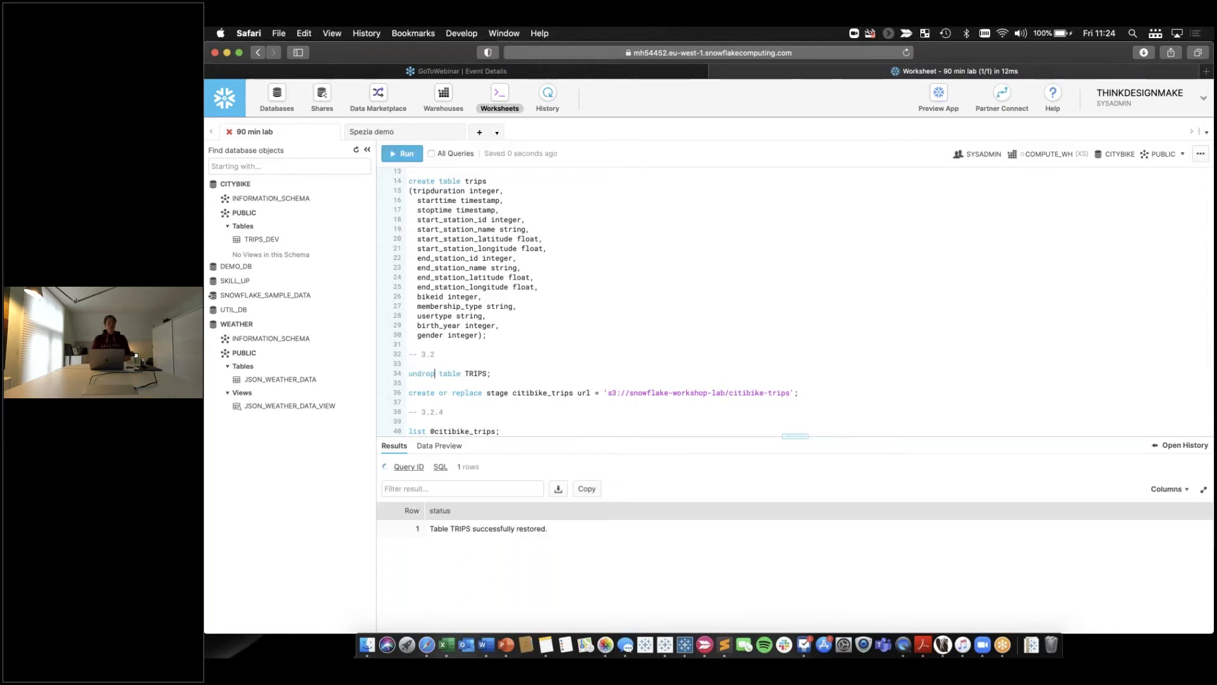
click(355, 150)
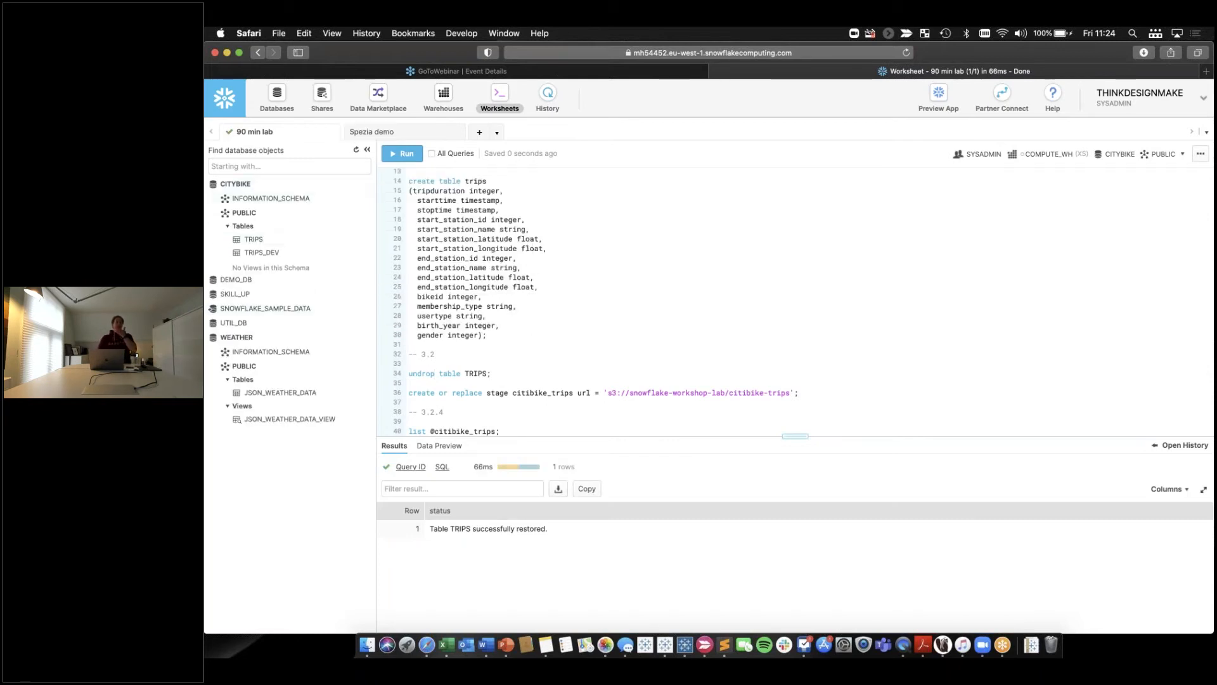
Add the query "select count(*) from TRIPS;" below the undrop statement and run it to count the table's rows
click(499, 383)
key(Return)
key(Return)
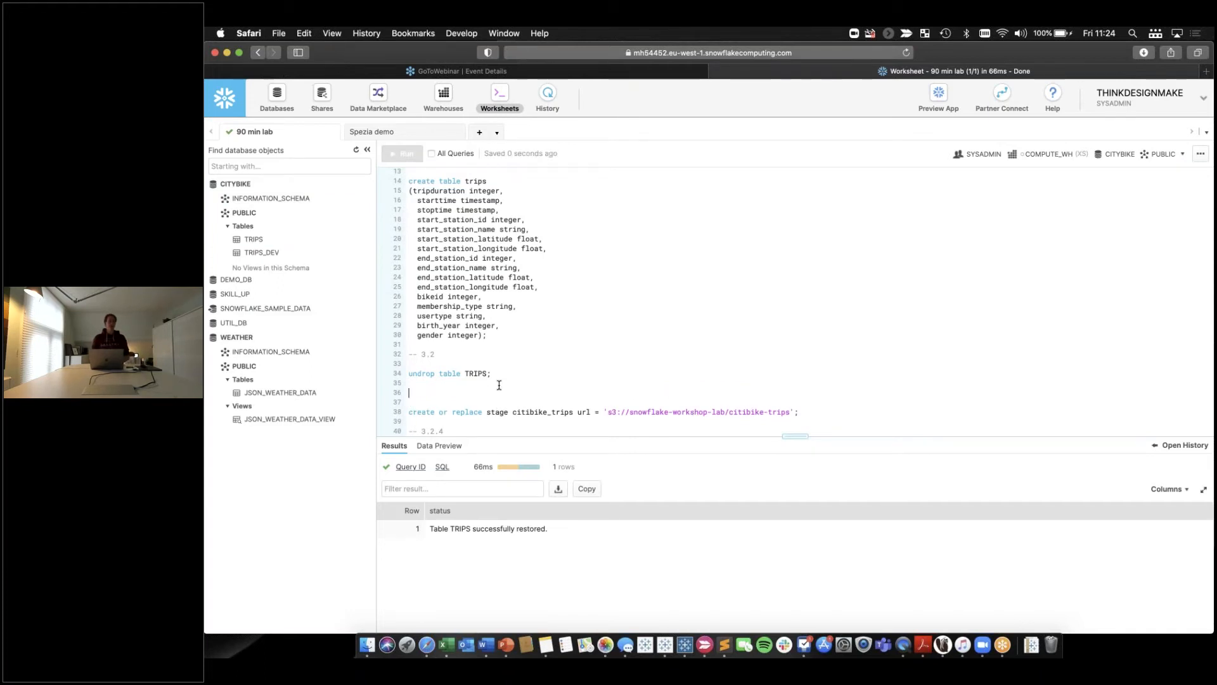
text(select )
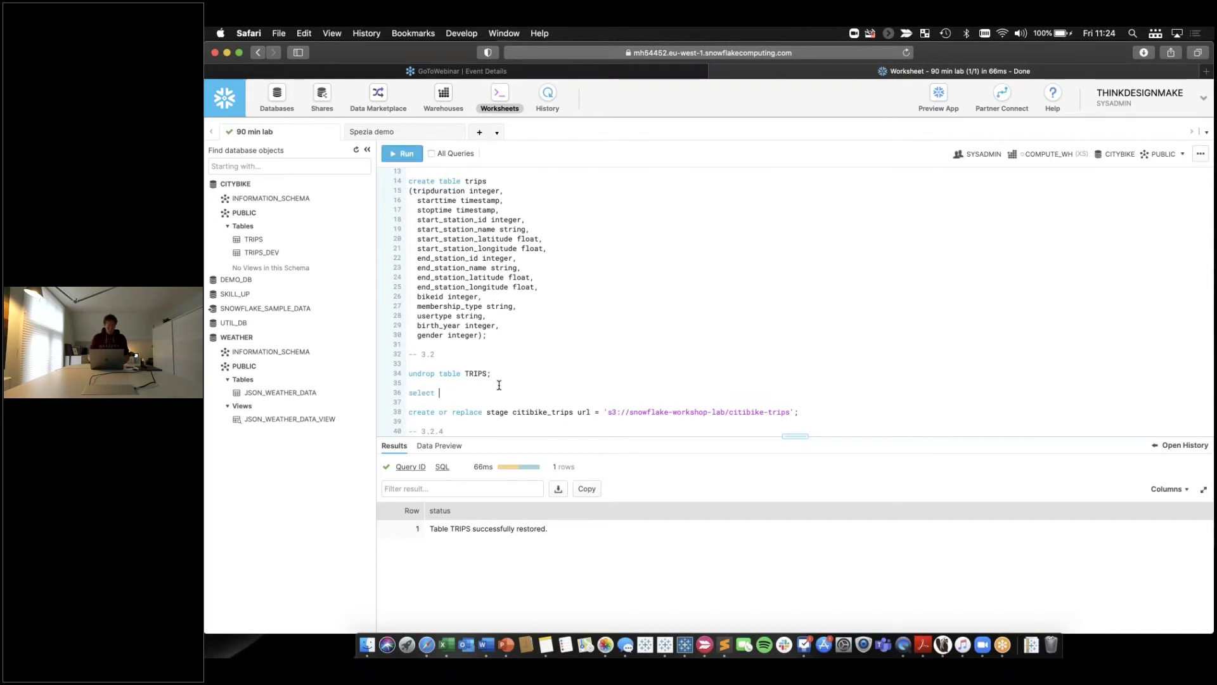
text(count(*) )
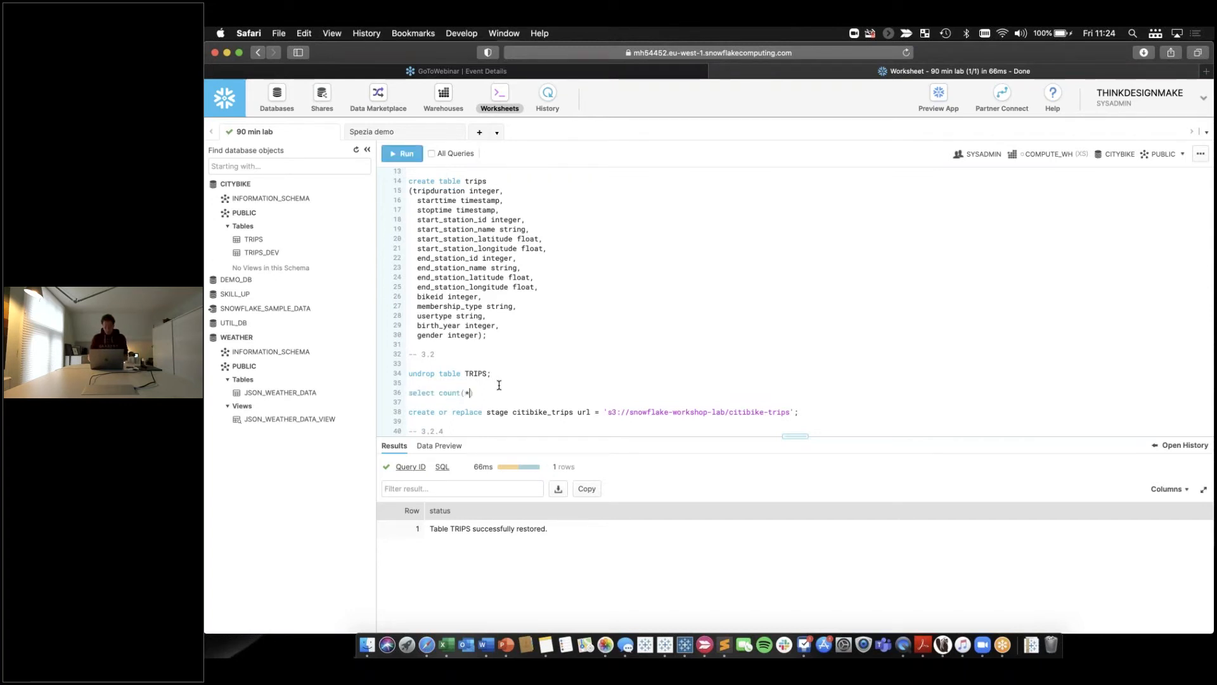
text(from TRIPS;)
key(super+Return)
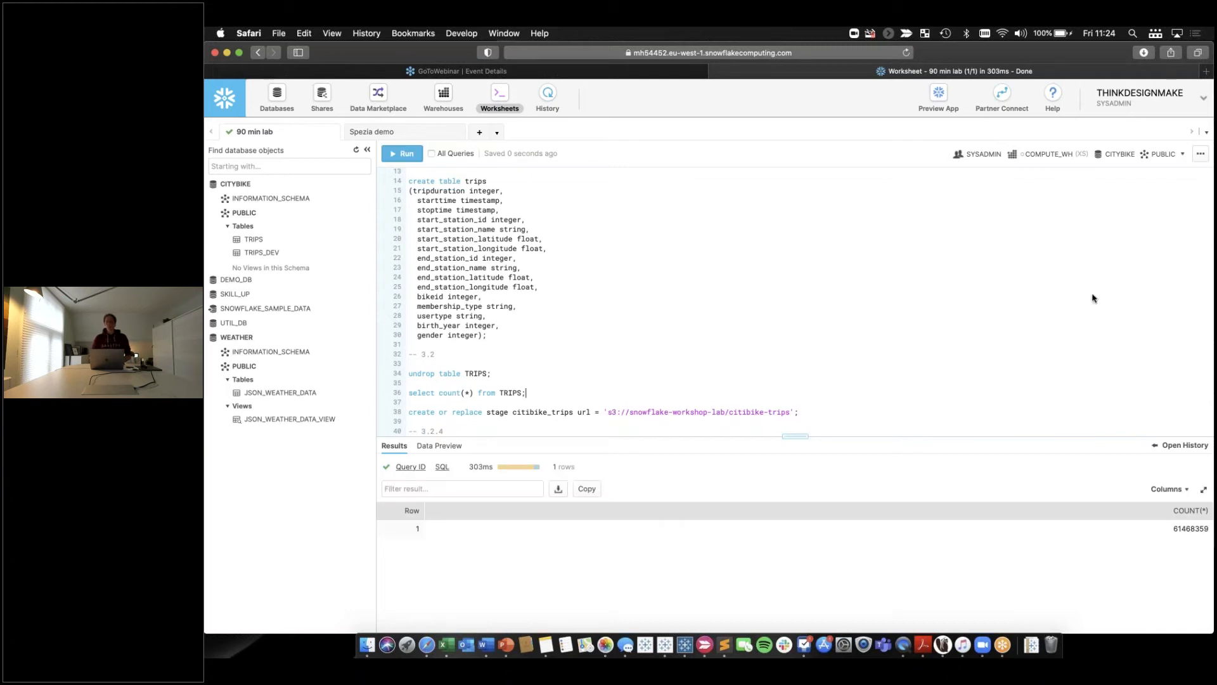
click(914, 132)
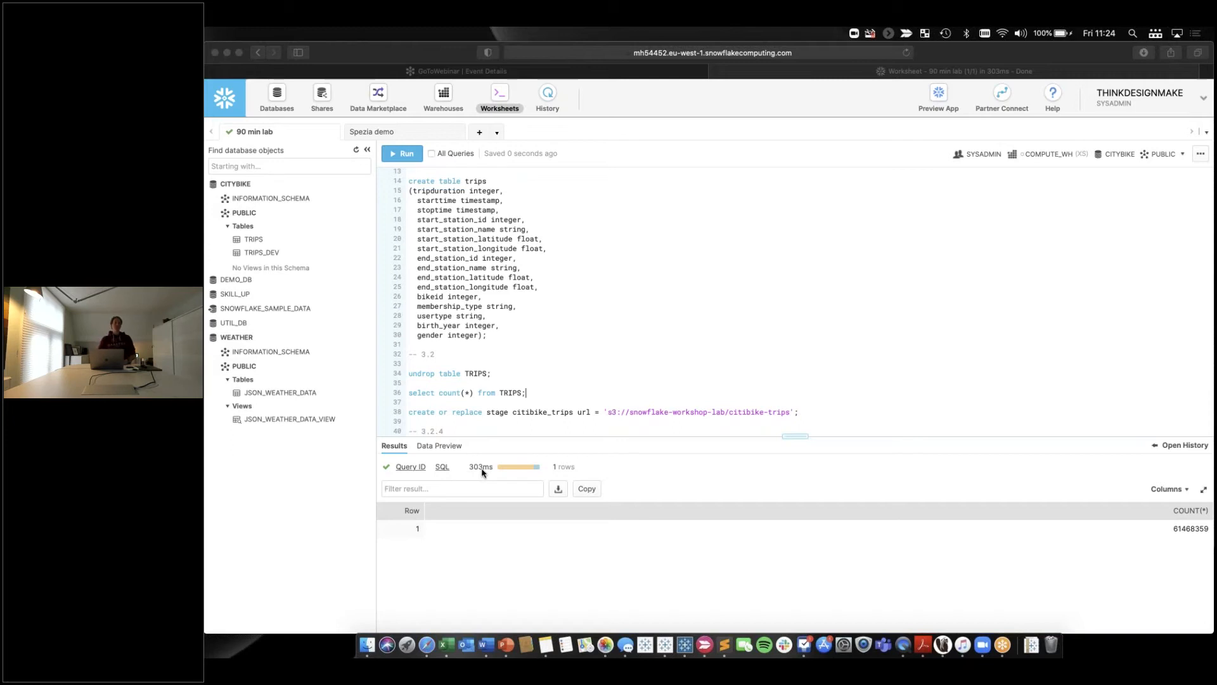
Change the count query to "select * from TRIPS limit 10000;", run it, and look across the returned columns
double_click(451, 393)
key(BackSpace)
key(Delete)
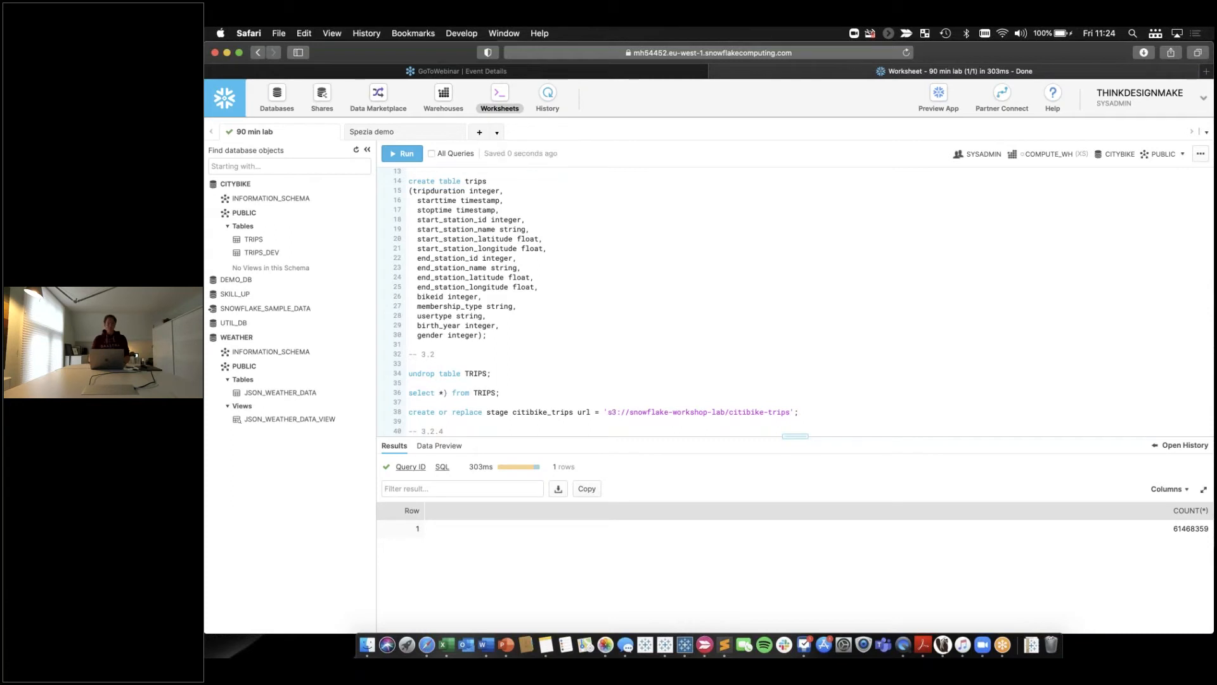
key(BackSpace)
text(limit 10000)
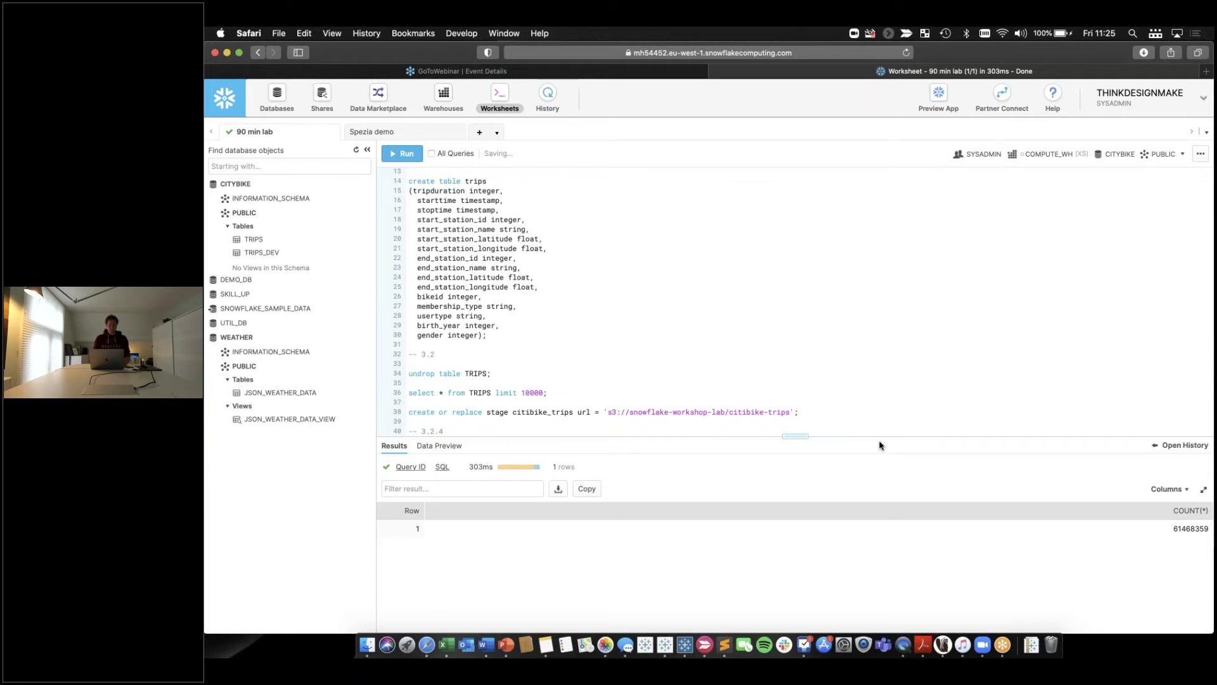
key(super+Return)
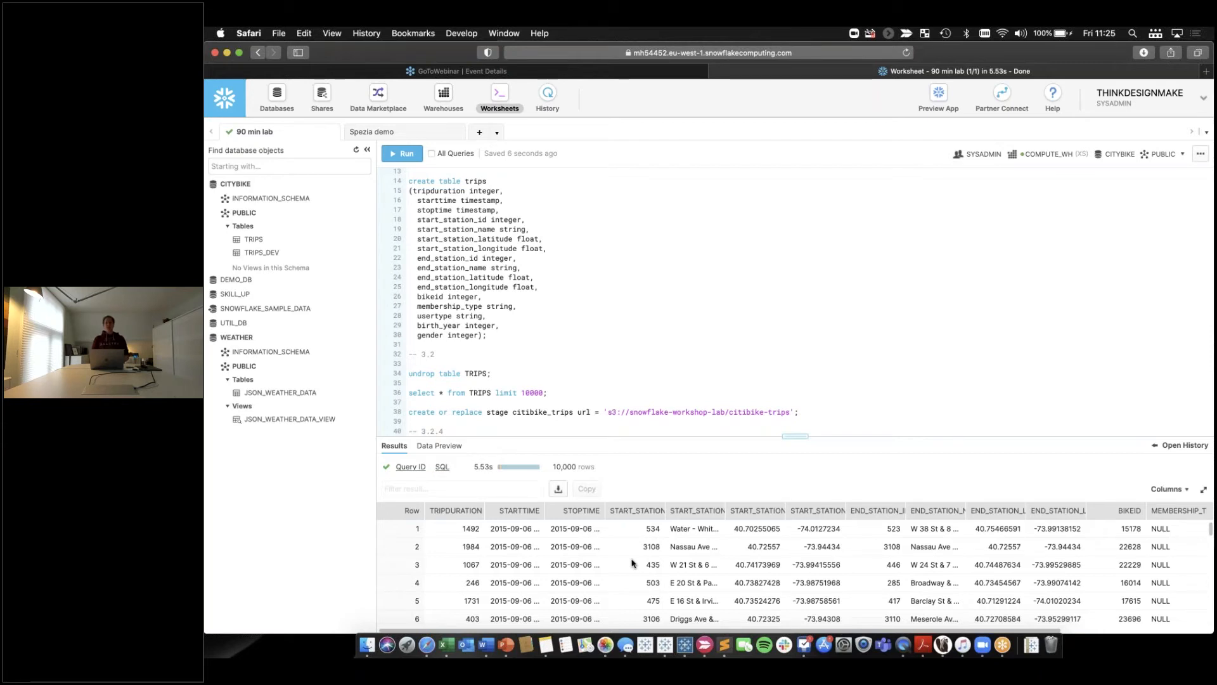
scroll(795, 567, right, 4)
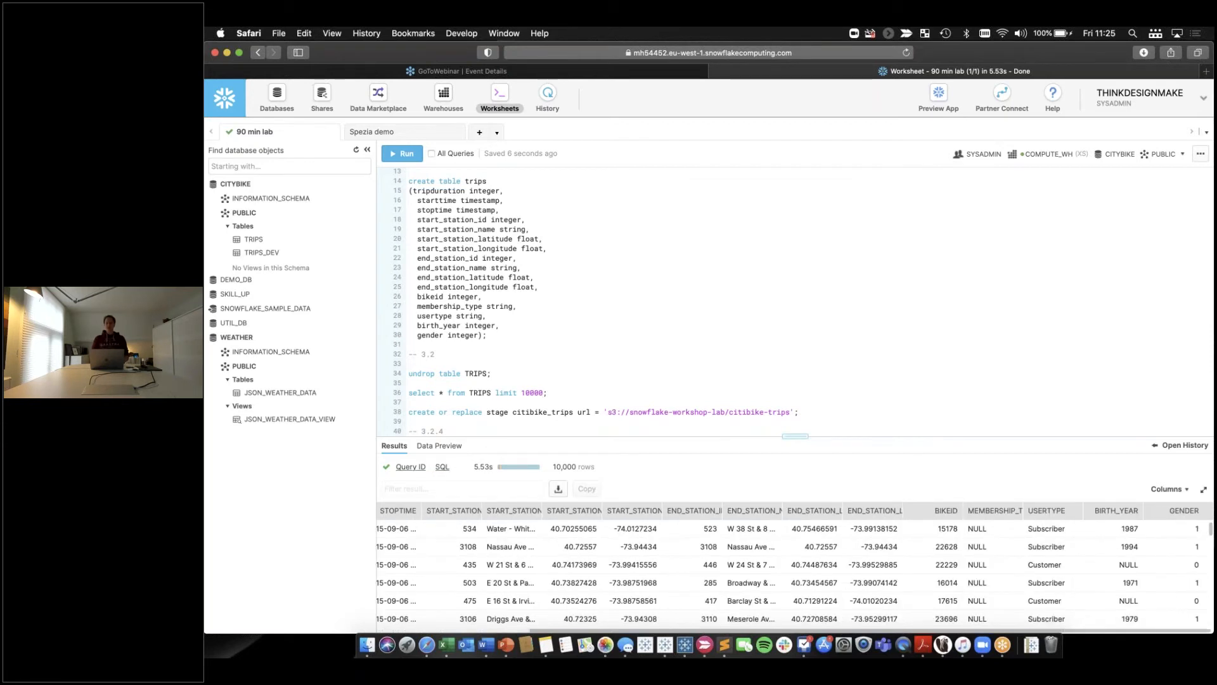
Raise the TRIPS query's row limit to 1000000 and run it again
scroll(795, 568, left, 4)
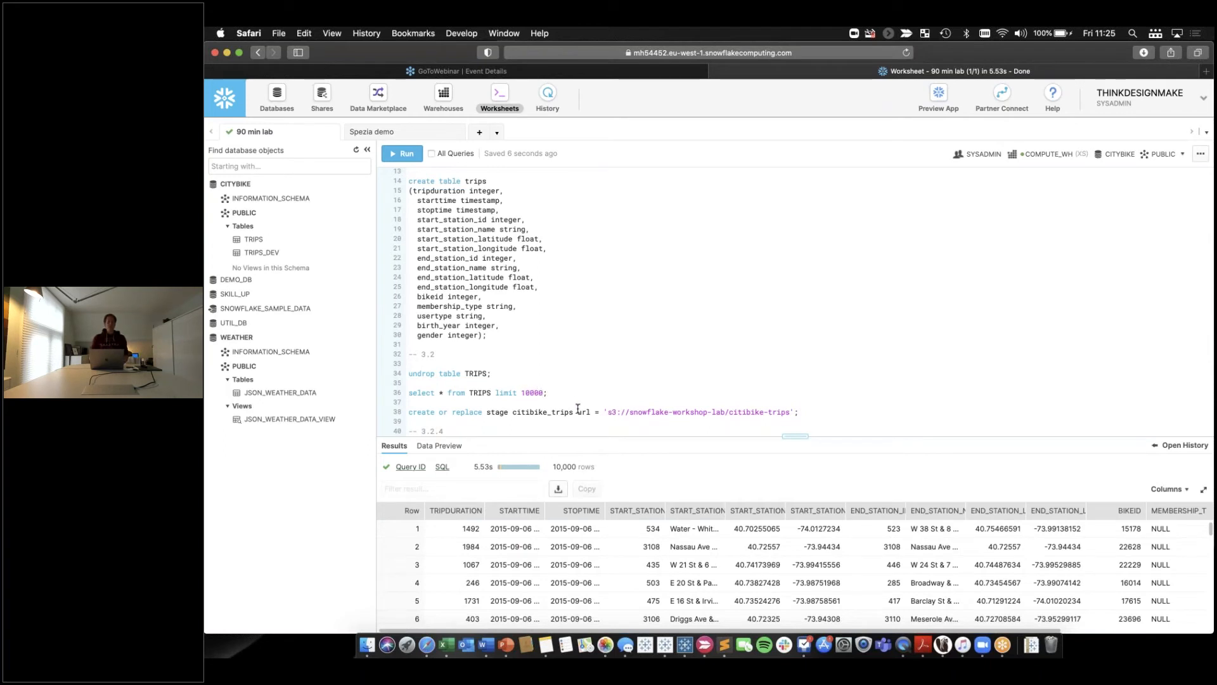
text(00)
key(super+Return)
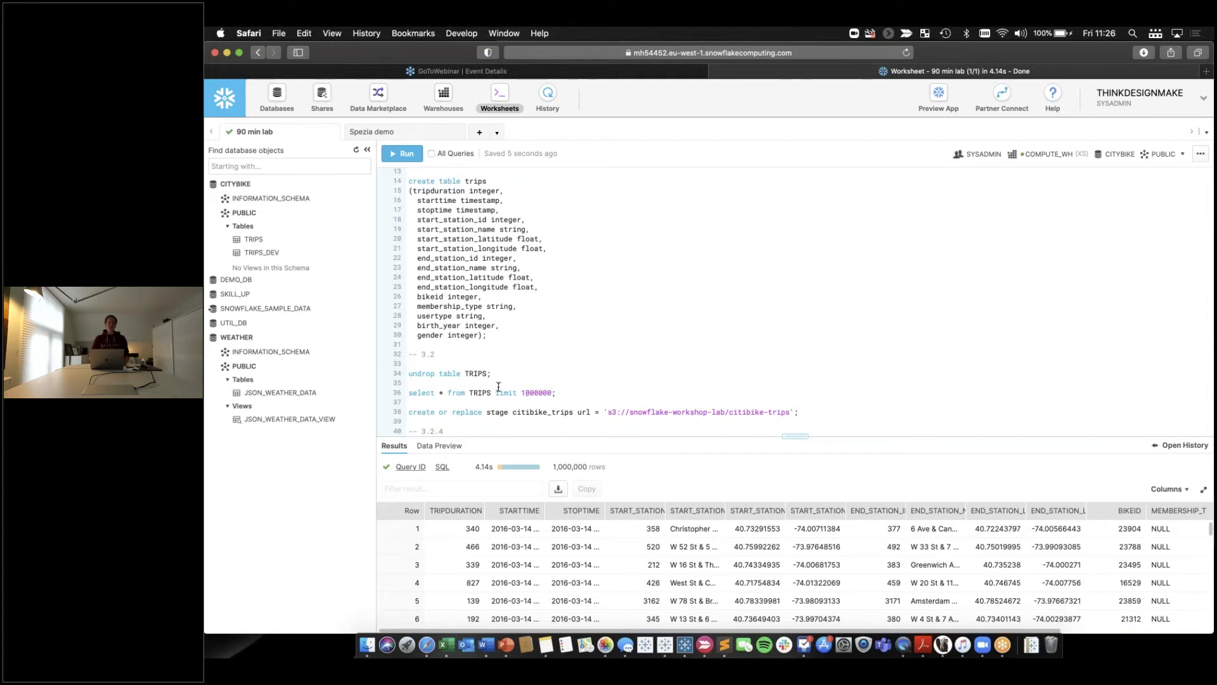
Remove the limit clause so the query reads "select * from TRIPS;"
double_click(500, 392)
shift+click(552, 391)
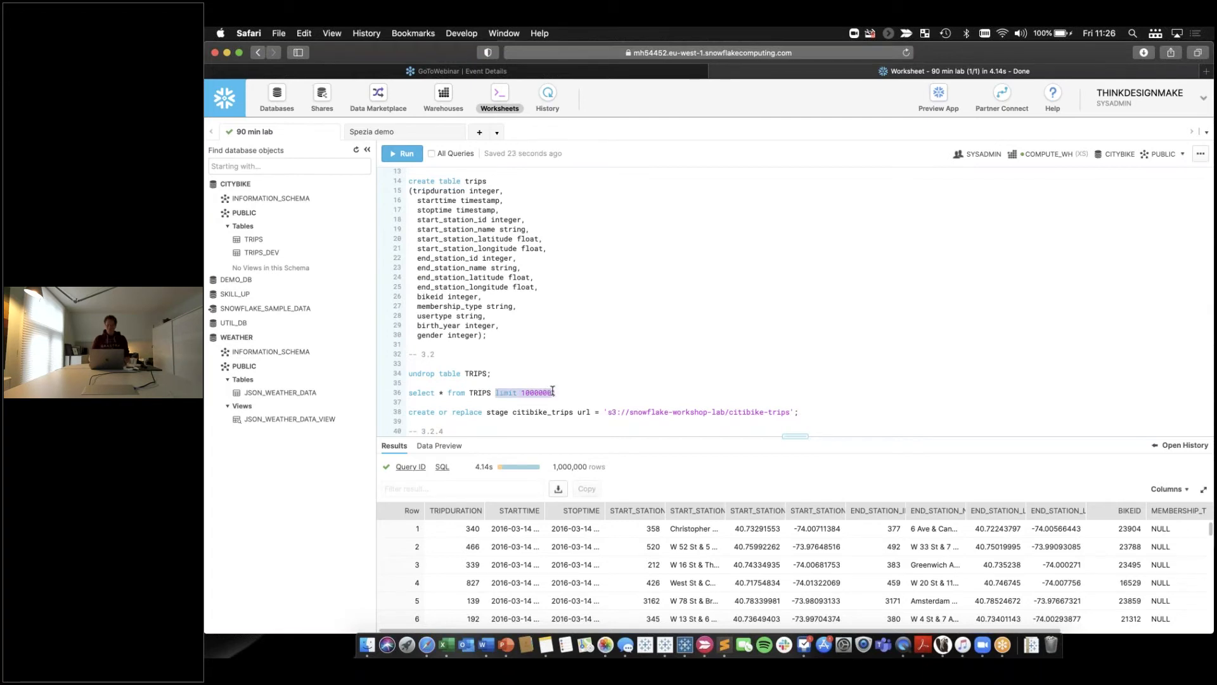
key(BackSpace)
key(BackSpace)
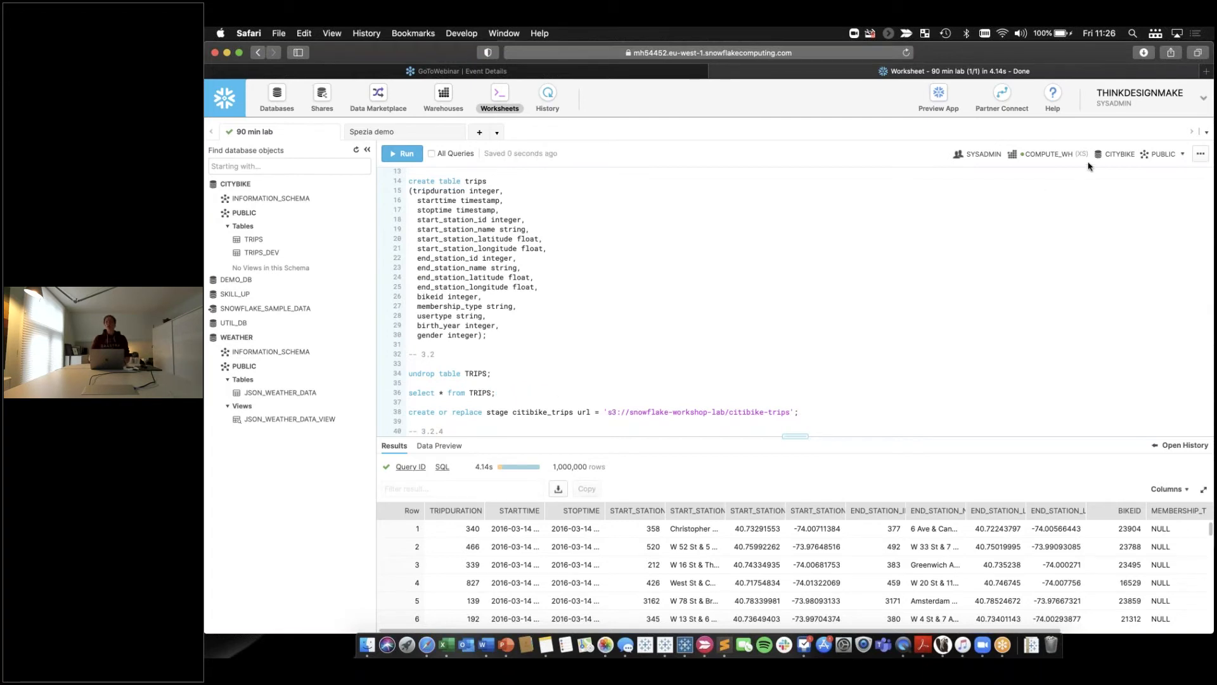
Resize the worksheet's COMPUTE_WH warehouse to Large
click(1077, 154)
click(1065, 204)
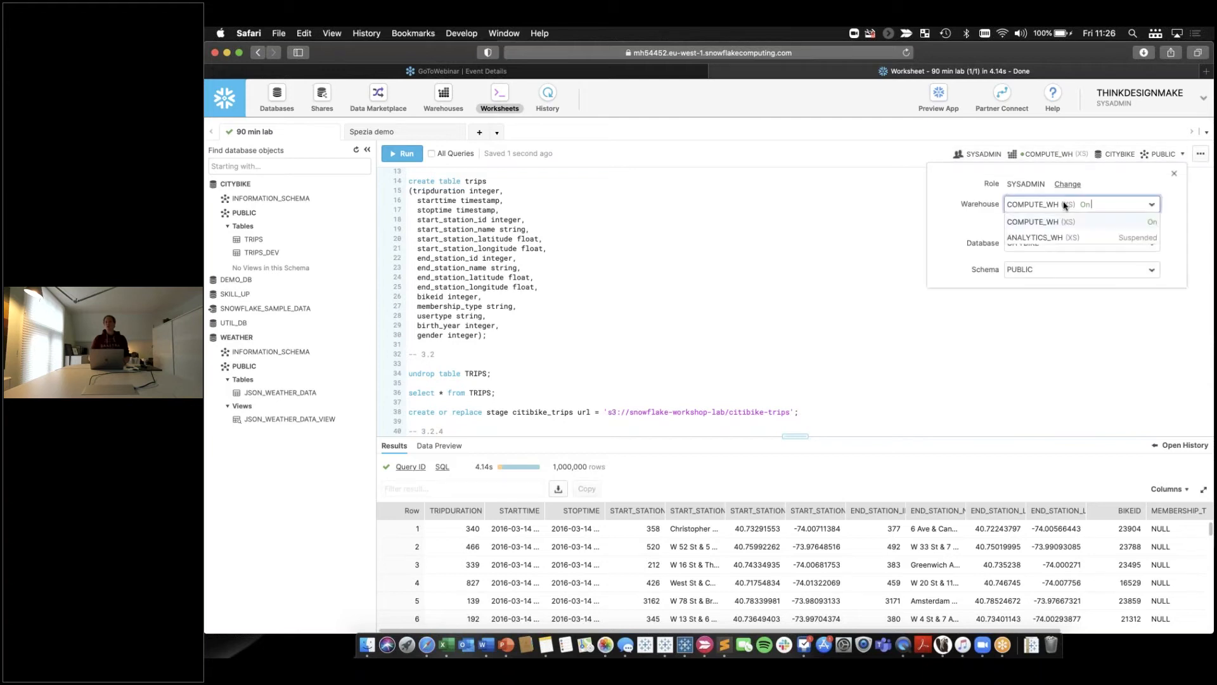
click(962, 209)
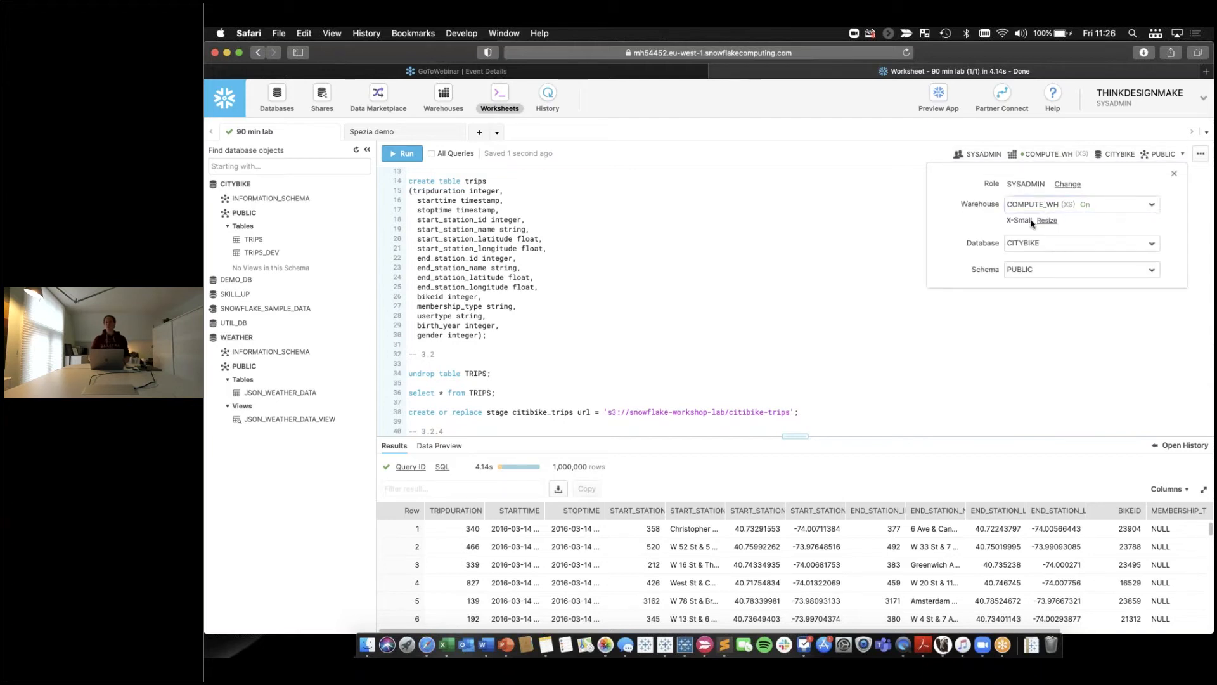
click(1044, 222)
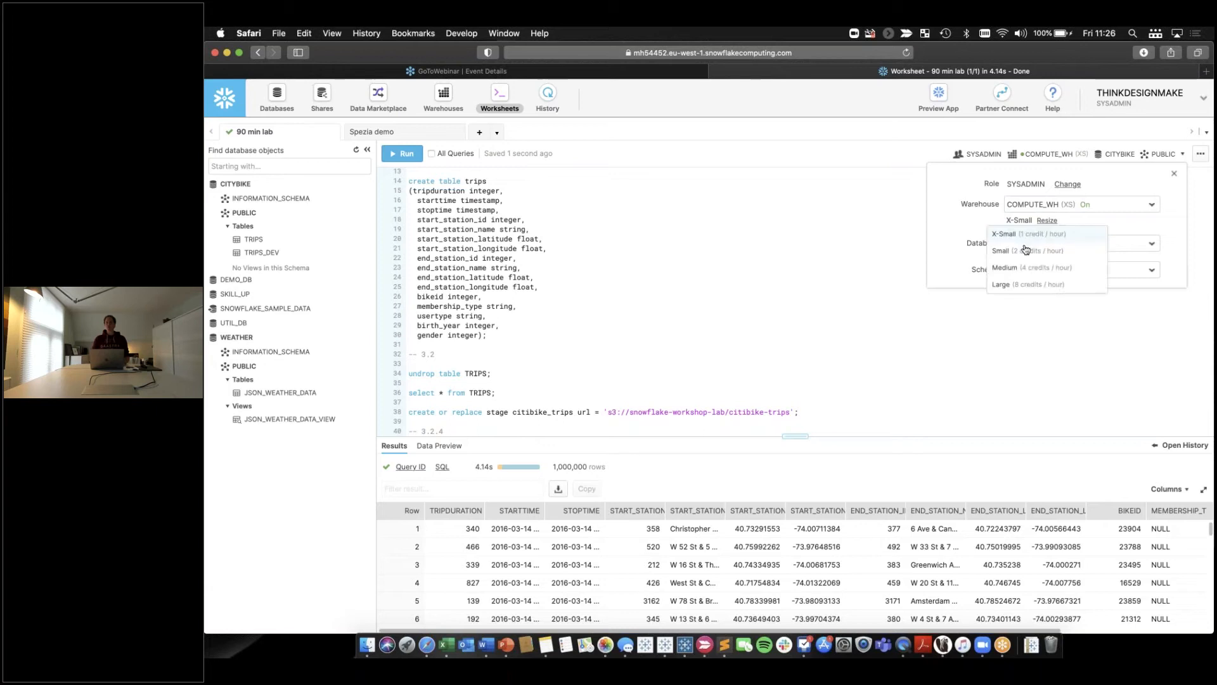
click(1022, 286)
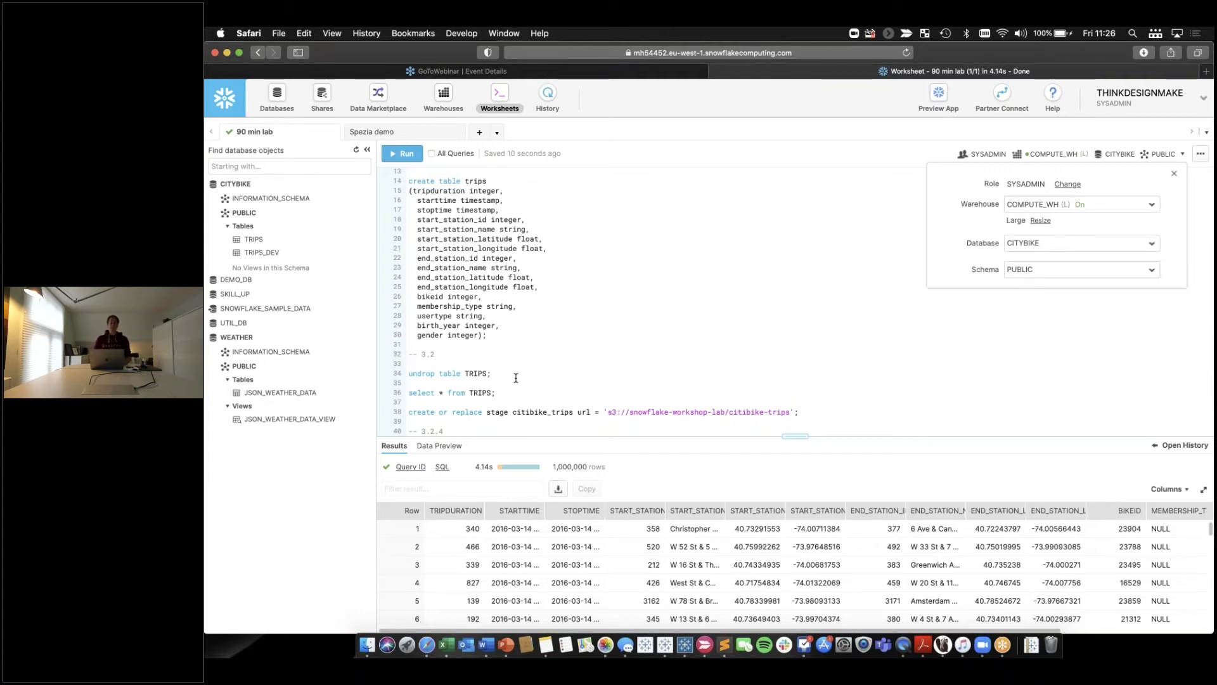
Run "select * from TRIPS;" on the resized warehouse and browse the returned rows
click(477, 391)
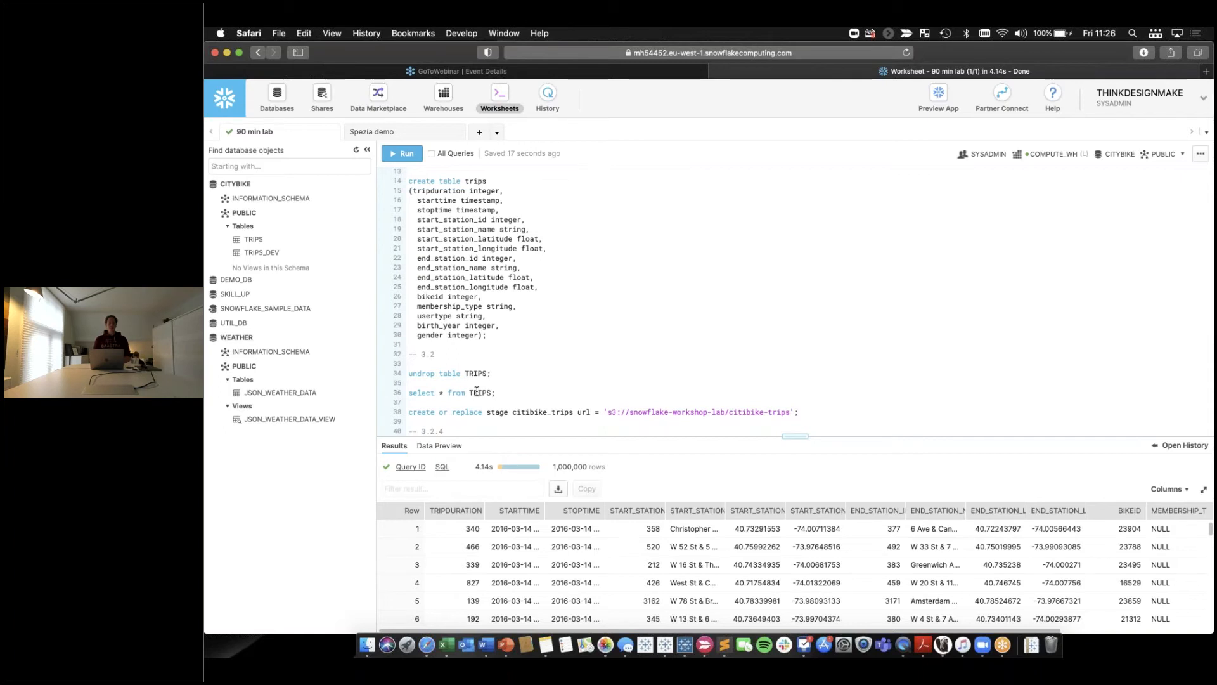
key(super+Return)
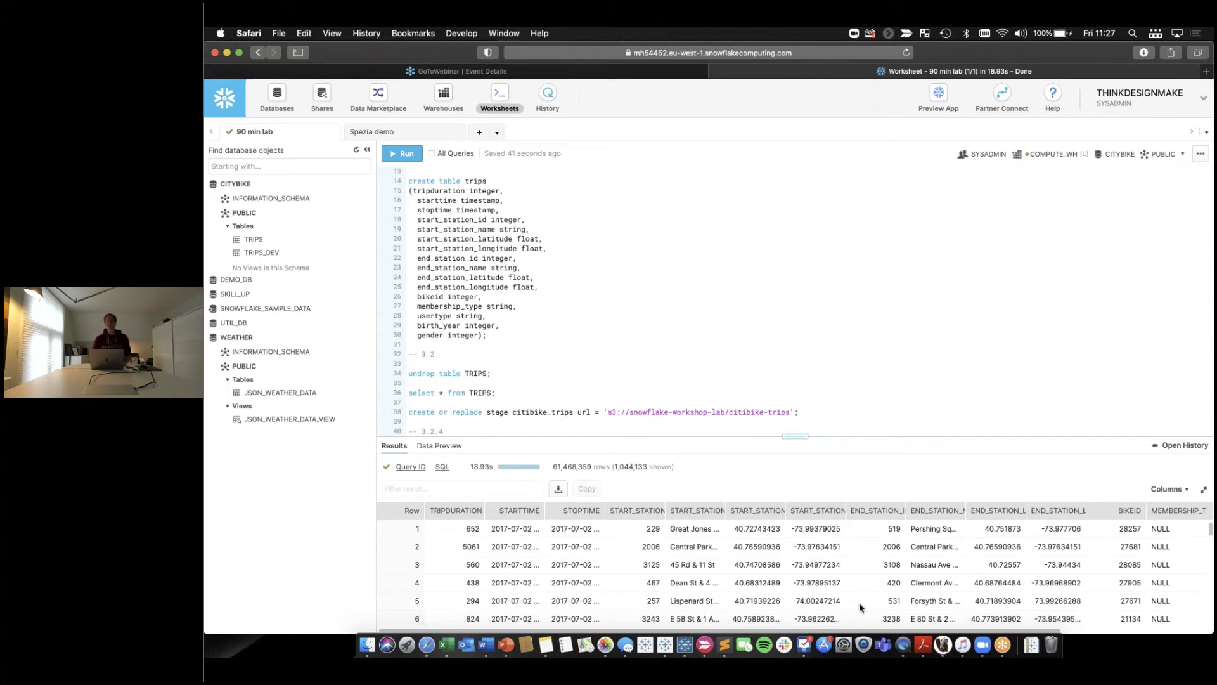
scroll(860, 607, down, 20)
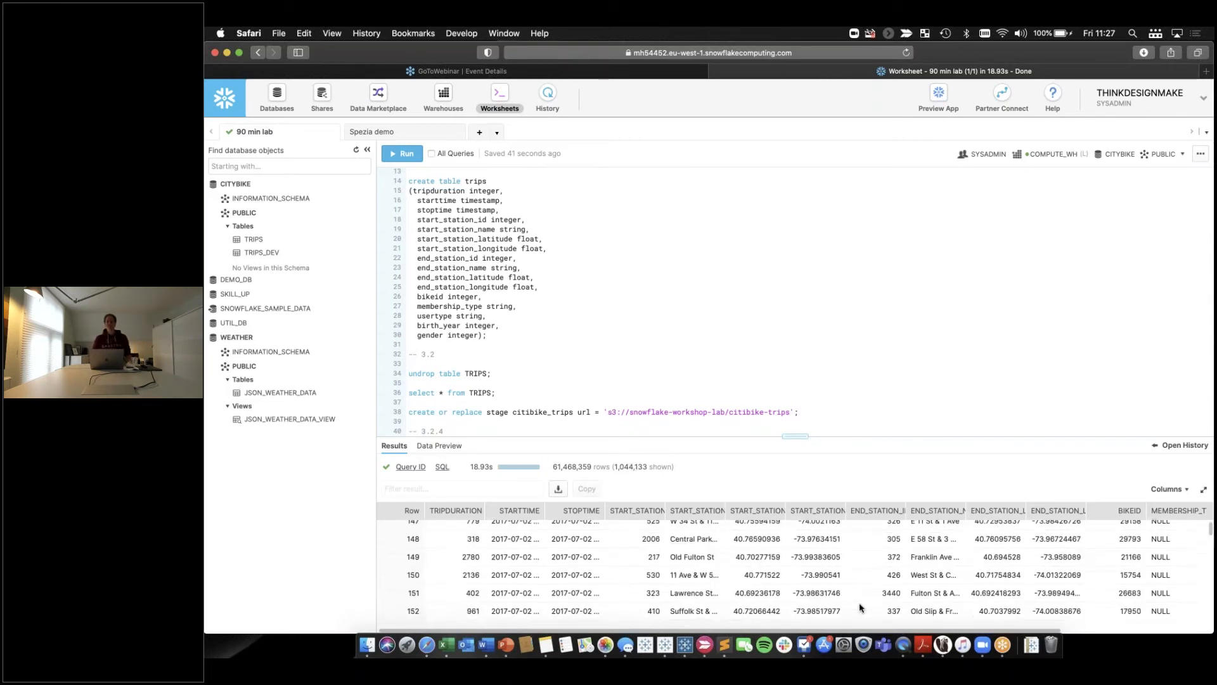
scroll(860, 607, down, 20)
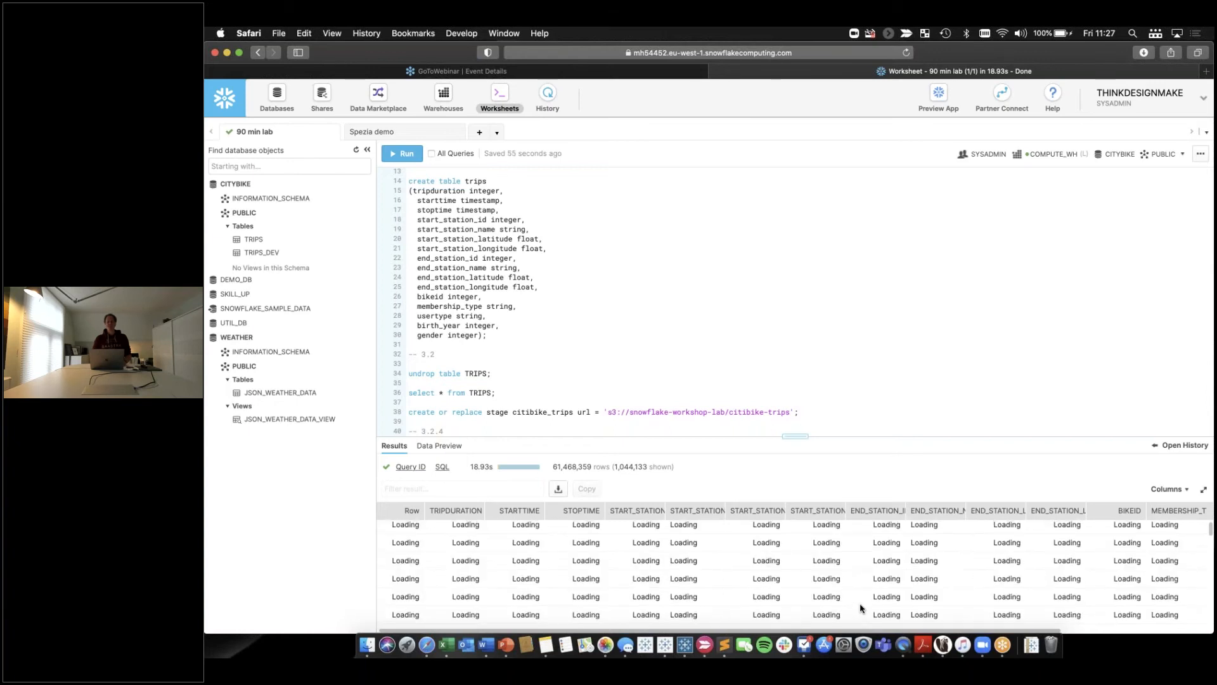
scroll(860, 607, up, 15)
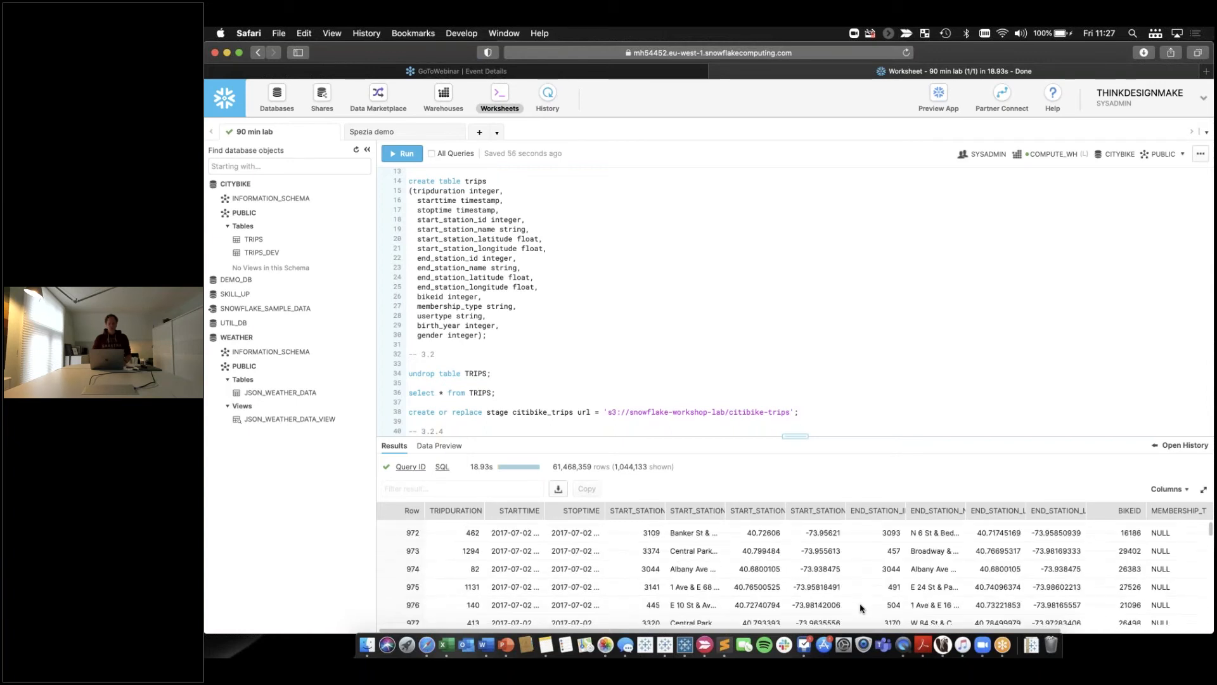
scroll(860, 607, up, 1)
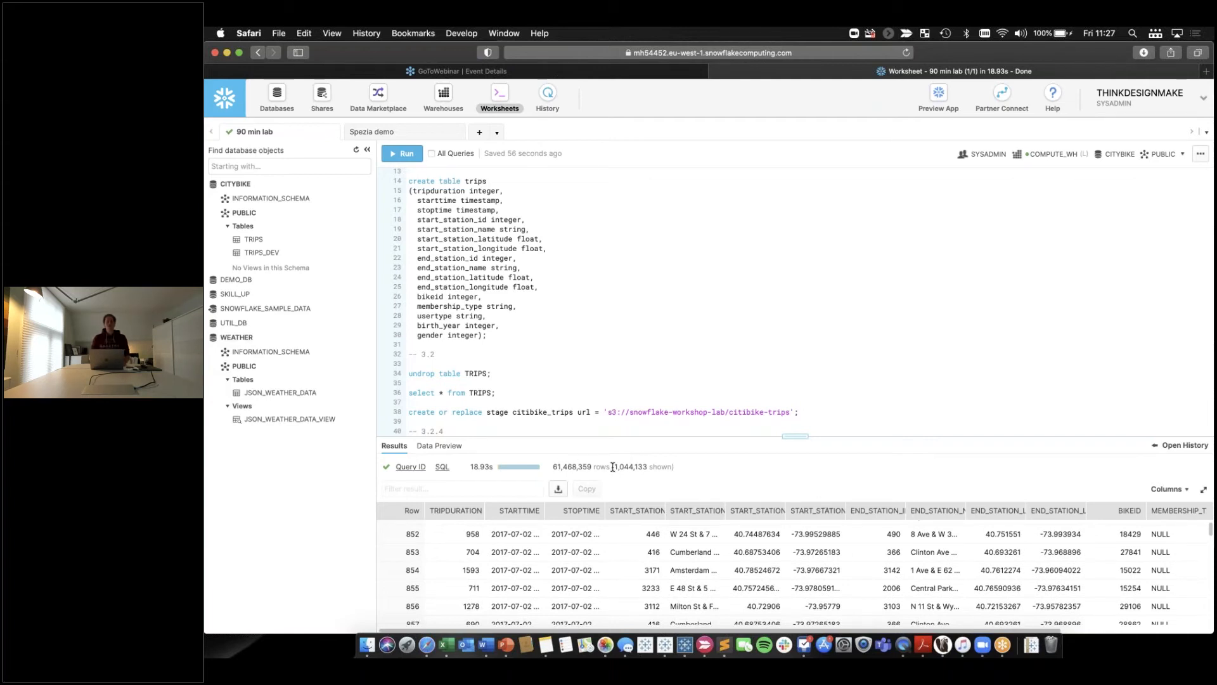
Highlight the number of rows shown in the query summary and enlarge the results area upwards
drag(617, 467, 650, 468)
click(650, 467)
drag(594, 437, 666, 374)
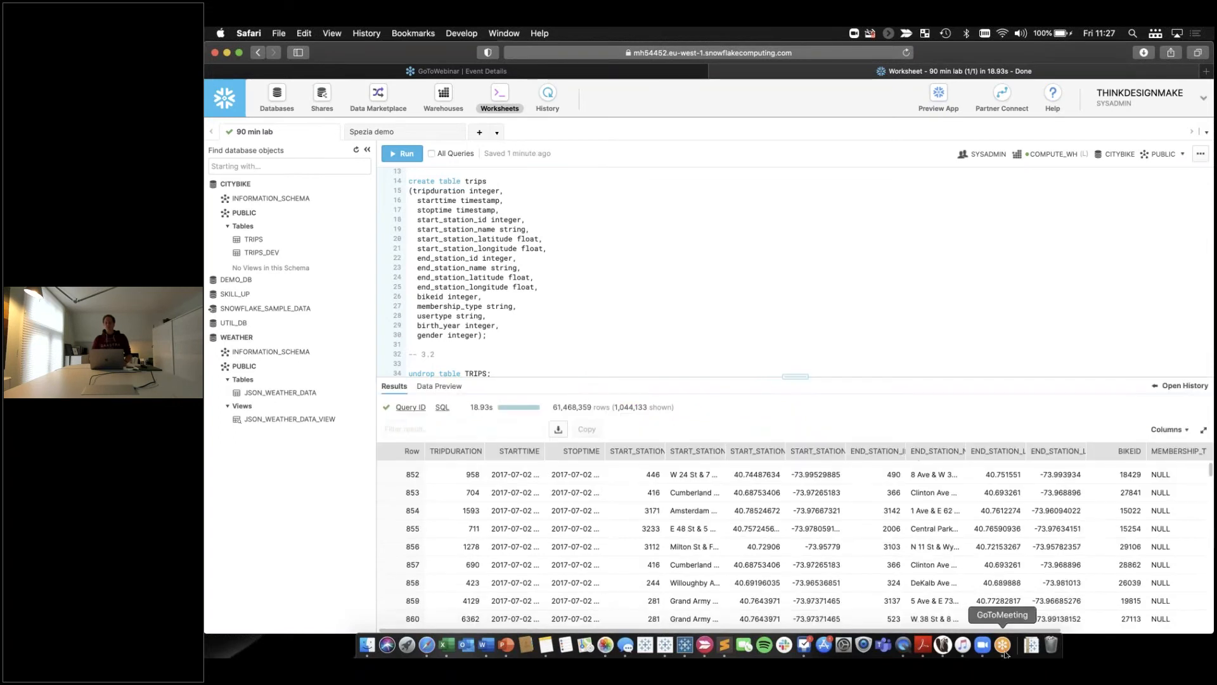
click(1003, 650)
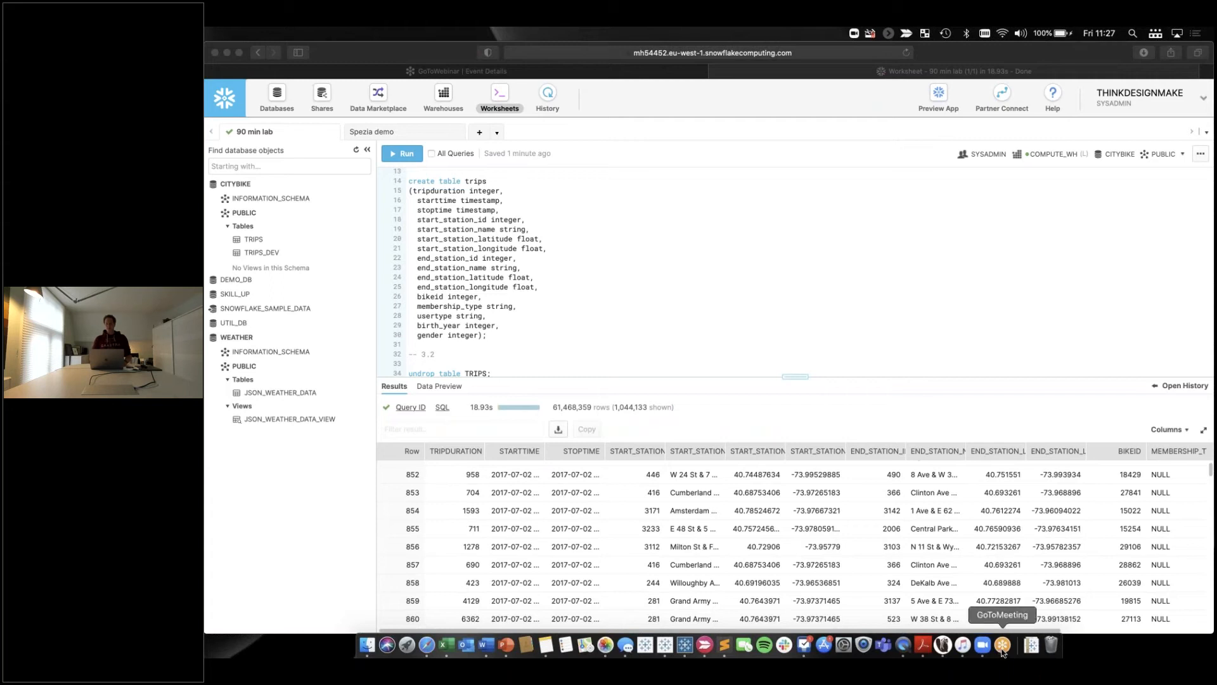
right_click(1002, 649)
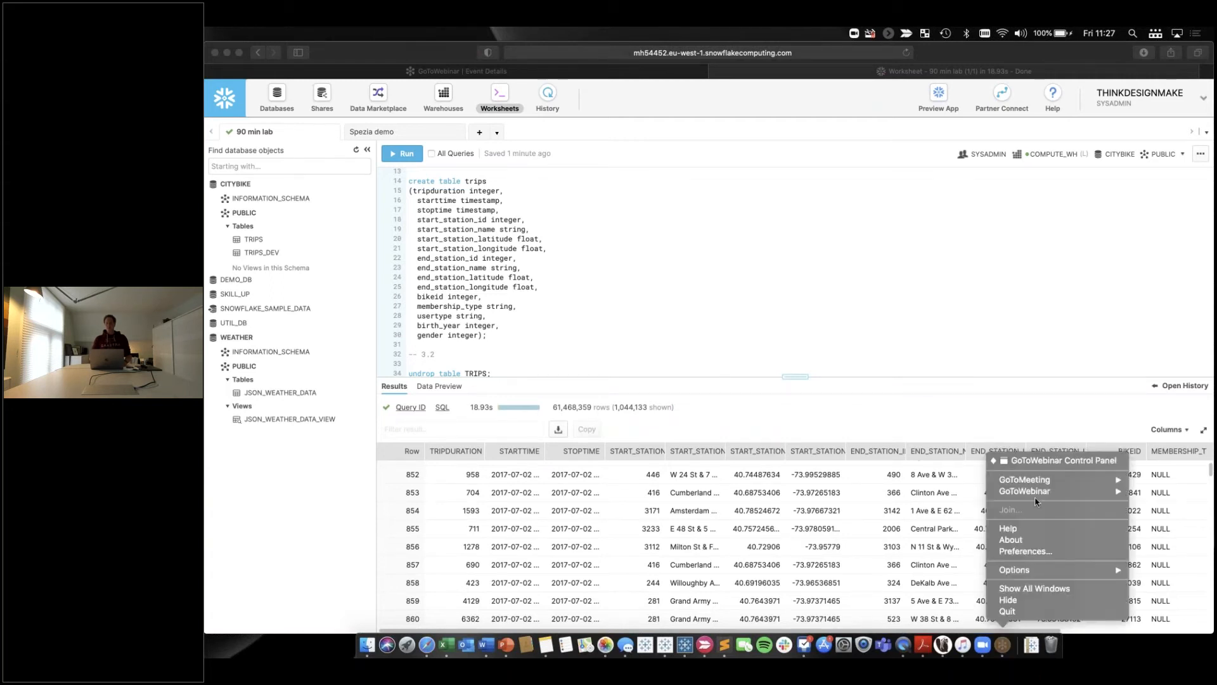
mouse_move(1021, 491)
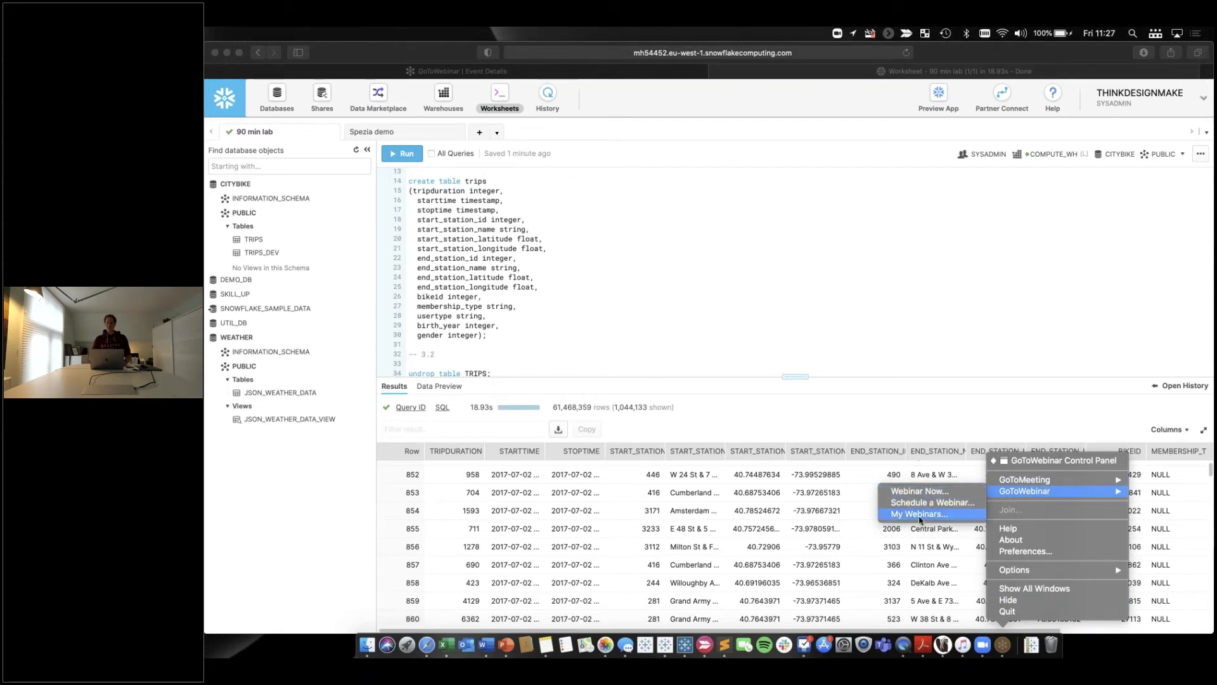
click(828, 581)
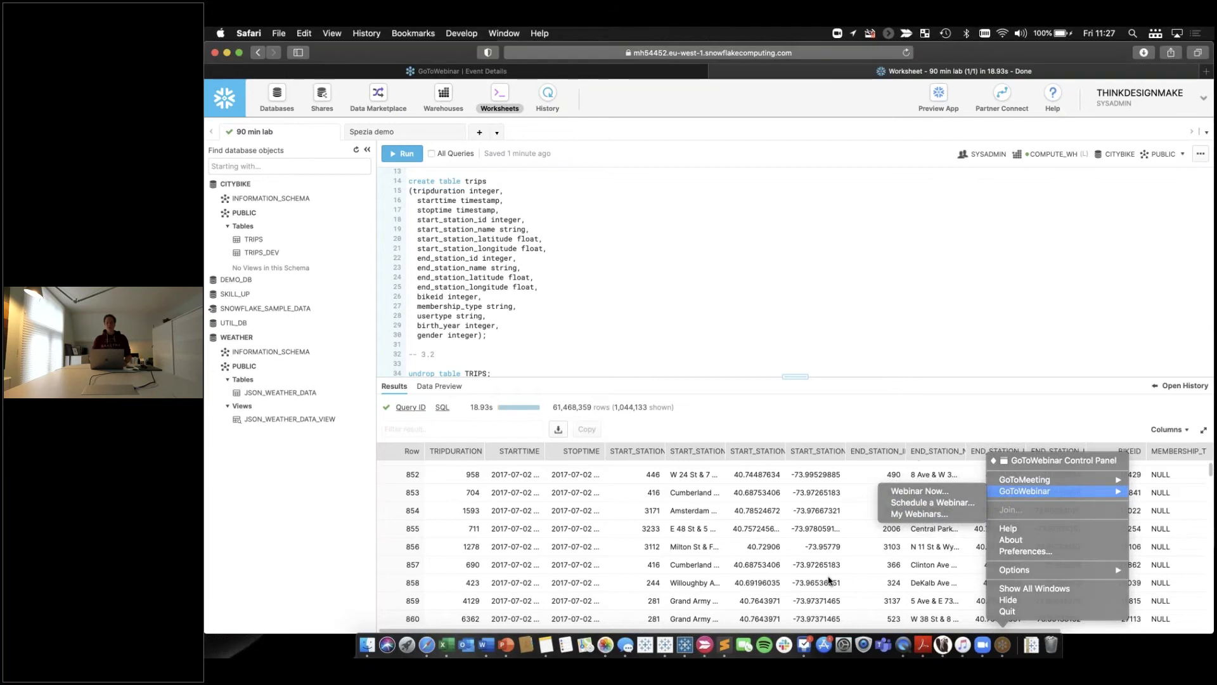
mouse_move(1041, 52)
mouse_down()
mouse_move(933, 76)
mouse_move(1059, 36)
mouse_move(1045, 36)
mouse_up()
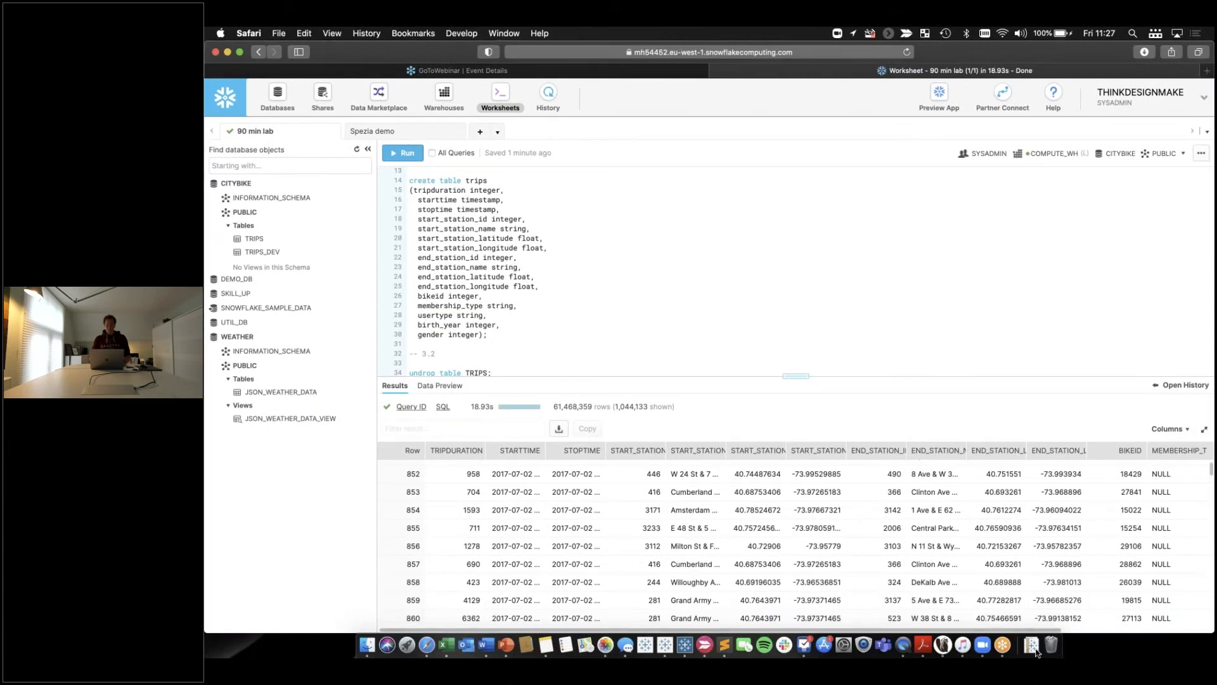
Switch to GoToMeeting and bring up the GoToWebinar Control Panel
click(1004, 645)
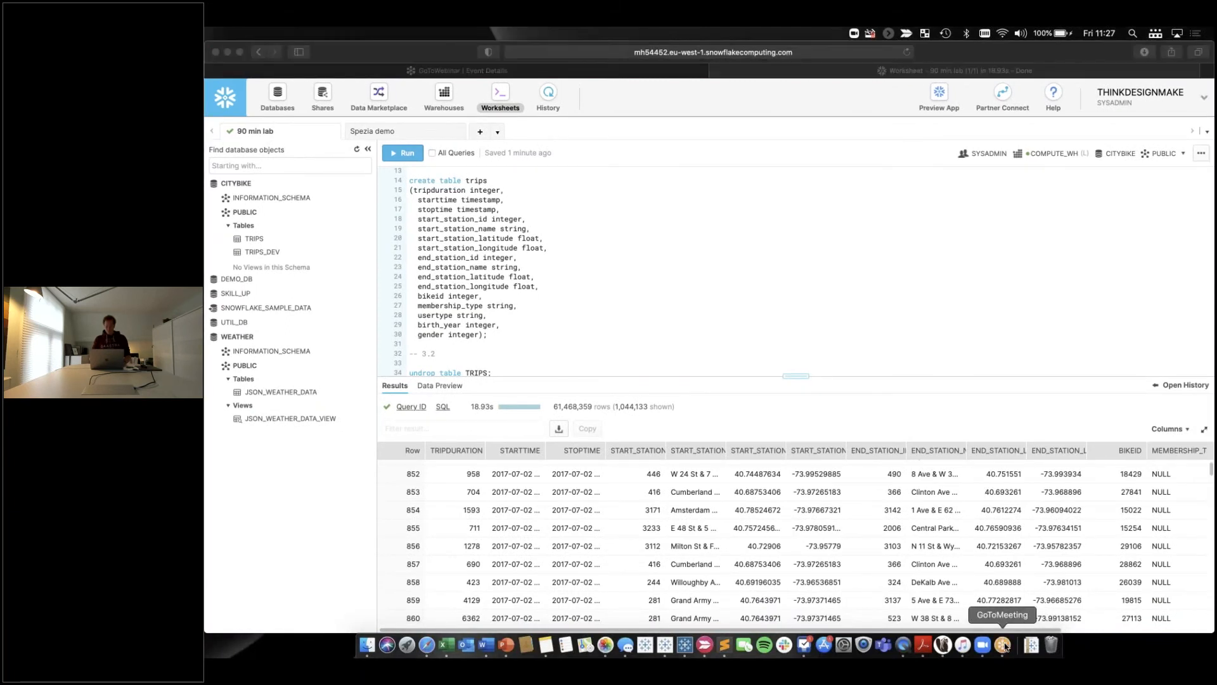
right_click(1003, 645)
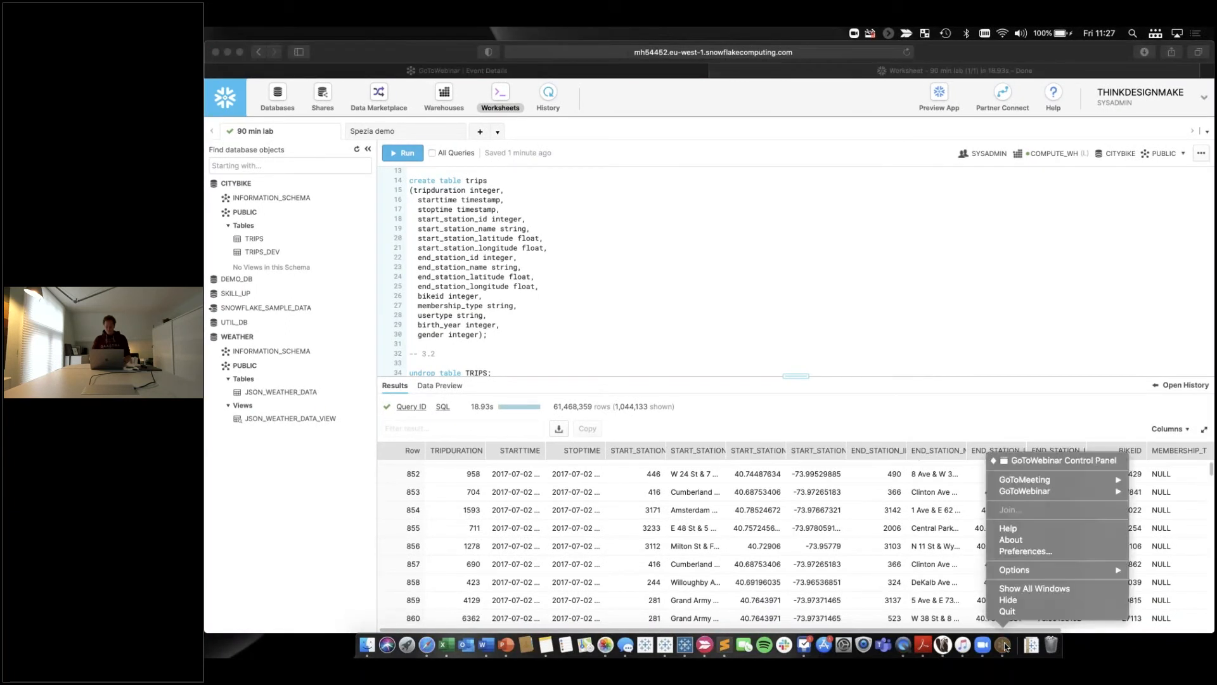
click(1076, 466)
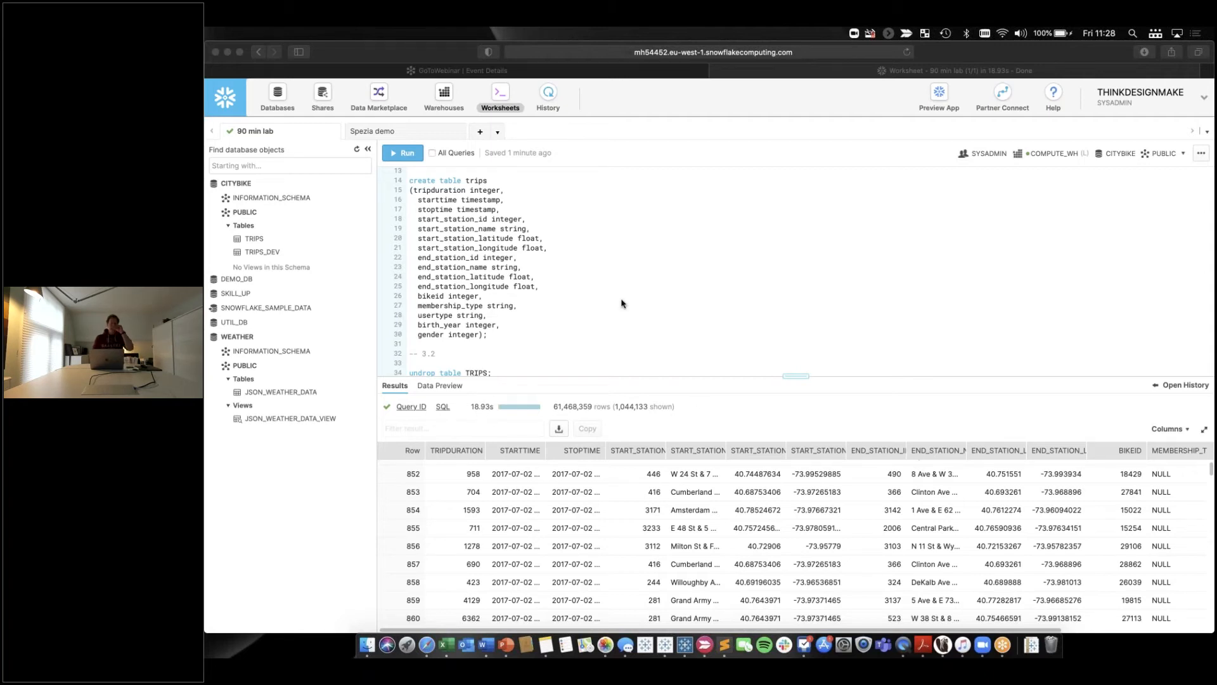
Return to the Snowflake worksheet and resize the COMPUTE_WH warehouse back to X-Small
scroll(621, 304, down, 4)
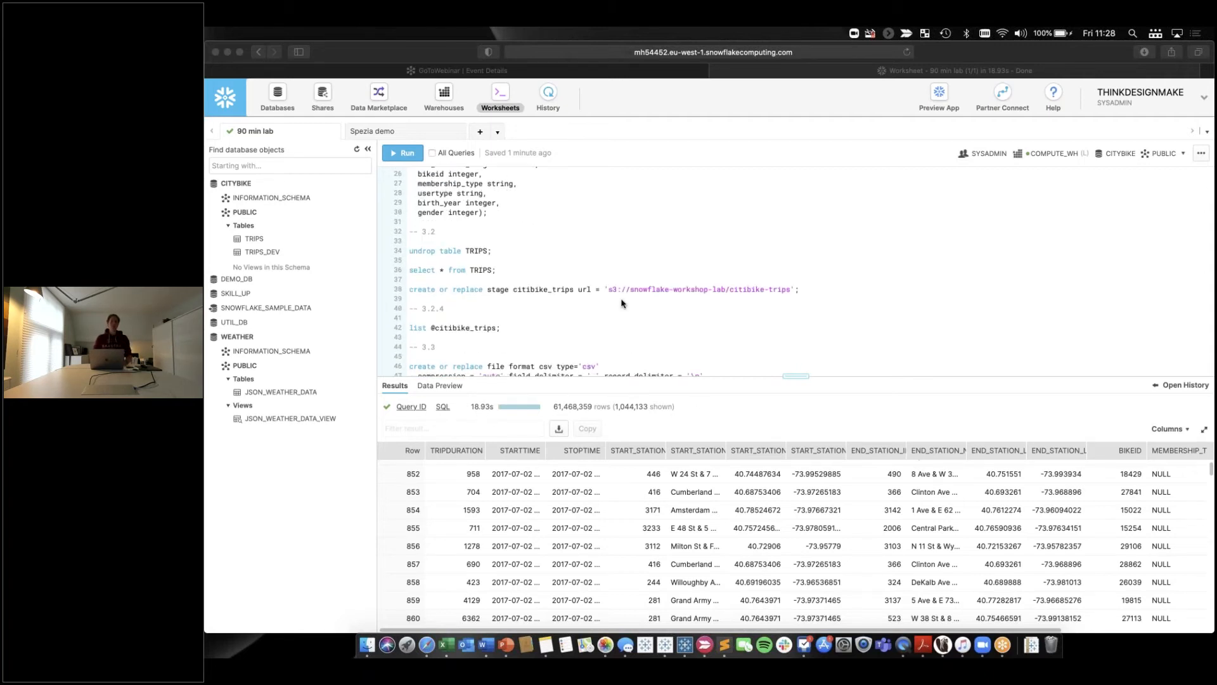
click(1062, 152)
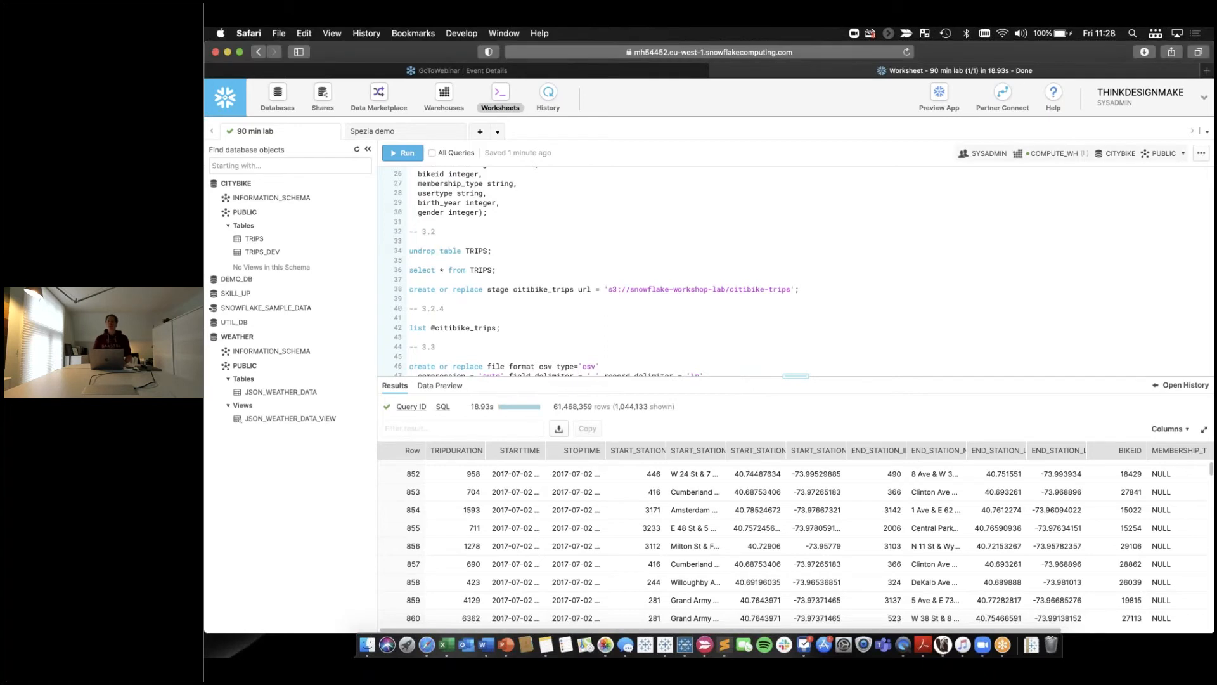
click(1040, 220)
click(1014, 234)
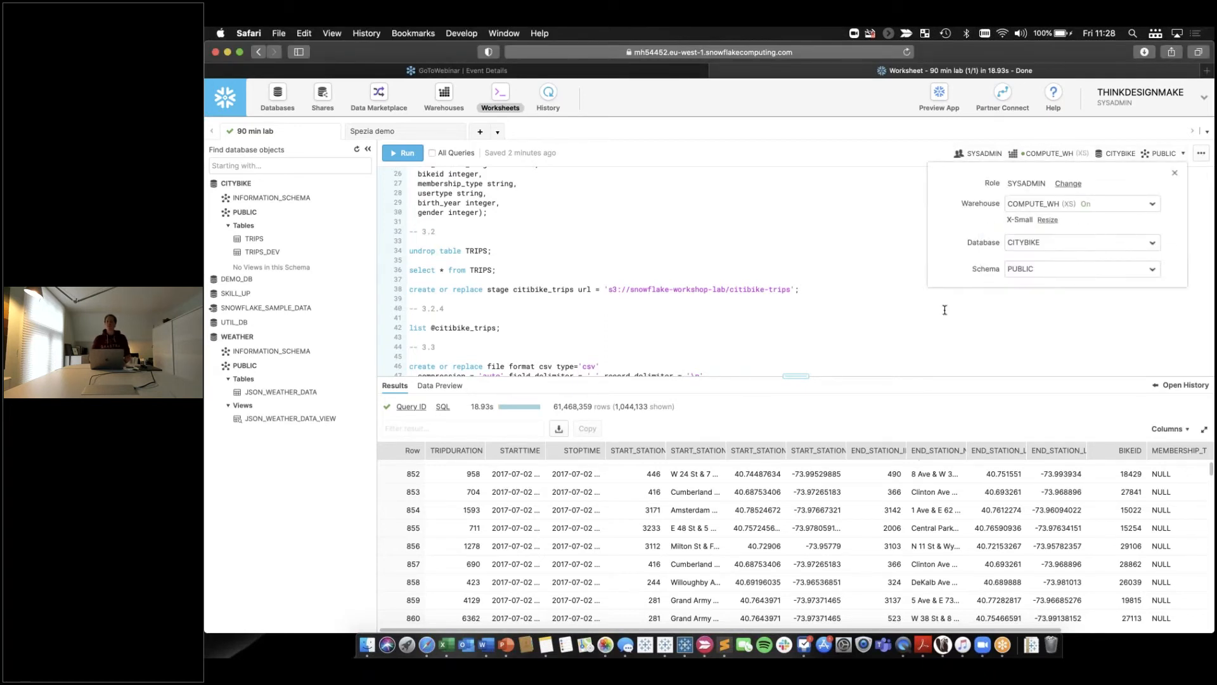
click(793, 238)
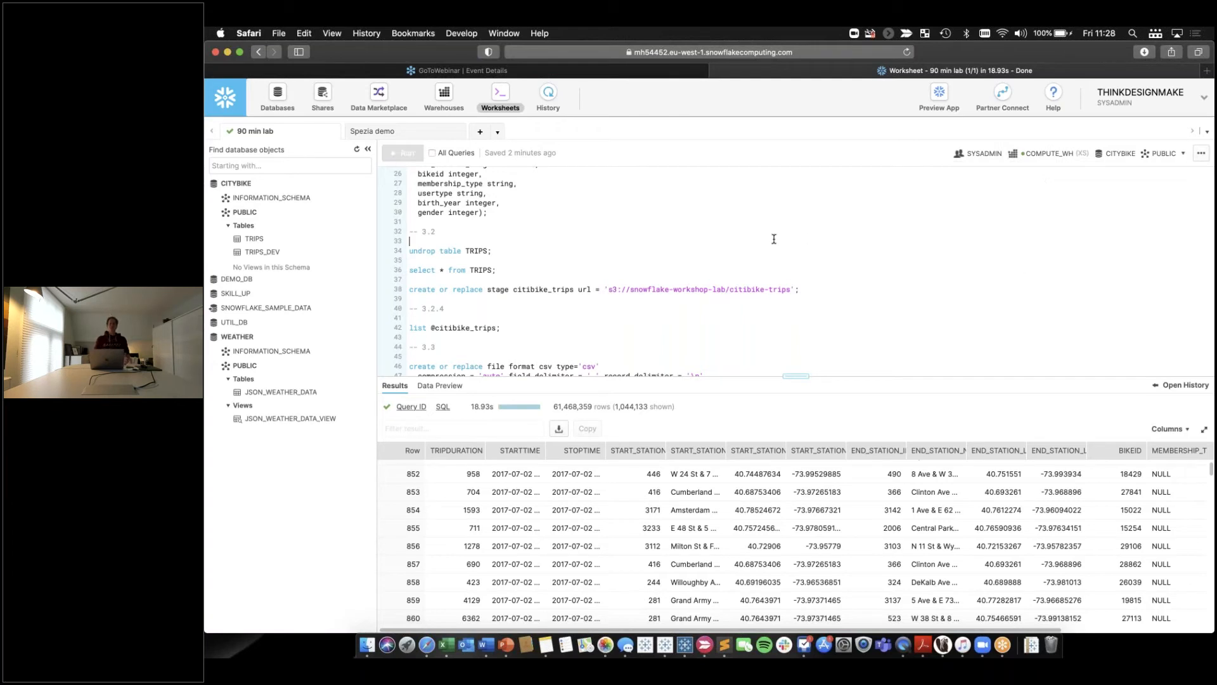
Review the worksheet's SQL from the citibike_trips stage and csv file format to the Module 4 copy and truncate statements
scroll(665, 265, down, 3)
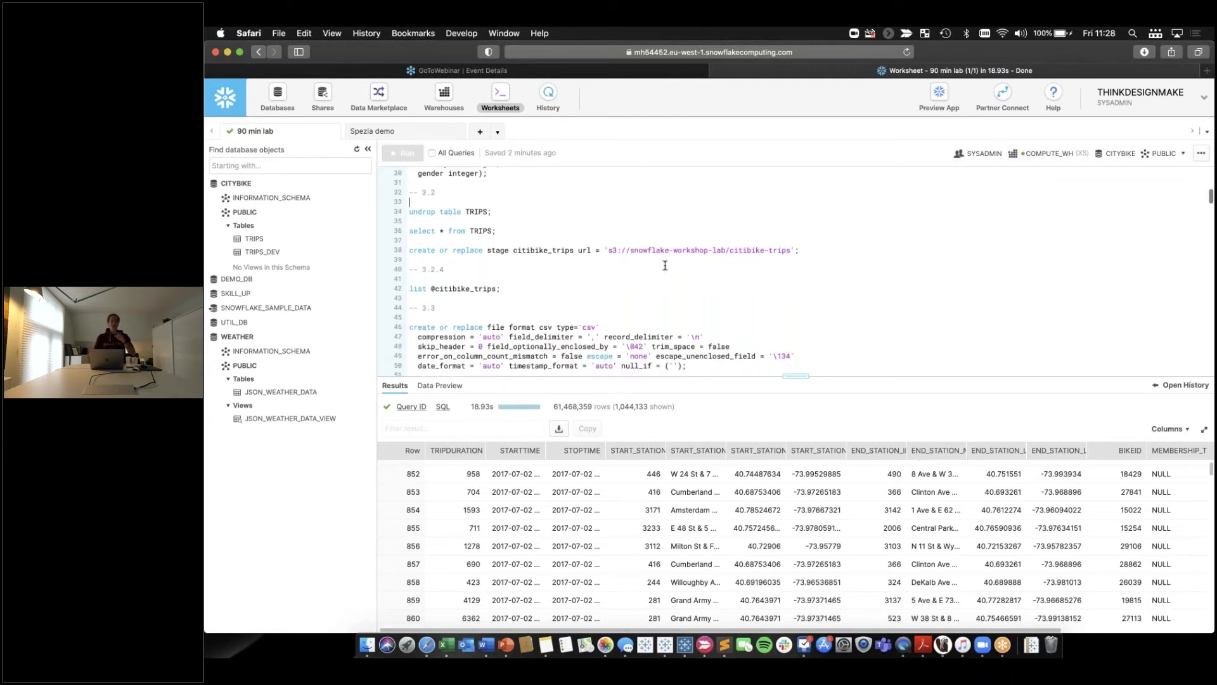
scroll(665, 265, up, 2)
scroll(665, 265, down, 1)
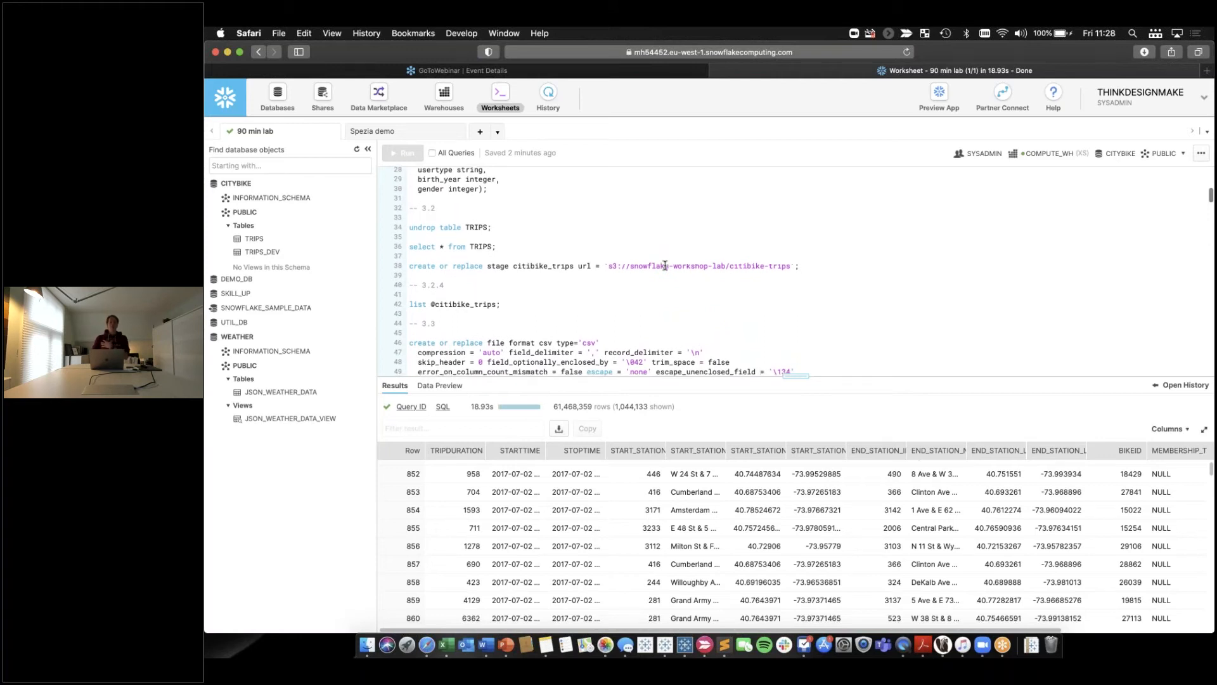
scroll(665, 265, down, 3)
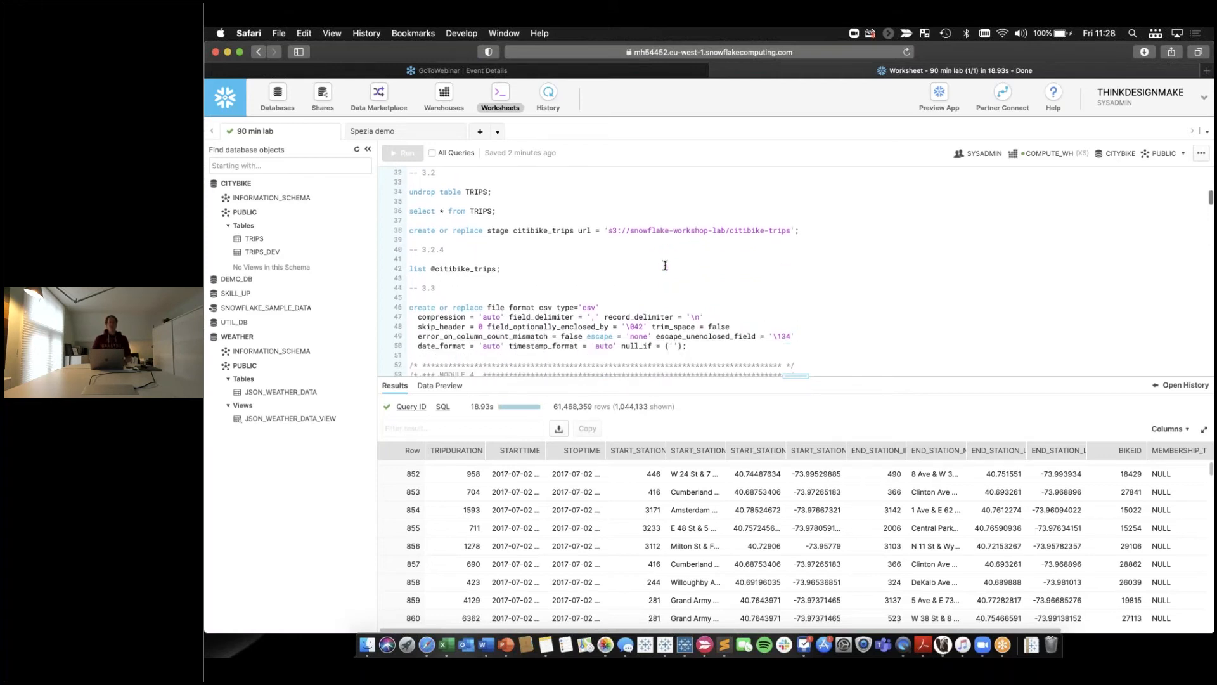
scroll(607, 343, down, 6)
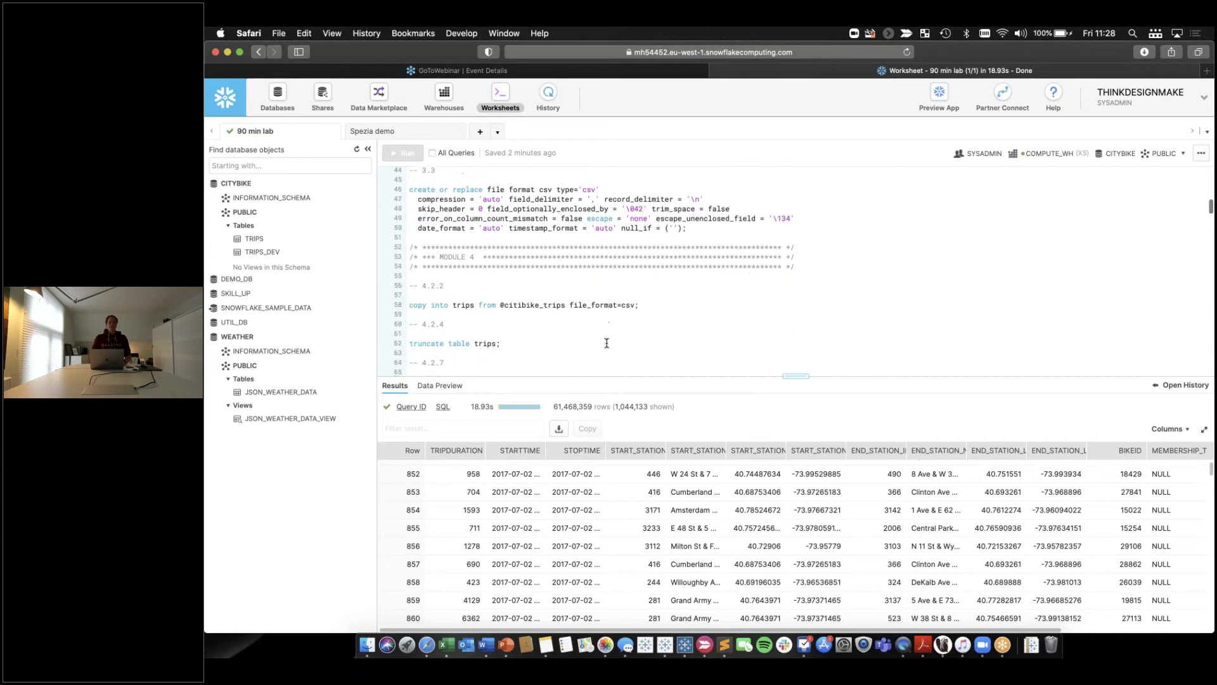
Change the undrop statement to drop table TRIPS, run it, and refresh the database object list
scroll(589, 289, up, 1)
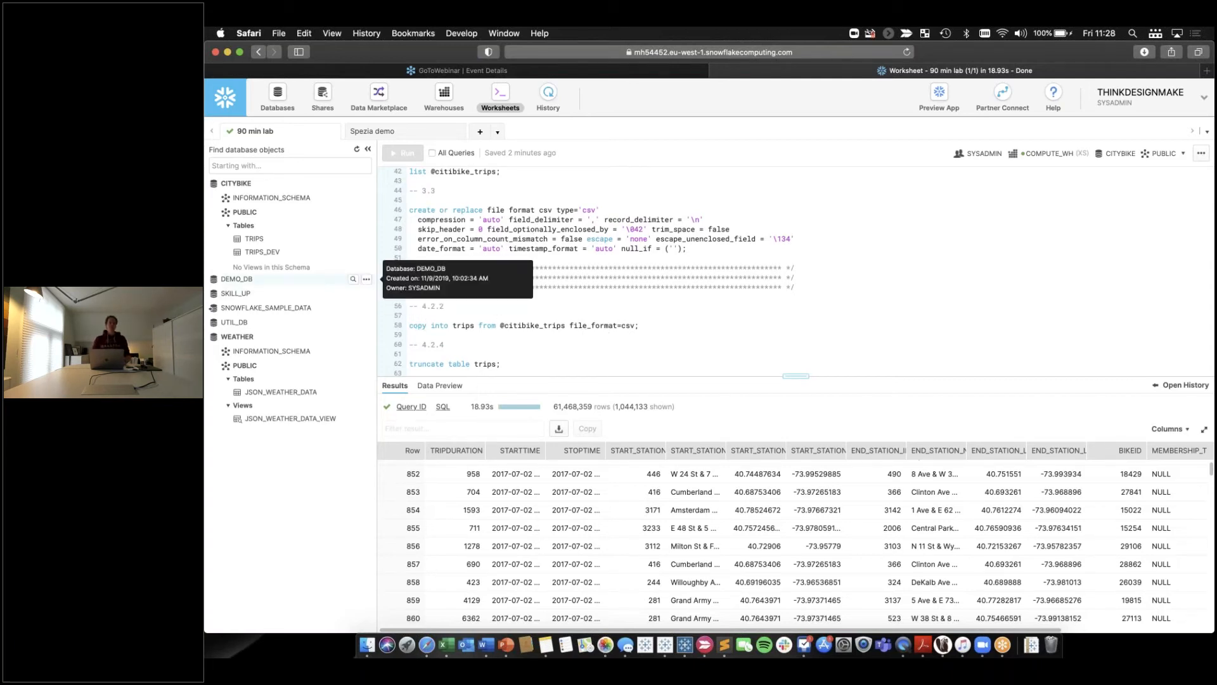
scroll(539, 207, up, 5)
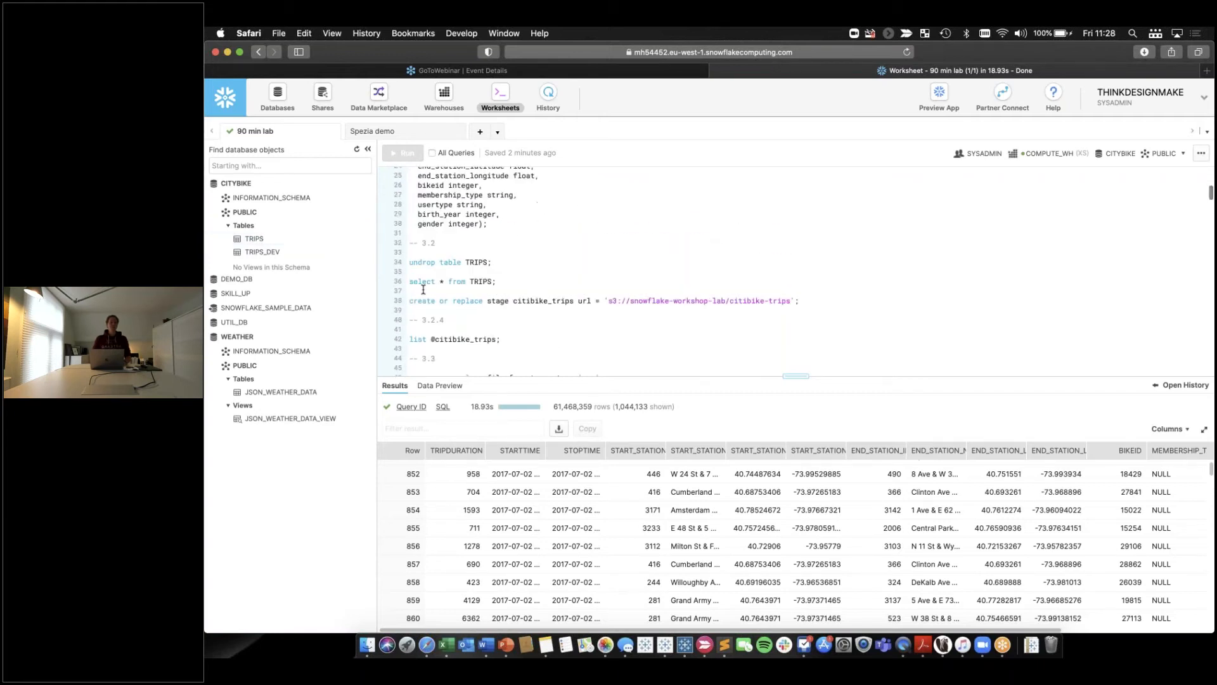
click(414, 263)
key(BackSpace)
key(BackSpace)
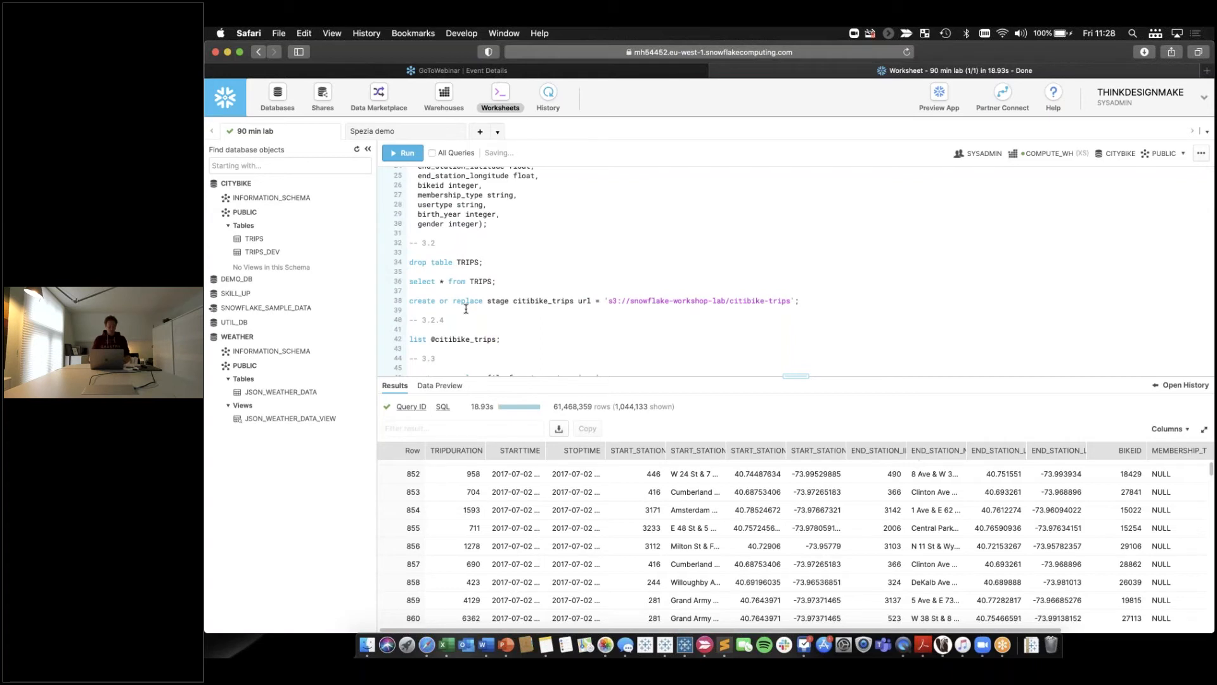
key(super+Return)
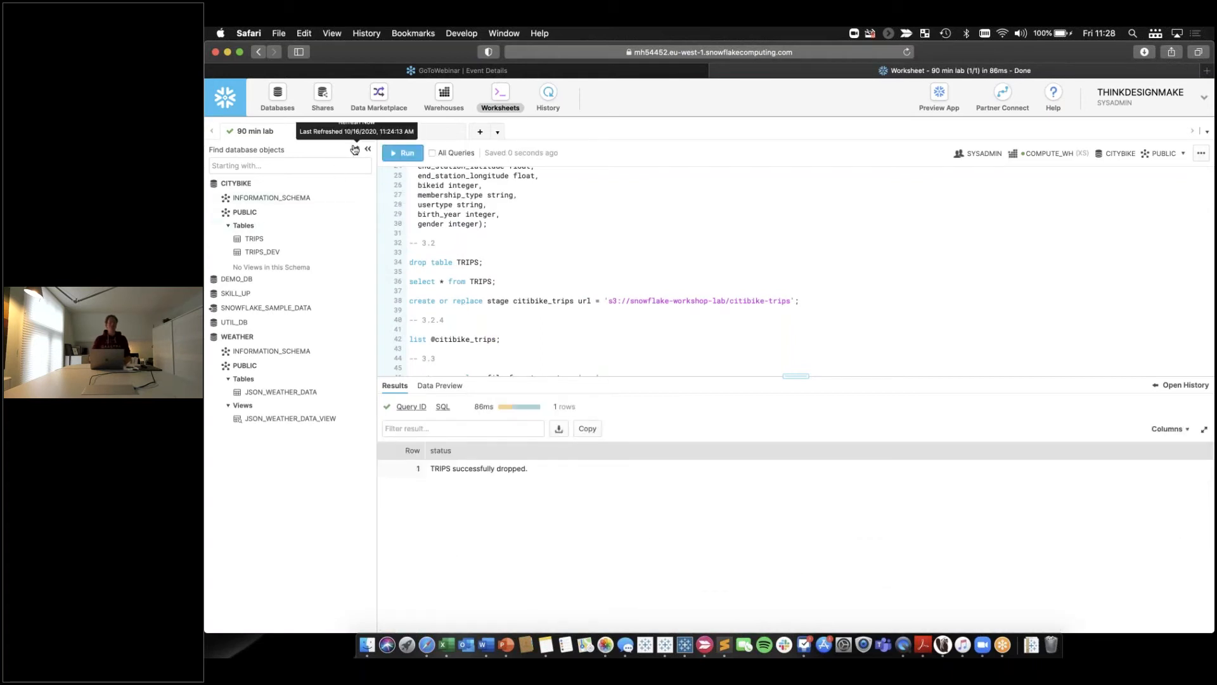
click(355, 150)
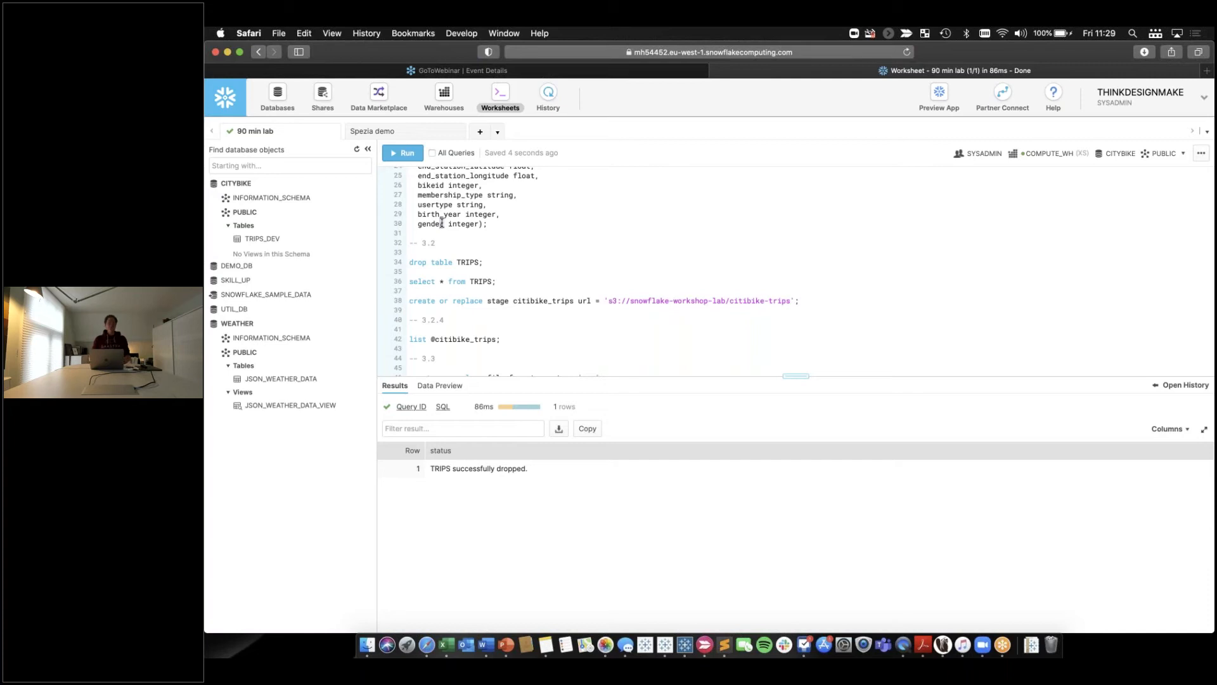
Run the create table trips statement from section 3.1.4
key(super+Return)
scroll(525, 332, up, 2)
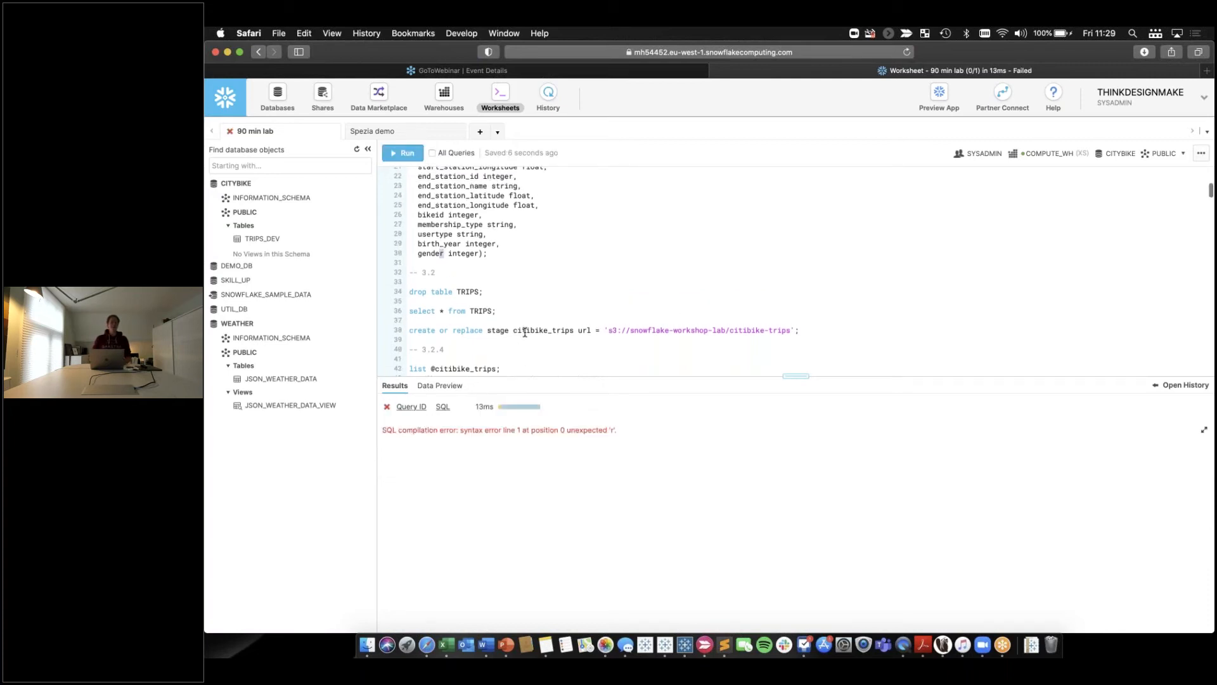
key(super+Return)
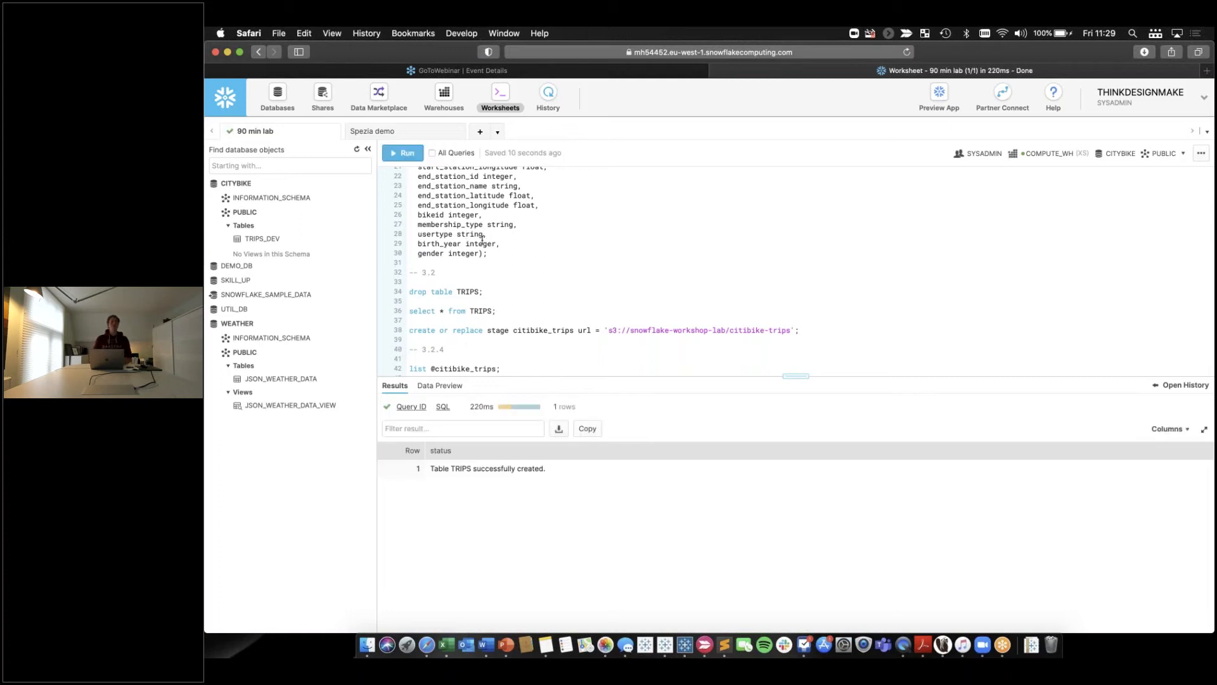
Drop the TRIPS table again by running only the selected drop table TRIPS statement, with All Queries off
scroll(526, 244, up, 4)
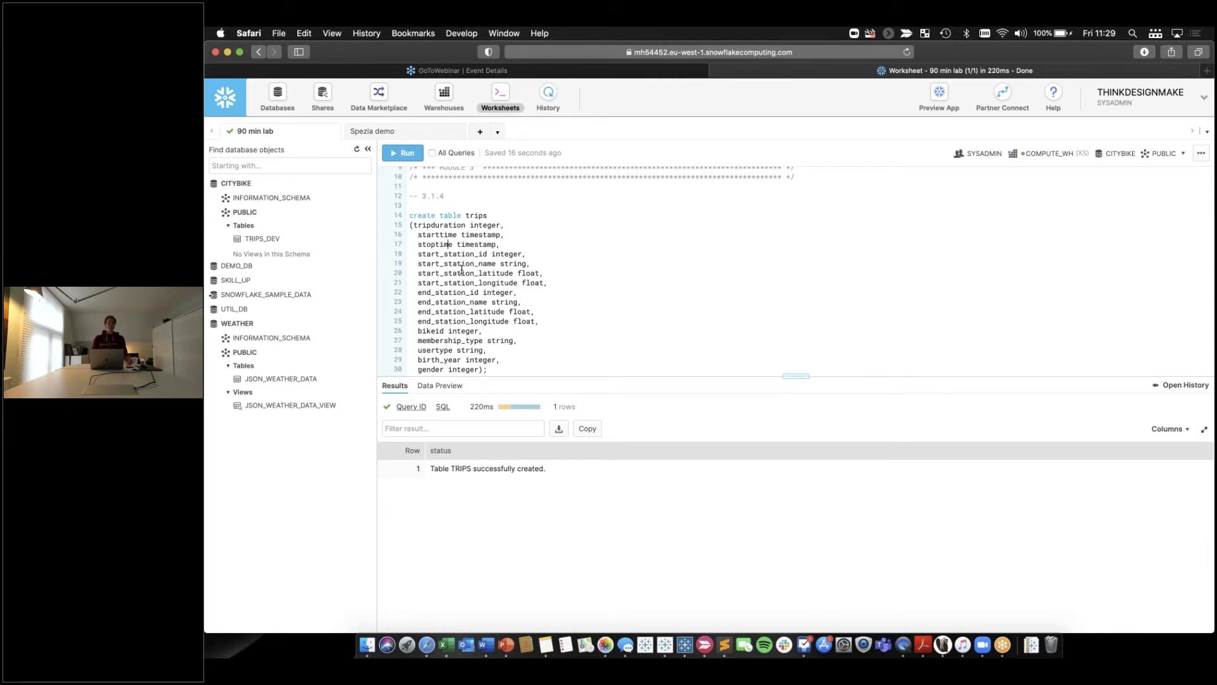
click(433, 154)
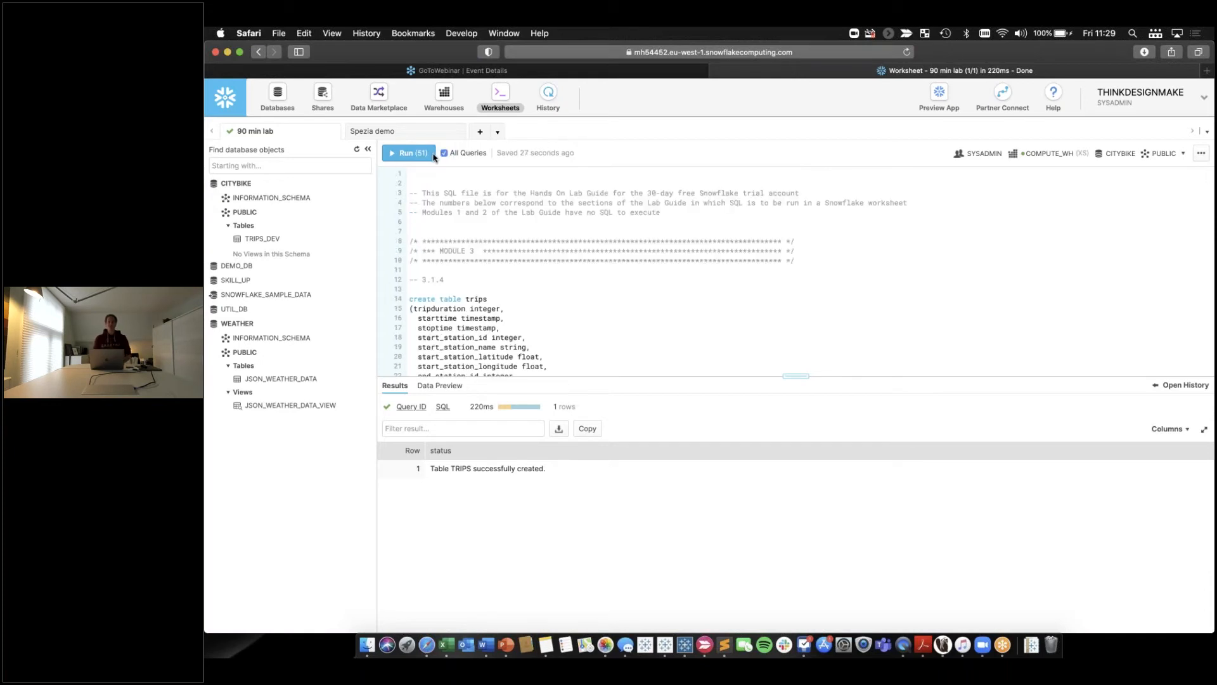
click(445, 155)
drag(409, 298, 444, 274)
scroll(491, 202, down, 3)
shift+click(490, 205)
click(490, 205)
drag(491, 192, 400, 192)
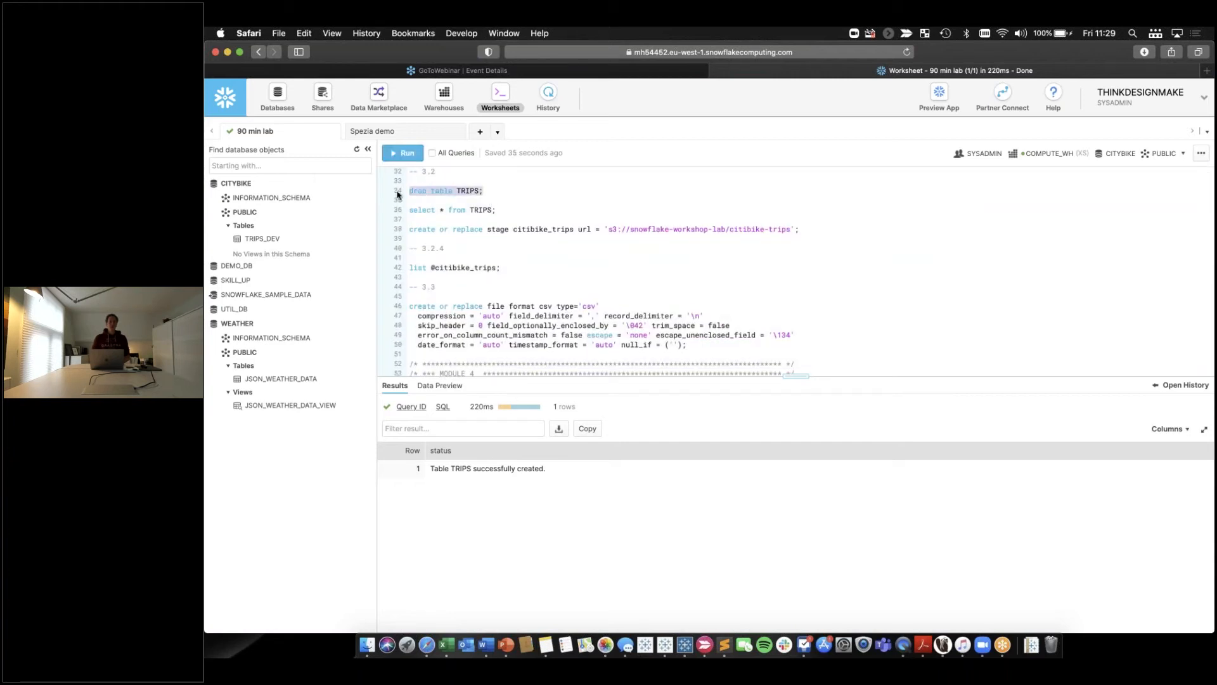
click(406, 153)
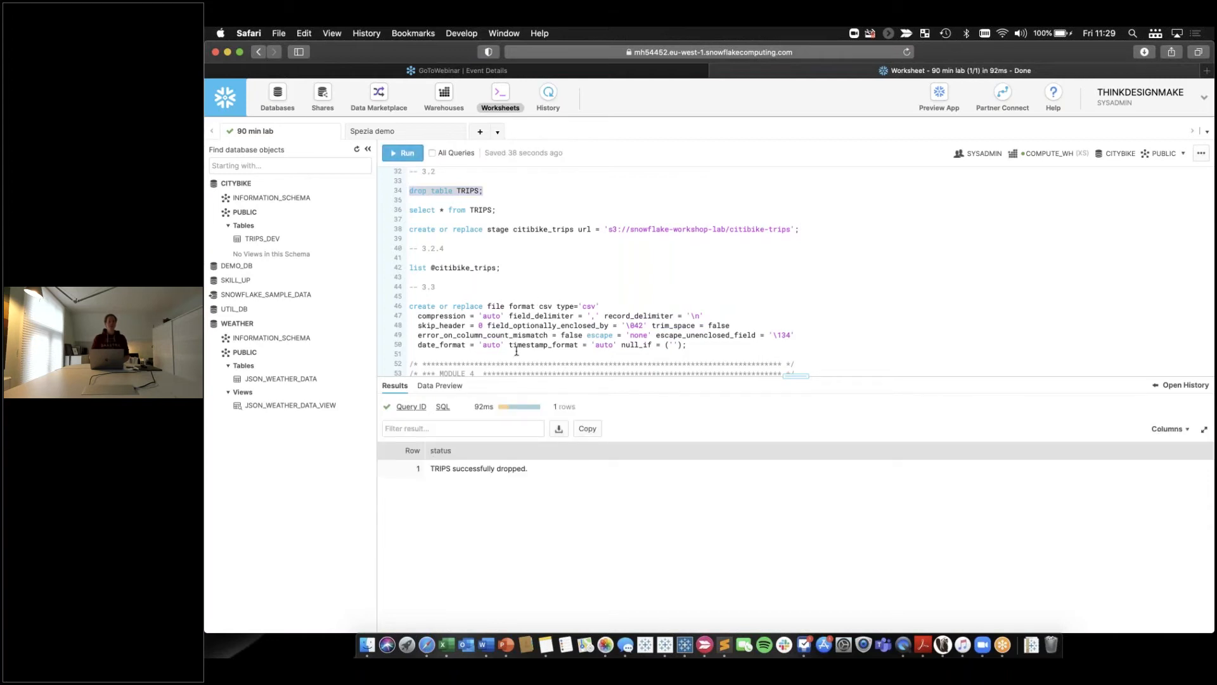
Recreate the trips table with its create table statement and query it with select * from TRIPS
scroll(517, 350, up, 2)
click(467, 184)
key(super+Return)
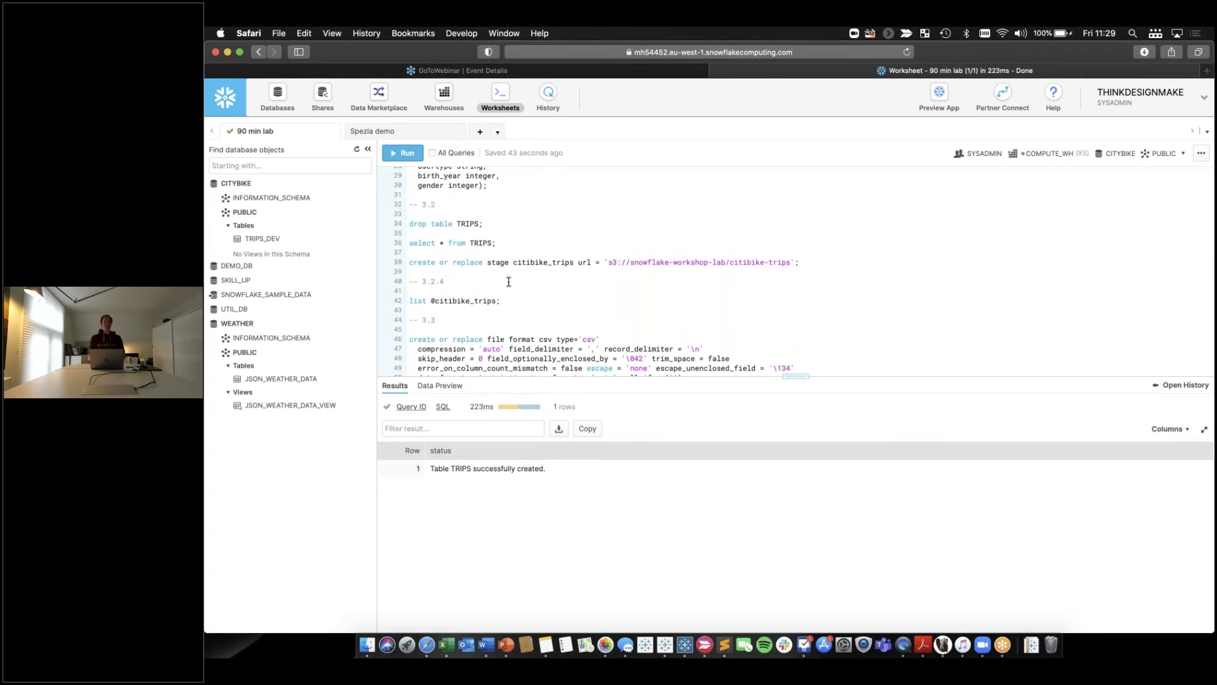
click(461, 243)
key(super+Return)
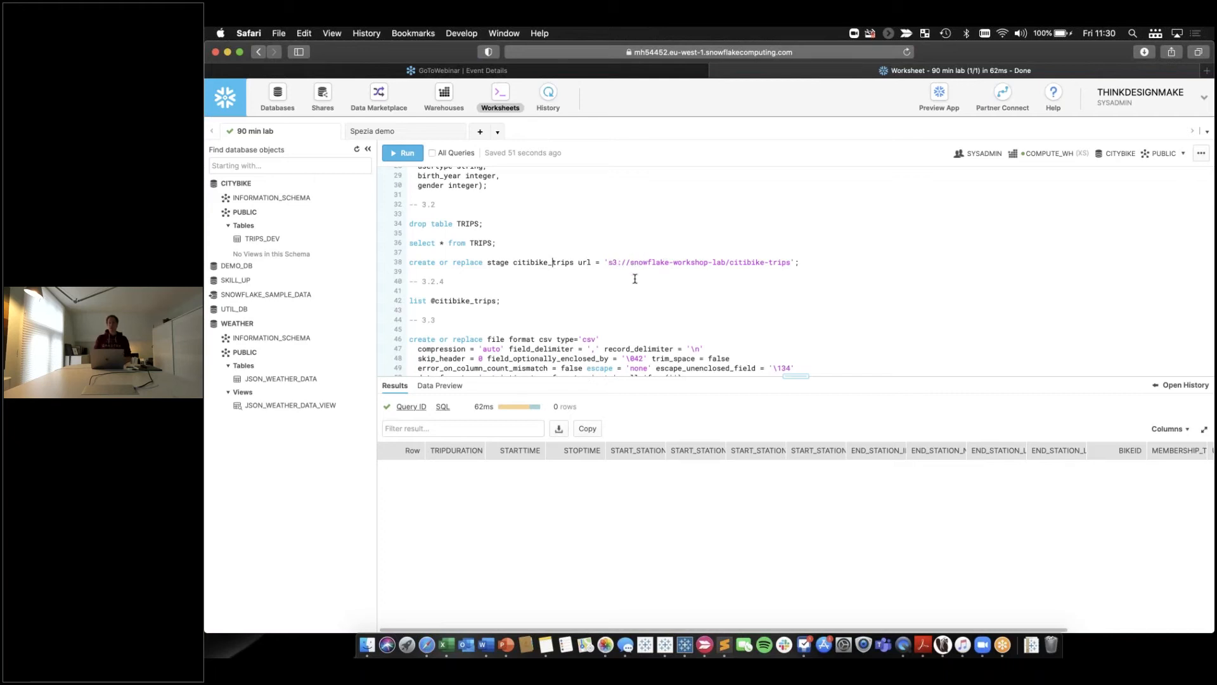
Create or replace the citibike_trips stage for 's3://snowflake-workshop-lab/citibike-trips' and list its files
key(super+Return)
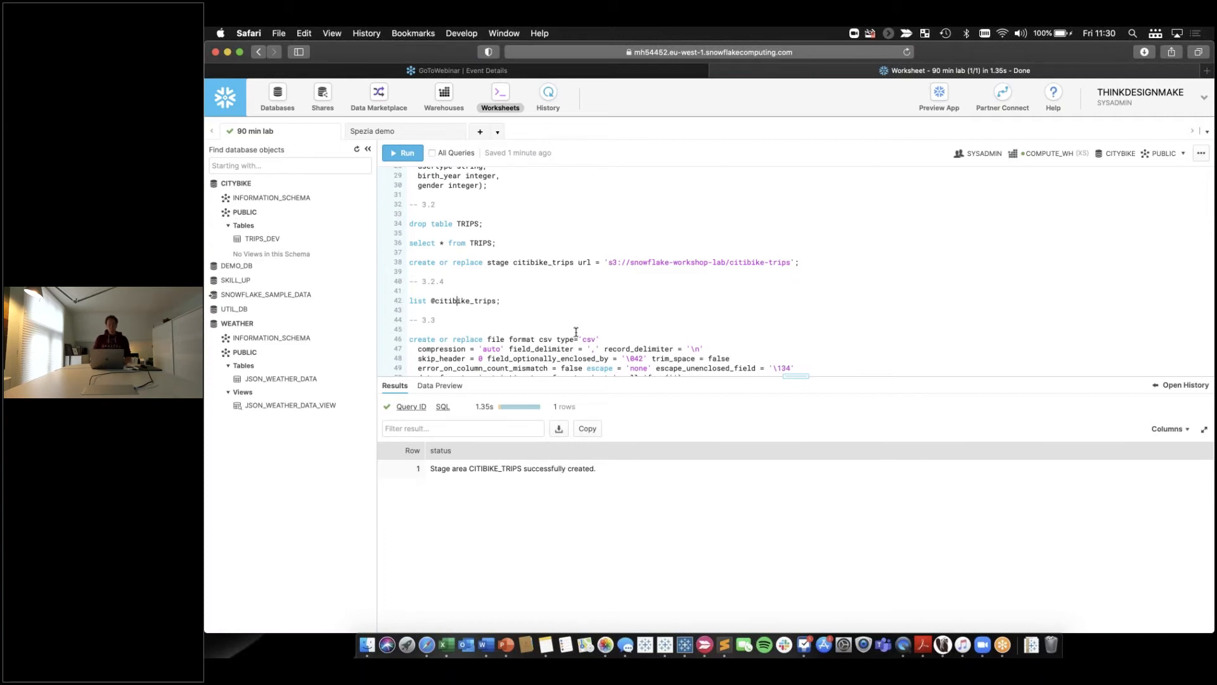
key(super+Return)
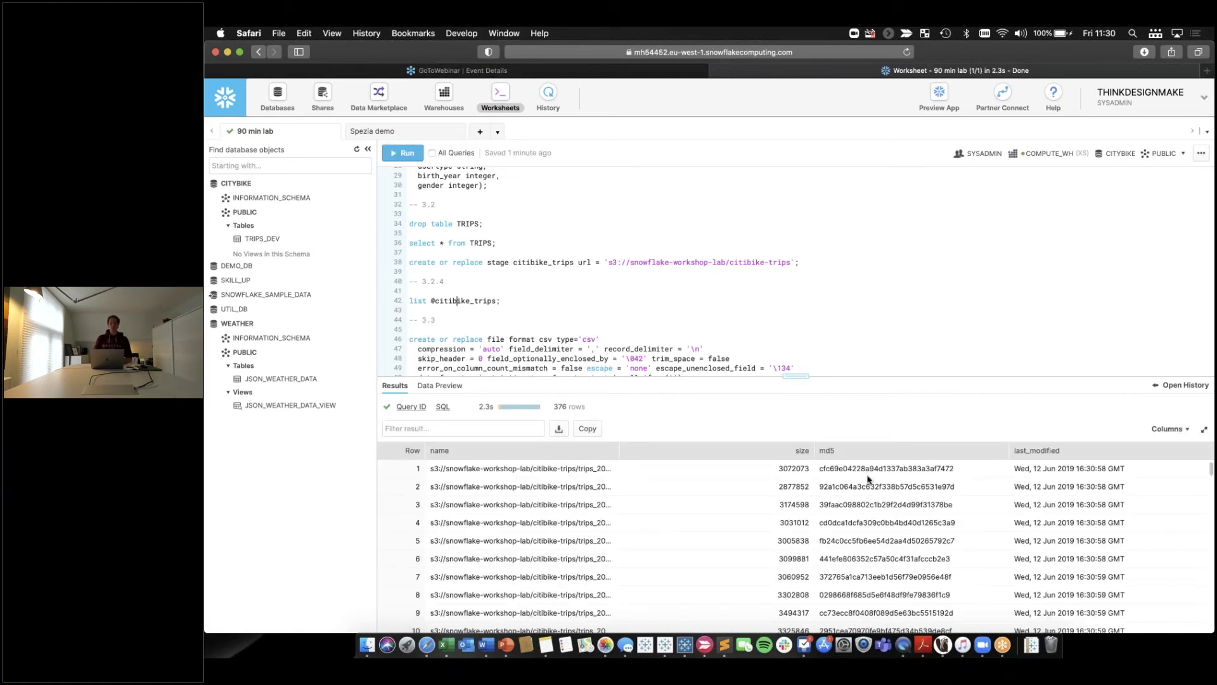
Sort the staged file list by name in descending order and widen the name column to show full paths
scroll(869, 480, down, 1)
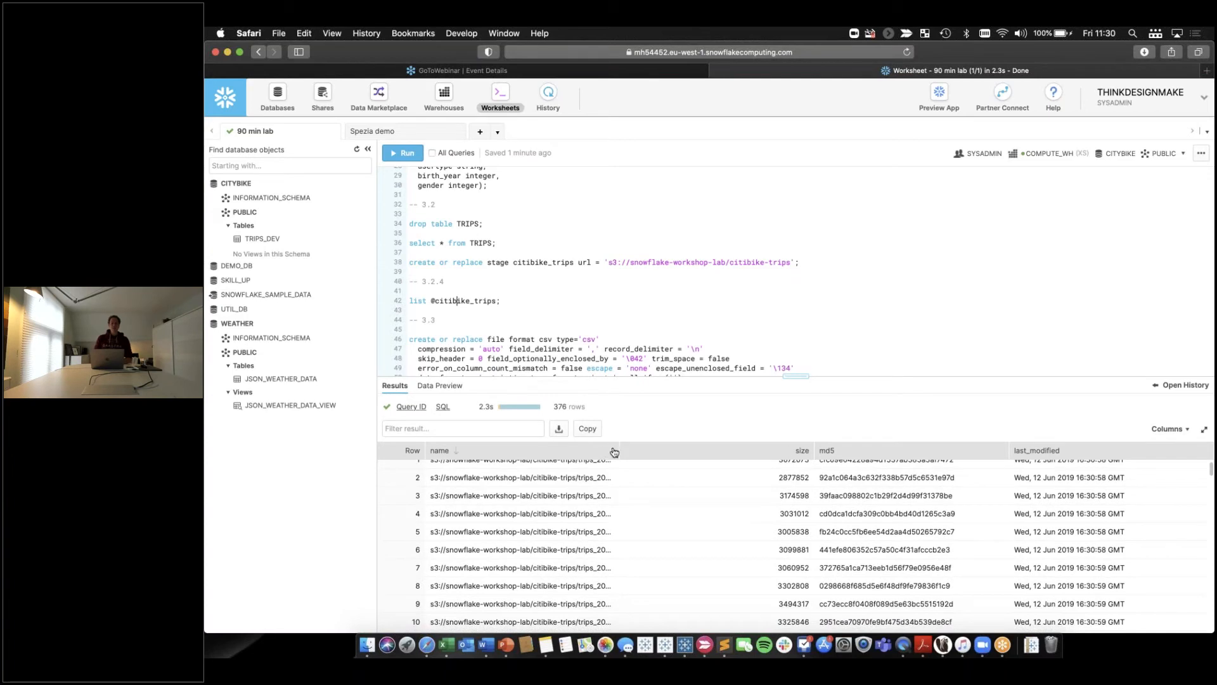
click(439, 450)
drag(618, 450, 739, 450)
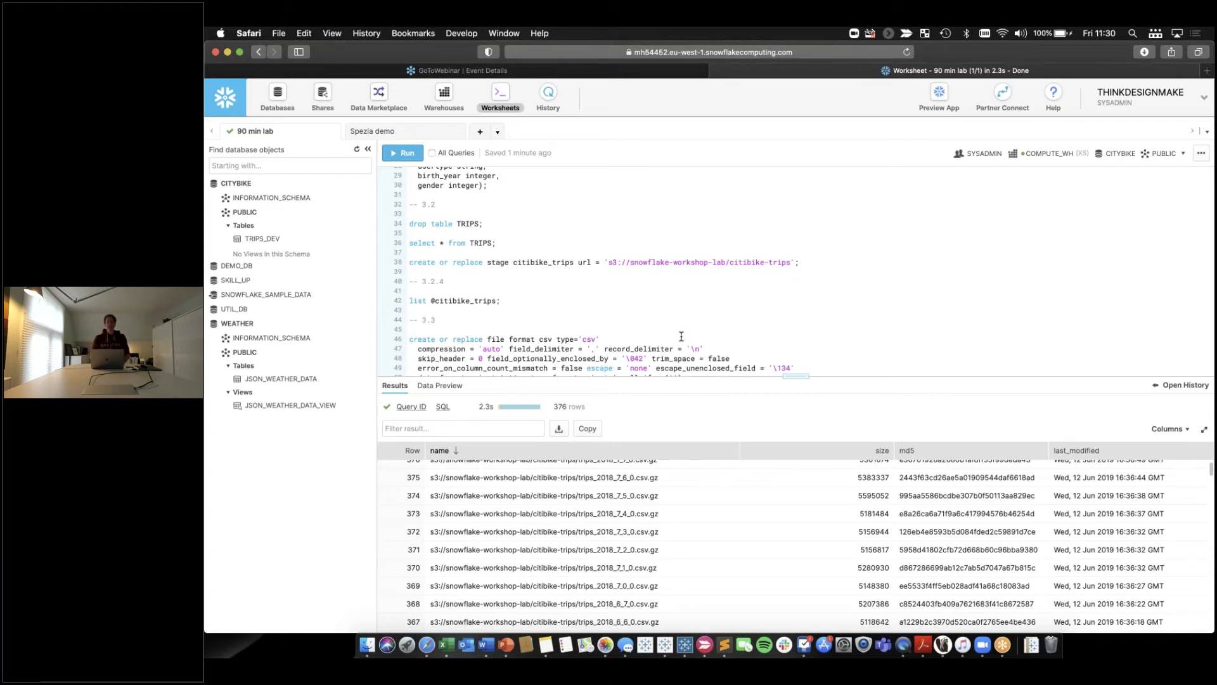
Look through the Databases, Warehouses and Shares pages, and return to the 90 min lab worksheet
scroll(682, 336, down, 5)
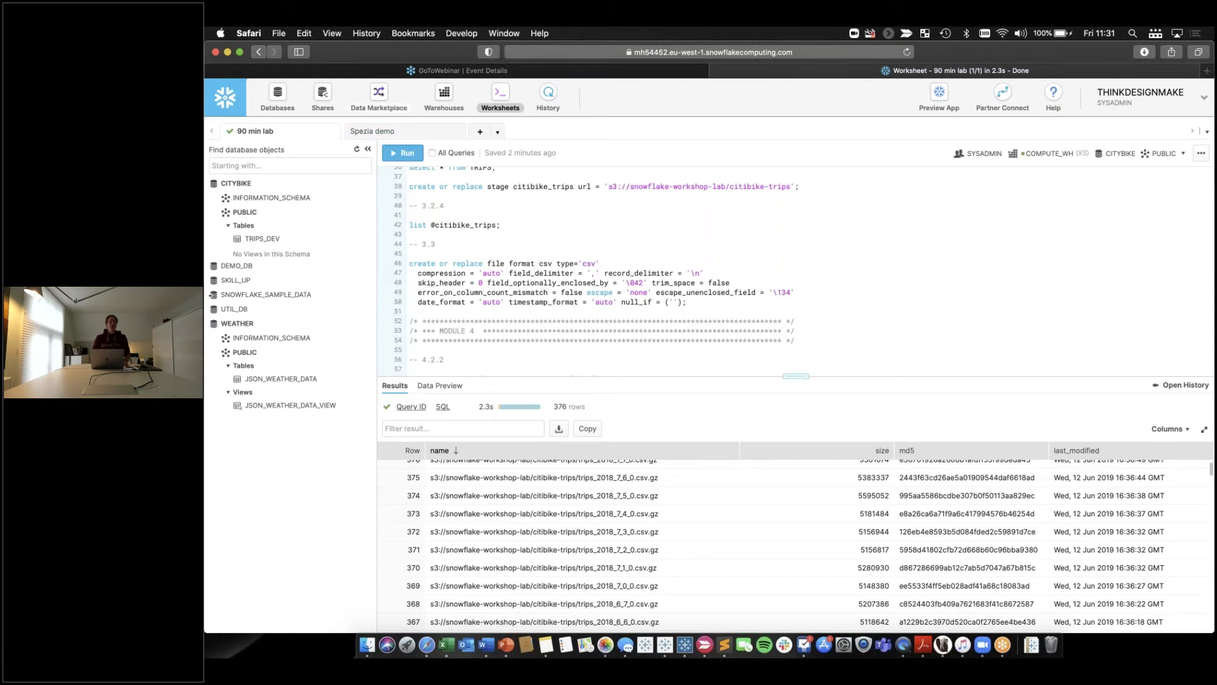
click(278, 95)
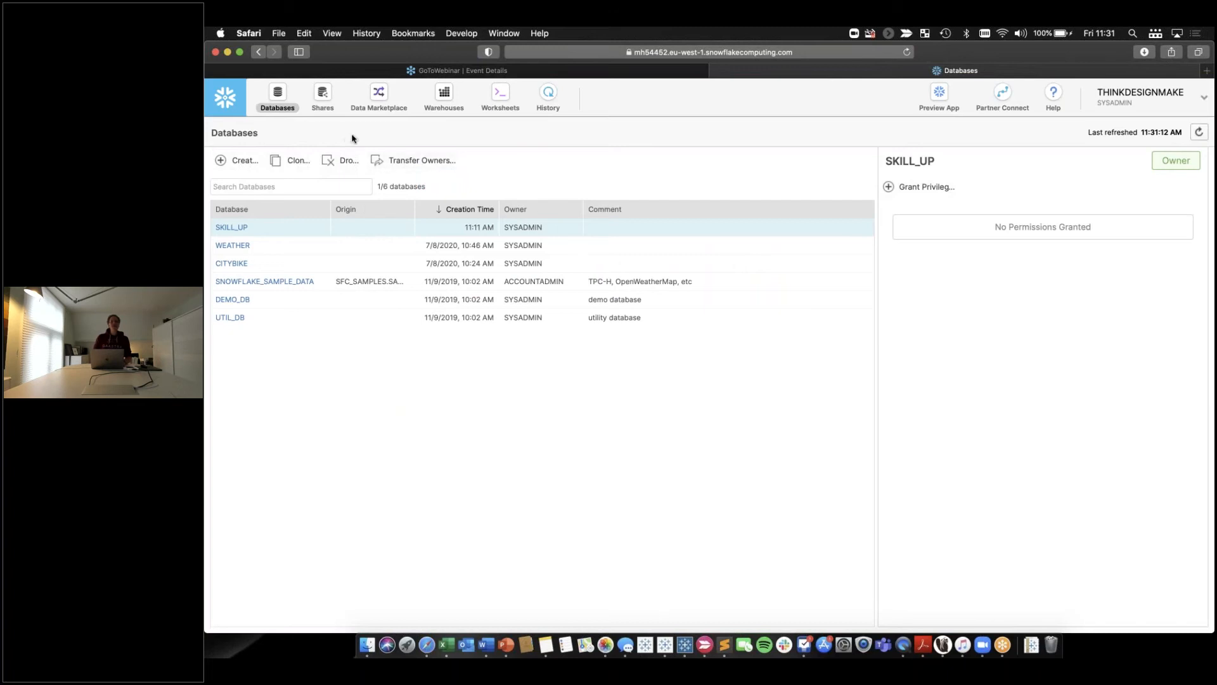
click(430, 97)
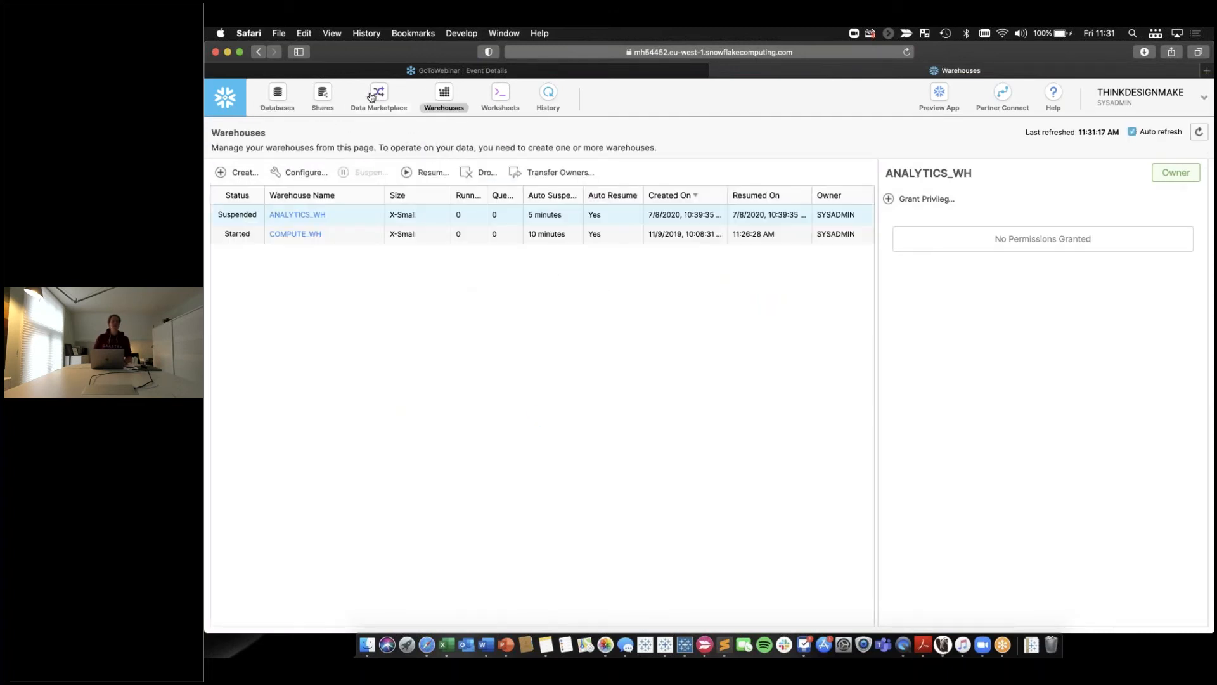
click(323, 97)
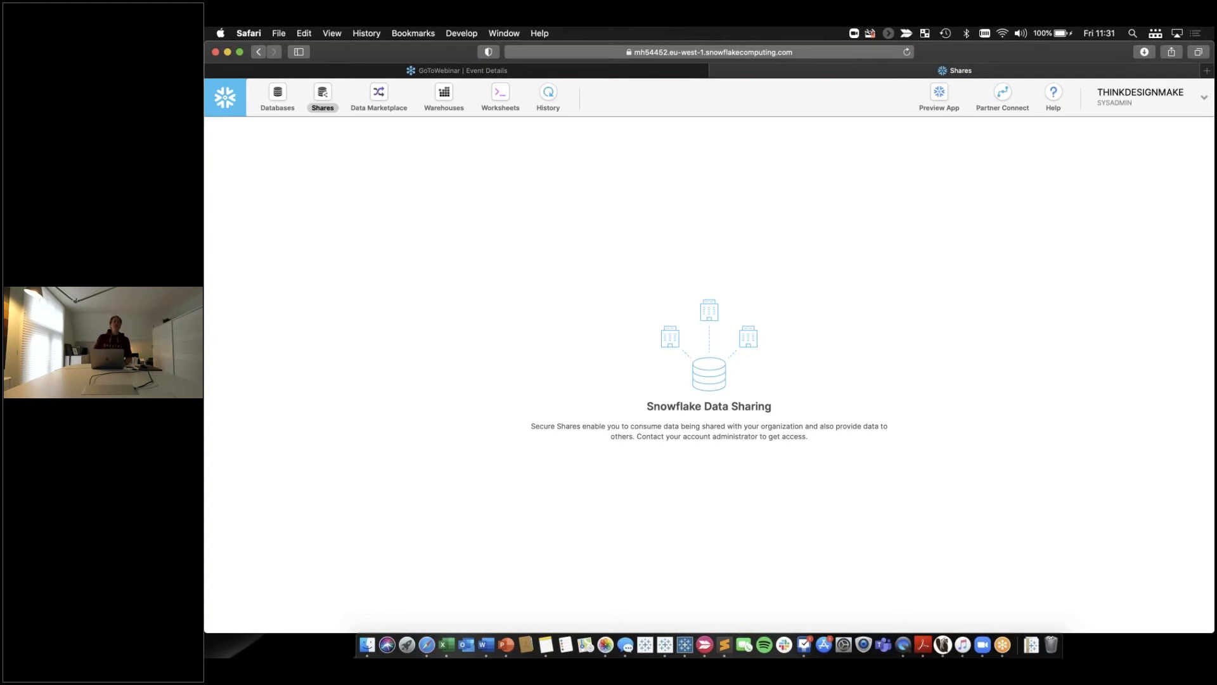
click(285, 100)
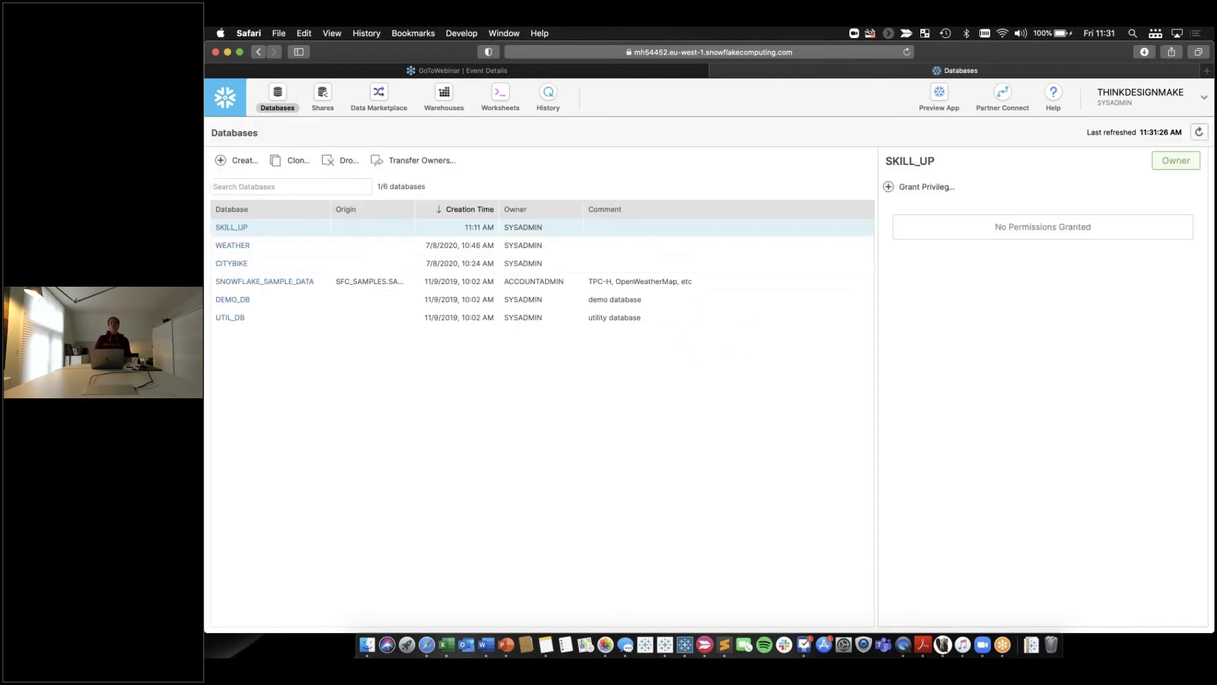
click(498, 100)
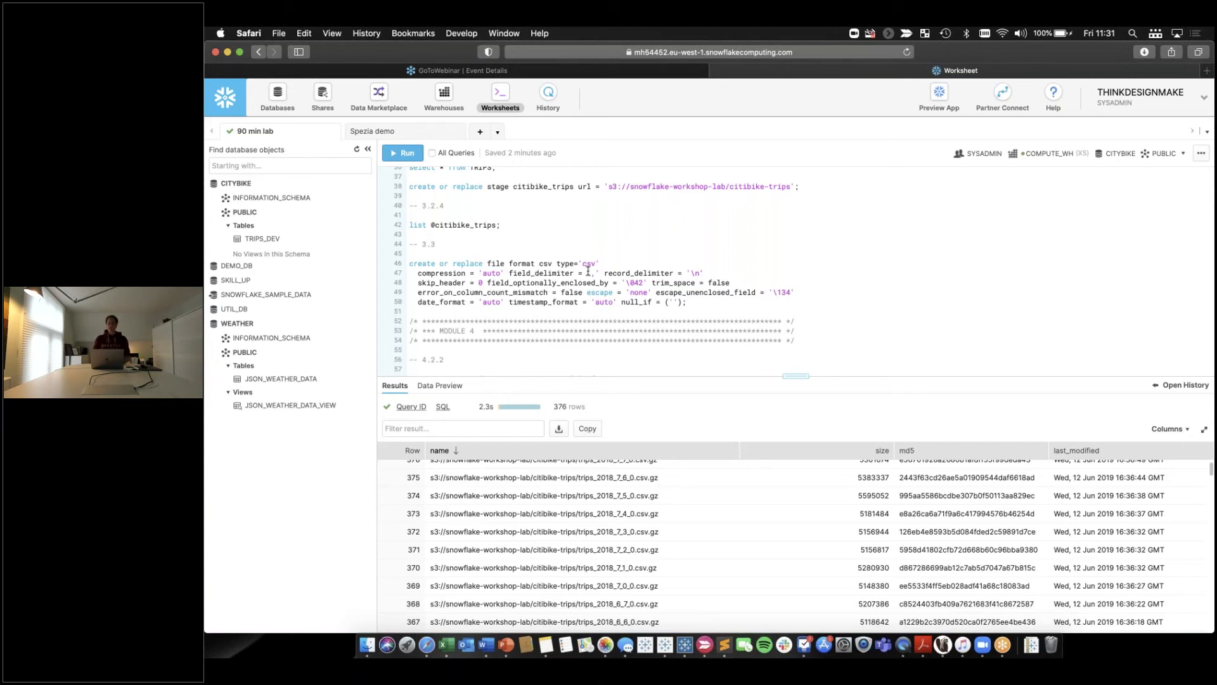
Create or replace the csv file format in section 3.3, with type 'csv' and a comma field delimiter
drag(591, 273, 595, 274)
key(super+Return)
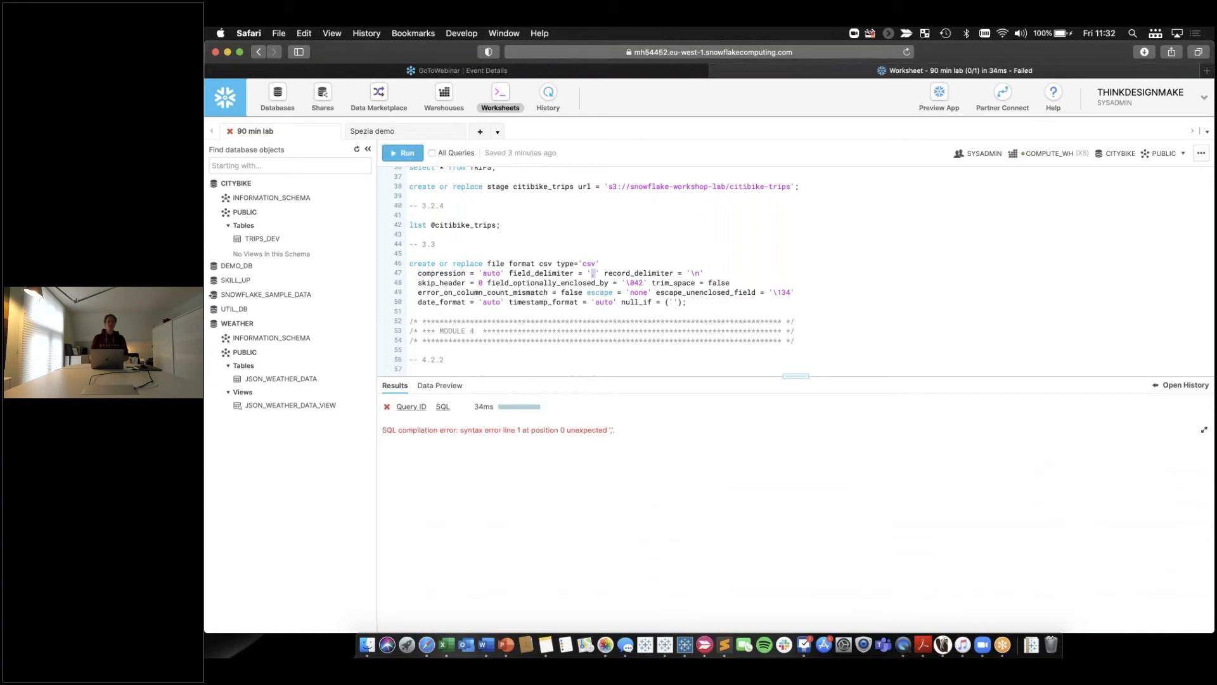
click(523, 274)
key(super+Return)
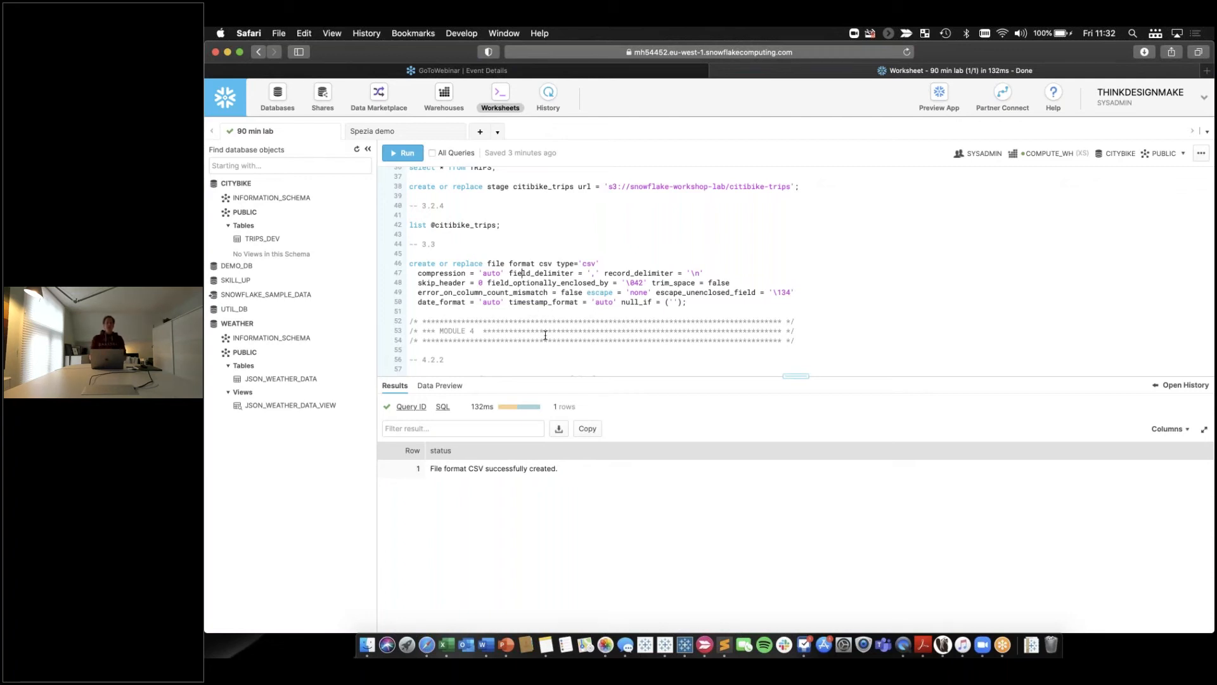
scroll(545, 335, down, 1)
scroll(545, 334, down, 3)
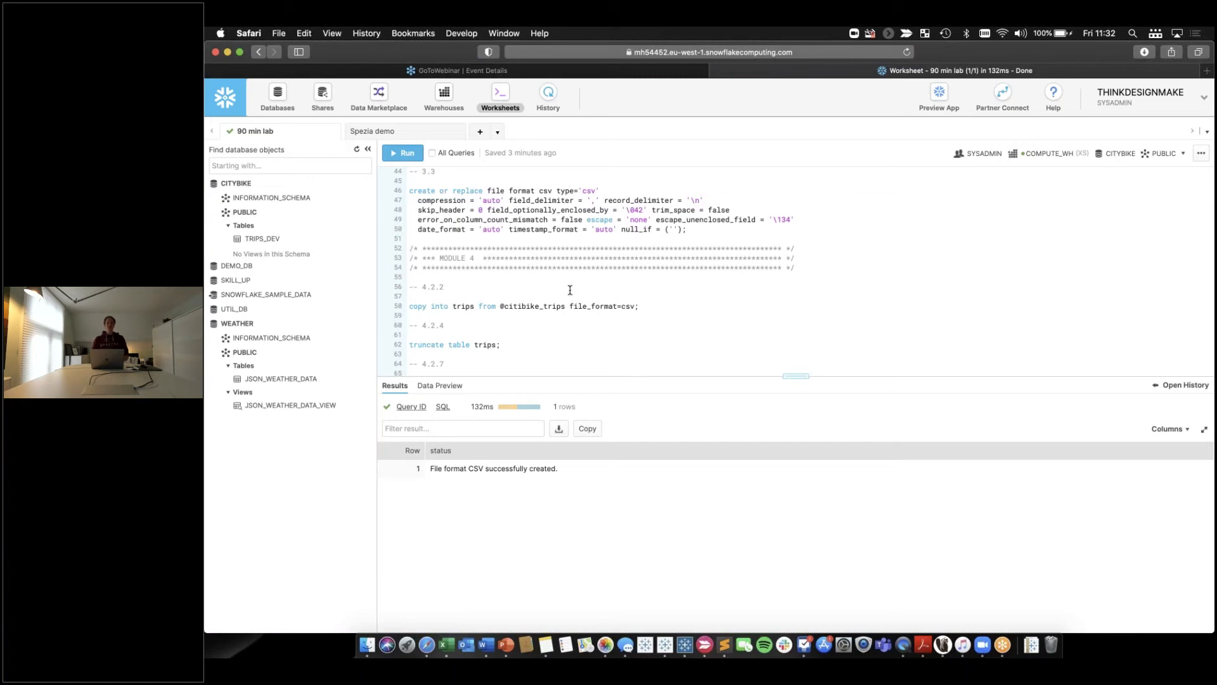
scroll(570, 290, up, 10)
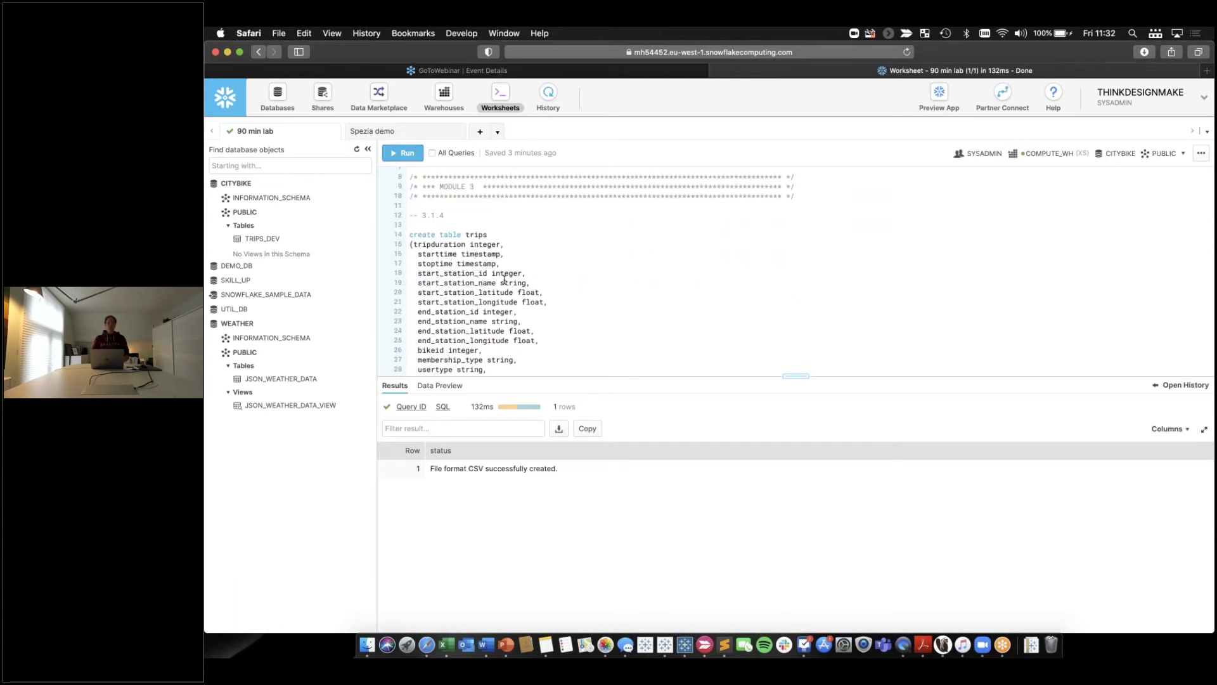
scroll(512, 296, down, 5)
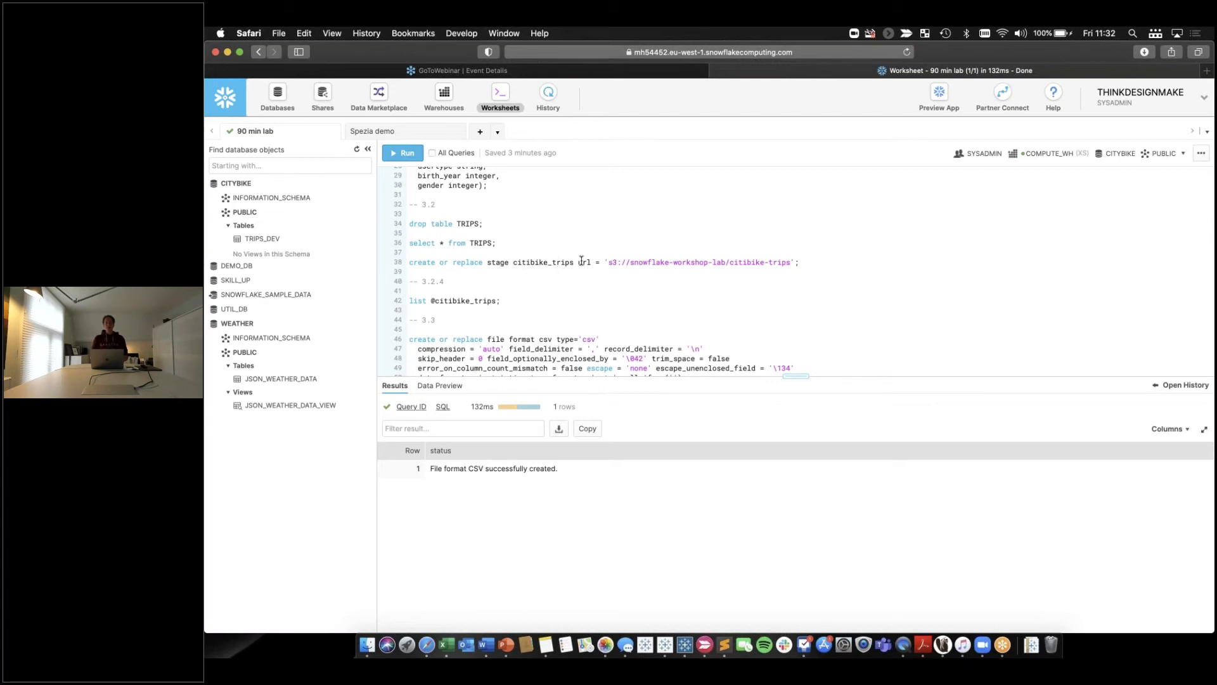
scroll(539, 298, down, 3)
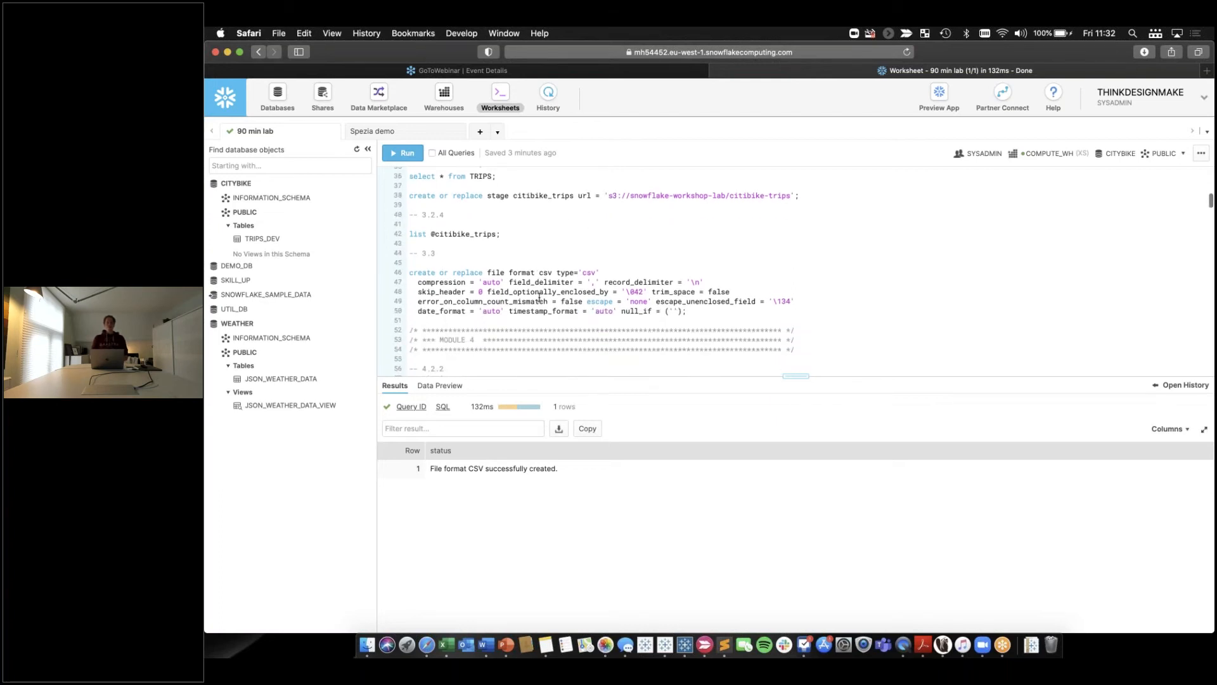
scroll(540, 297, down, 1)
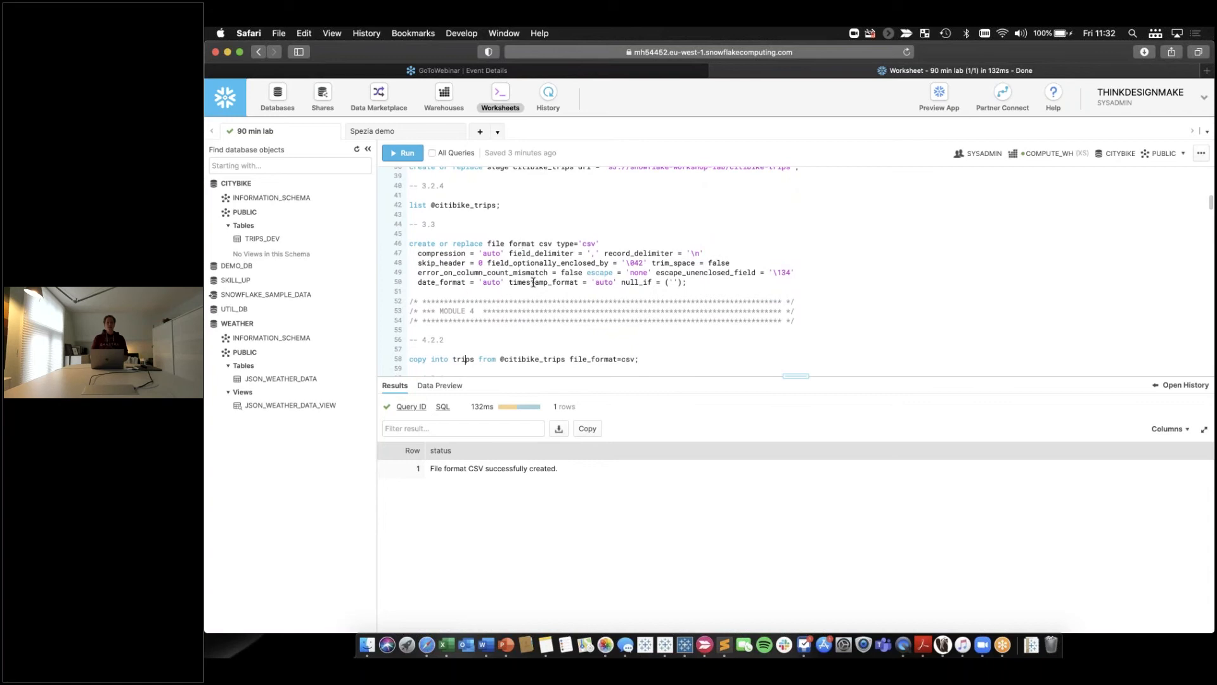
scroll(525, 274, down, 3)
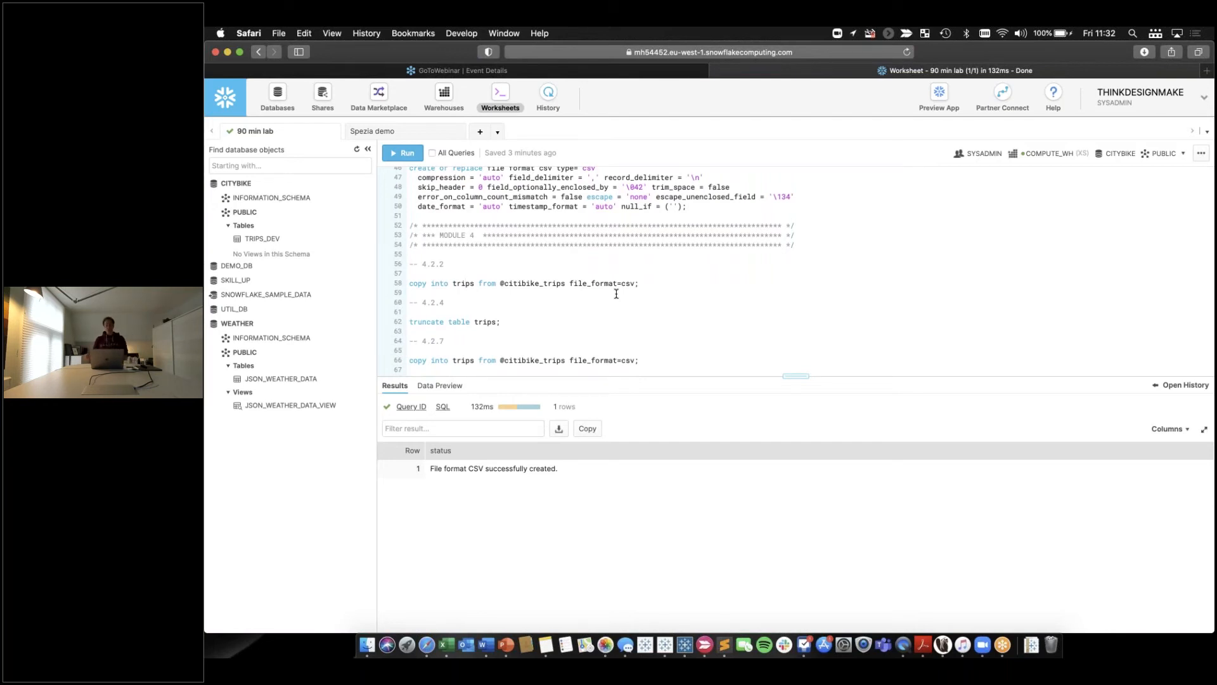
key(super+Return)
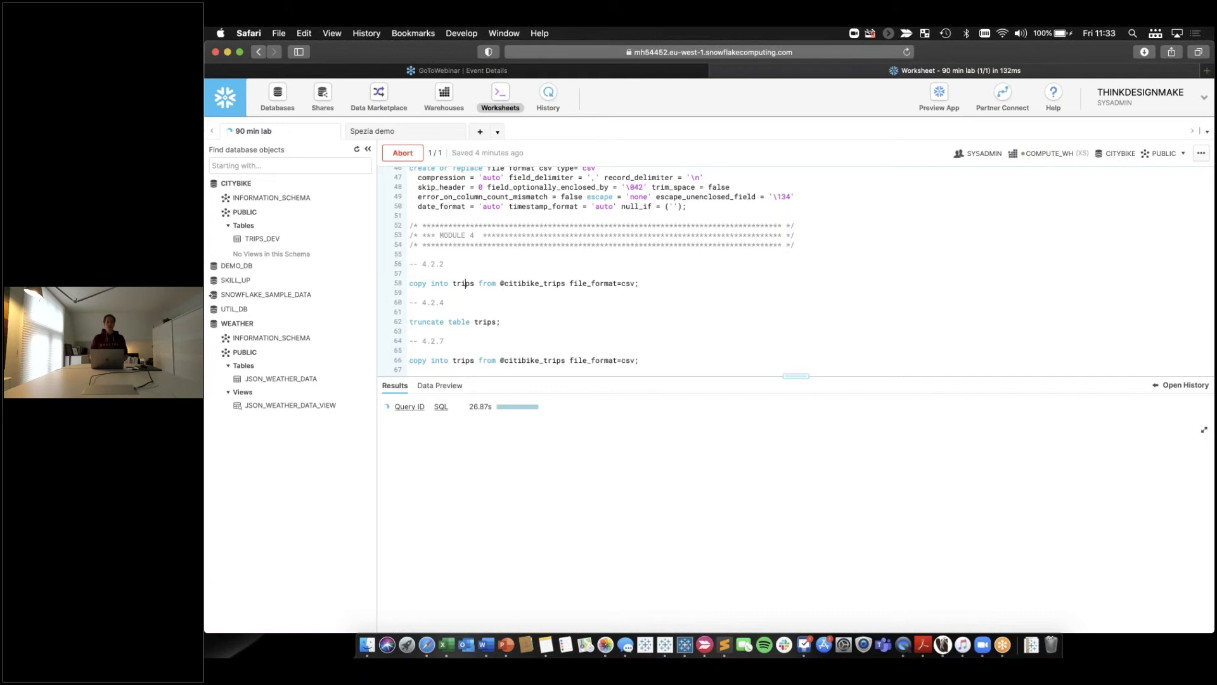
Review the analytics_wh creation statement in section 4.3 and the Module 5 queries on trips
scroll(825, 313, down, 5)
scroll(825, 313, down, 2)
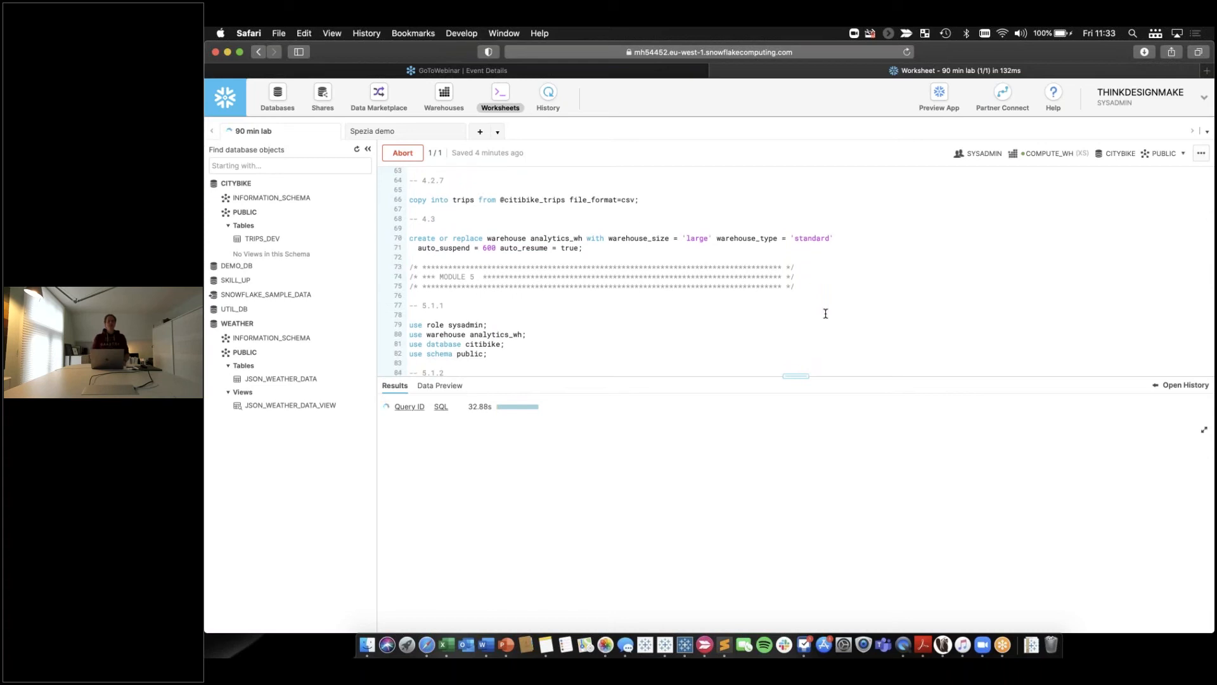
scroll(826, 313, down, 4)
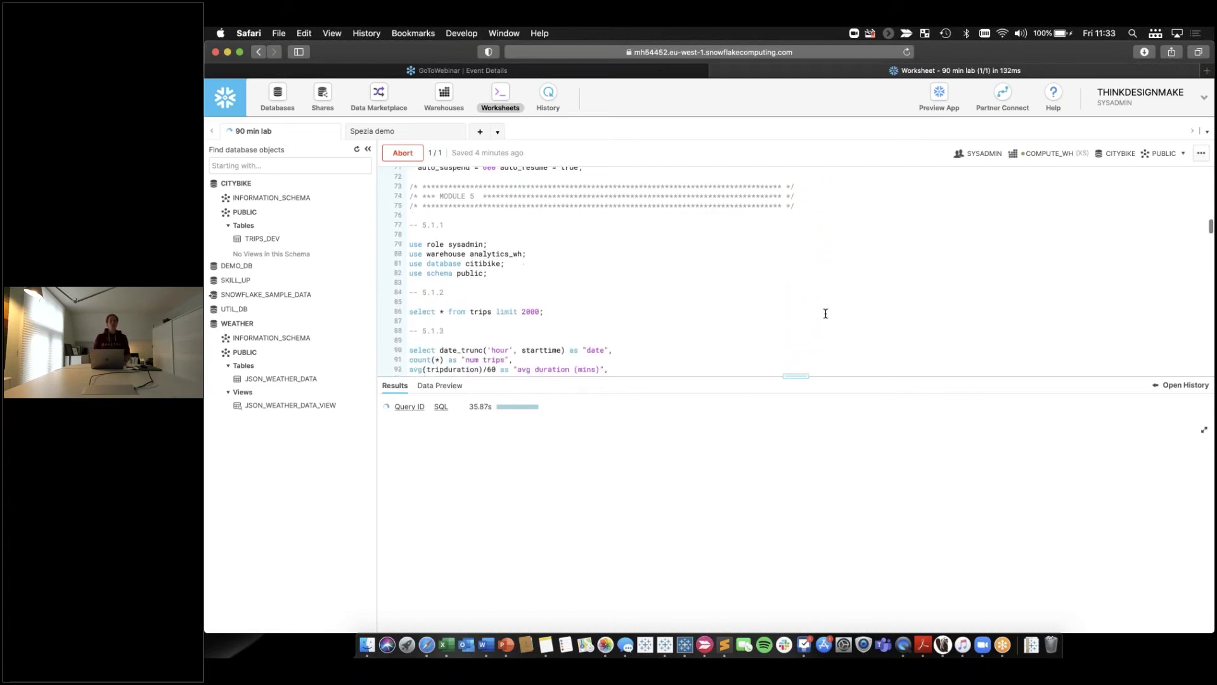
scroll(826, 314, down, 1)
scroll(826, 314, down, 1)
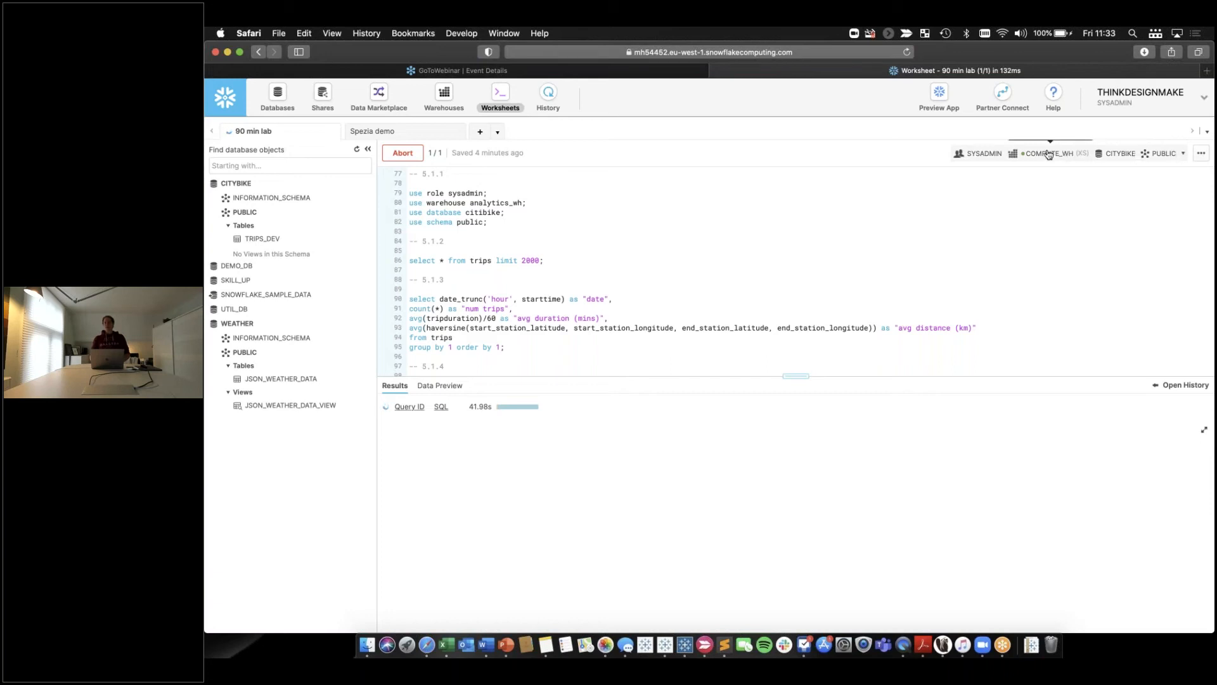
Check the worksheet's role, warehouse, database and schema context, and look through the results of loading the trips files
click(1182, 155)
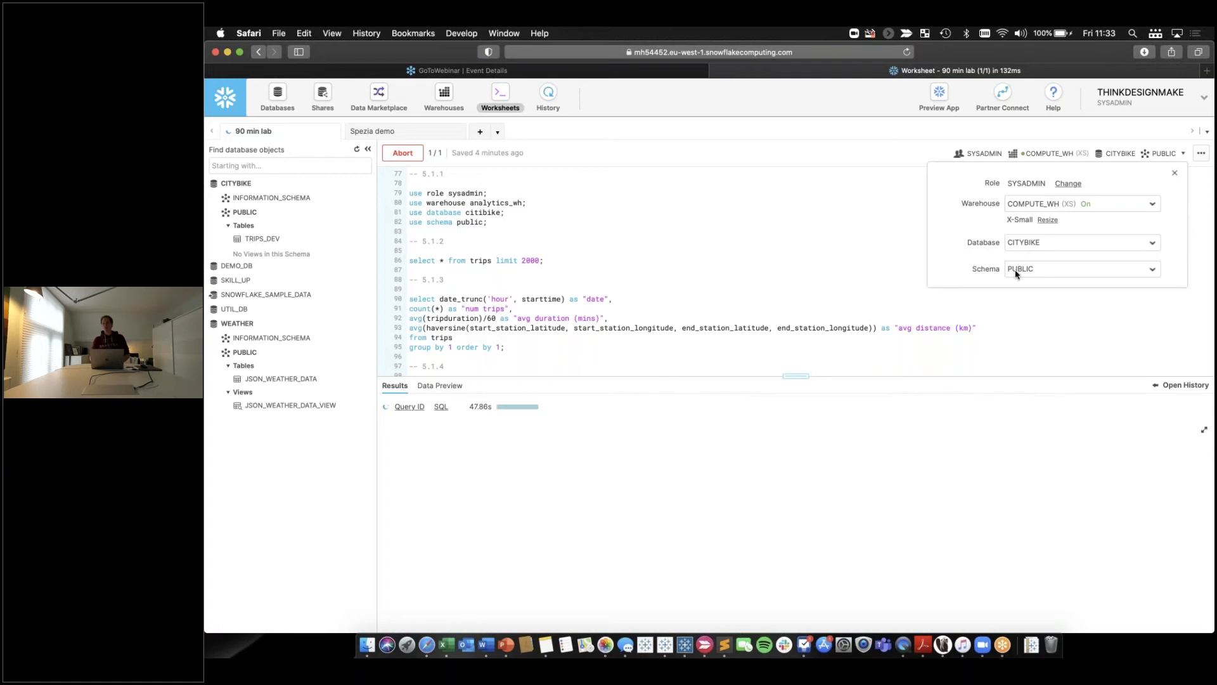
click(892, 176)
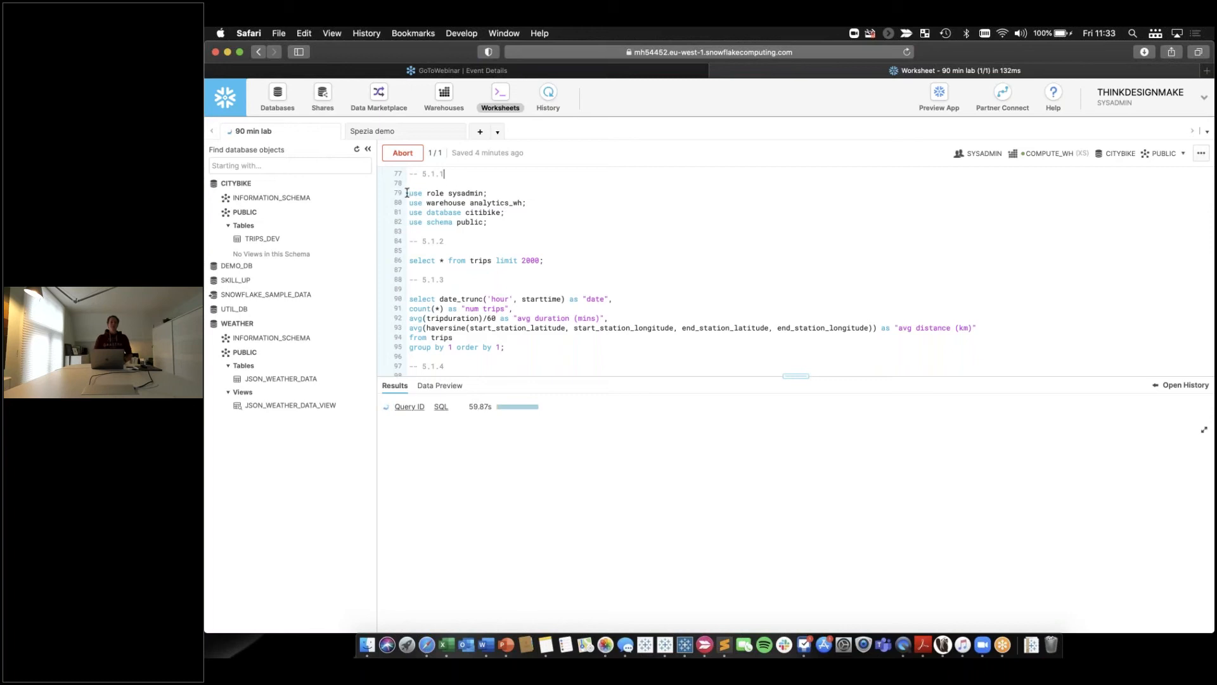
drag(455, 200, 510, 226)
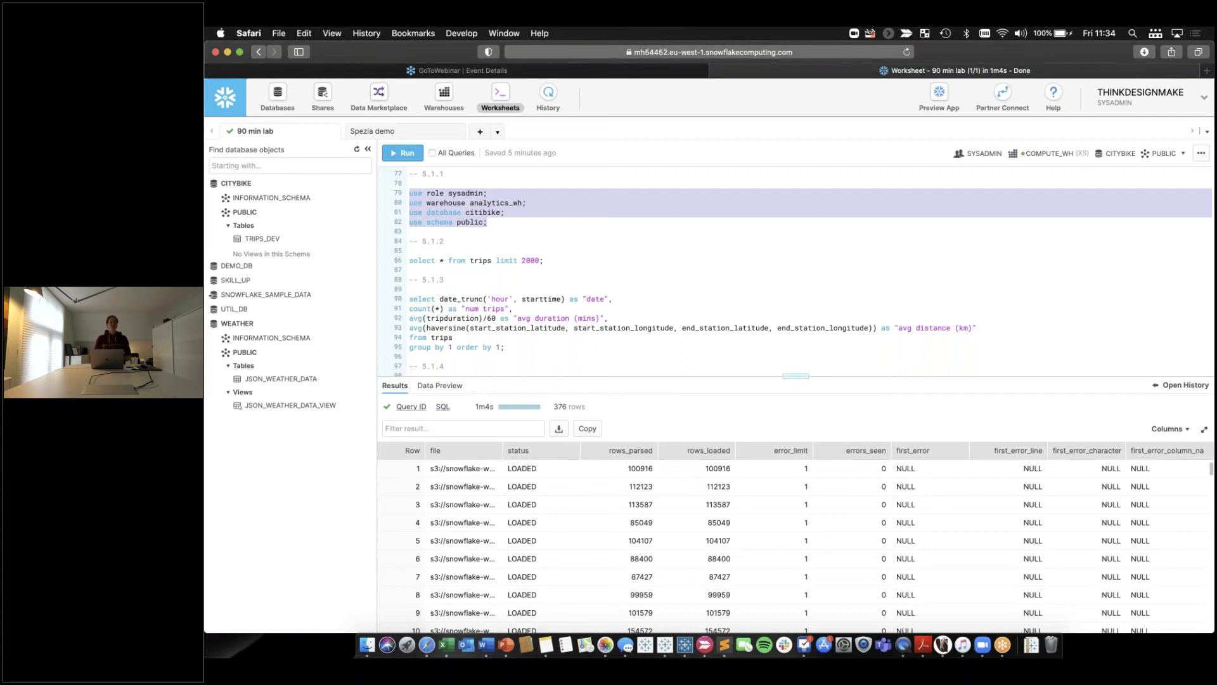
click(488, 222)
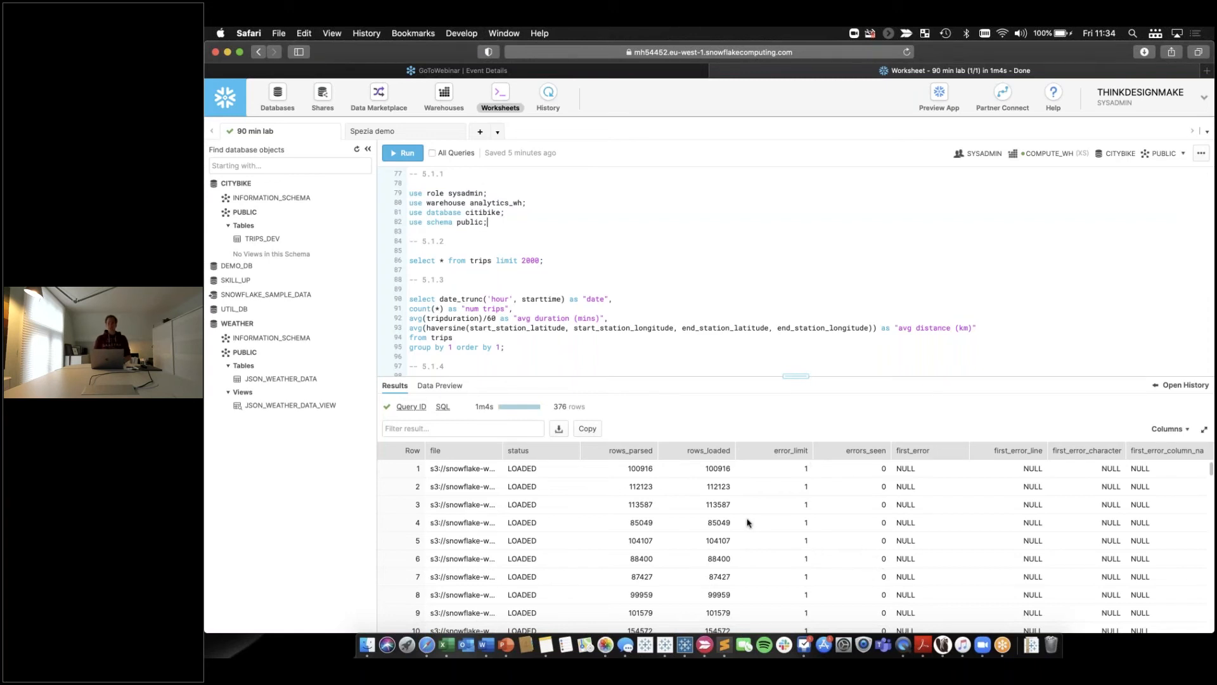
scroll(748, 523, down, 15)
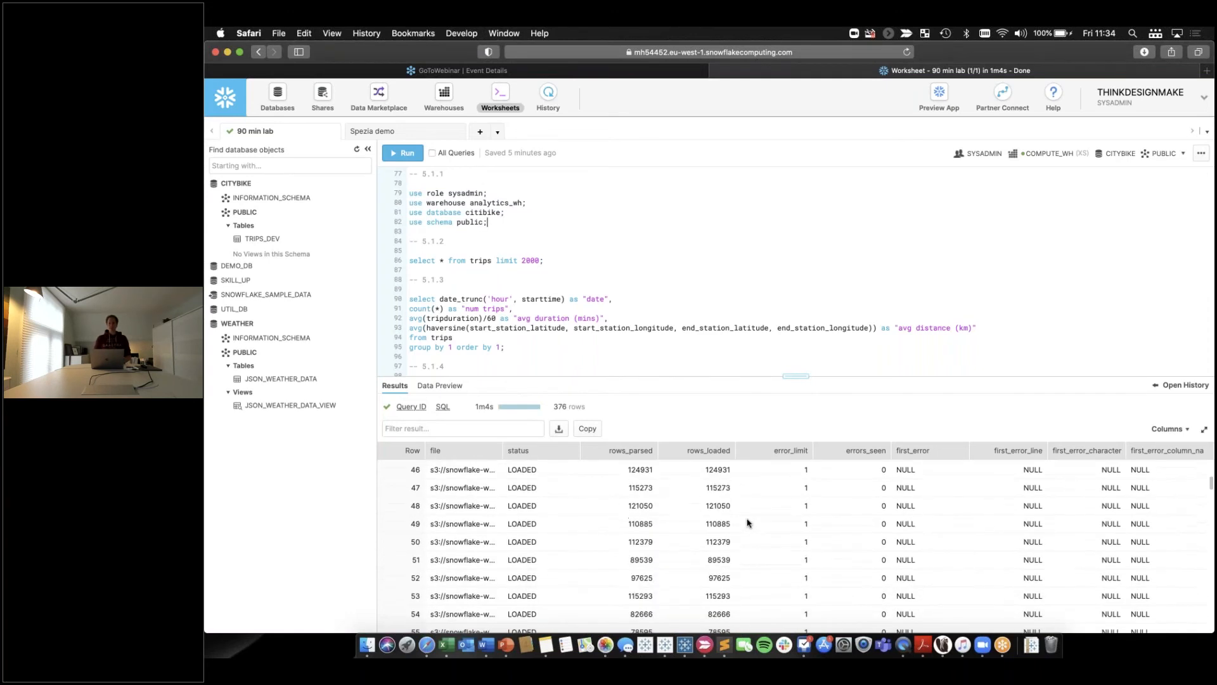
scroll(748, 523, up, 15)
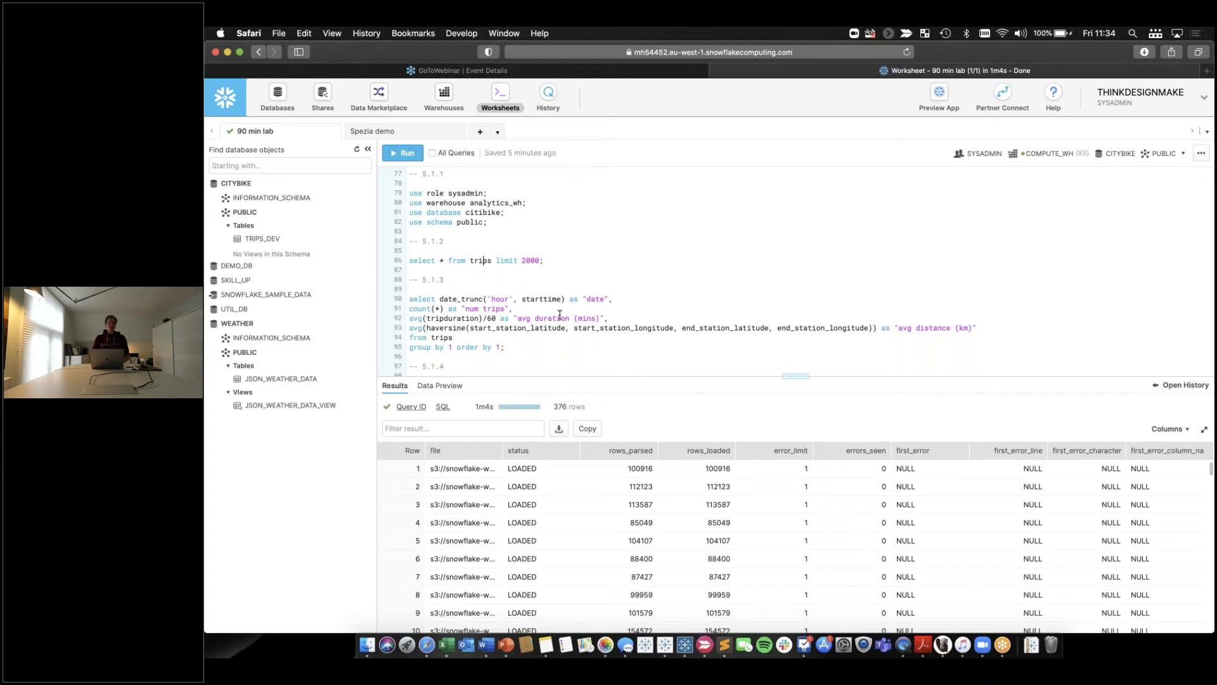
Run select * from trips limit 2000 in section 5.1.2 and look across the result columns
click(482, 260)
key(super+Return)
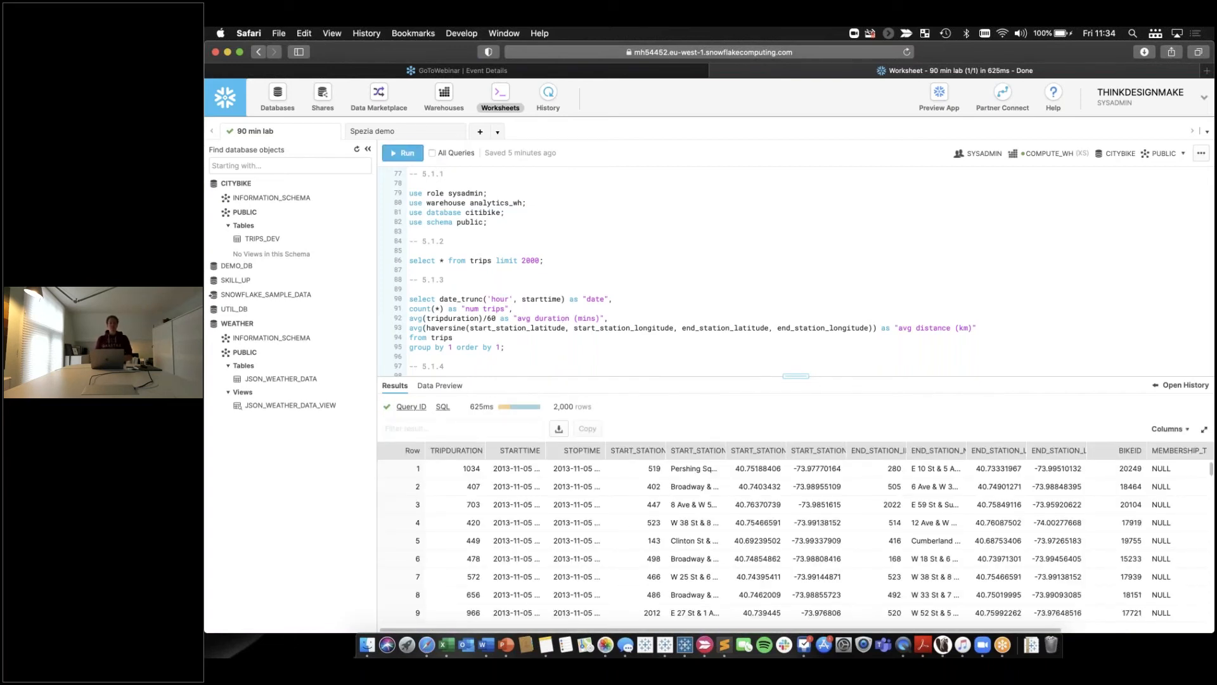
scroll(796, 539, right, 10)
scroll(796, 538, left, 10)
scroll(796, 539, left, 10)
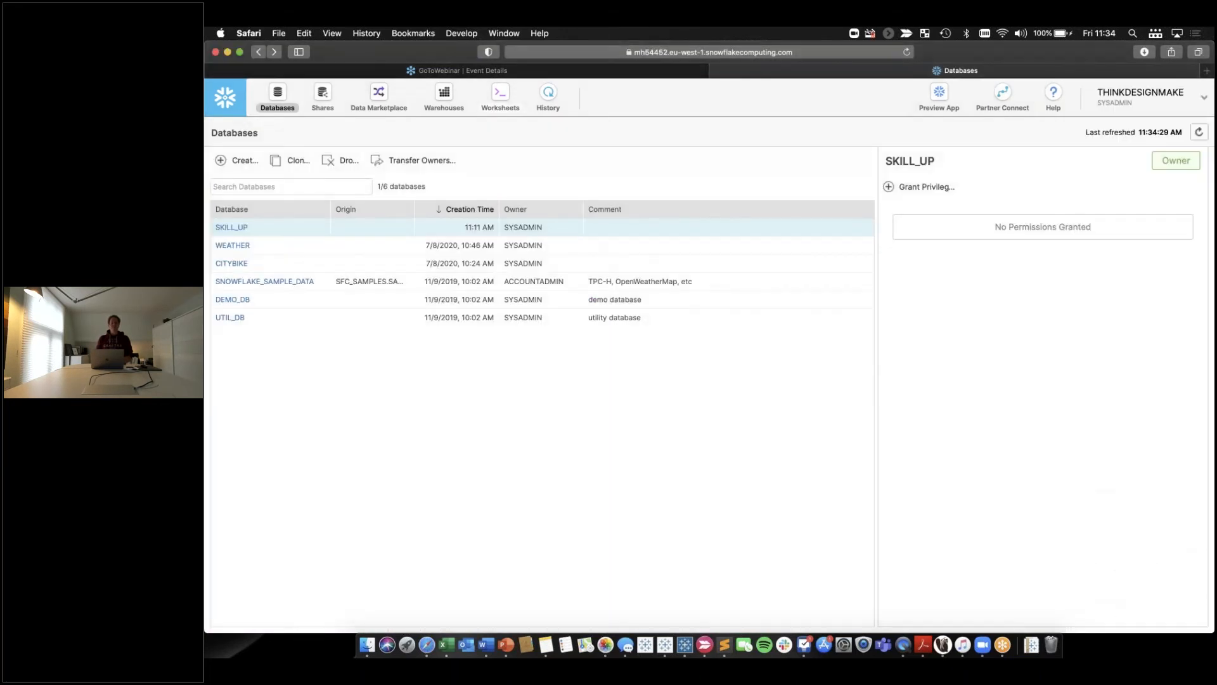
scroll(935, 522, right, 10)
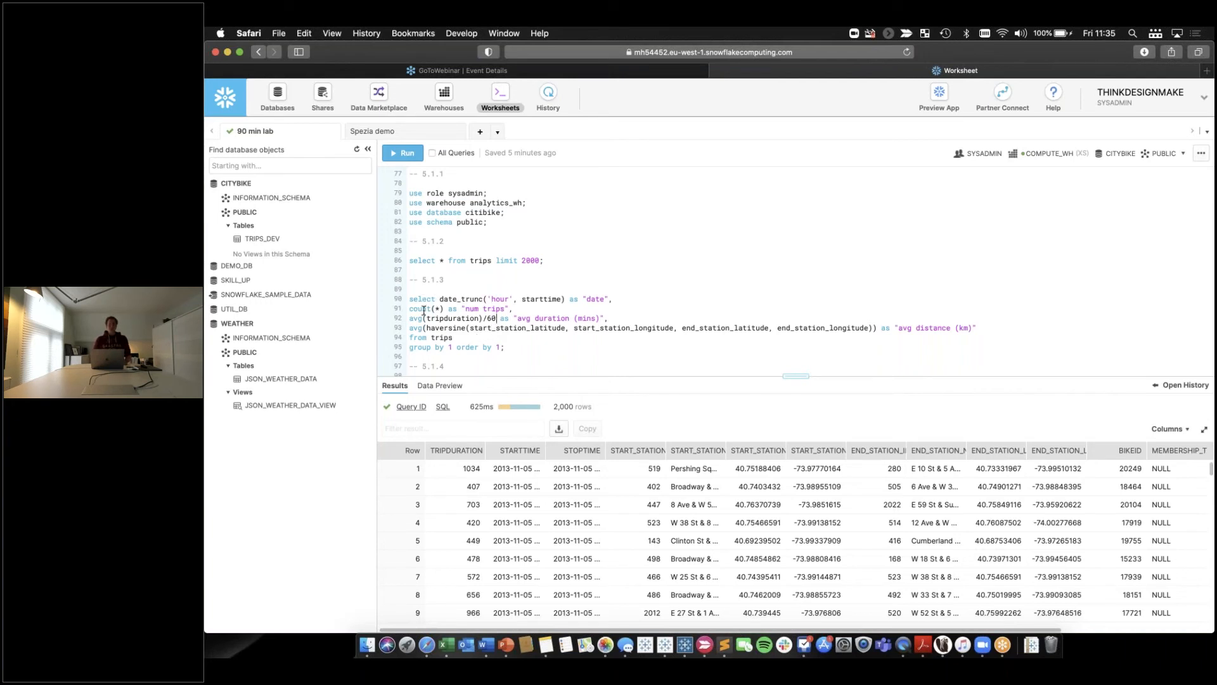
Run the hourly query in section 5.1.3 for number of trips, average duration and haversine-based average distance
drag(424, 328, 467, 328)
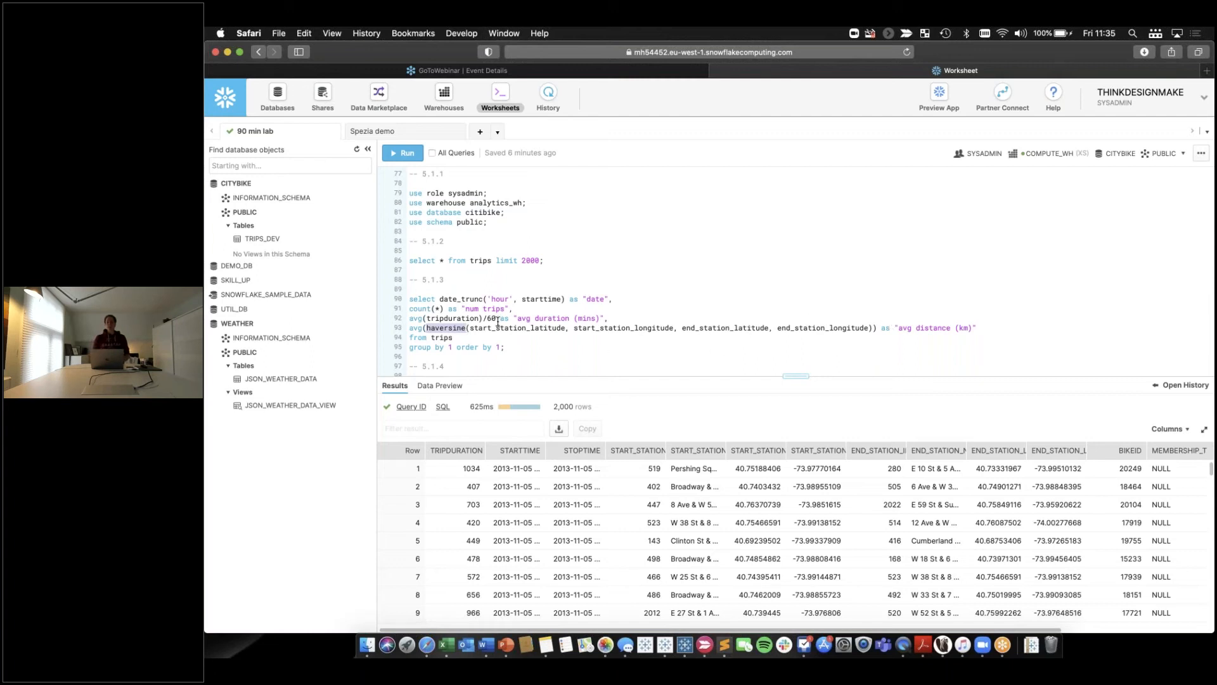
click(470, 310)
key(super+Return)
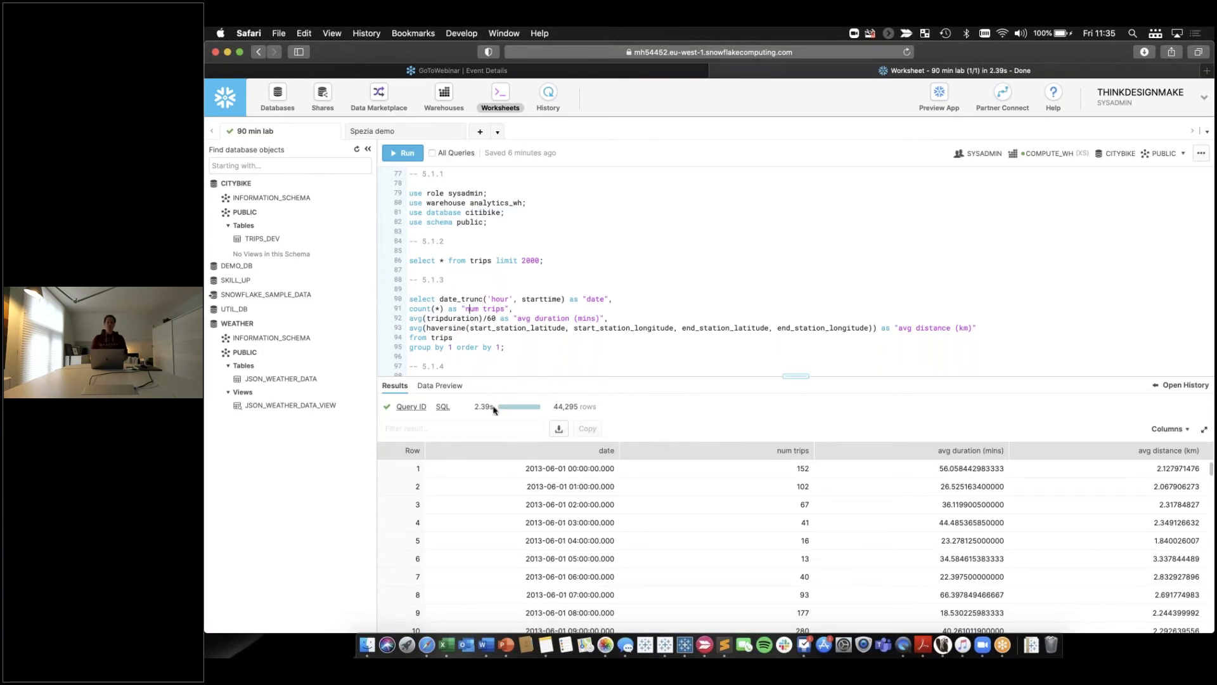
mouse_move(479, 409)
Write drop table "WEATHER"."PUBLIC"."JSON_WEATHER_DATA"; above the create table statement in section 6.1.3
scroll(803, 338, down, 5)
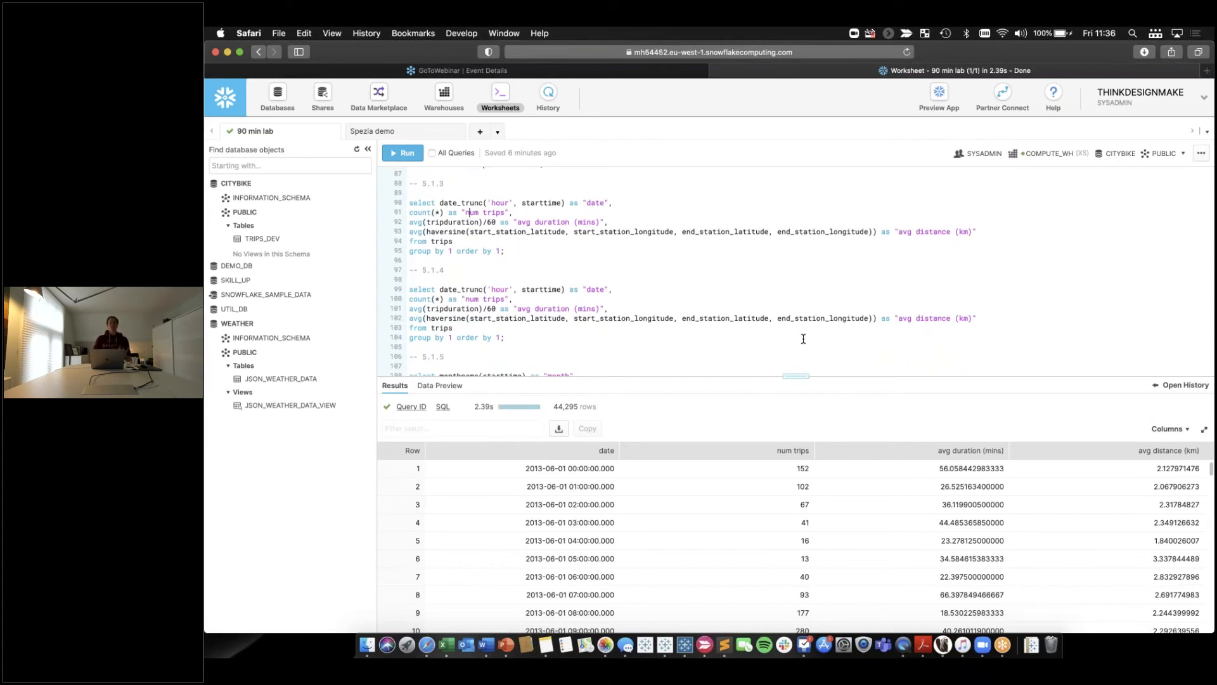
scroll(803, 339, down, 1)
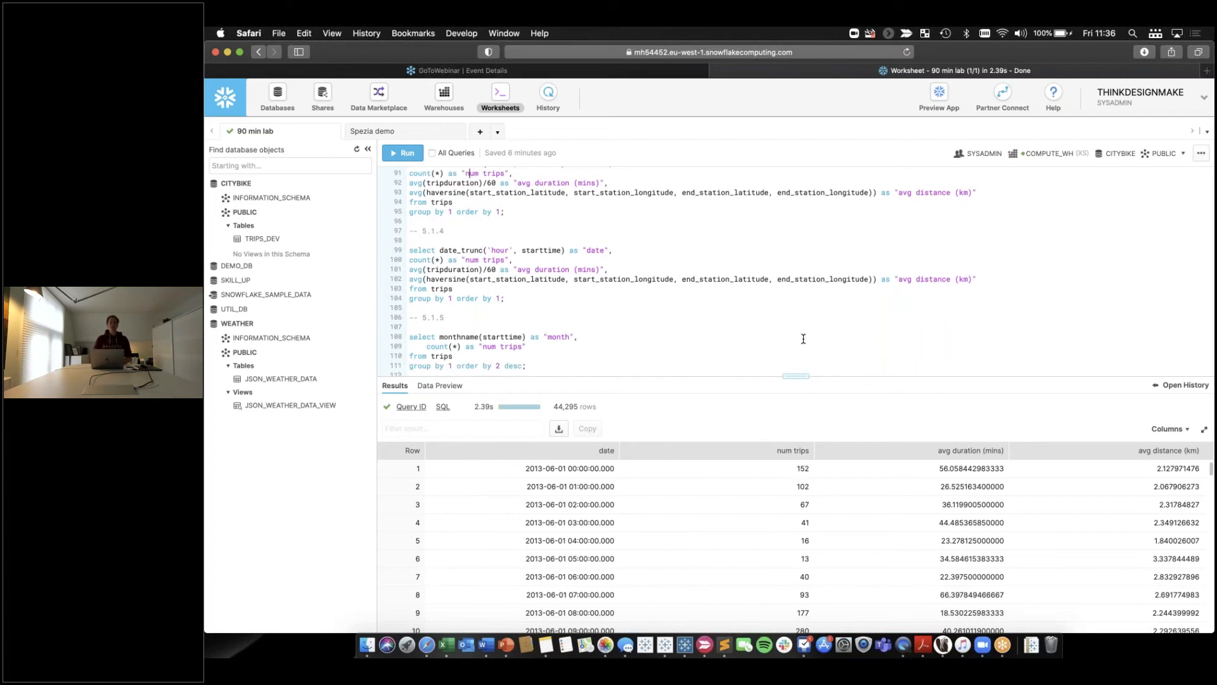
scroll(803, 339, down, 6)
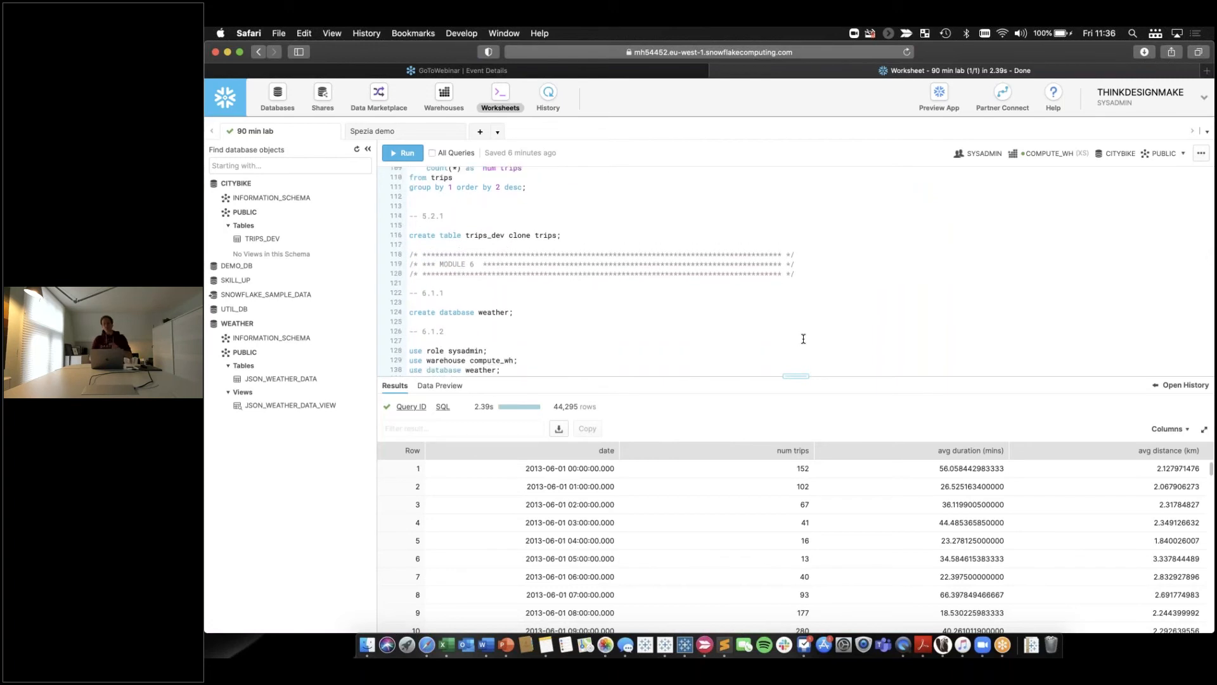
scroll(803, 339, down, 3)
scroll(803, 339, down, 6)
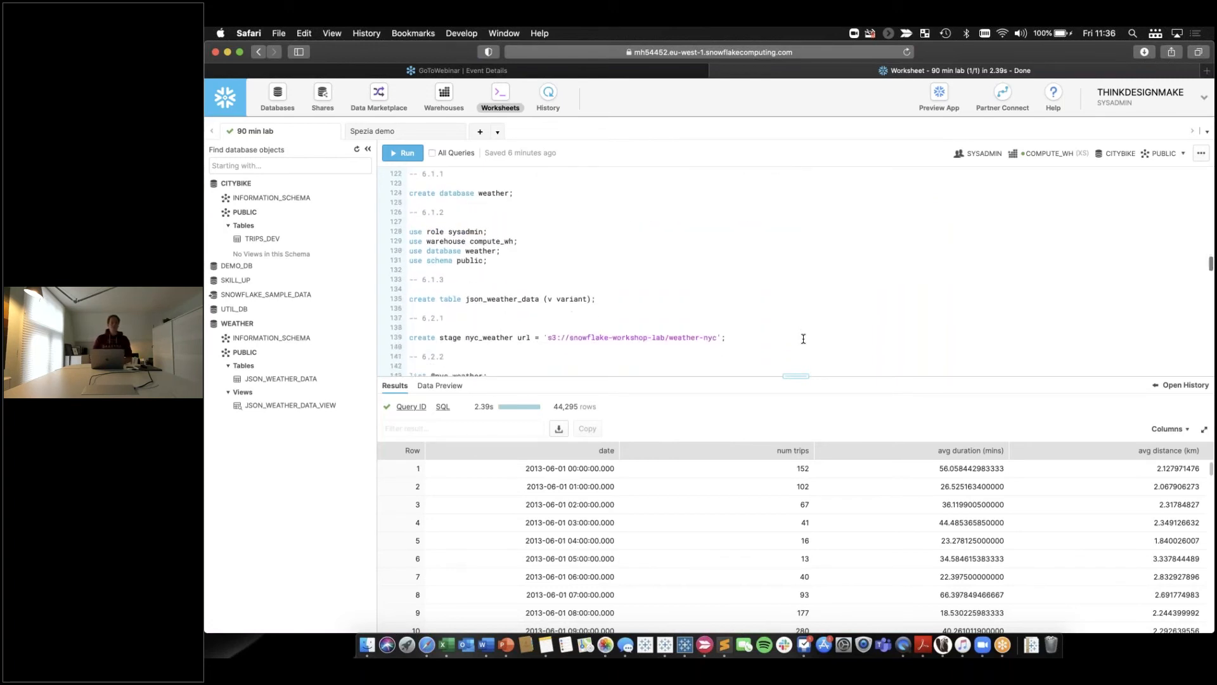
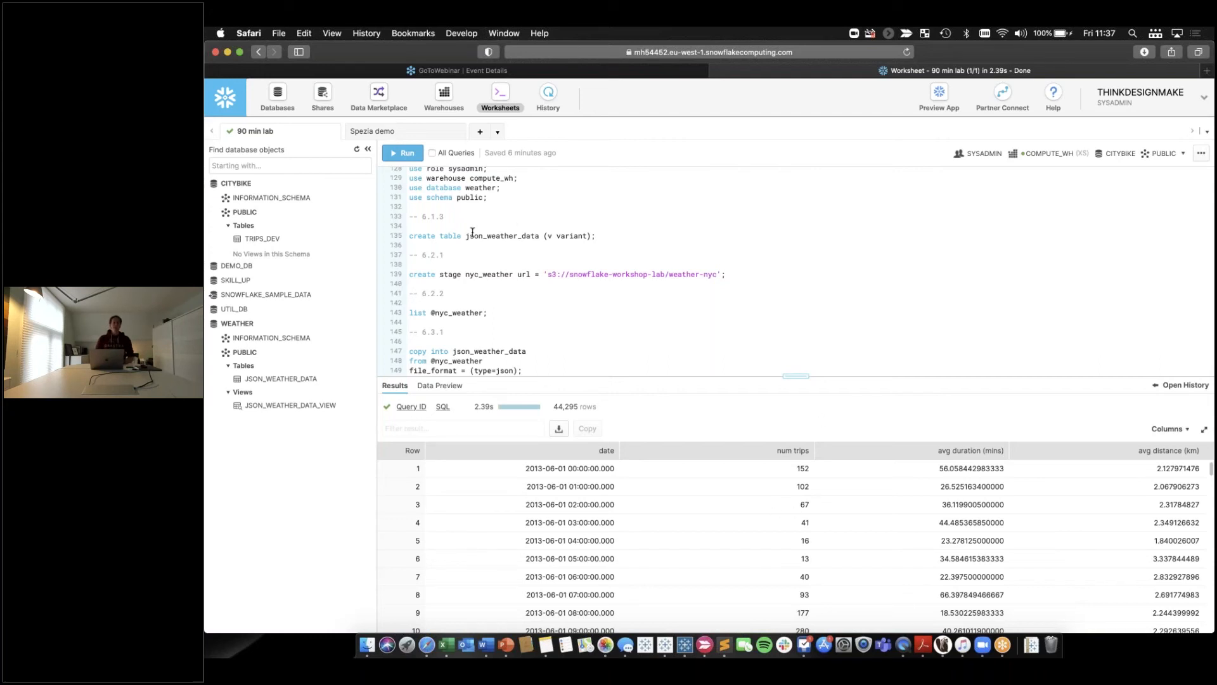
click(426, 227)
text(drop)
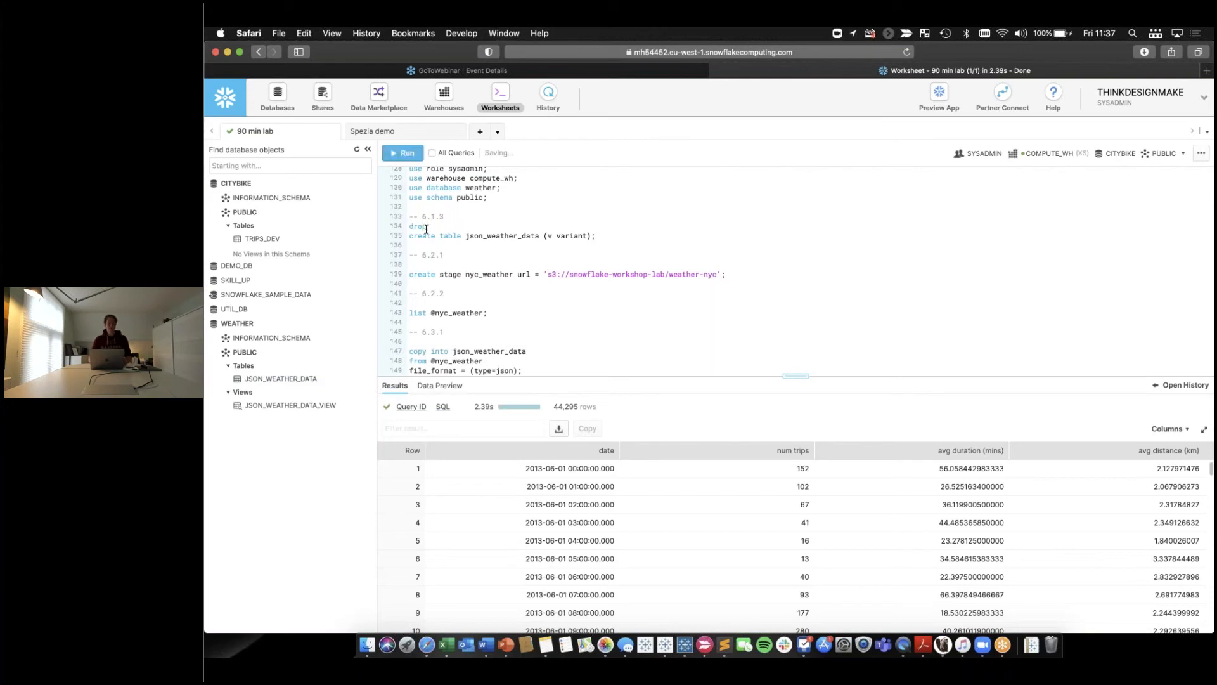
text( table)
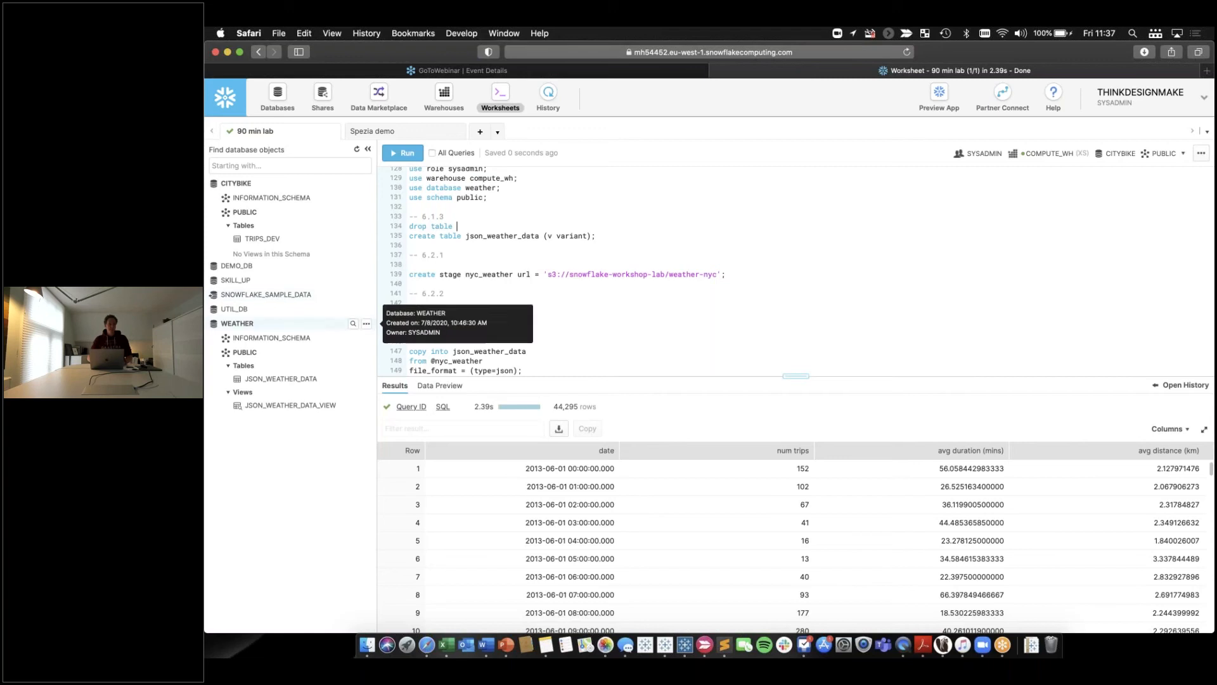
mouse_move(259, 381)
mouse_down()
mouse_move(445, 226)
mouse_move(228, 432)
mouse_move(277, 374)
mouse_up()
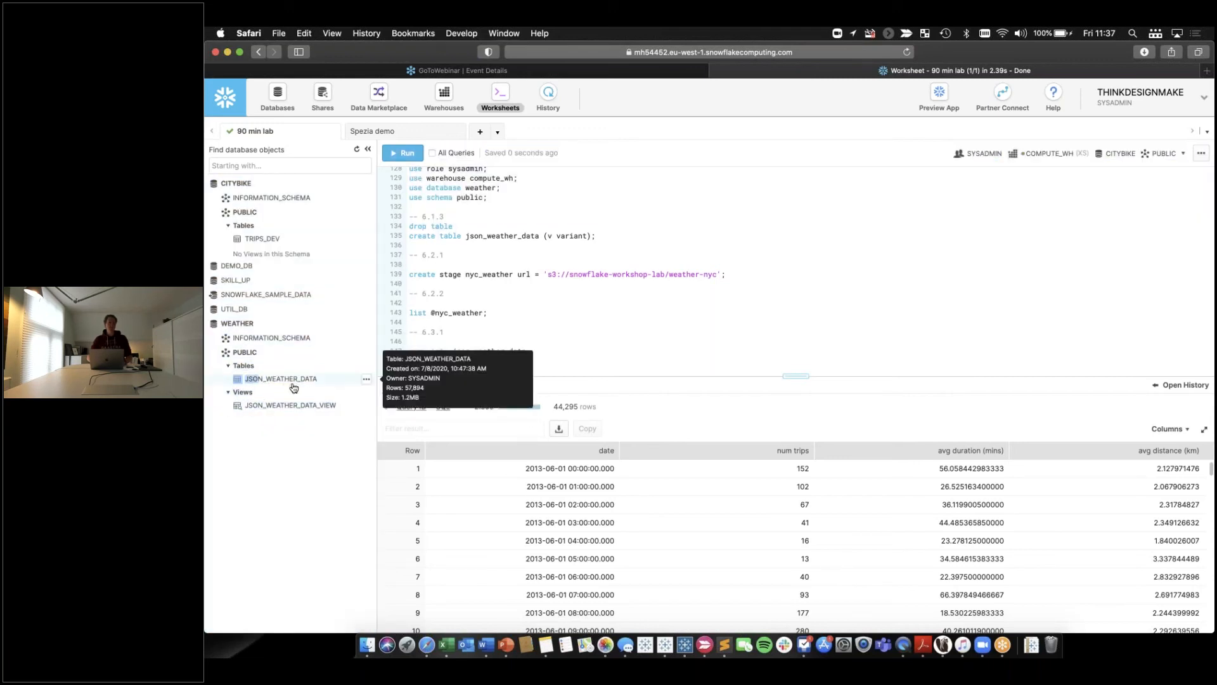
click(262, 454)
click(366, 379)
click(337, 432)
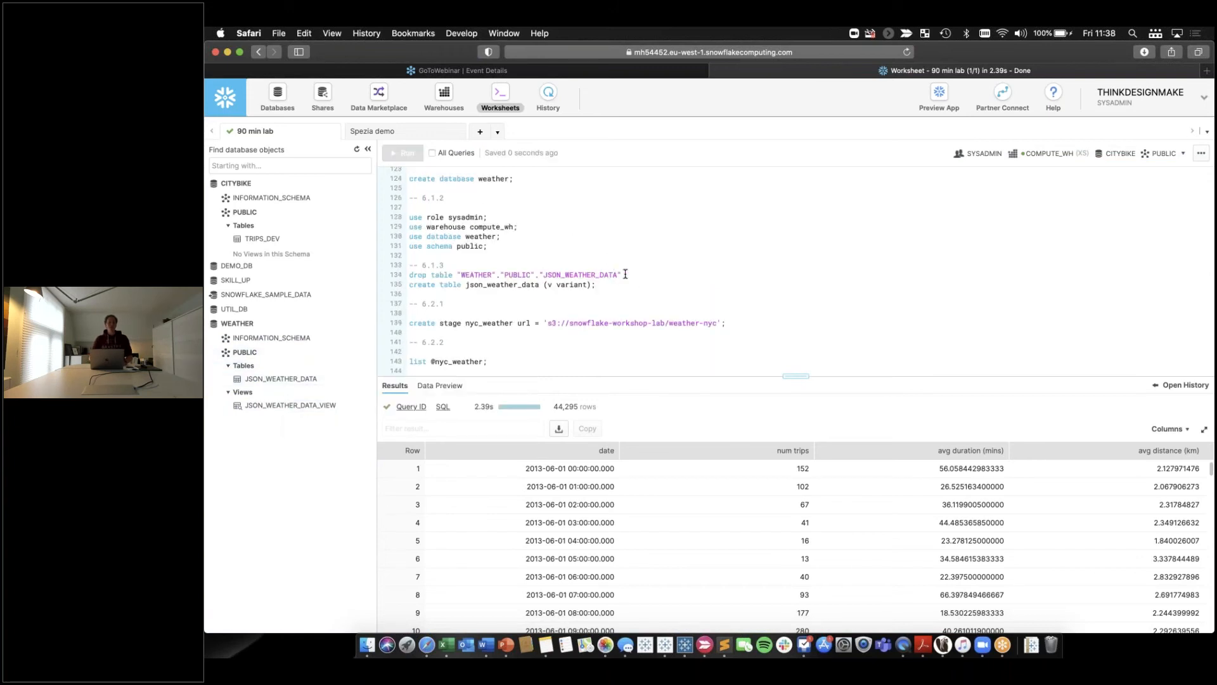
text(;)
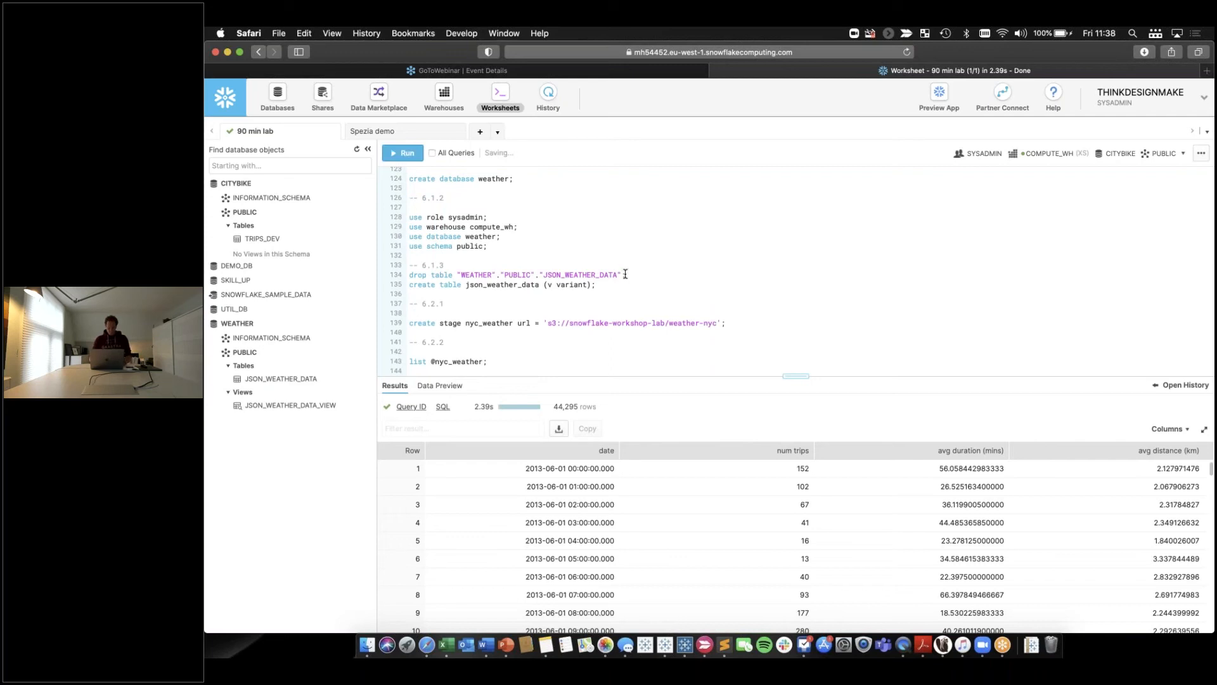
Drop the existing JSON_WEATHER_DATA table, run create table json_weather_data (v variant), and refresh the database object list
key(super+Return)
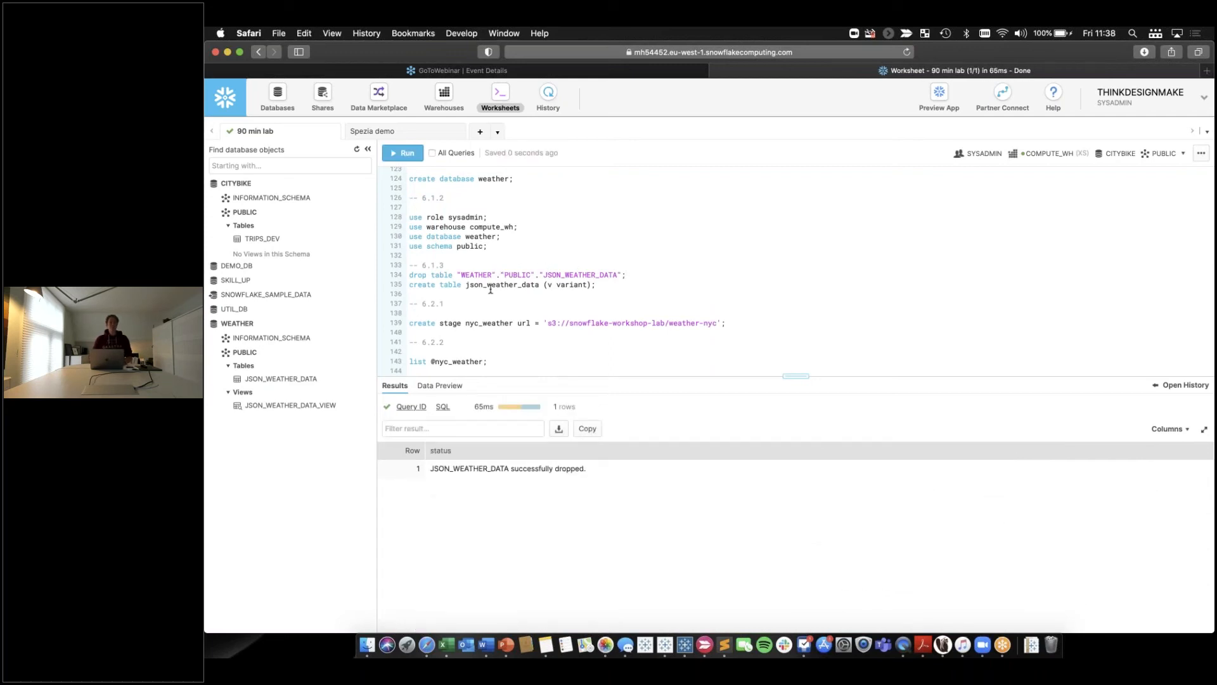
key(super+Return)
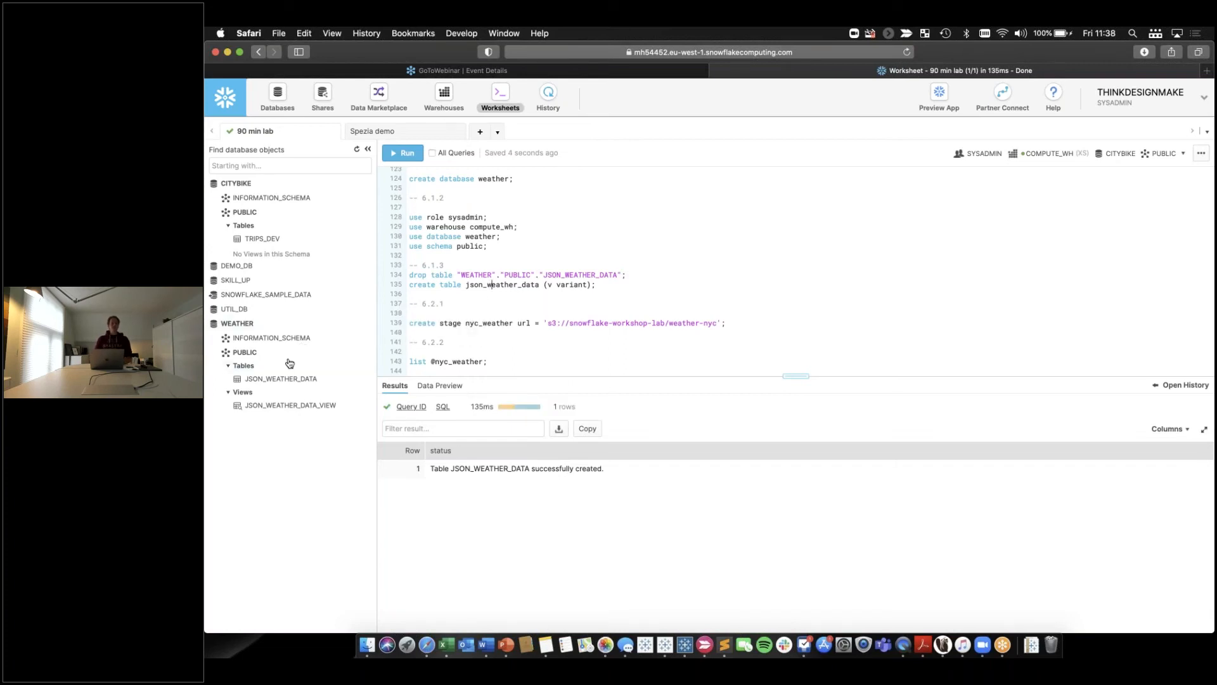
click(357, 150)
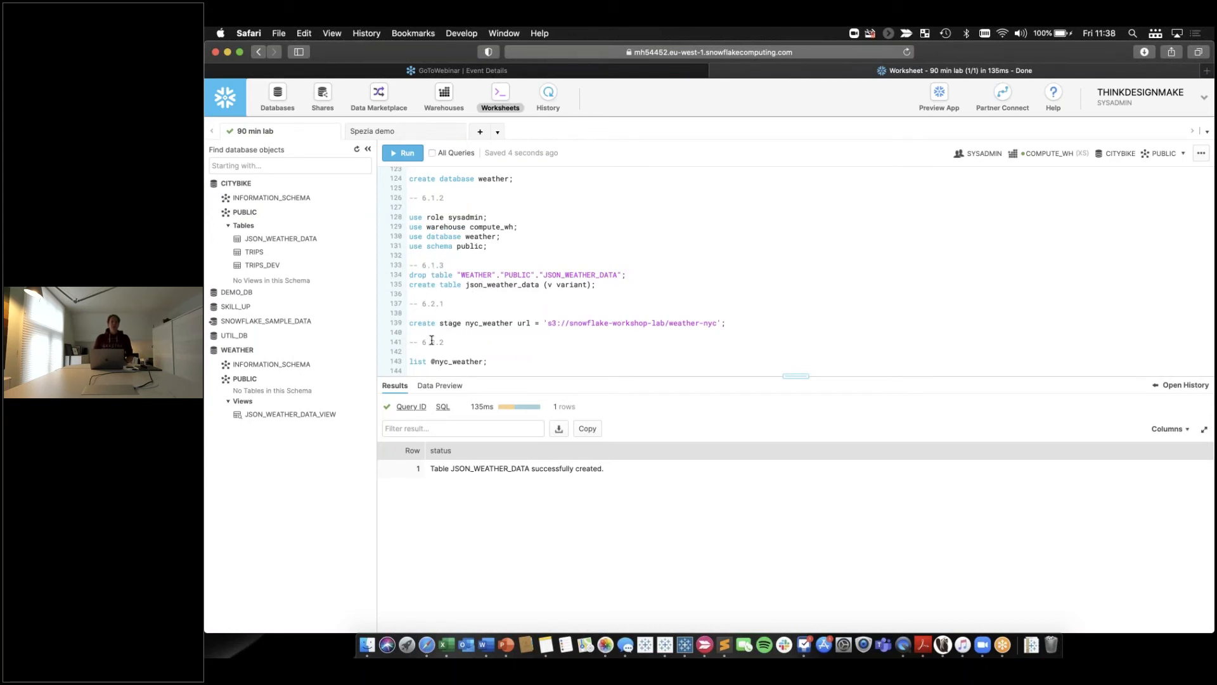
Create the nyc_weather stage in section 6.2.1 with the url 's3://snowflake-workshop-lab/weather-nyc'
click(431, 323)
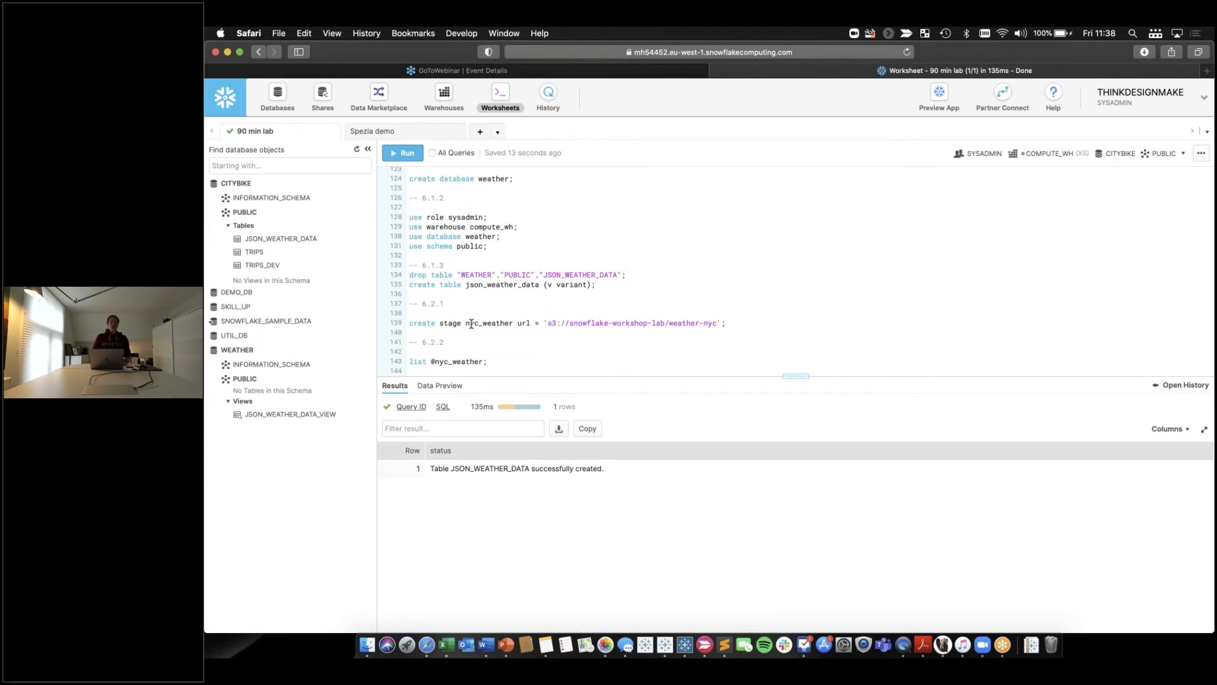
click(559, 323)
key(super+Return)
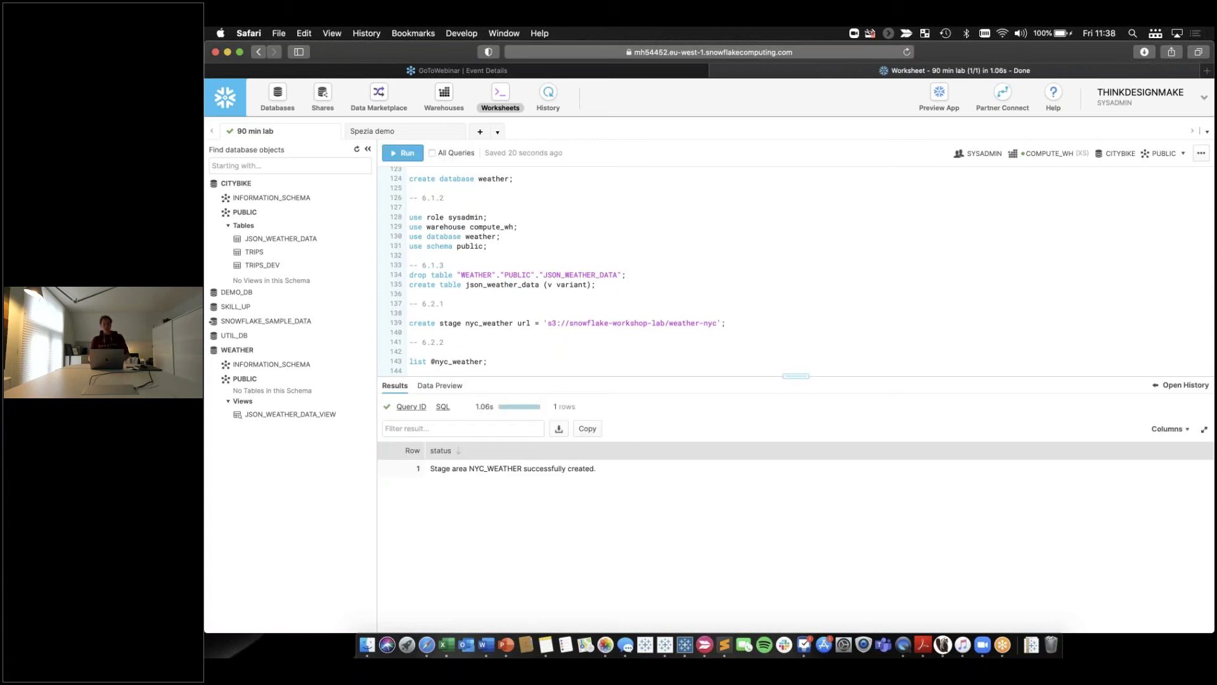
scroll(533, 338, down, 3)
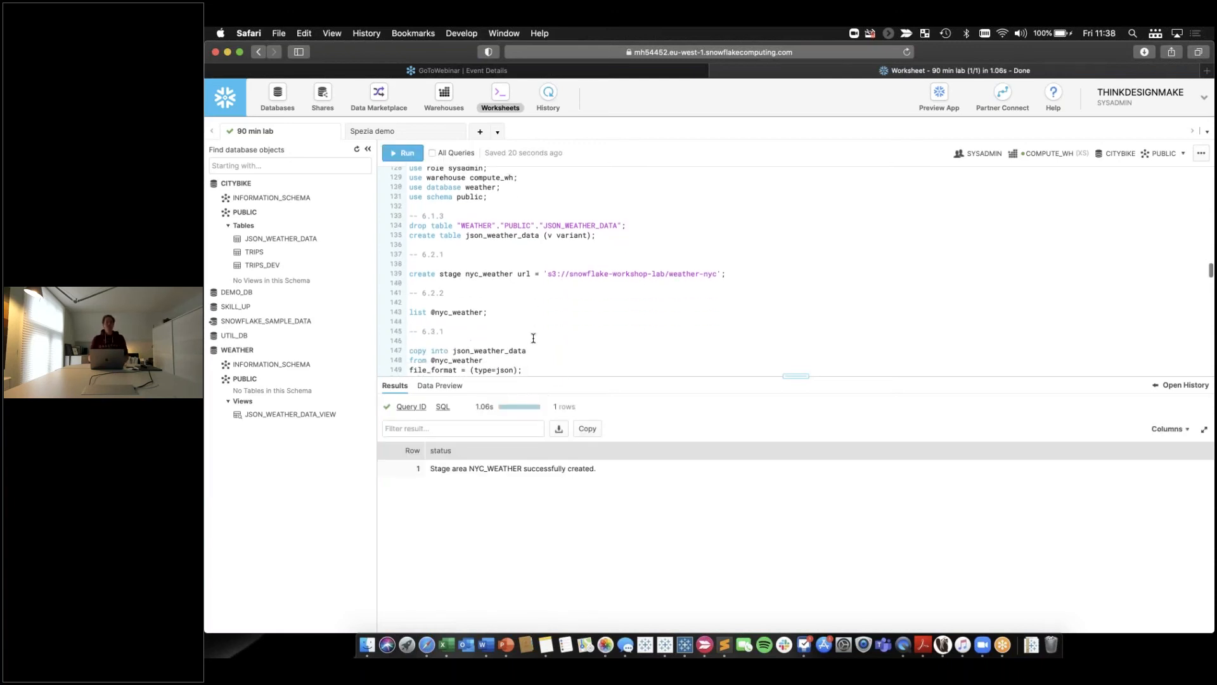
click(437, 298)
key(super+Return)
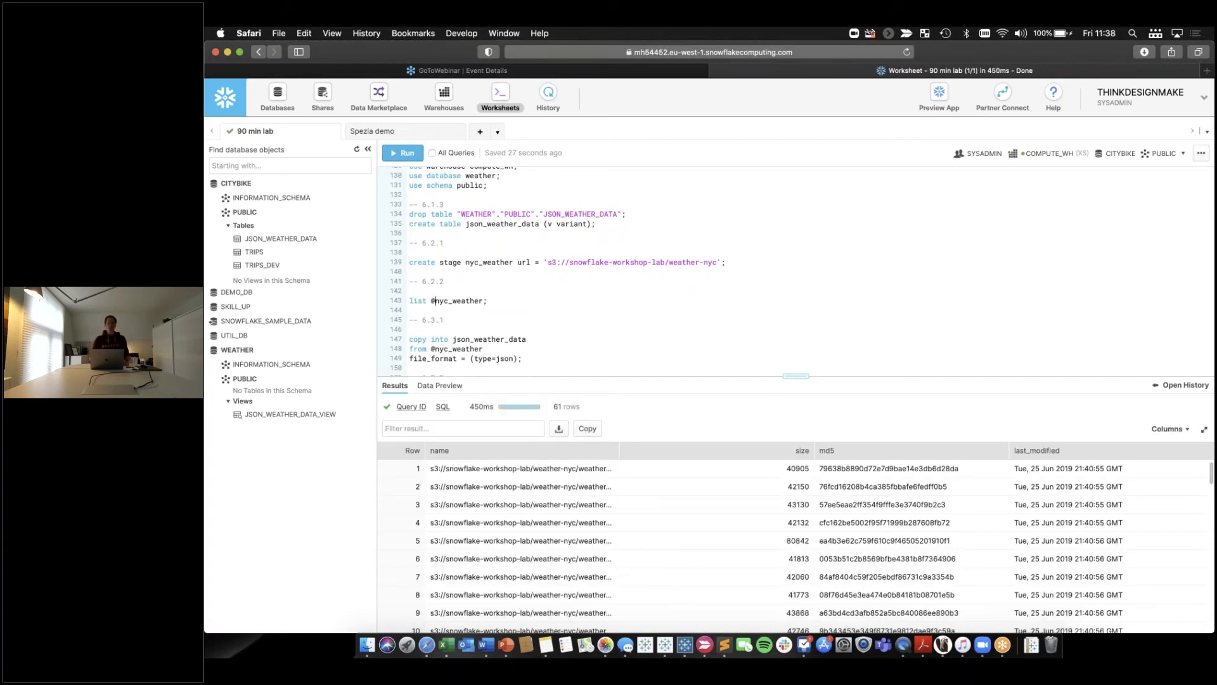
drag(618, 449, 706, 450)
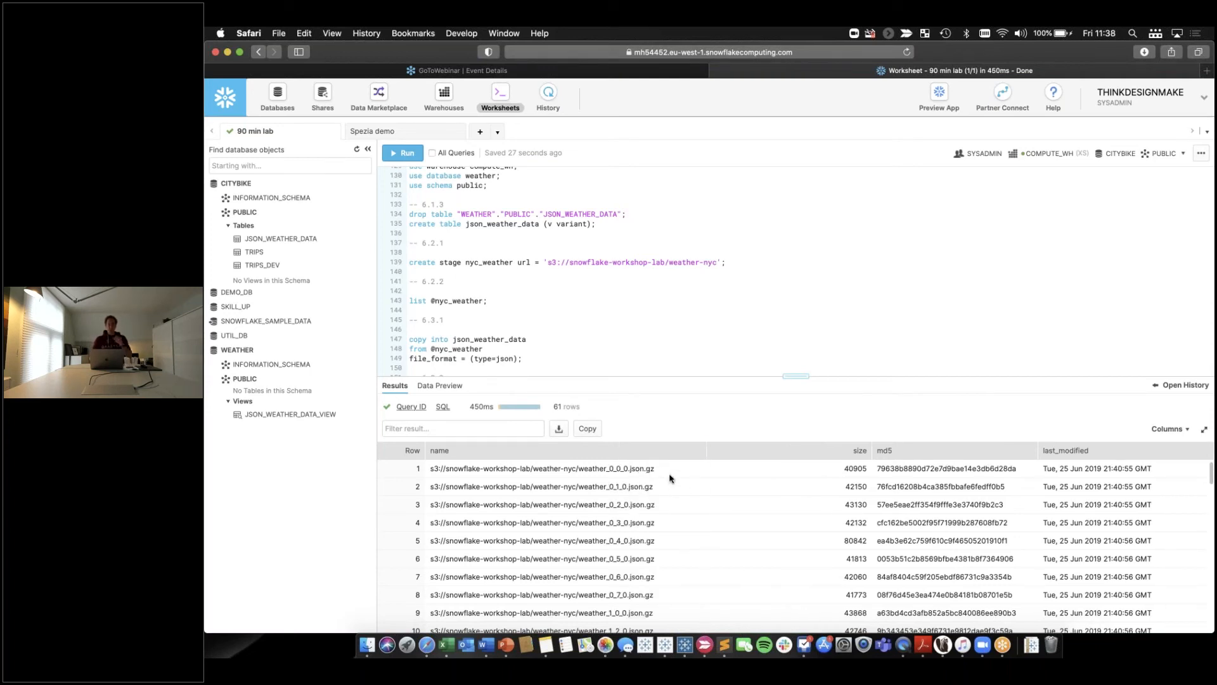
scroll(688, 275, down, 2)
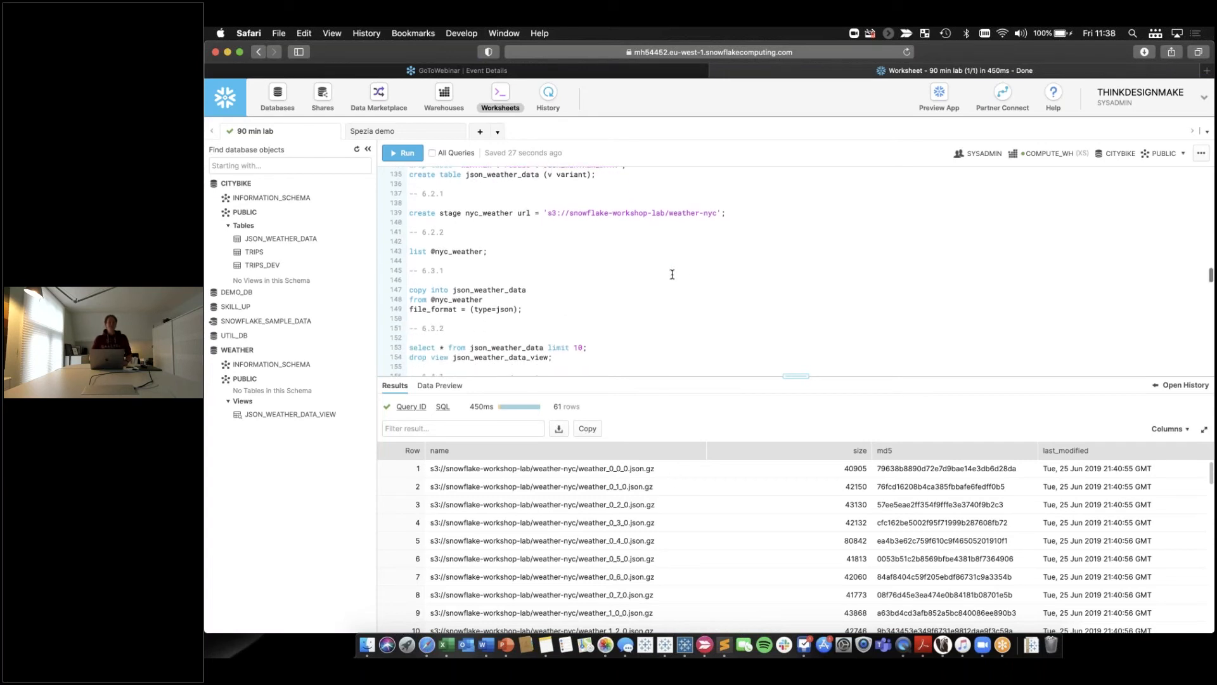
click(466, 290)
key(super+Return)
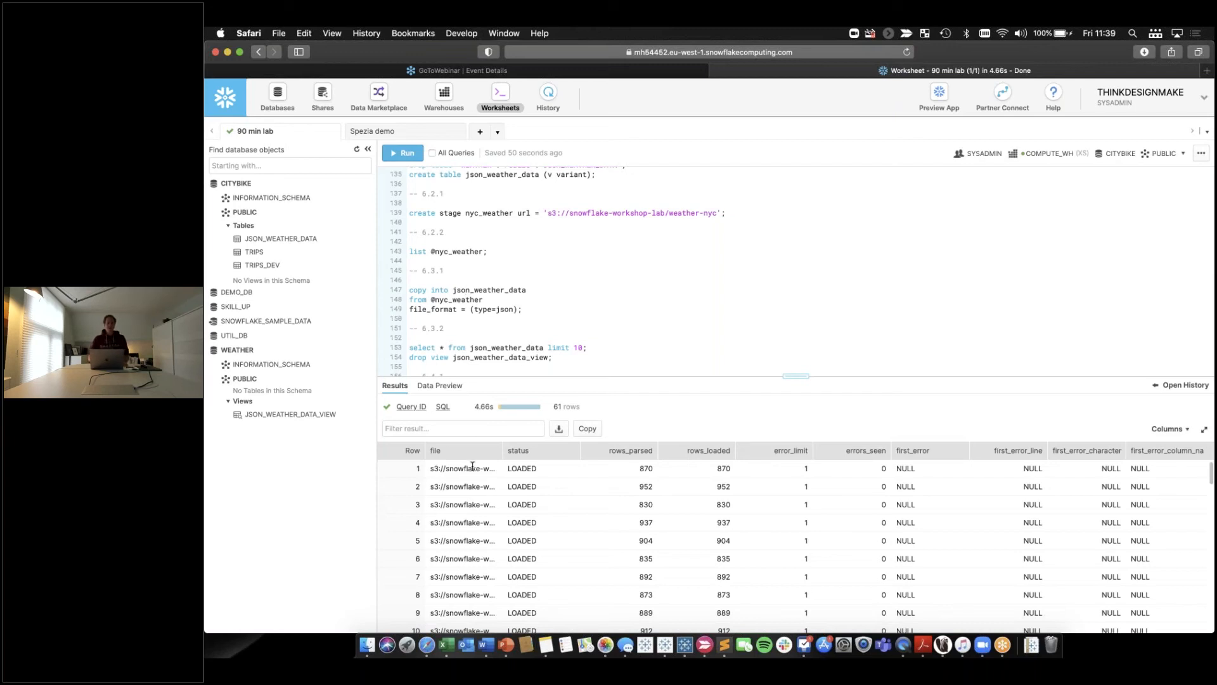
Sort the weather load results by file and inspect the first row
drag(502, 453, 575, 456)
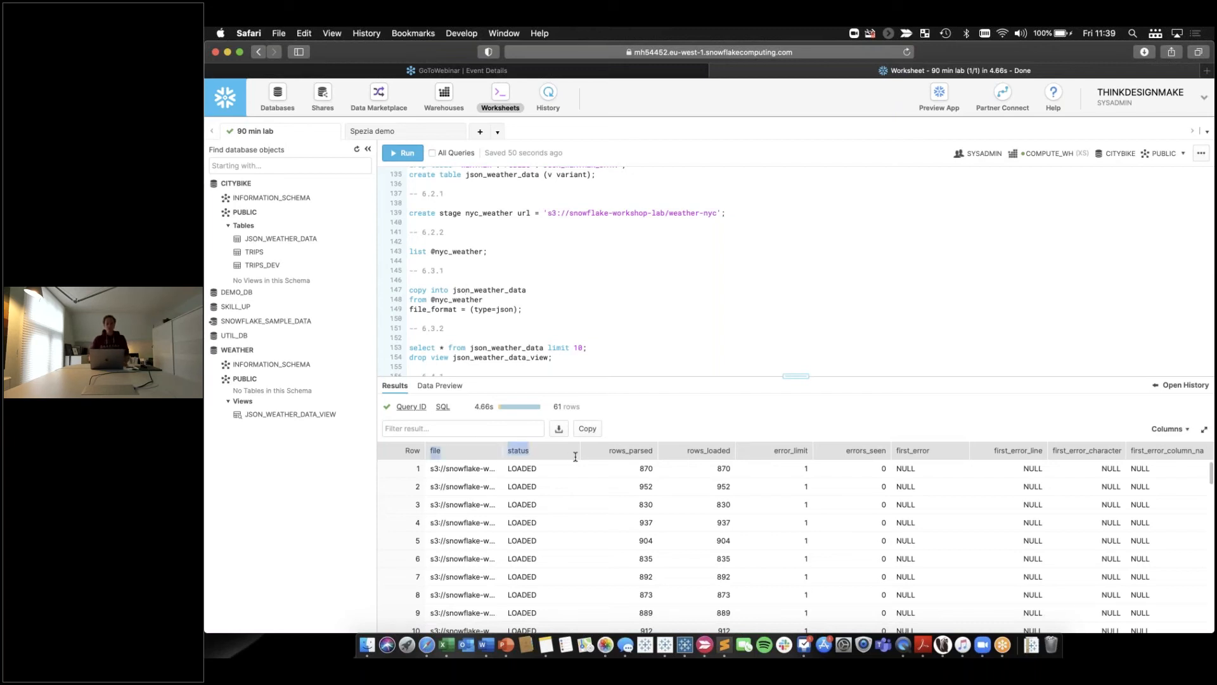
click(483, 452)
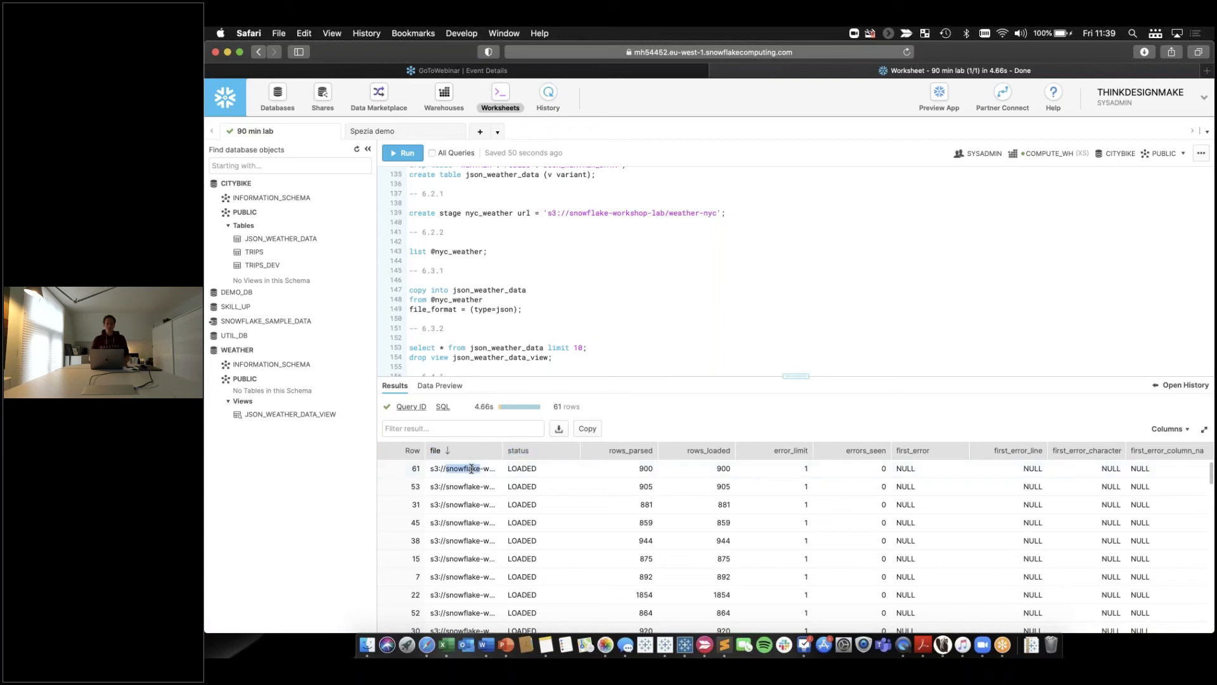
double_click(472, 470)
click(489, 472)
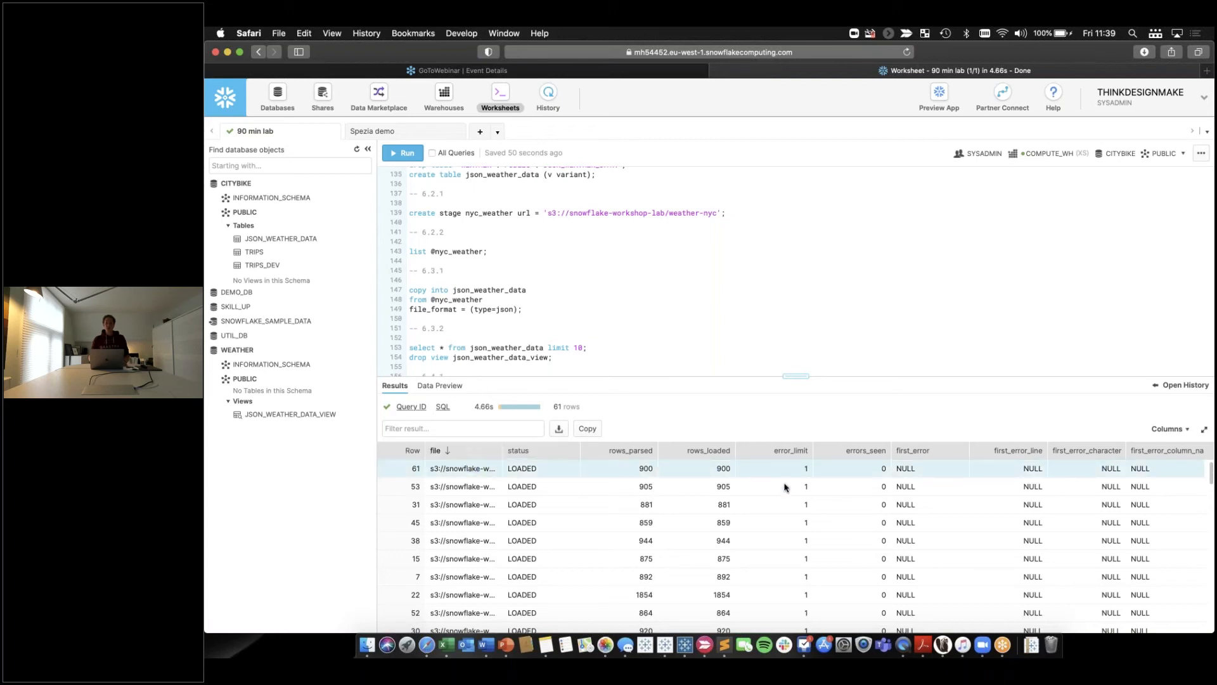
scroll(635, 285, down, 3)
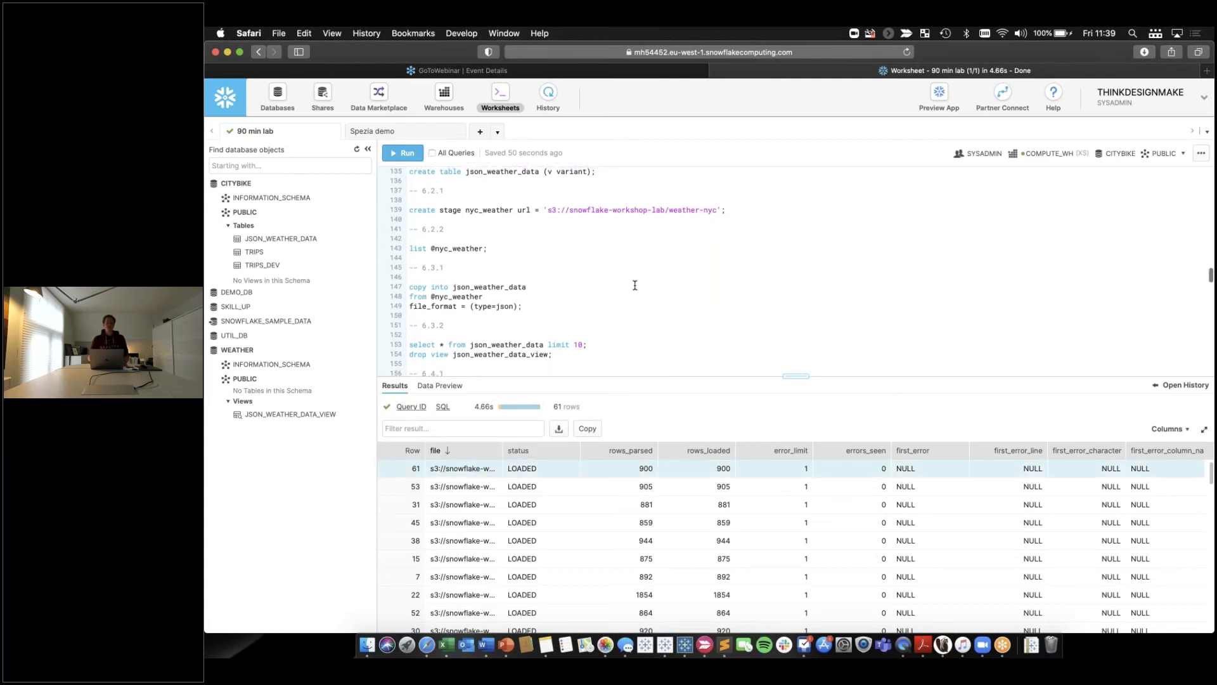
Query the first 10 rows of json_weather_data with the select statement in section 6.3.2
scroll(635, 286, down, 2)
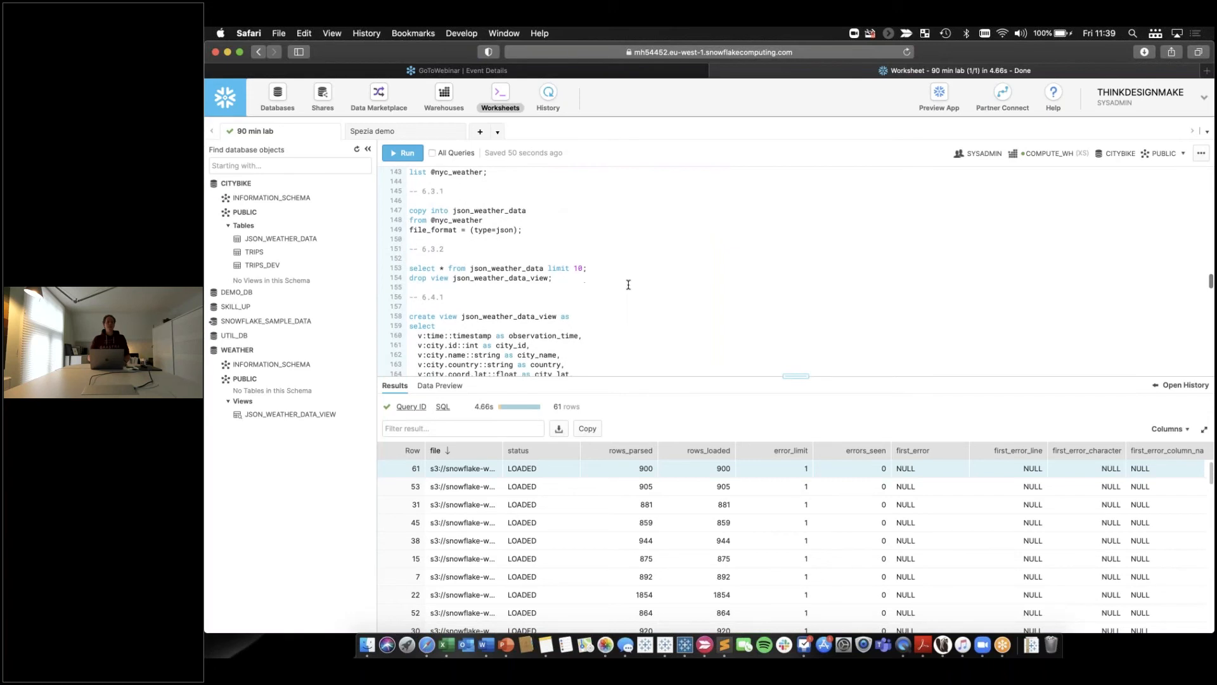
click(485, 267)
key(super+Return)
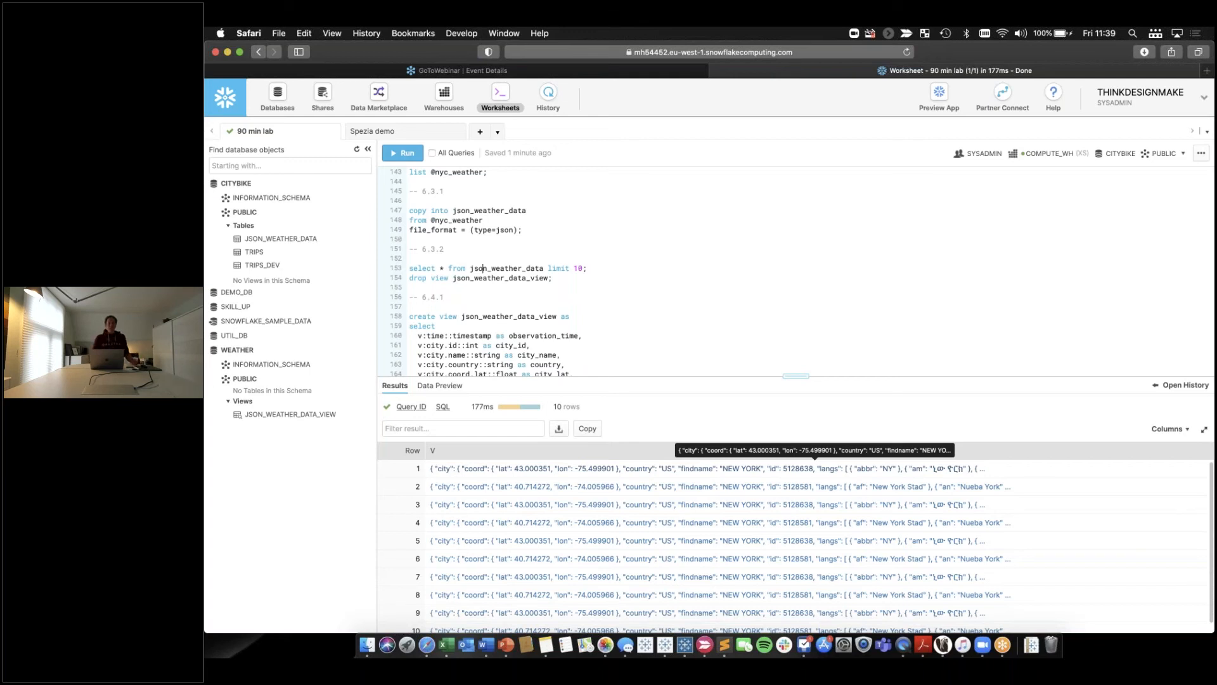
Read through the full JSON document in the first result row and close its details
click(815, 468)
scroll(672, 355, down, 5)
scroll(673, 355, down, 12)
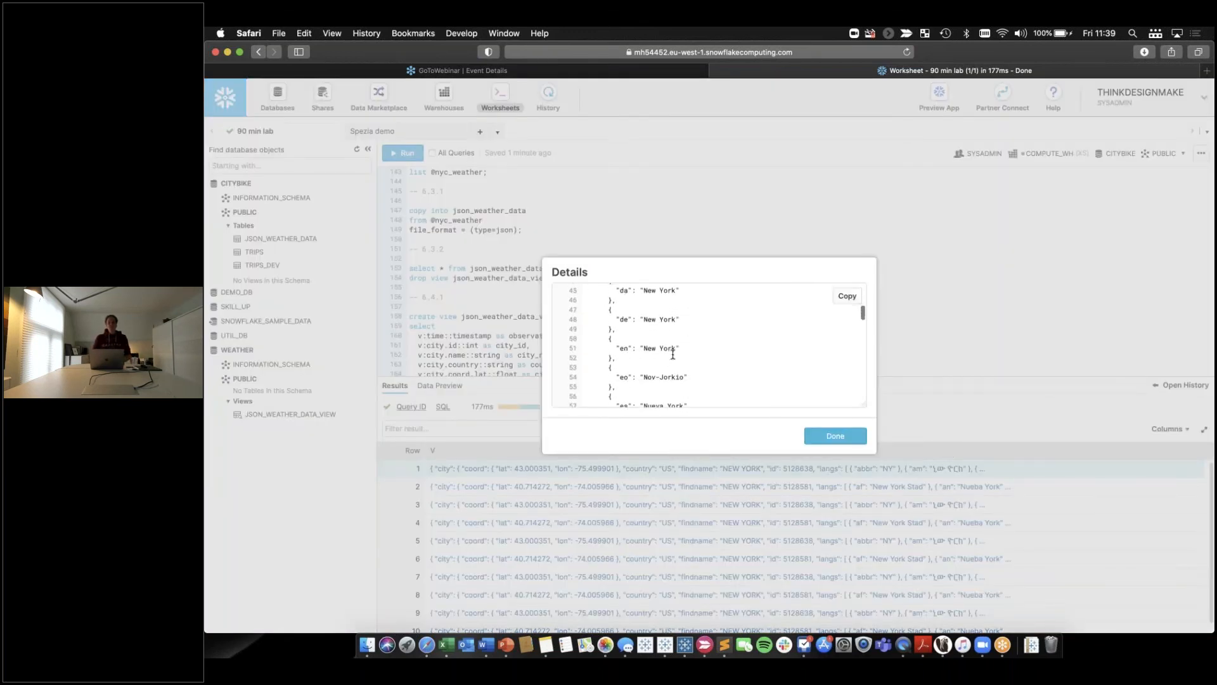
scroll(672, 355, down, 19)
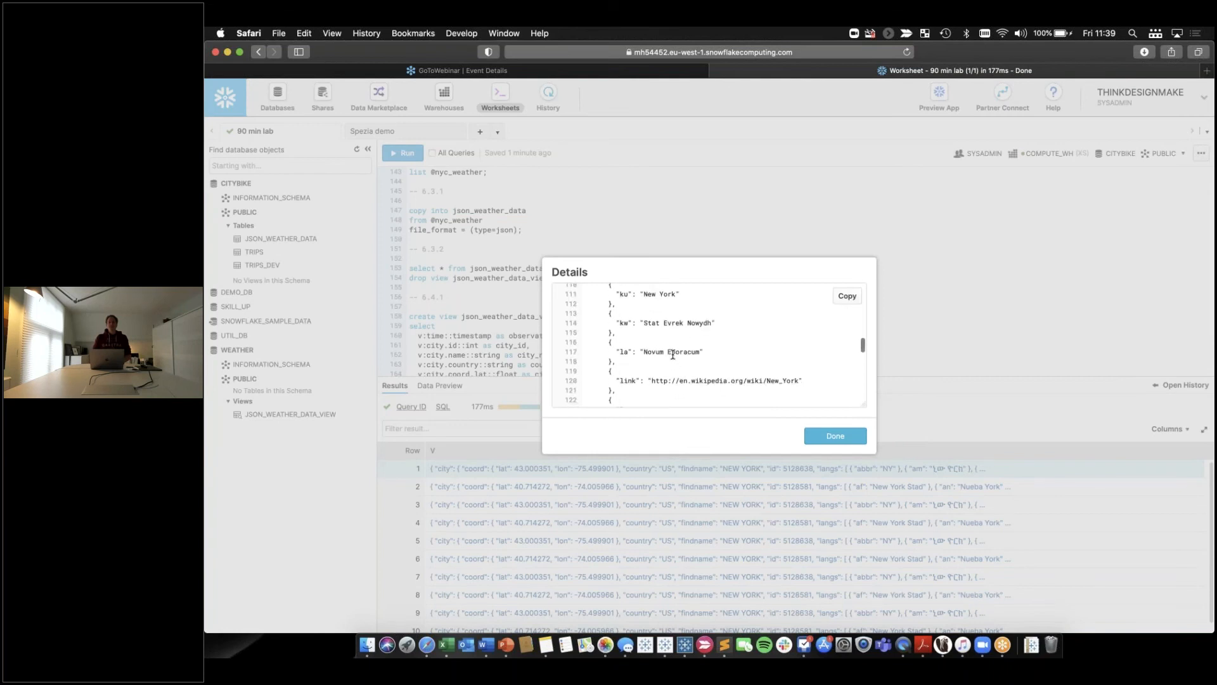
scroll(673, 354, up, 20)
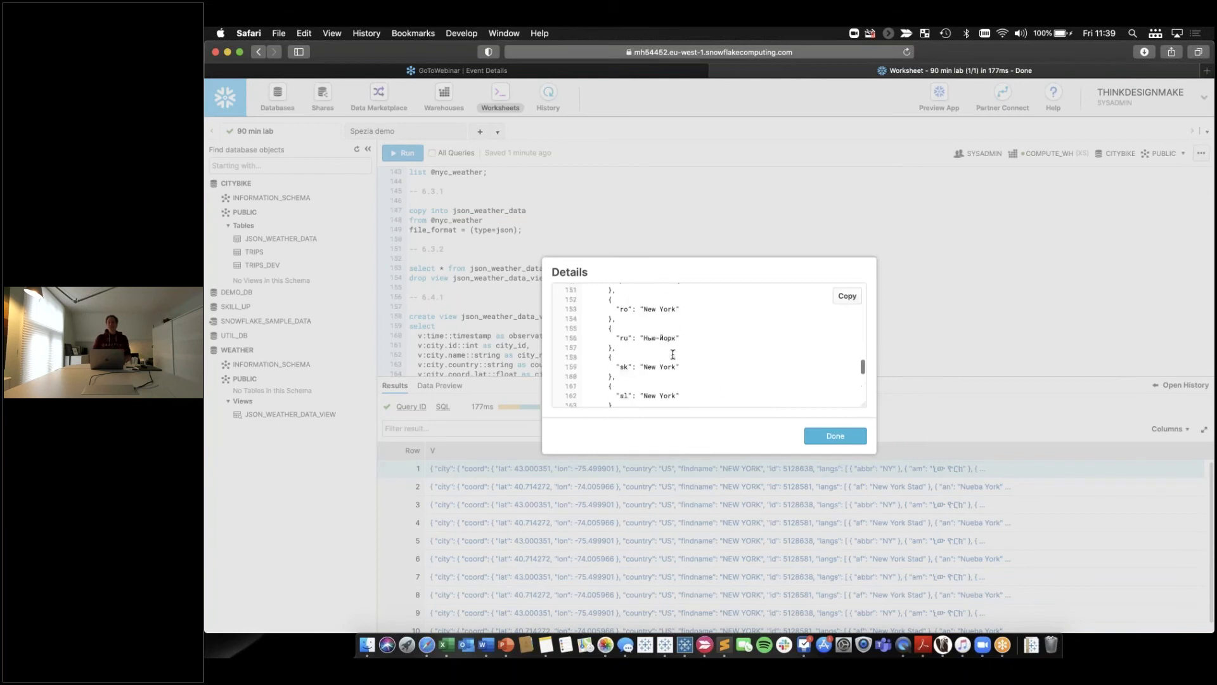
click(831, 436)
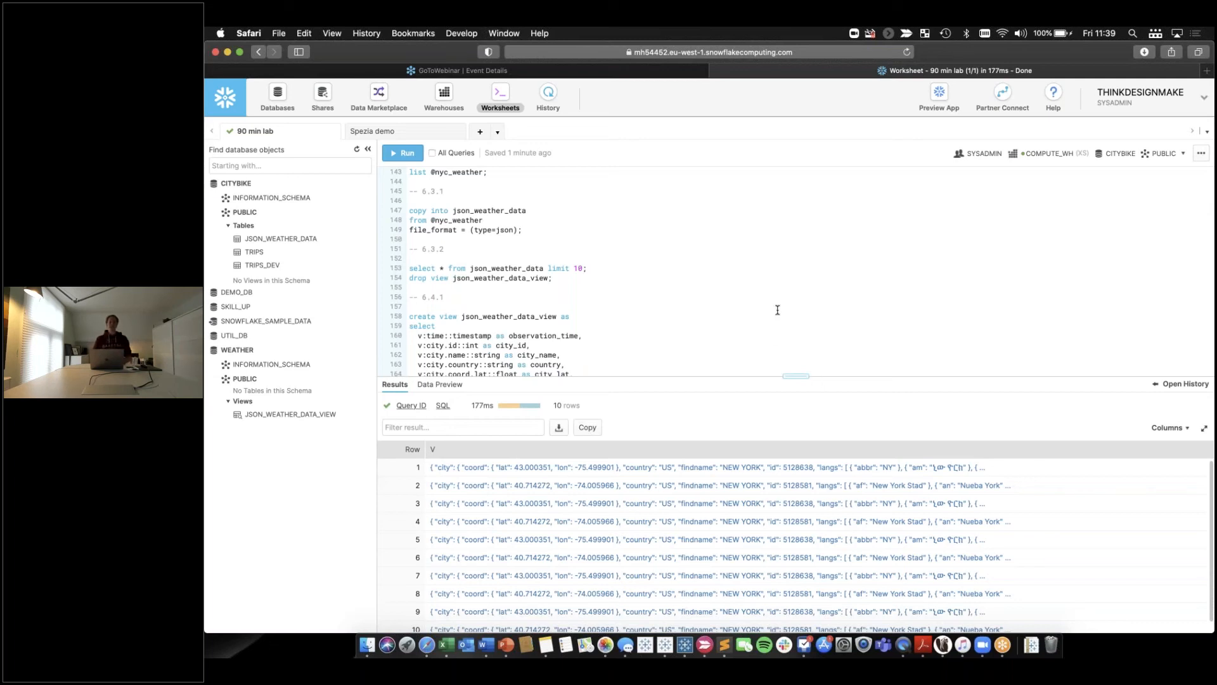
Add drop view "WEATHER"."PUBLIC"."JSON_WEATHER_DATA_VIEW"; directly beneath the 6.4.1 comment and run it
scroll(777, 309, down, 4)
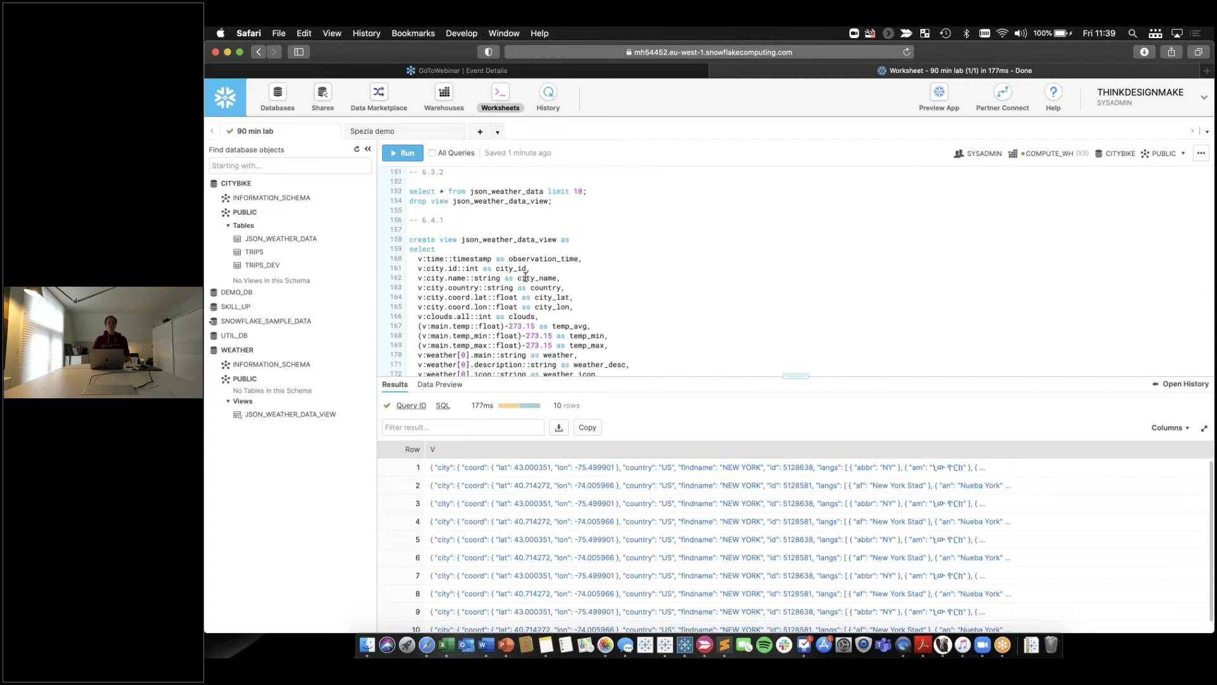
click(423, 232)
key(Return)
key(Up)
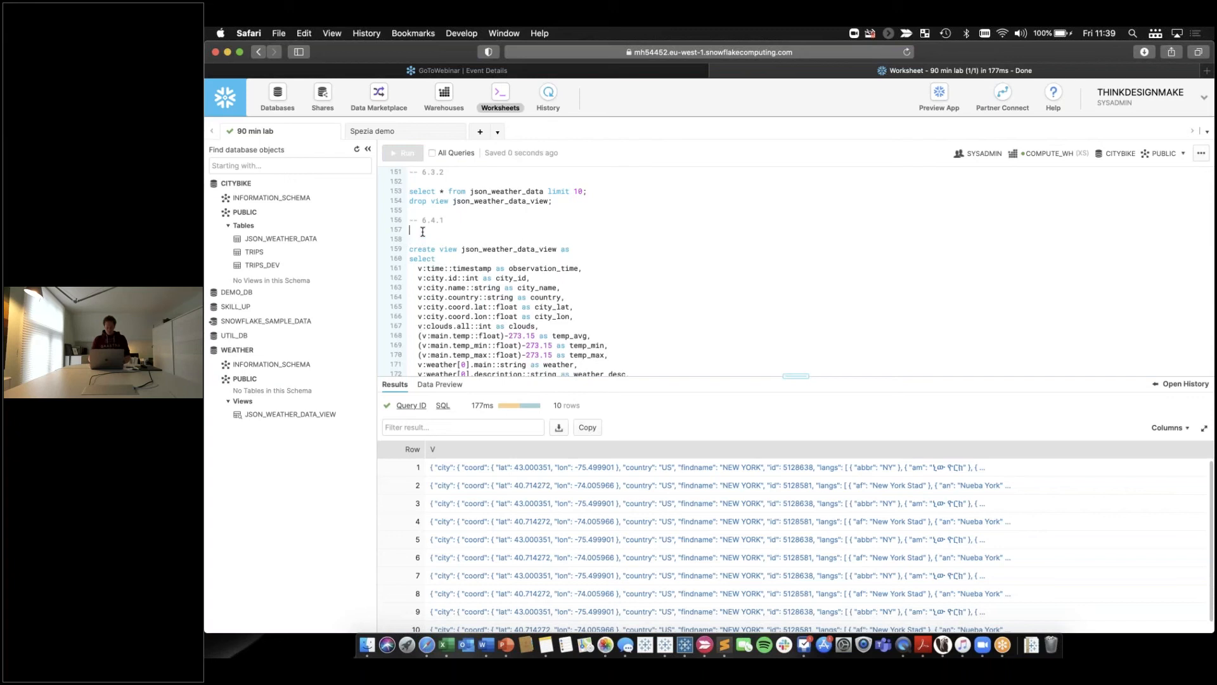
text(drop view)
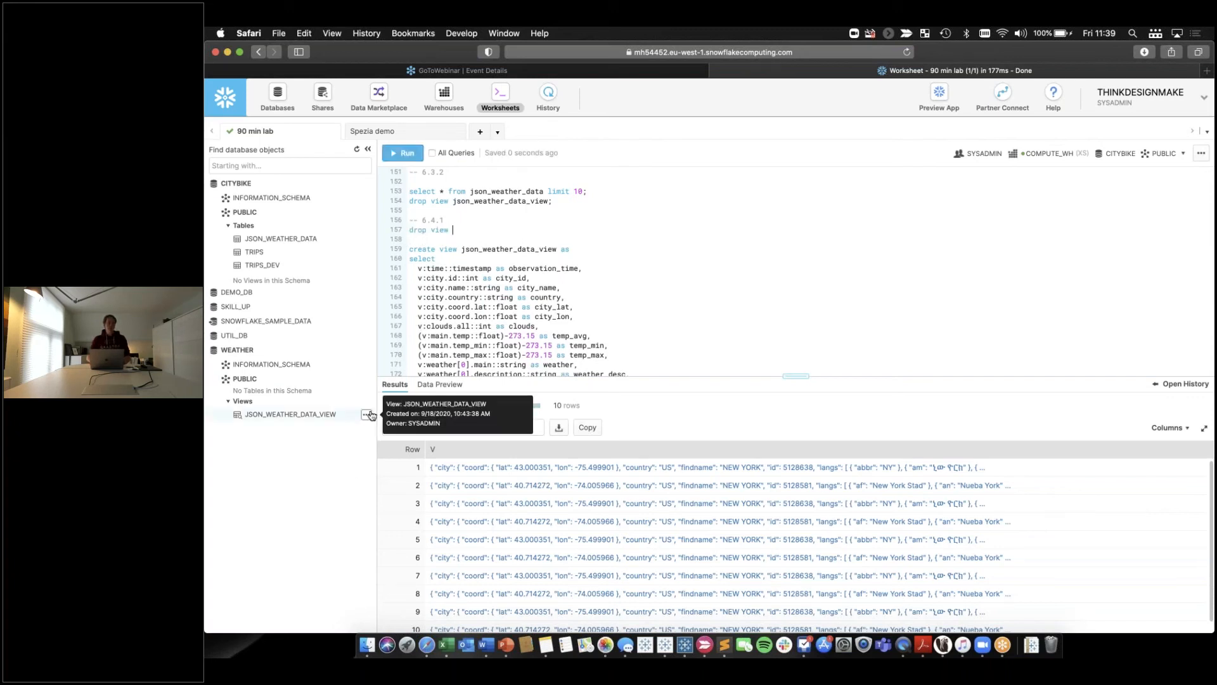
click(369, 415)
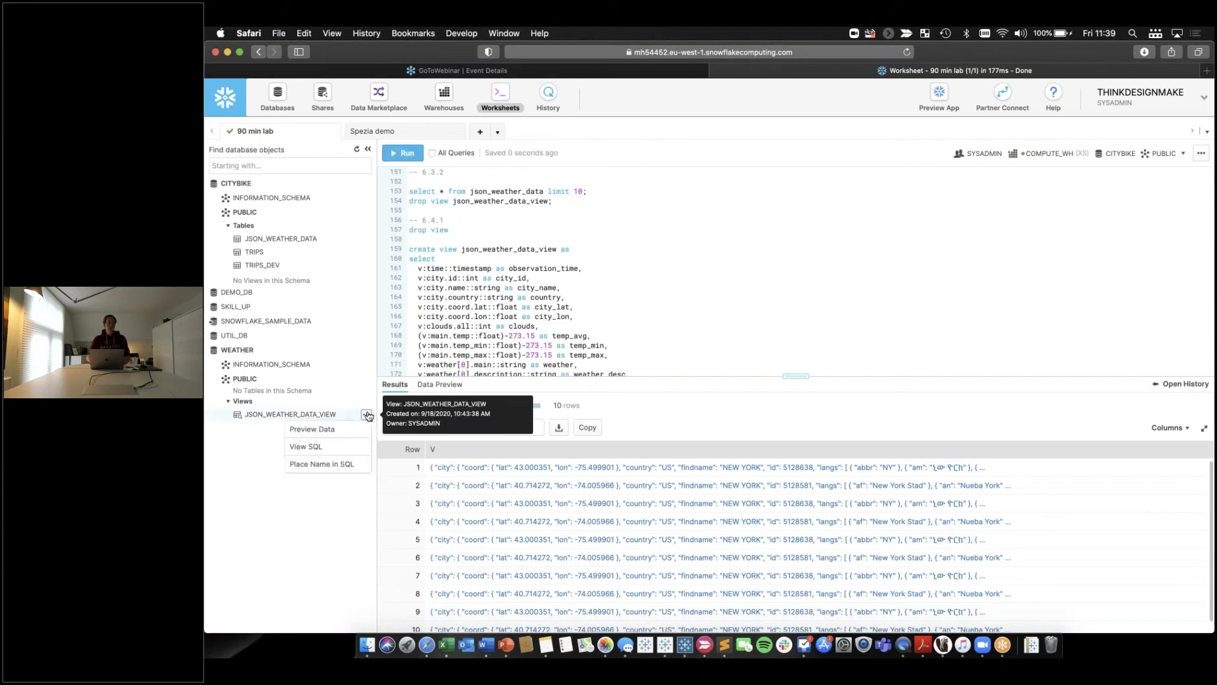
click(332, 465)
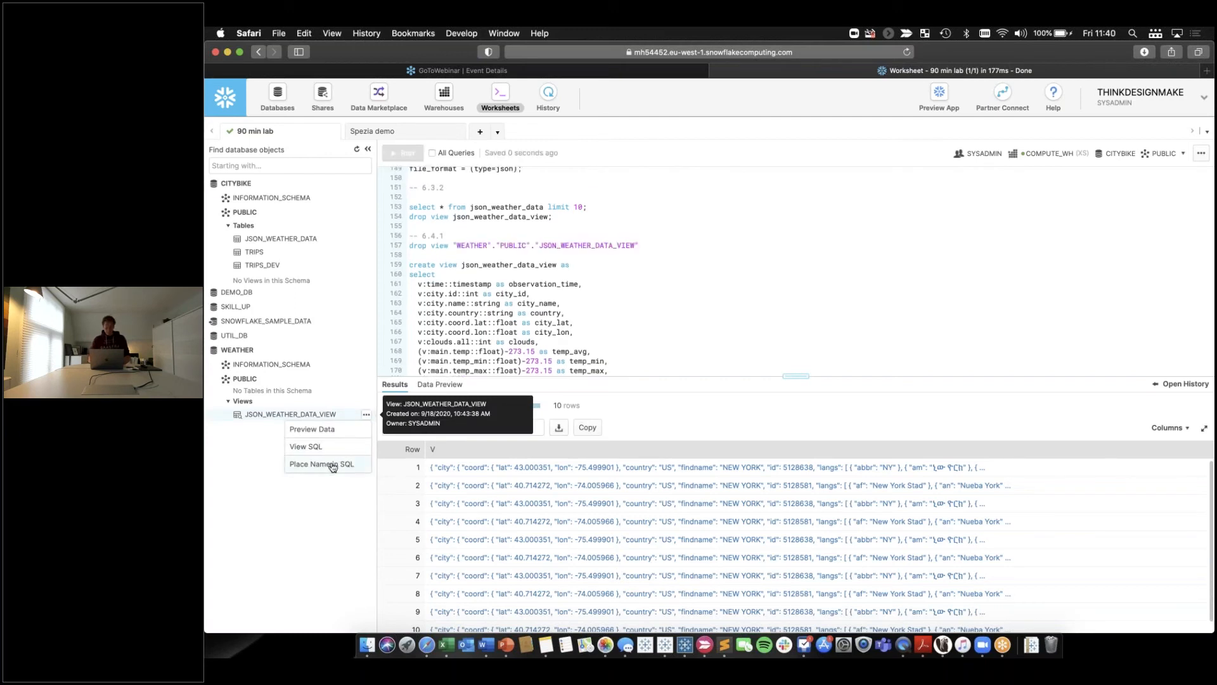
click(639, 248)
text(;)
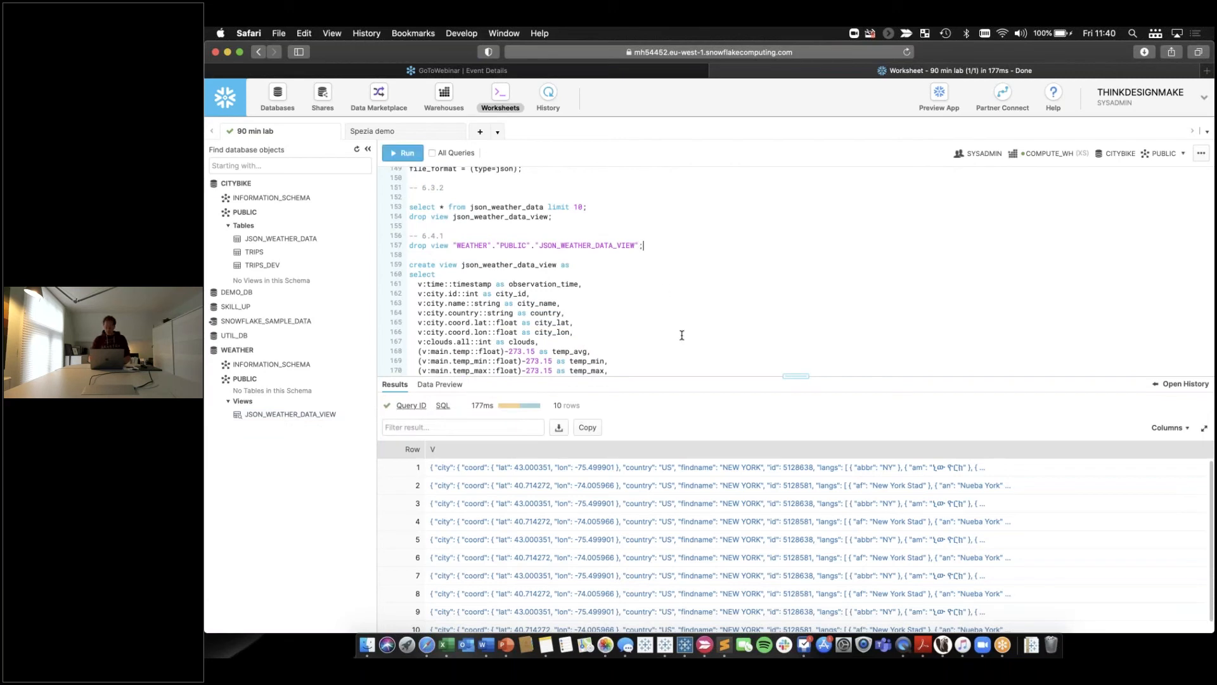
key(super+Return)
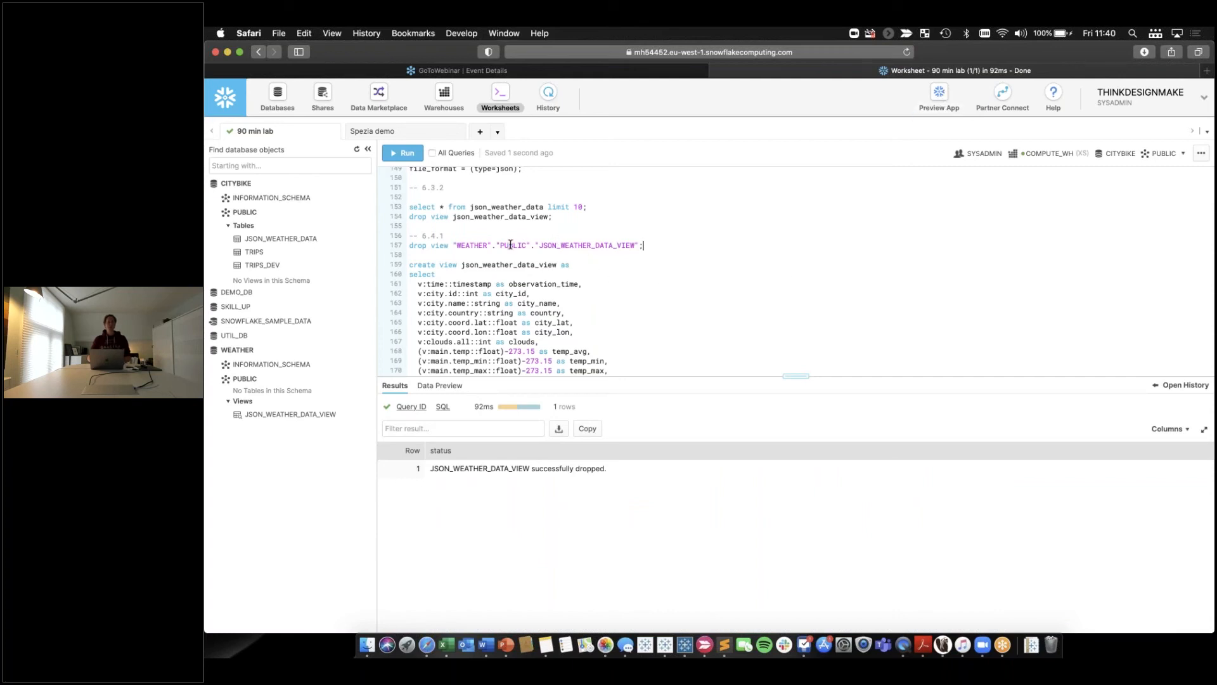
Refresh the database objects and look through the WEATHER database's INFORMATION_SCHEMA views and PUBLIC schema
click(476, 264)
click(355, 152)
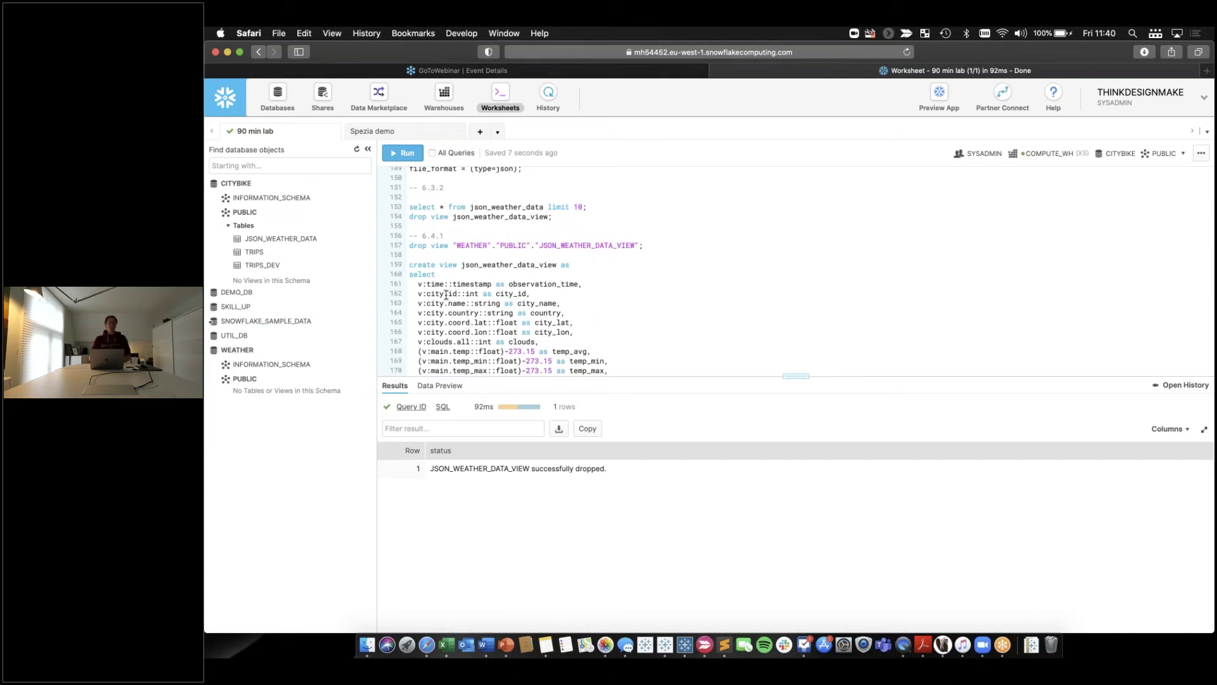
click(246, 368)
scroll(247, 412, down, 1)
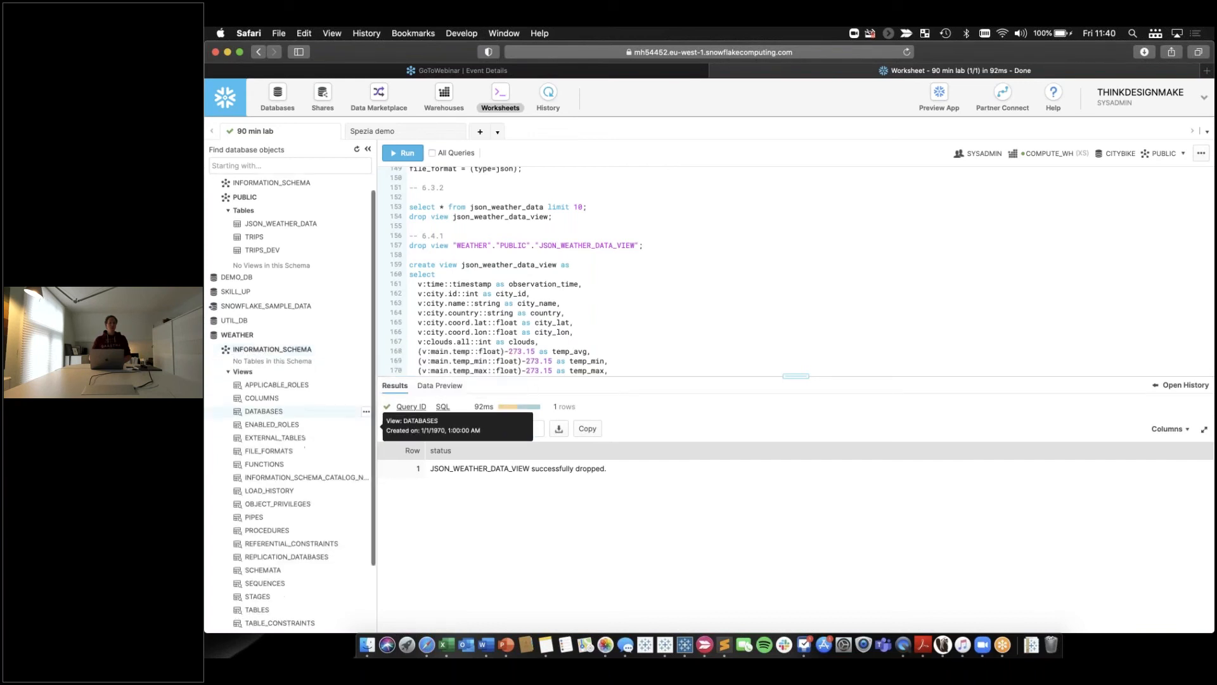
scroll(261, 606, down, 3)
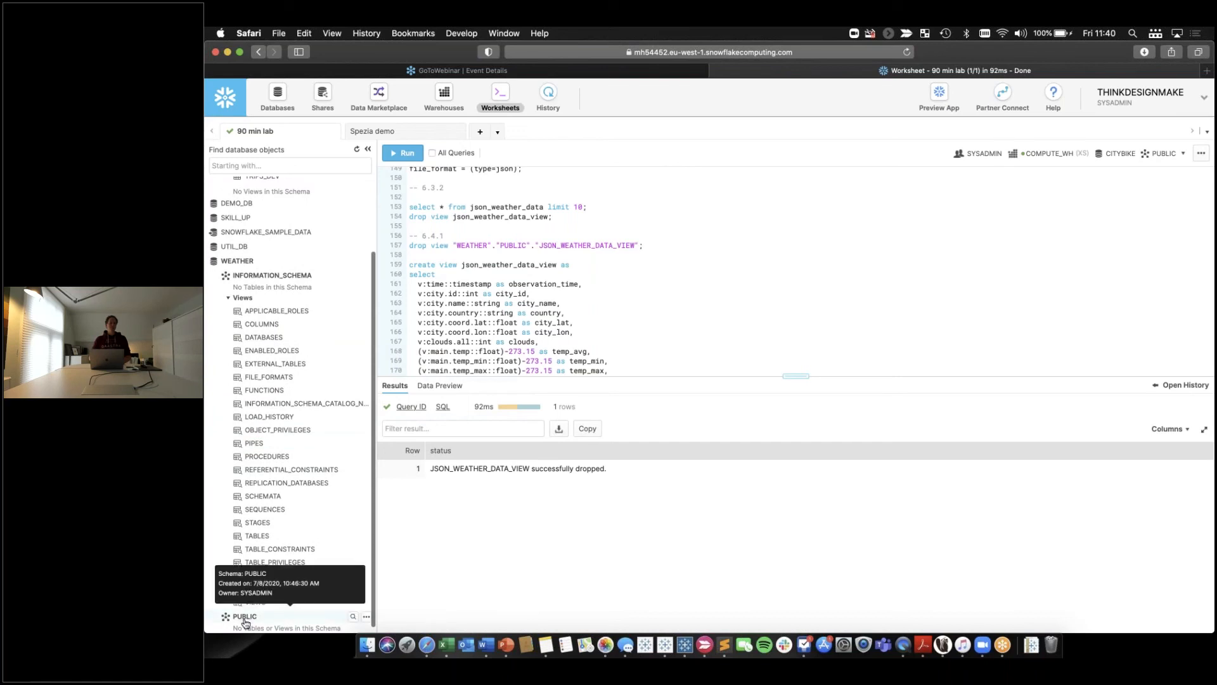
scroll(246, 624, up, 1)
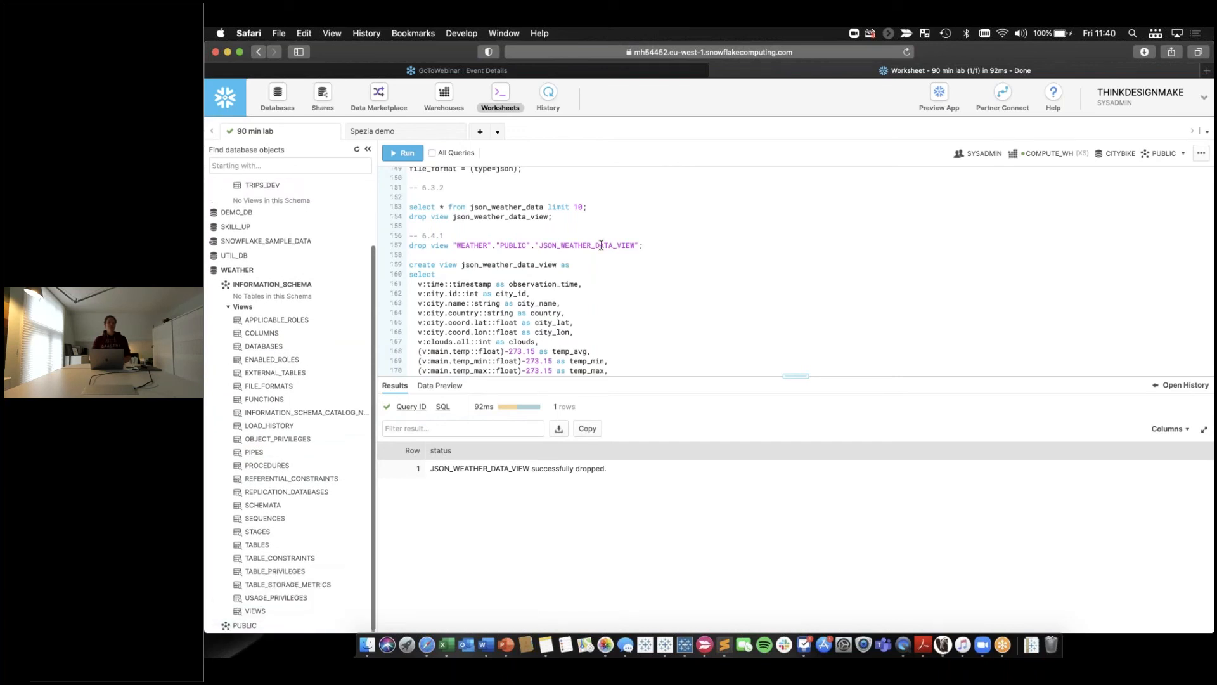
Run the create view json_weather_data_view statement in section 6.4.1 and highlight its v:time::timestamp expression
click(464, 266)
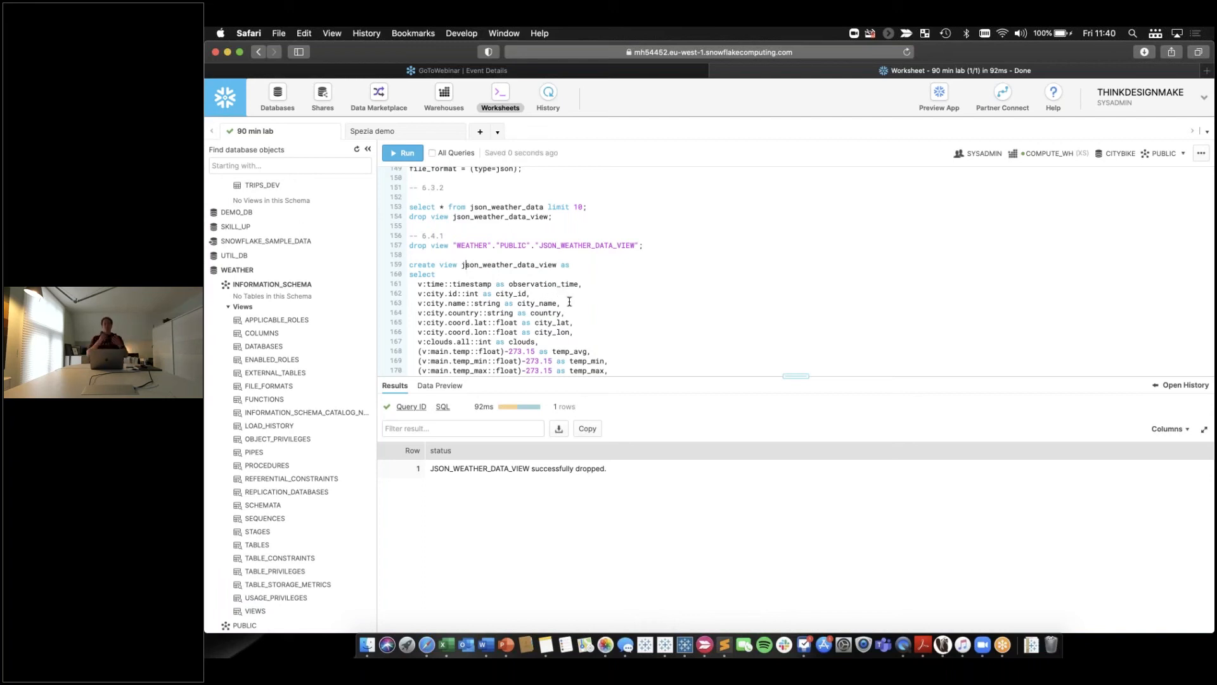
key(super+Return)
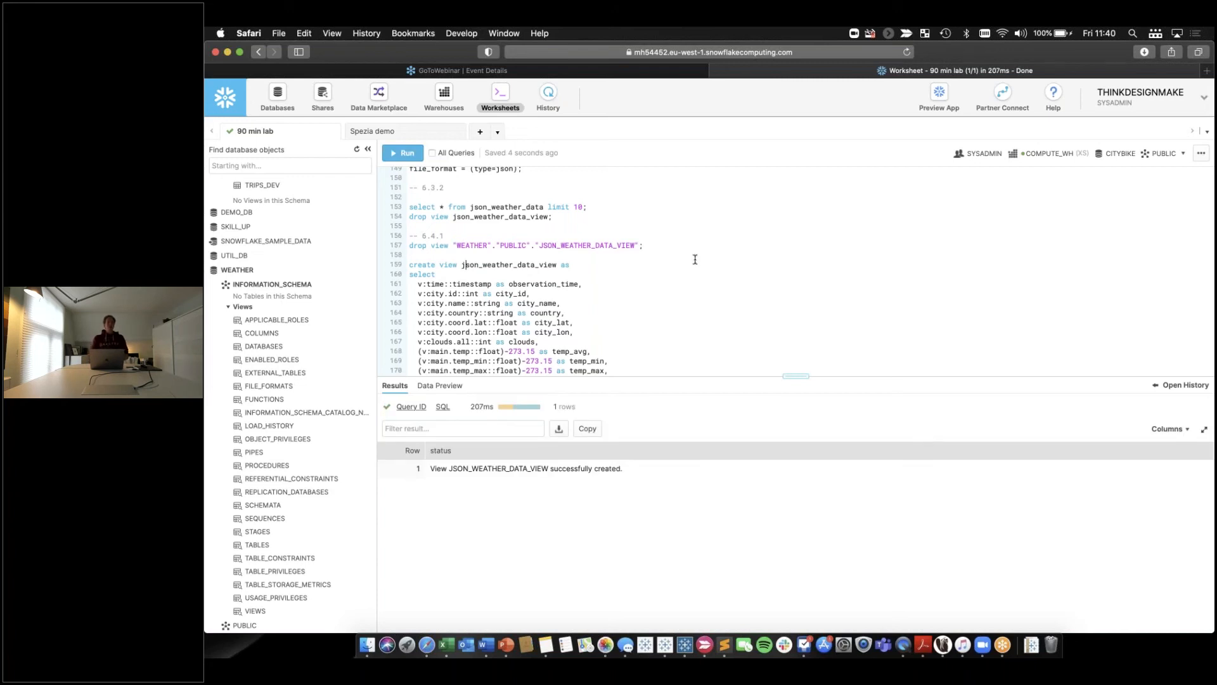
scroll(740, 262, down, 3)
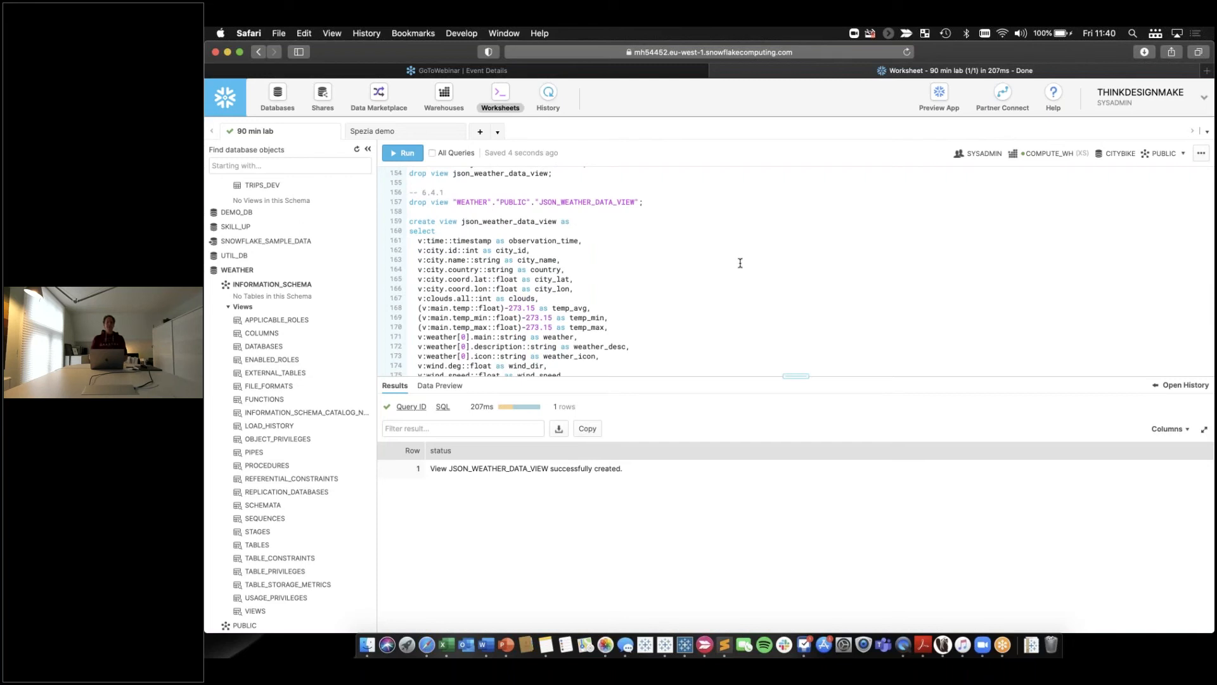
scroll(740, 263, down, 3)
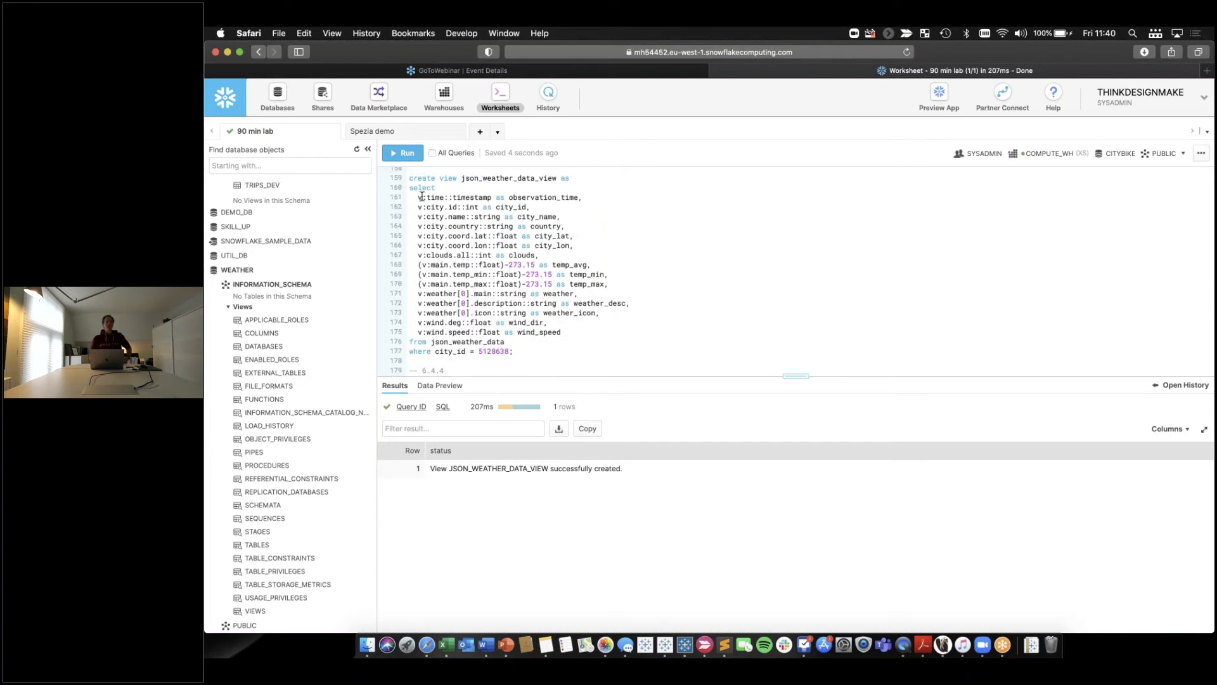
drag(417, 197, 492, 196)
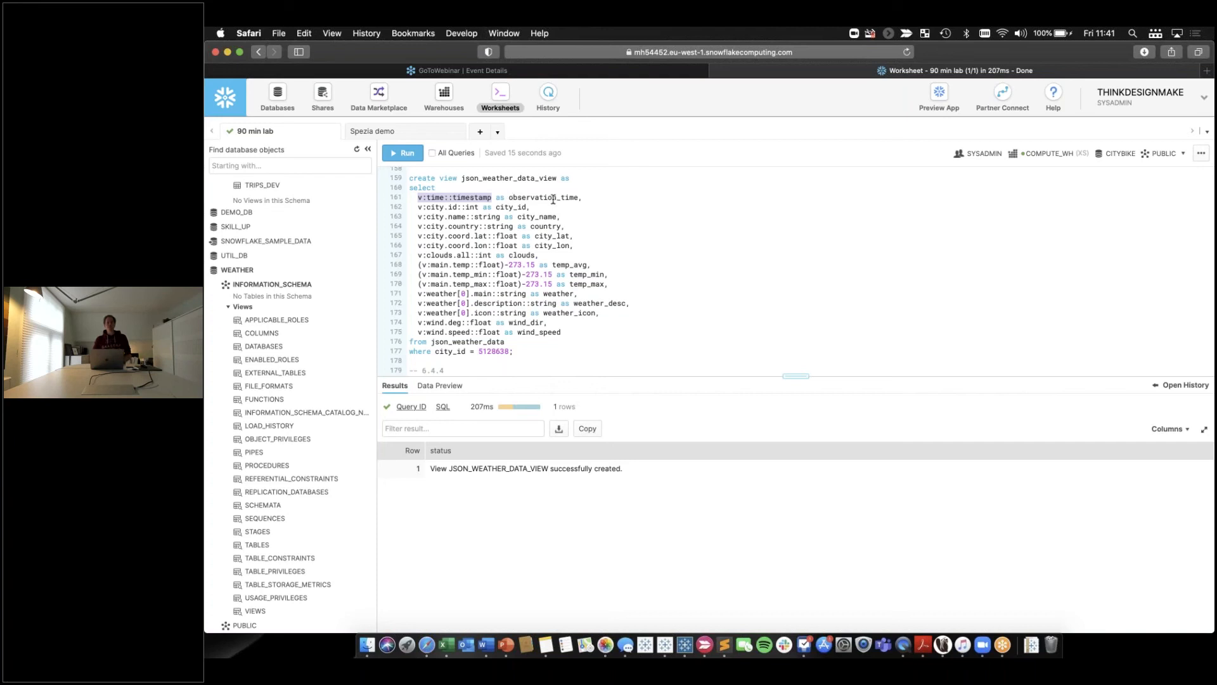
Query json_weather_data_view for the month '2018-01-01' with limit 20 in section 6.4.4 and look through the returned rows
scroll(497, 315, down, 5)
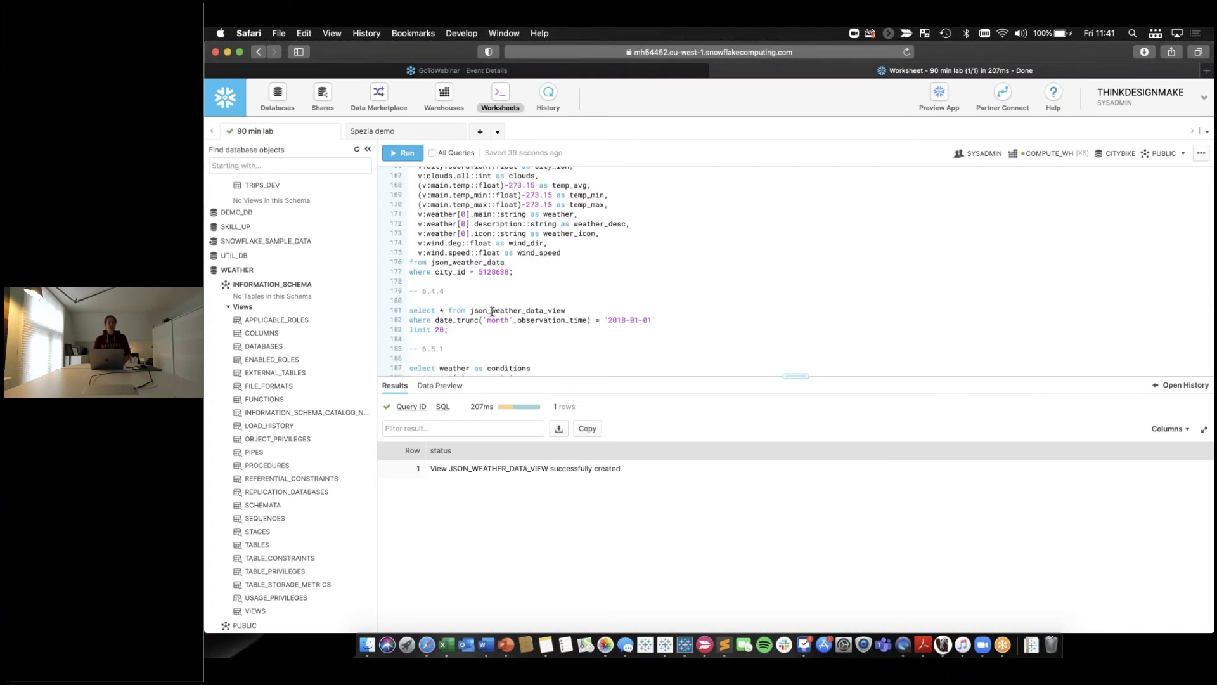
click(492, 312)
key(super+Return)
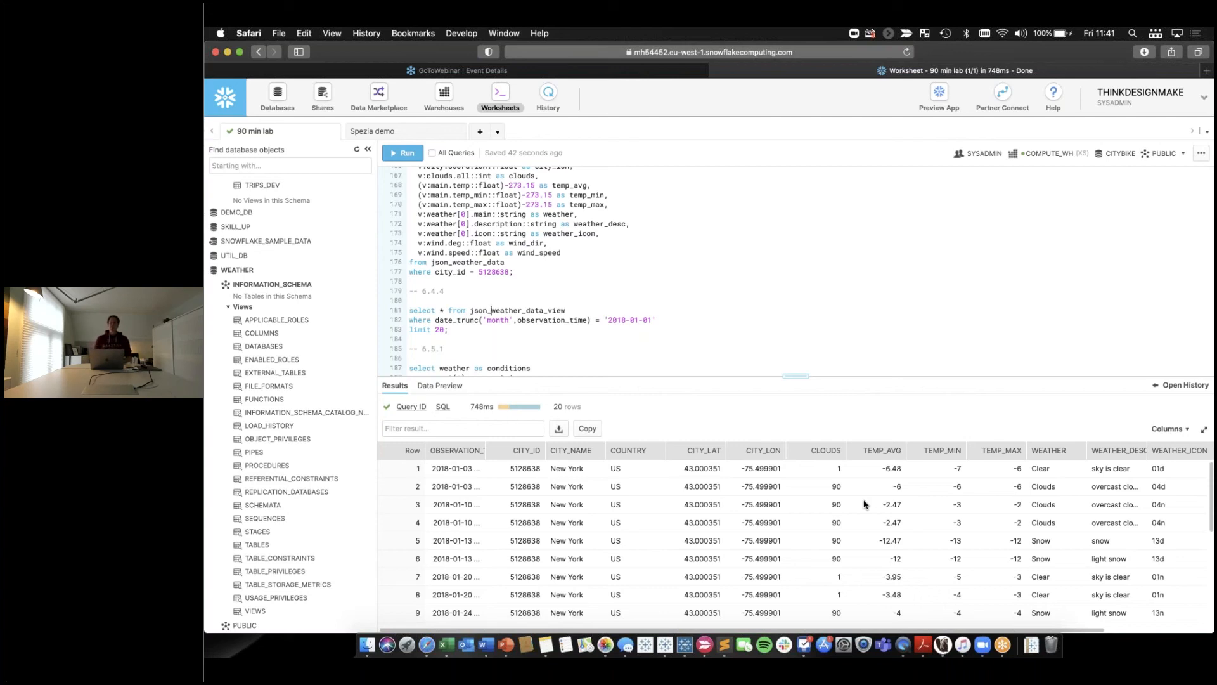
scroll(865, 504, down, 5)
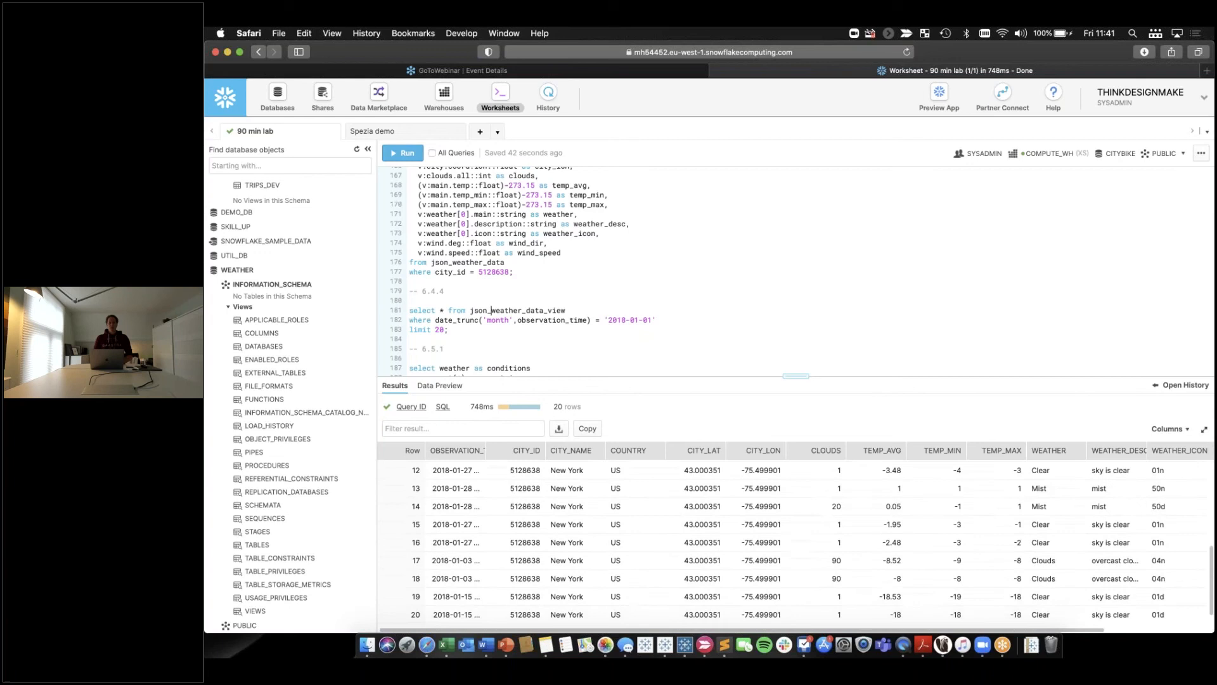
Examine the remaining worksheet statements from section 6.5.1 through 8.1.7, then return to the weather and trips join in 6.5.1
scroll(809, 321, down, 5)
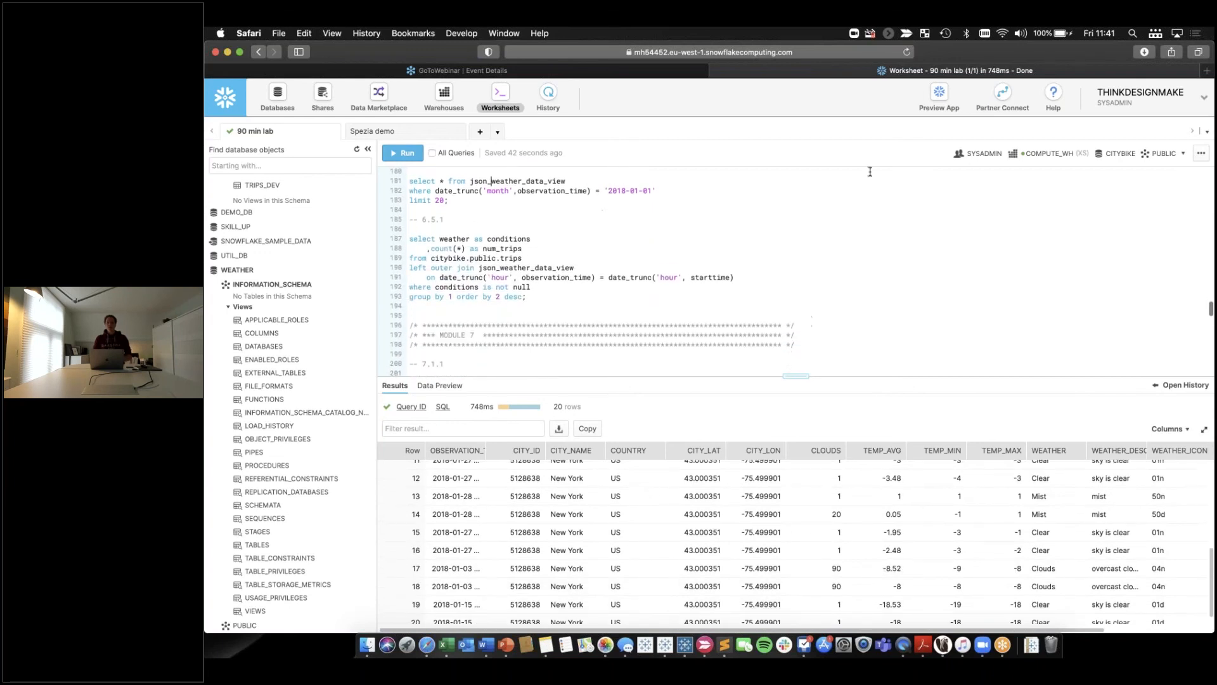
scroll(802, 281, down, 15)
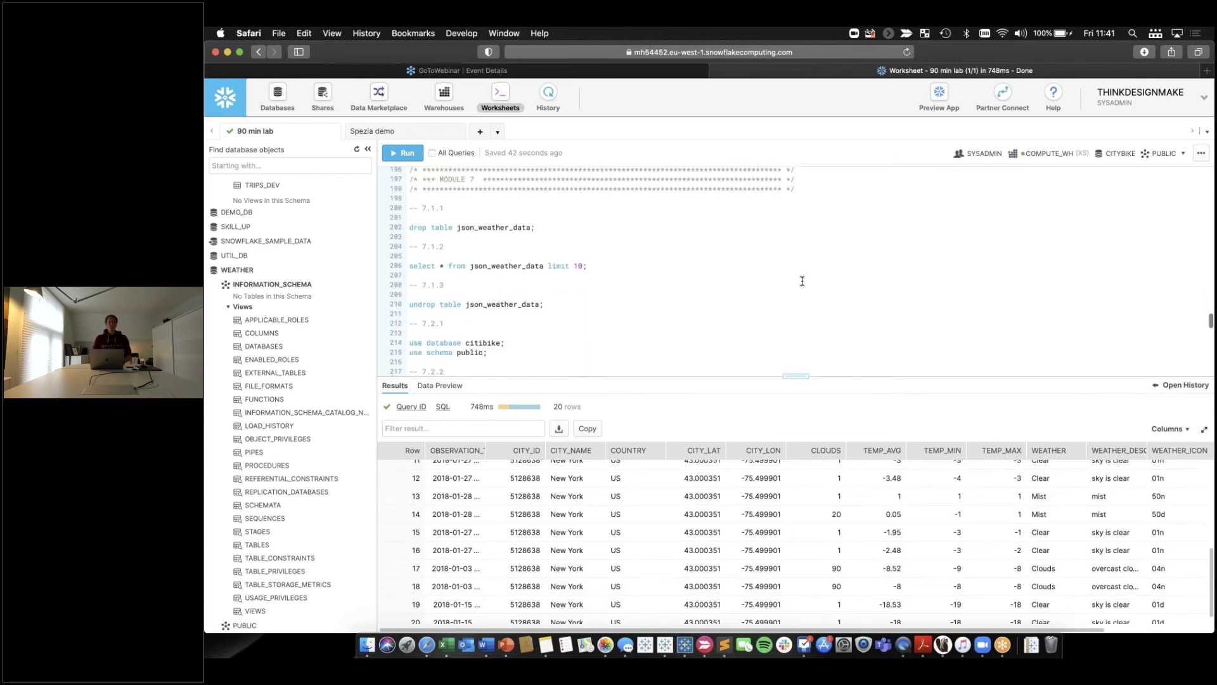
scroll(802, 281, up, 2)
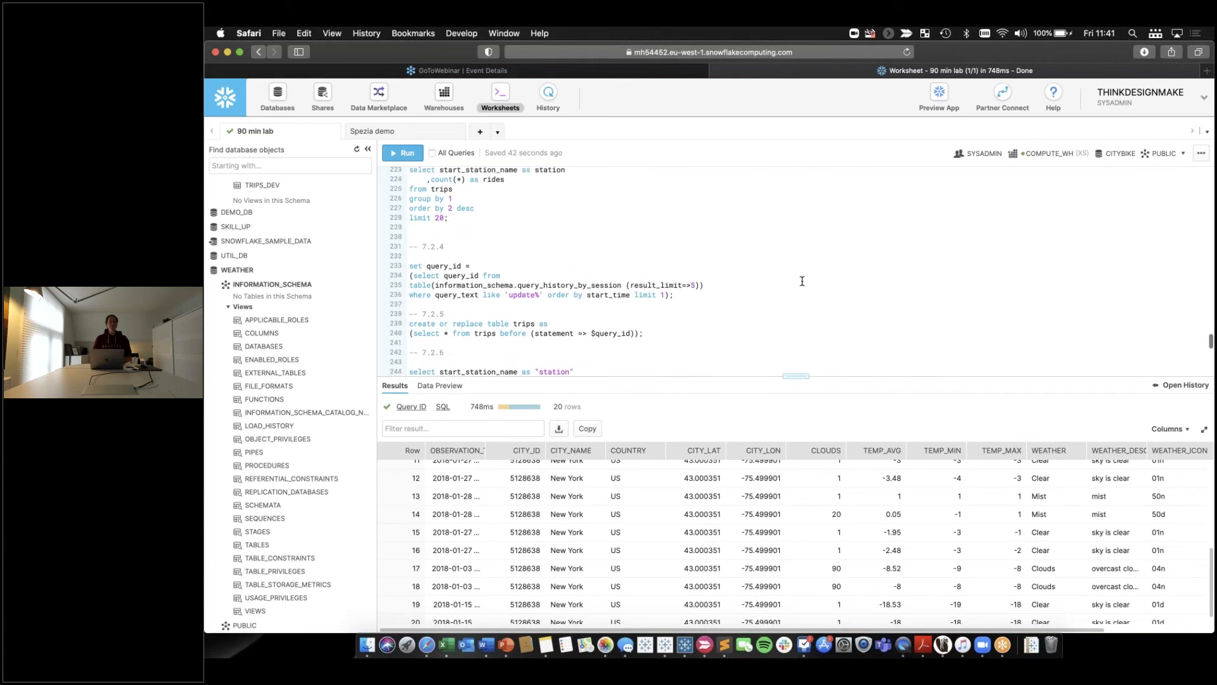
scroll(802, 281, down, 10)
scroll(802, 281, down, 3)
scroll(802, 281, down, 1)
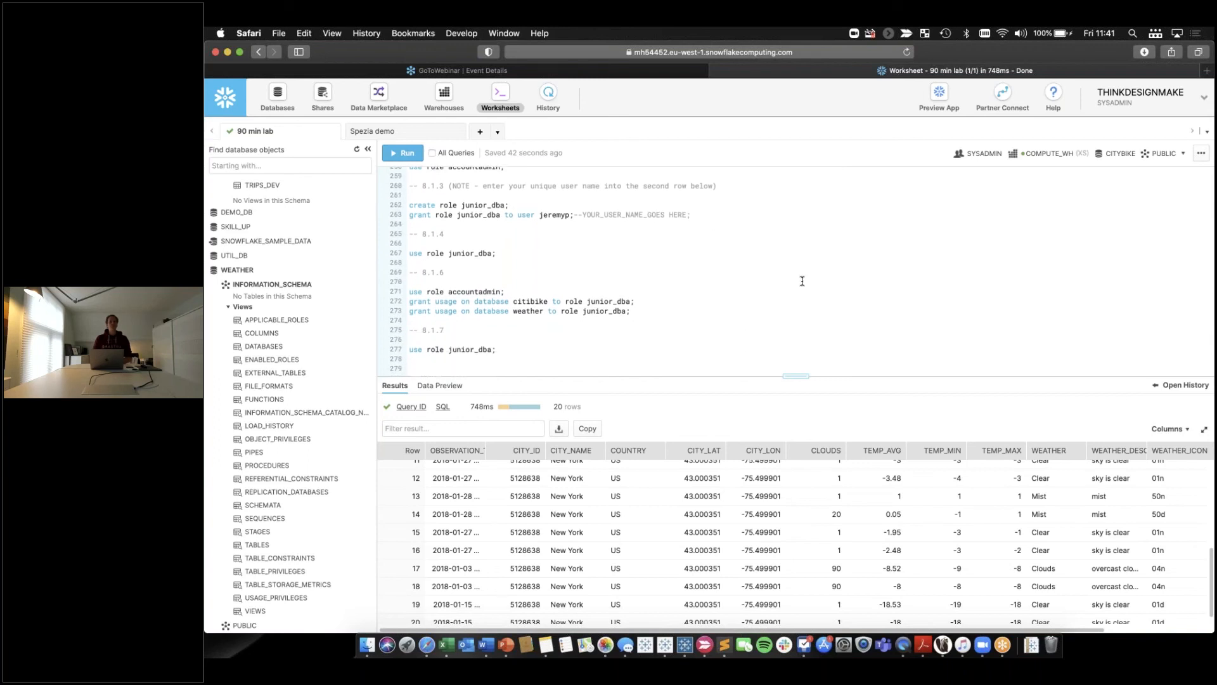
scroll(802, 281, up, 2)
scroll(802, 281, up, 8)
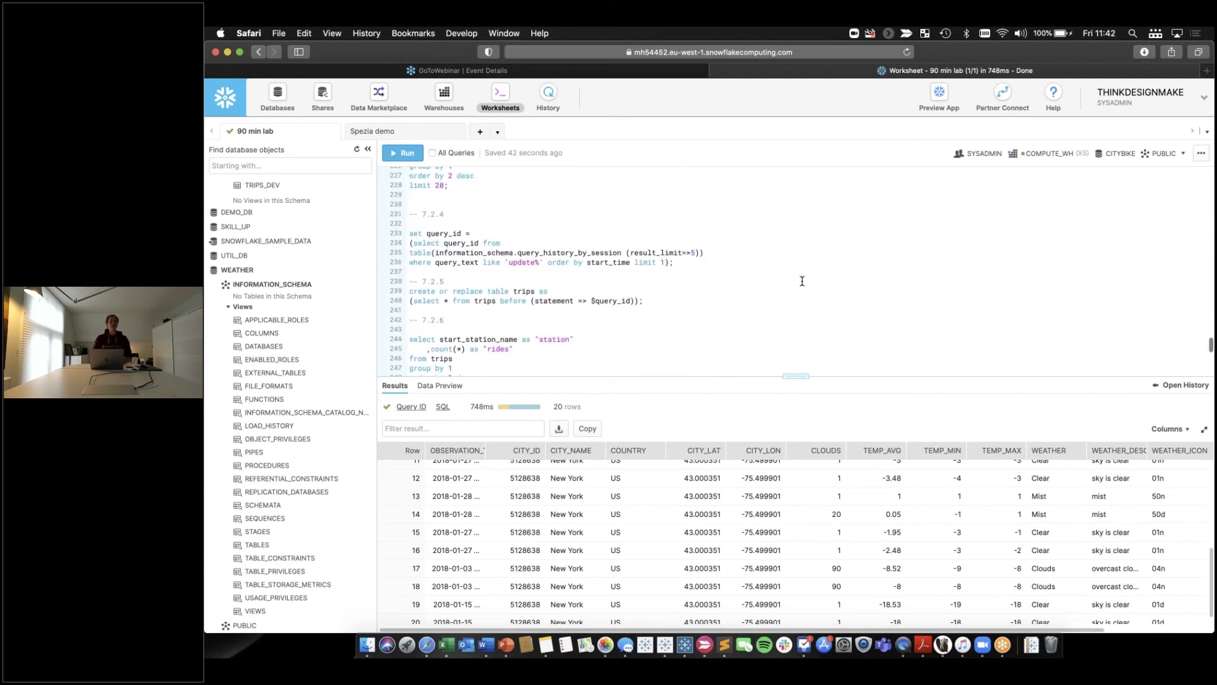
scroll(802, 281, up, 6)
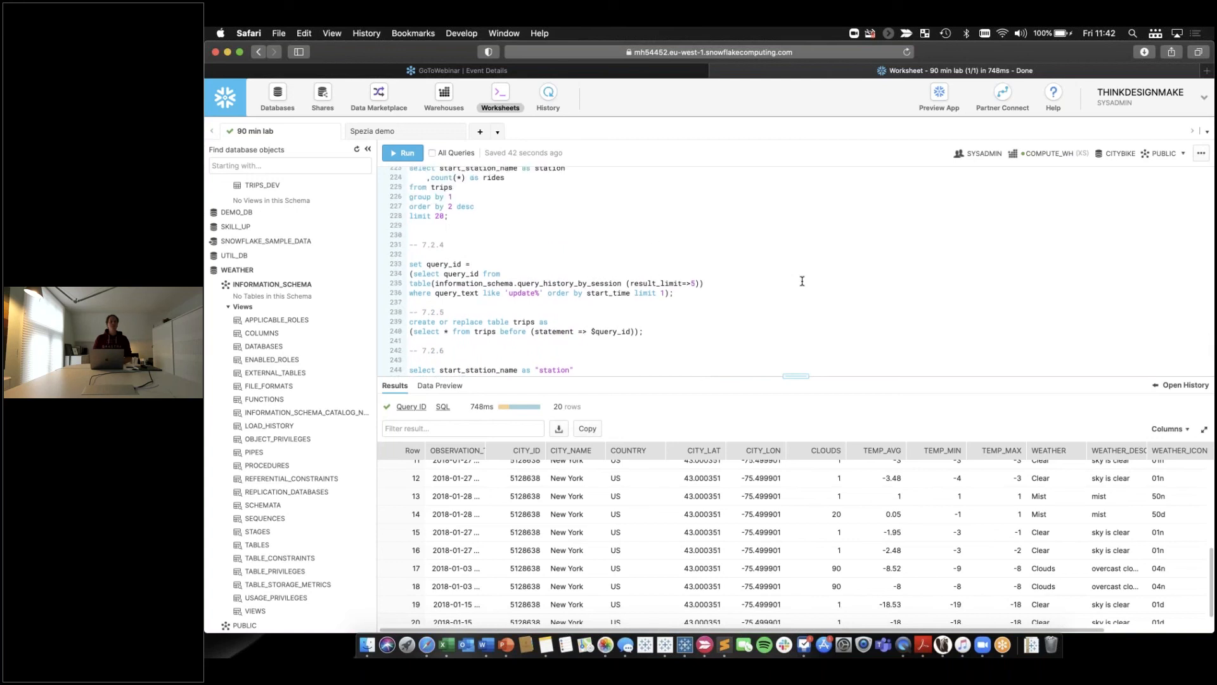
scroll(802, 281, up, 7)
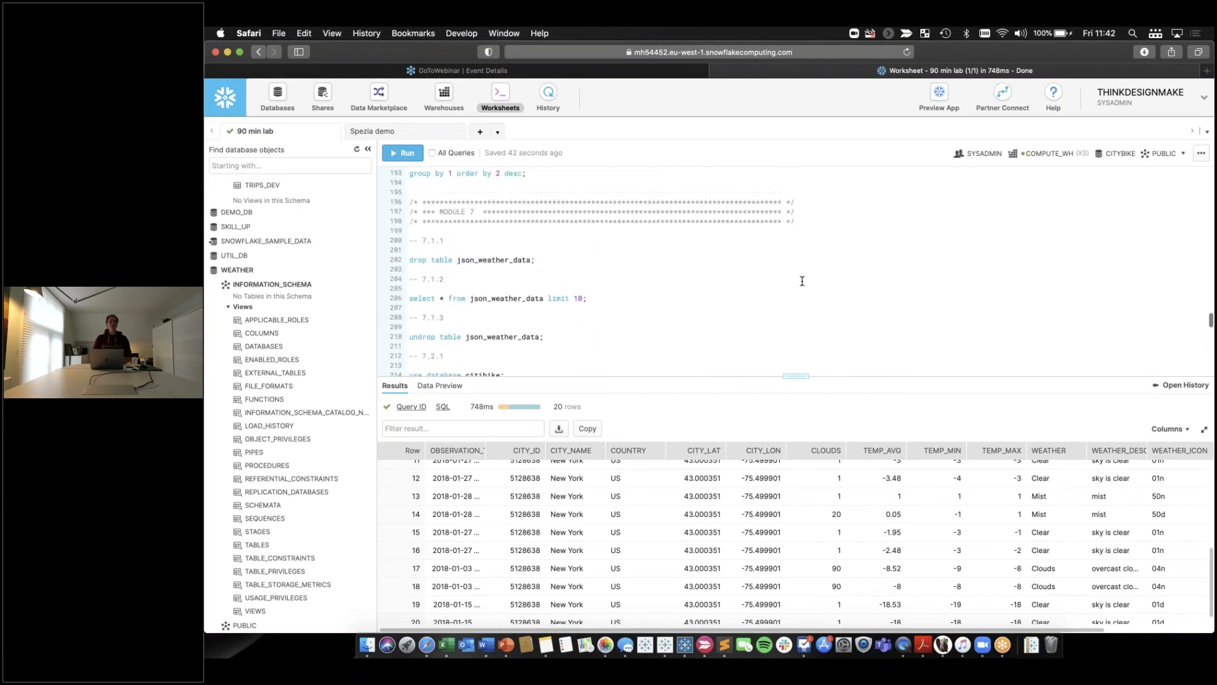
scroll(802, 281, up, 1)
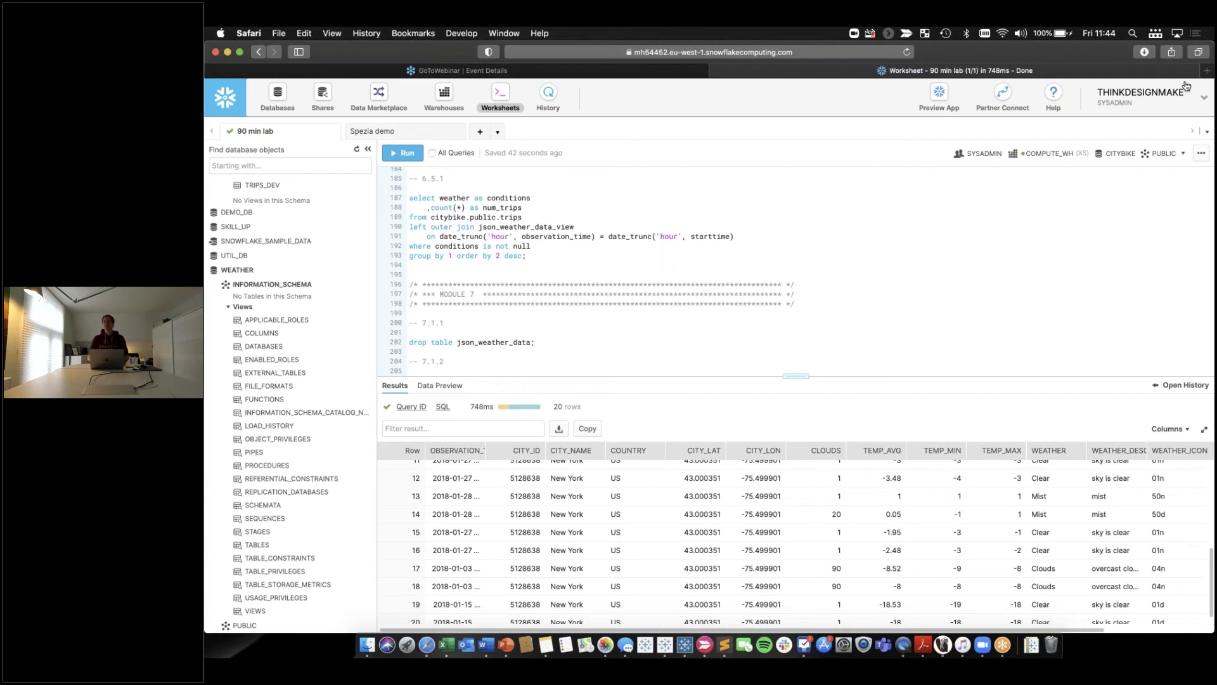
Search the web for "time travel snowflake" in a new browser tab and open the Understanding & Using Time Travel documentation page
click(1205, 72)
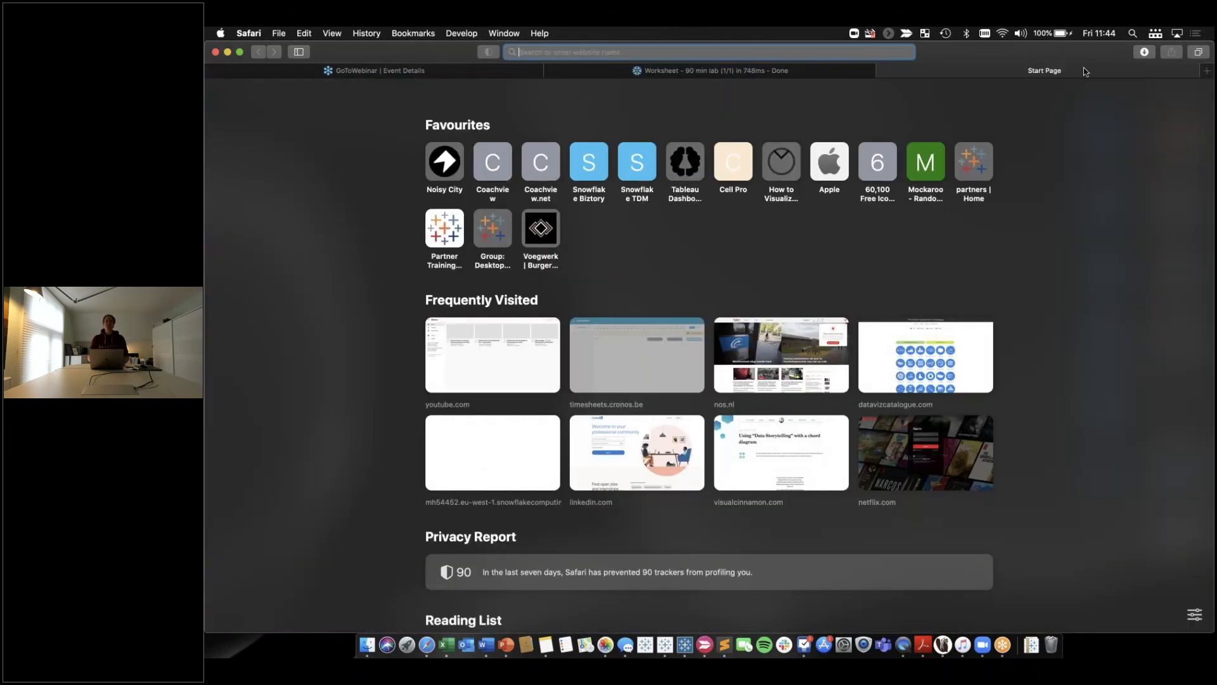
text(time tra)
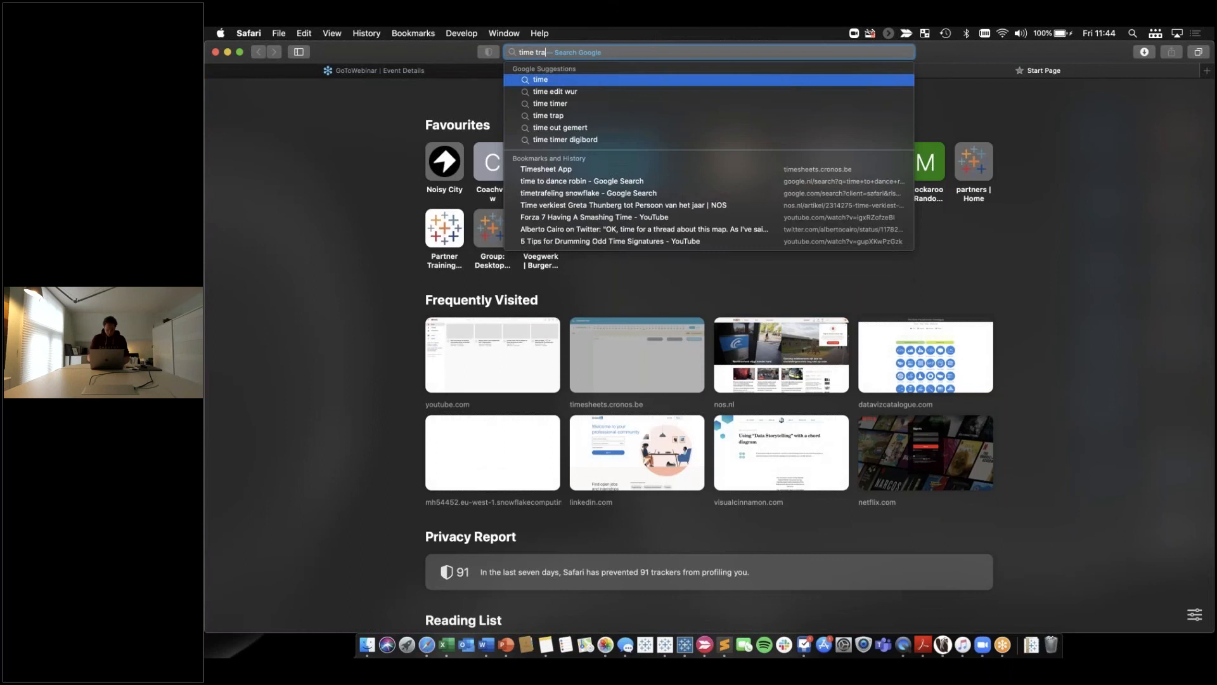
text(vel snowflake)
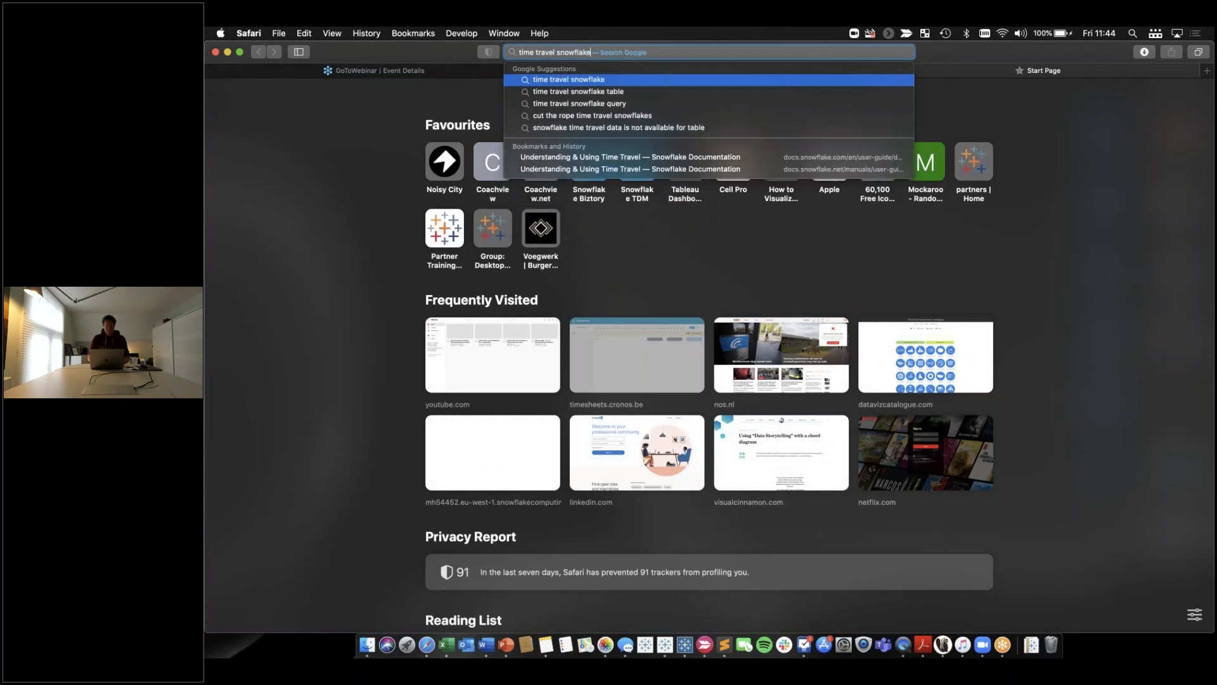
key(Return)
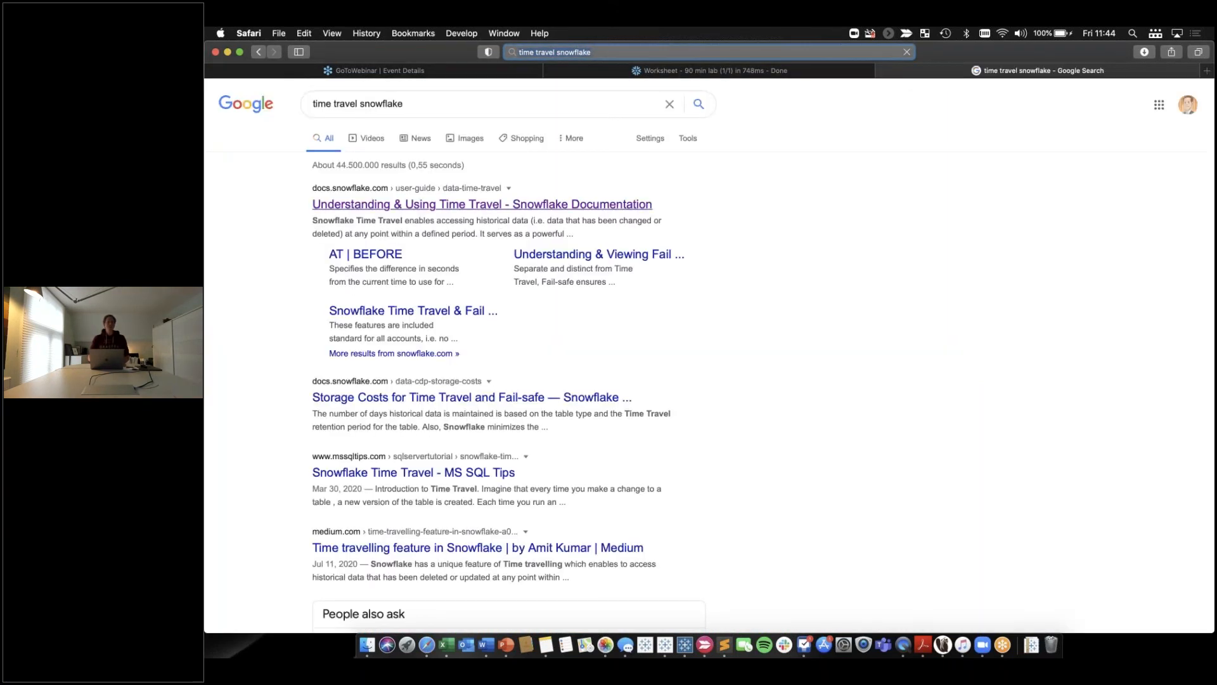
click(481, 204)
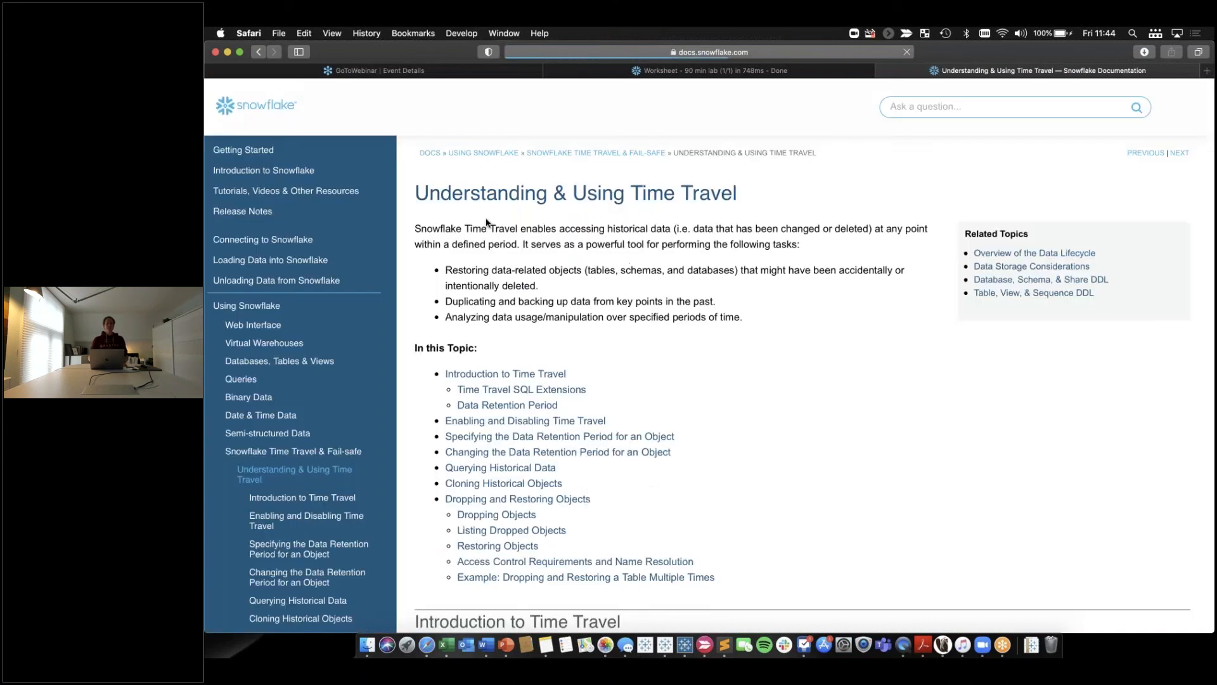
Examine the Time Travel documentation from the introduction and data retention period through the example queries for historical data
scroll(803, 385, down, 10)
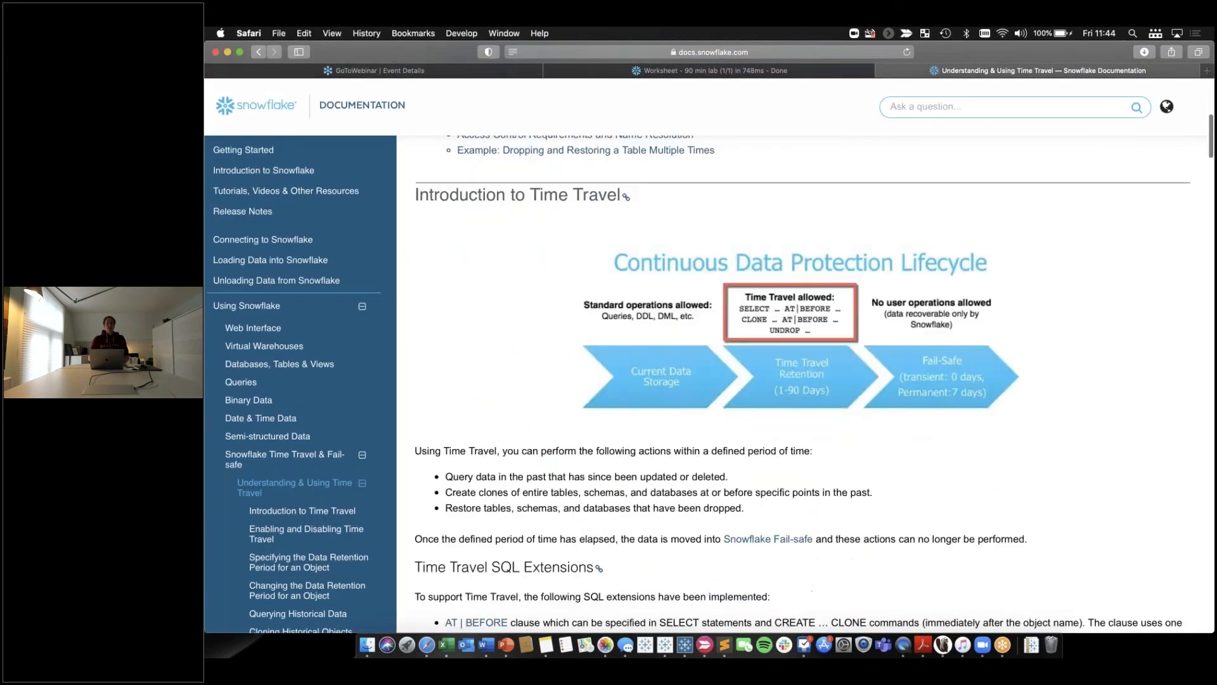
scroll(802, 385, down, 10)
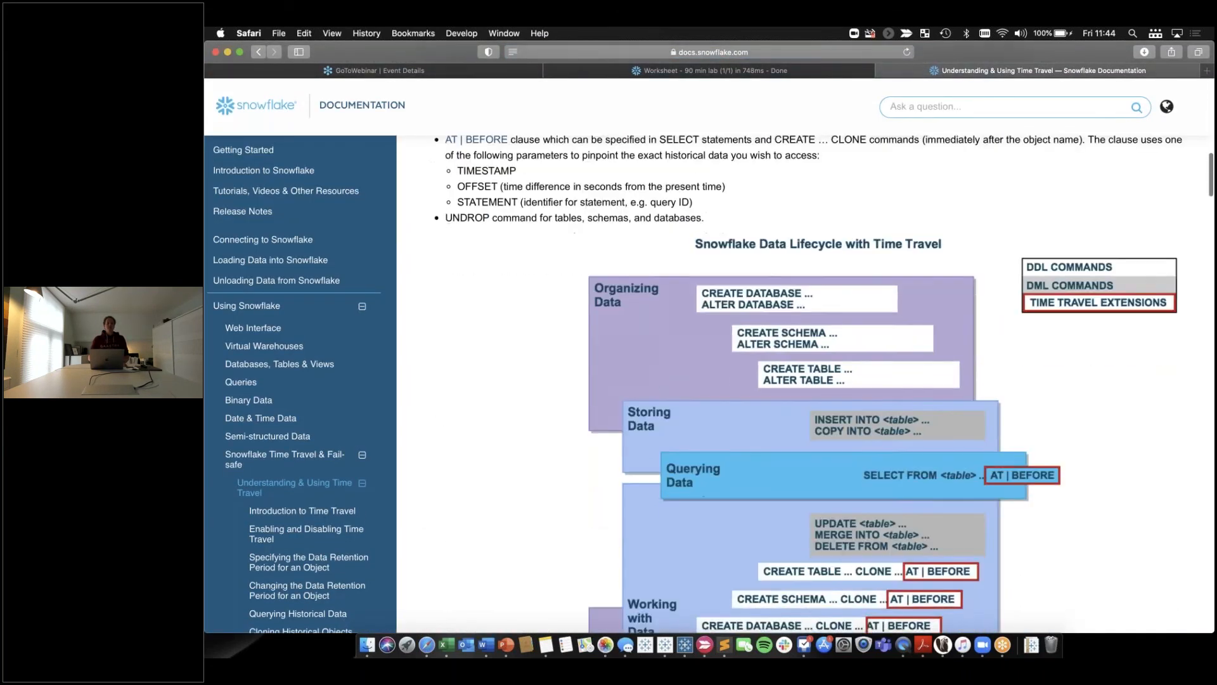
scroll(870, 256, down, 2)
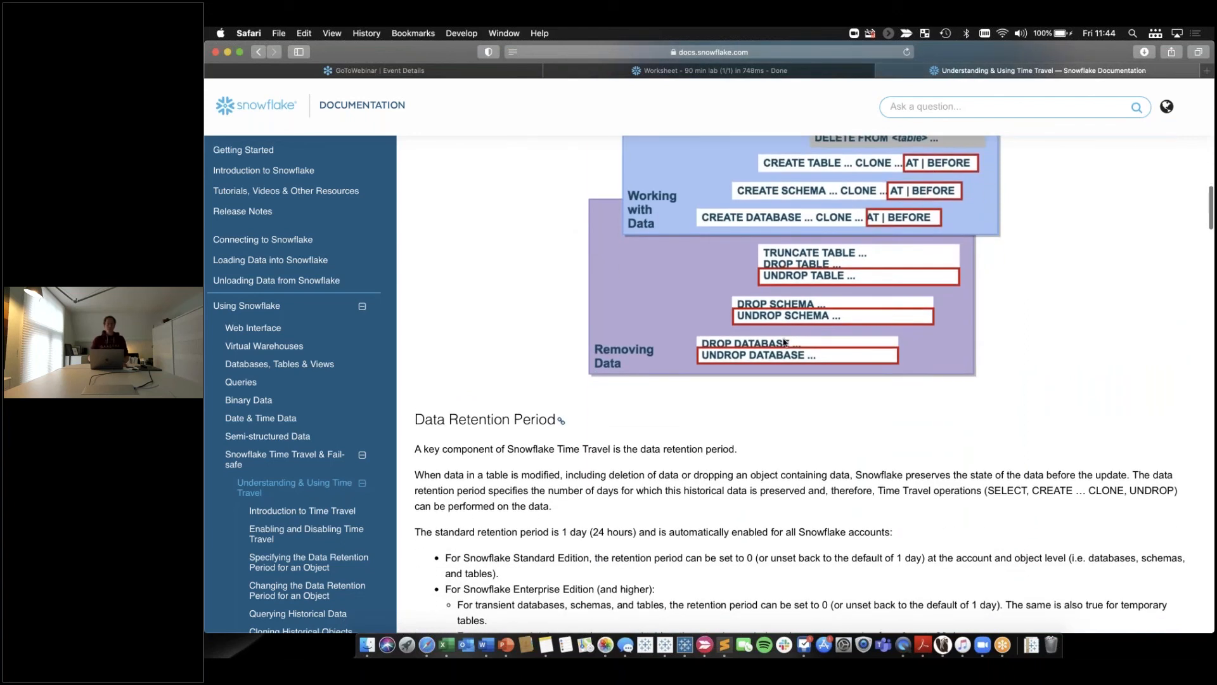
scroll(784, 342, down, 10)
scroll(785, 342, down, 20)
scroll(785, 342, down, 6)
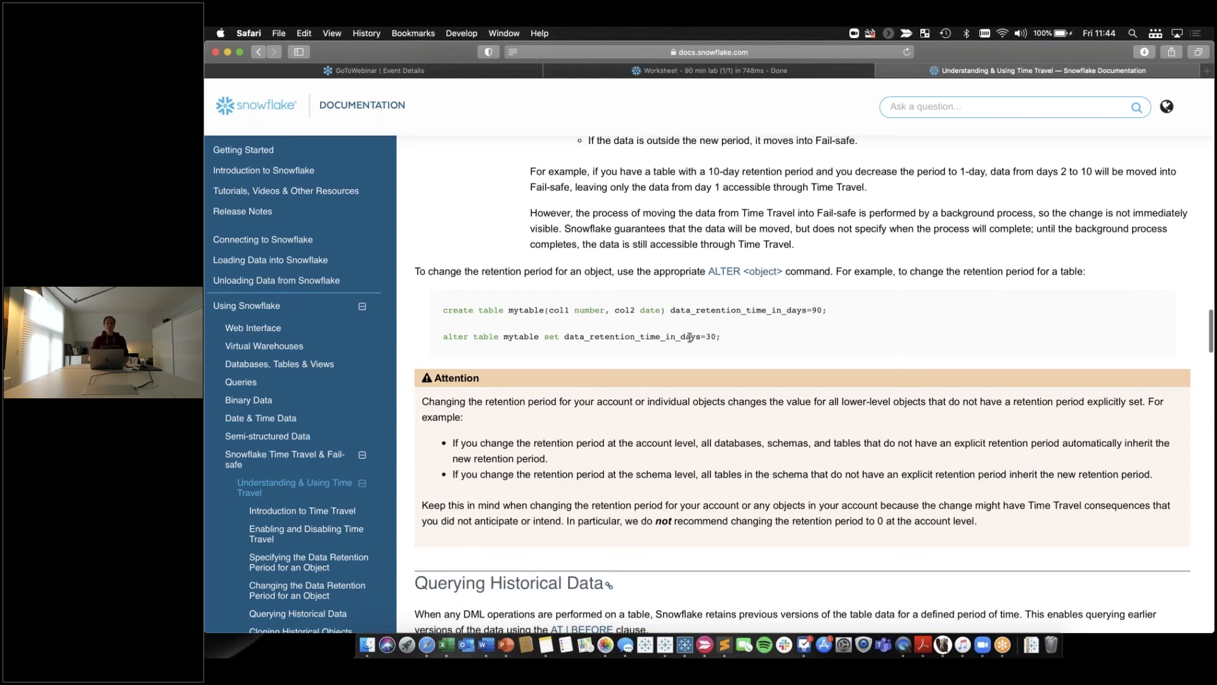
scroll(704, 341, down, 15)
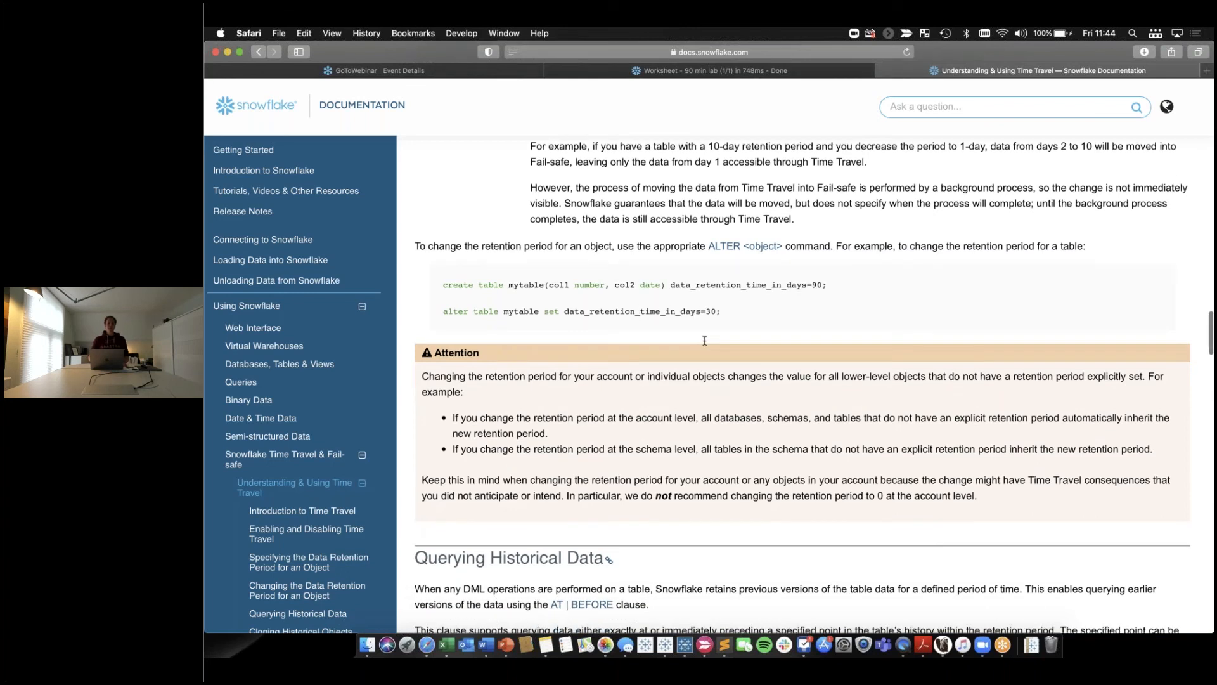
scroll(516, 208, up, 2)
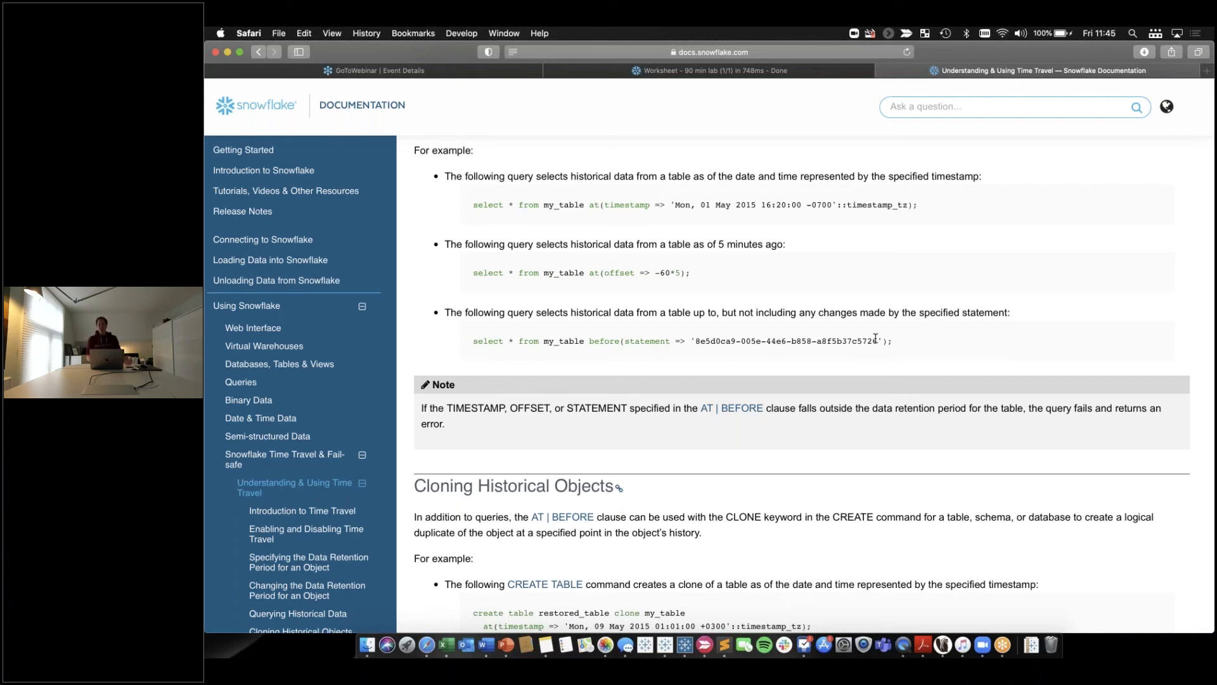
Open the query history in the Snowflake tab and widen the Query ID column to show more of the IDs
click(652, 70)
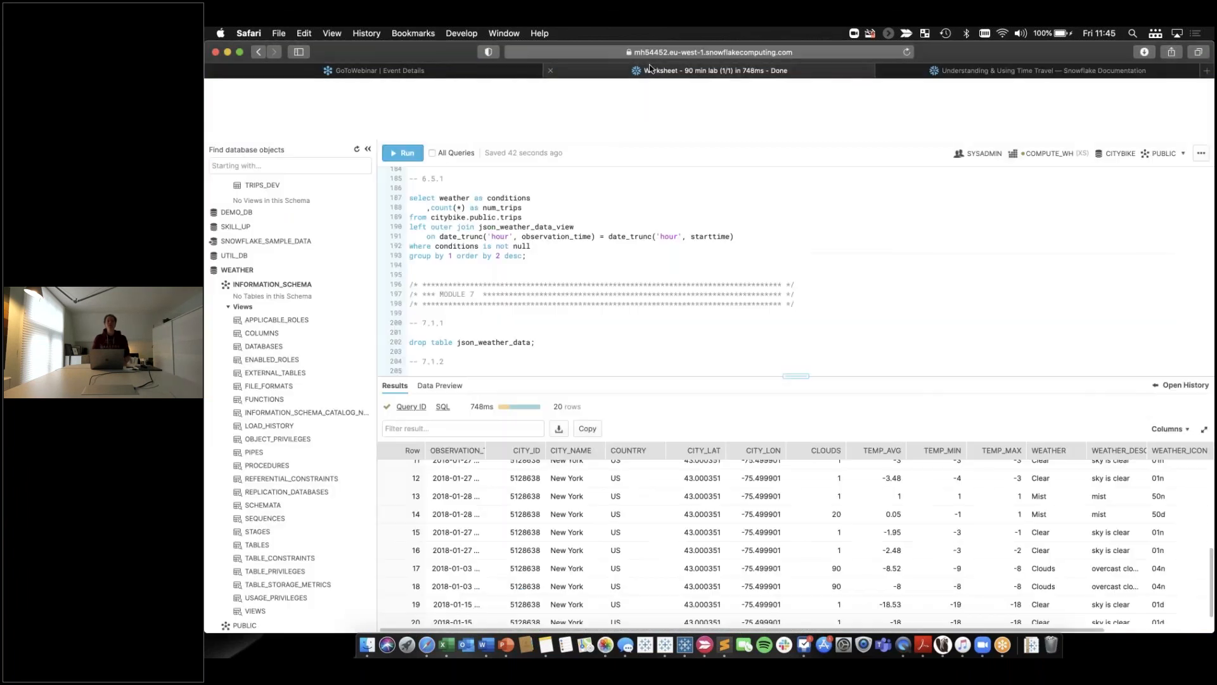
click(549, 95)
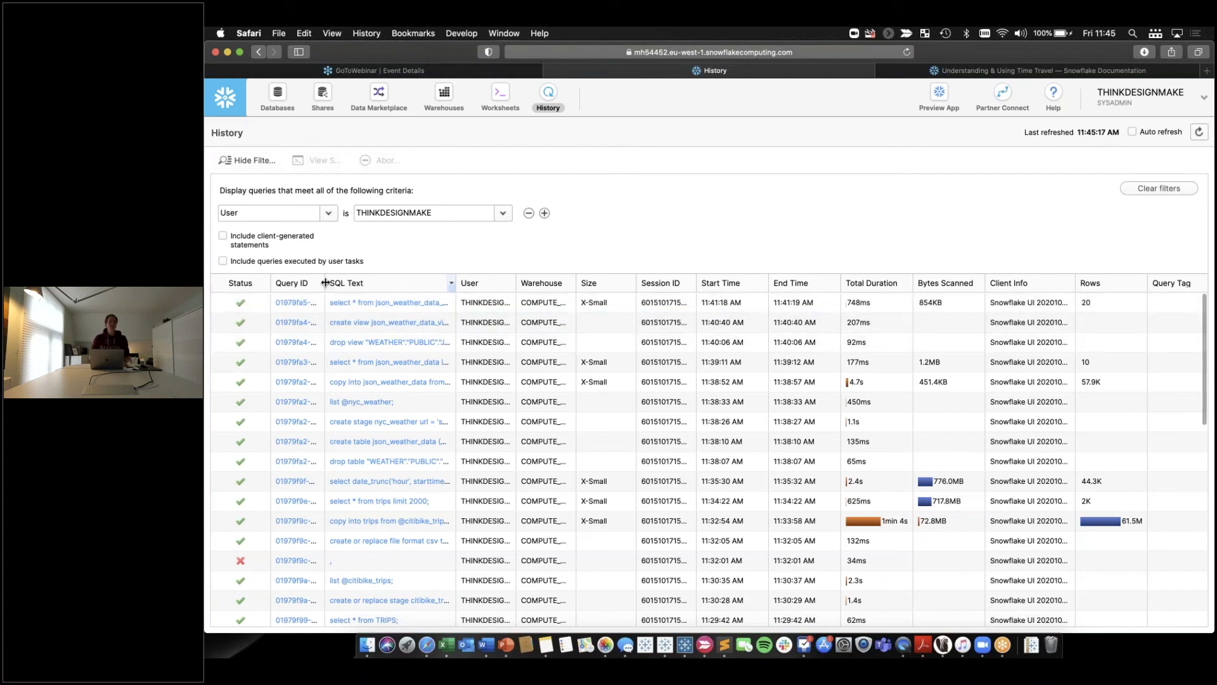
drag(325, 283, 425, 283)
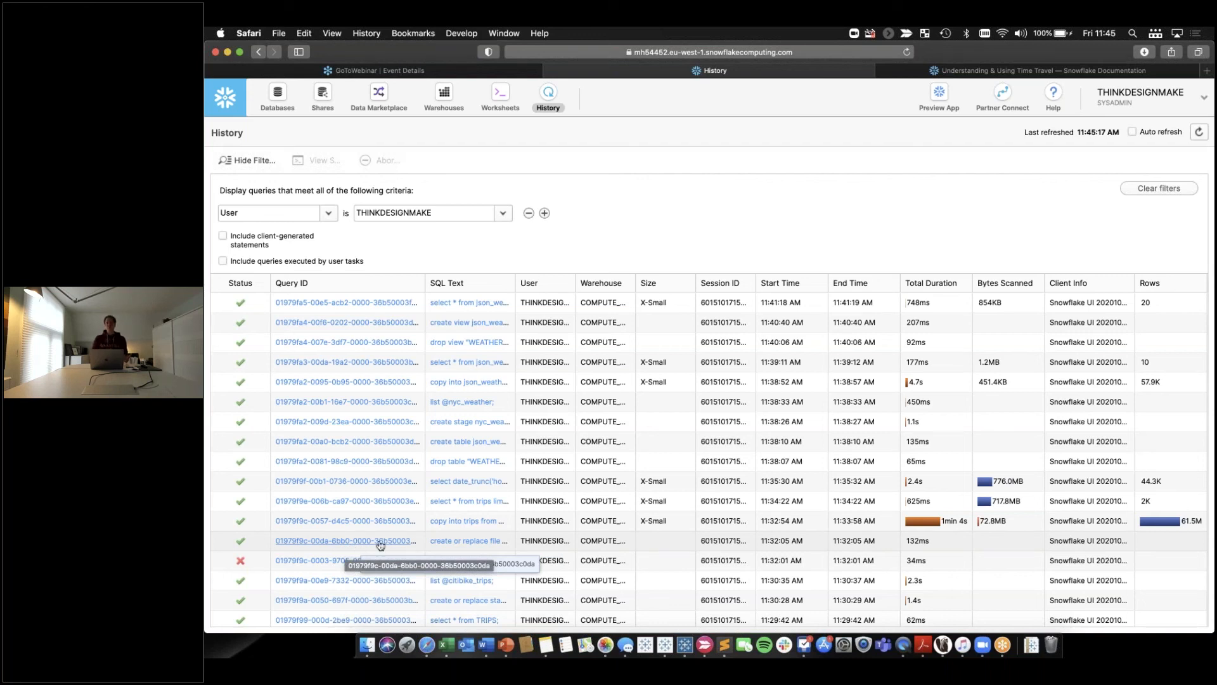
Return to the Time Travel documentation and review cloning historical objects, dropping objects, and the data retention period
click(972, 73)
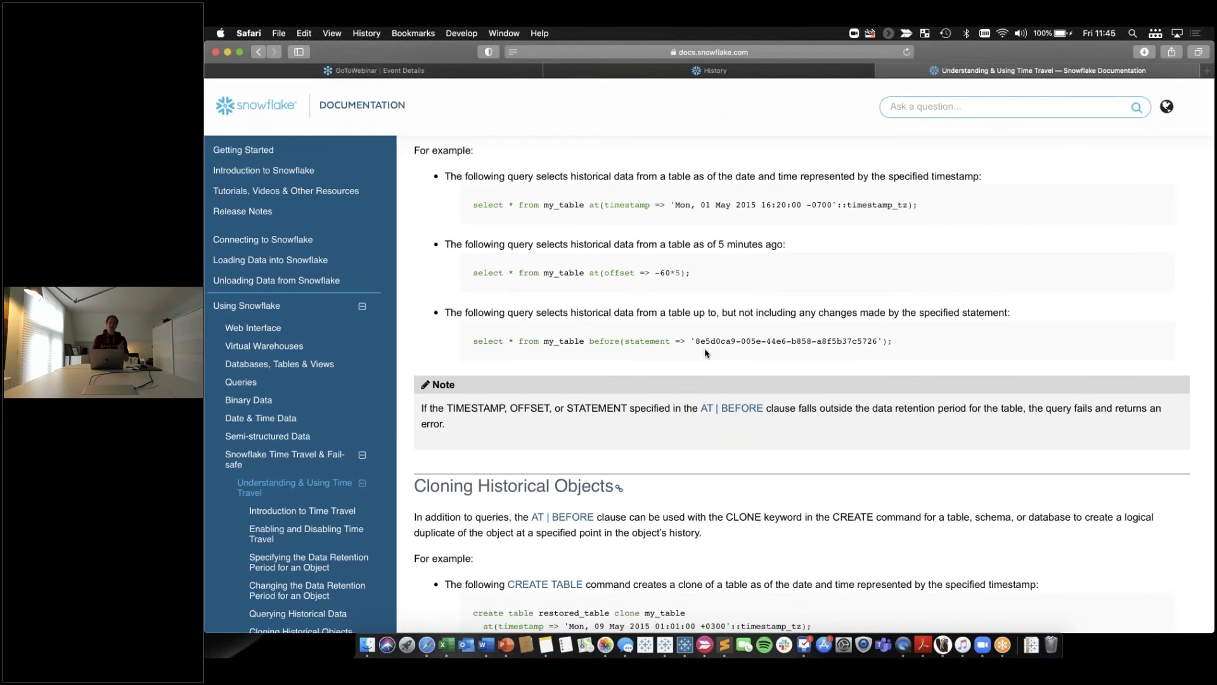
scroll(747, 400, down, 5)
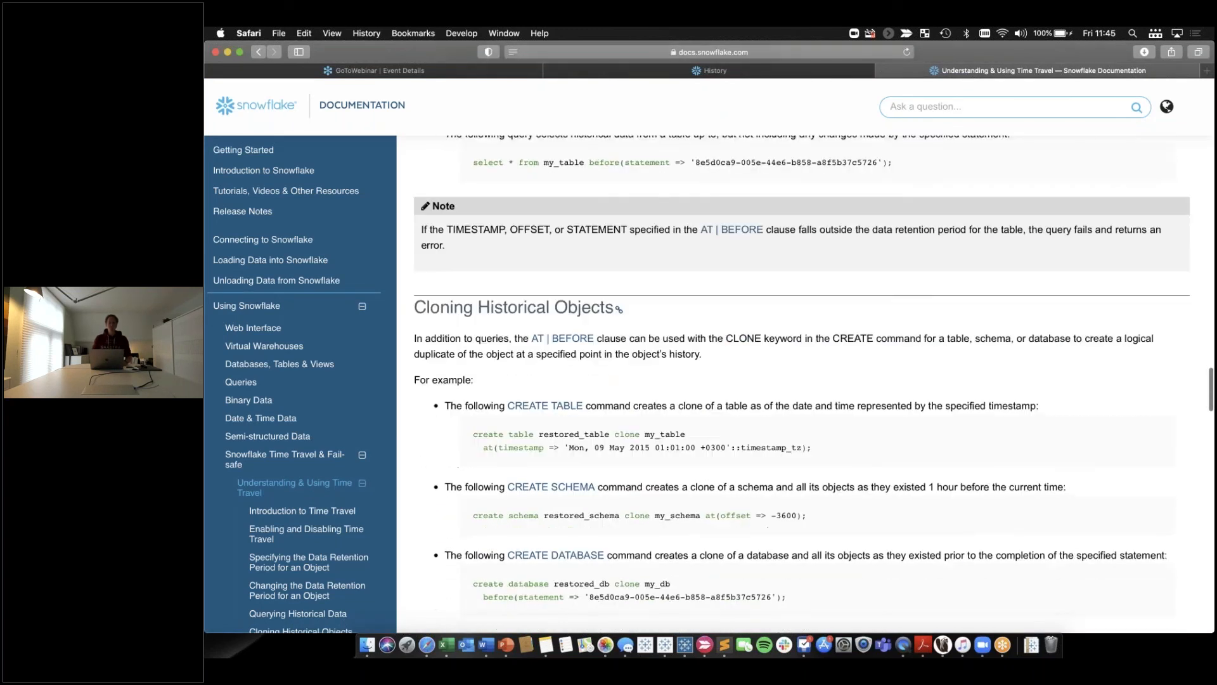
scroll(802, 384, down, 5)
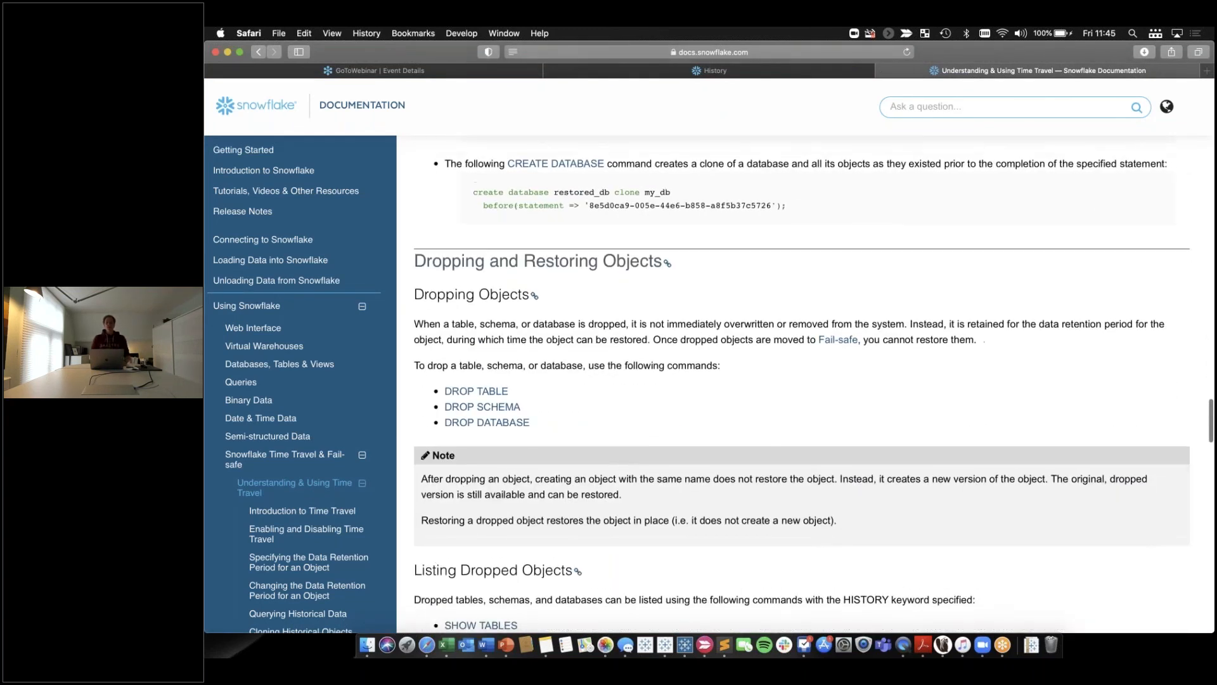
scroll(801, 384, up, 8)
scroll(801, 384, up, 15)
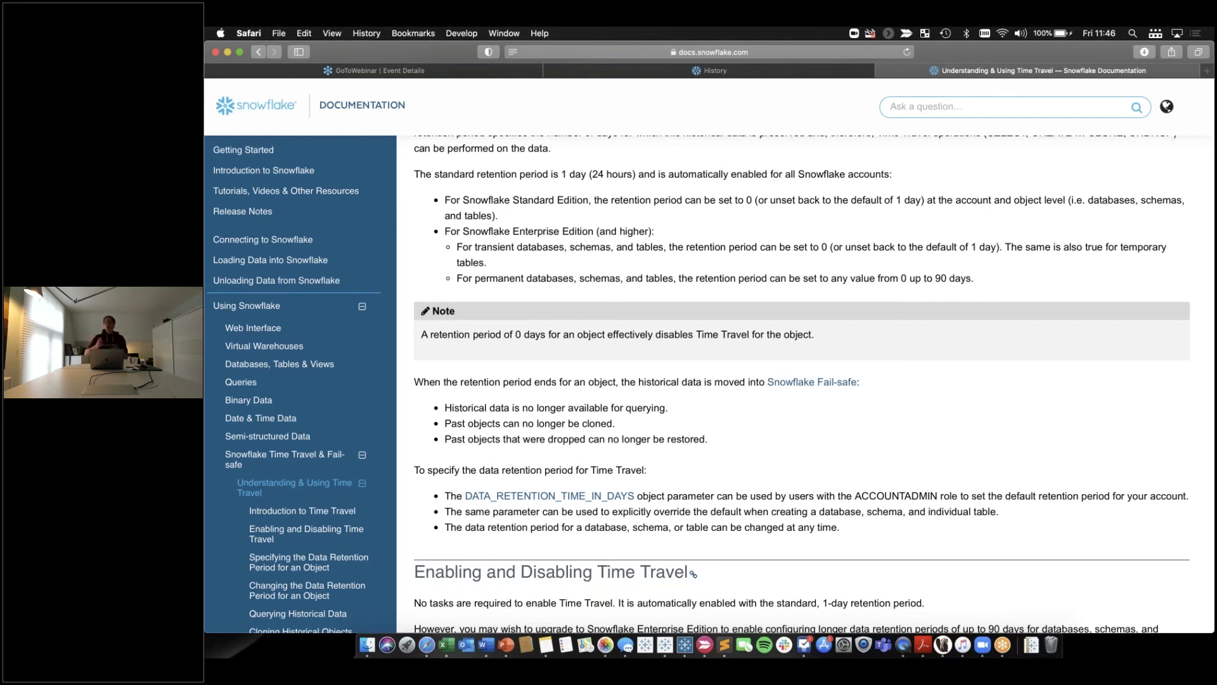
click(1208, 112)
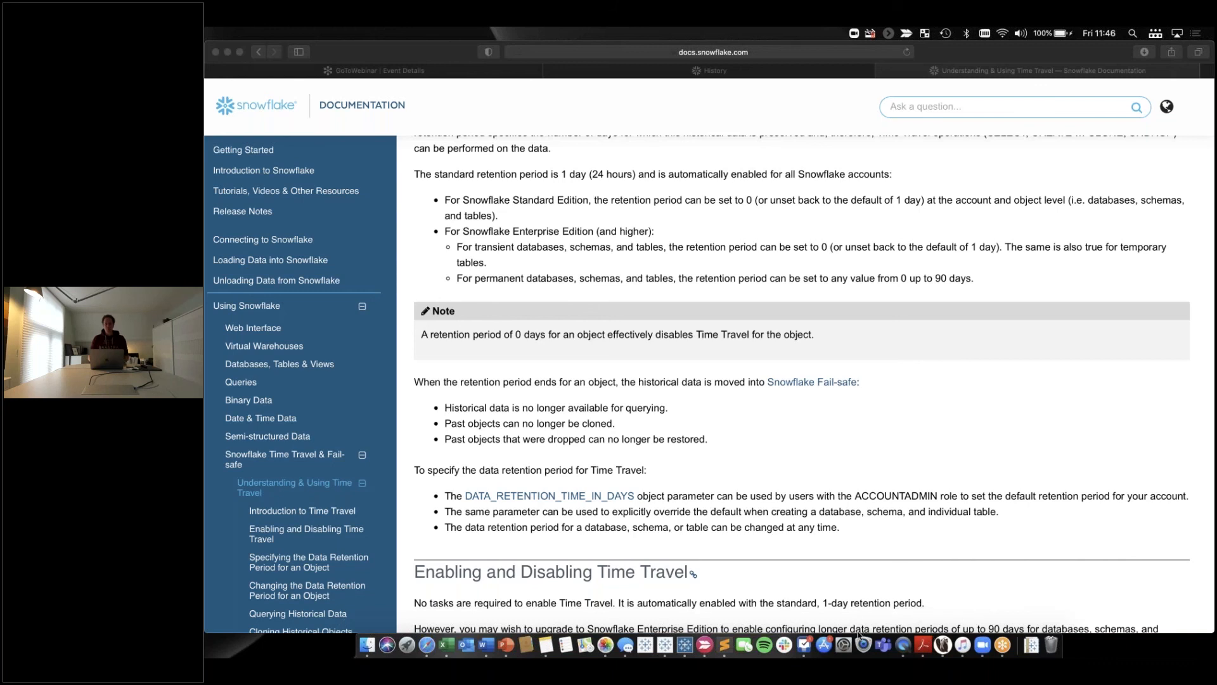
Switch to DBeaver, add two line breaks after the count query in Script-10, and widen the editor area
click(943, 646)
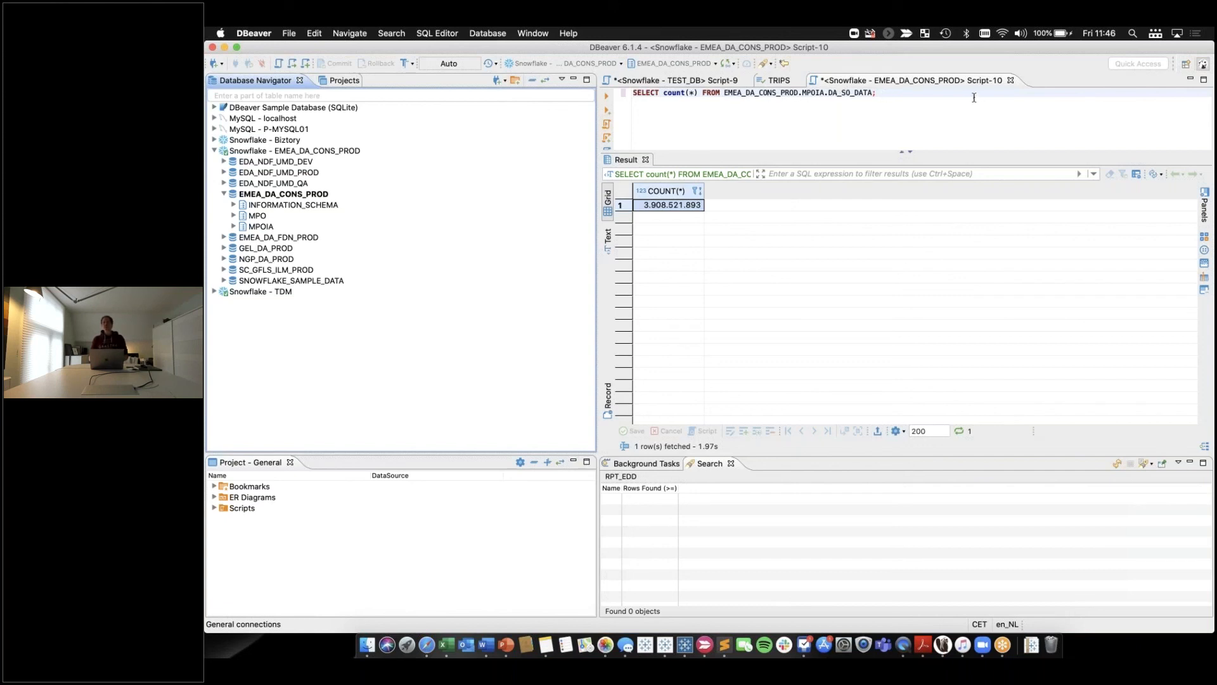
click(1000, 108)
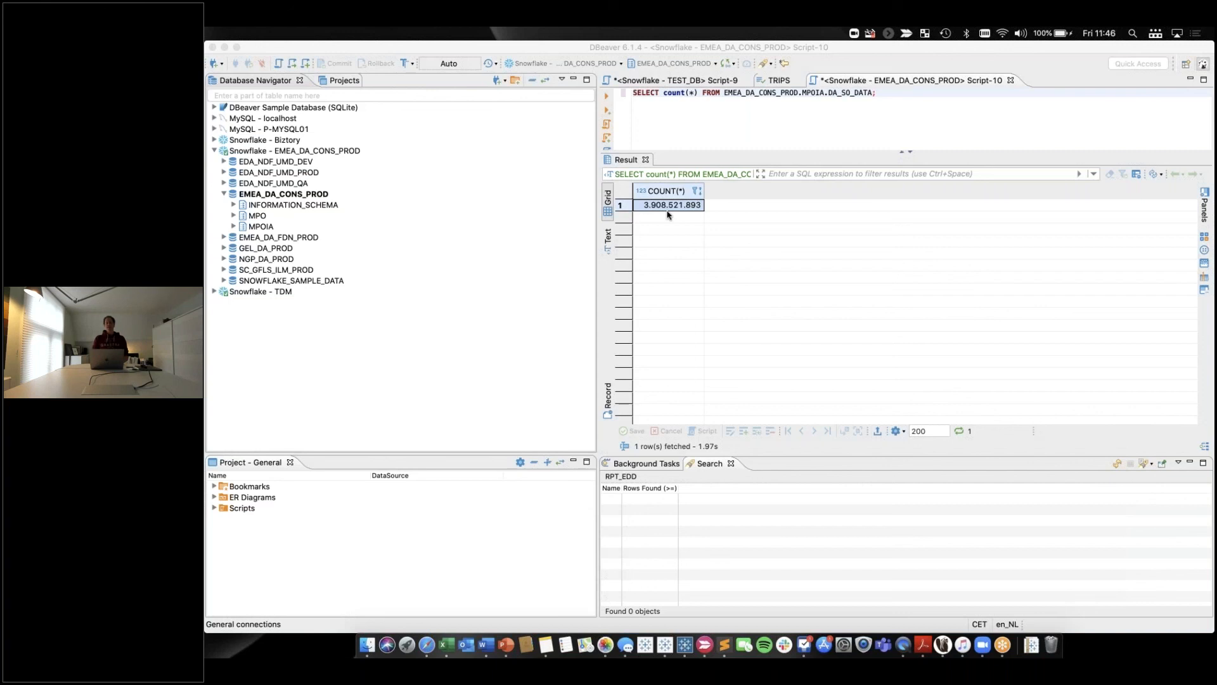
click(904, 101)
key(Return)
key(Return)
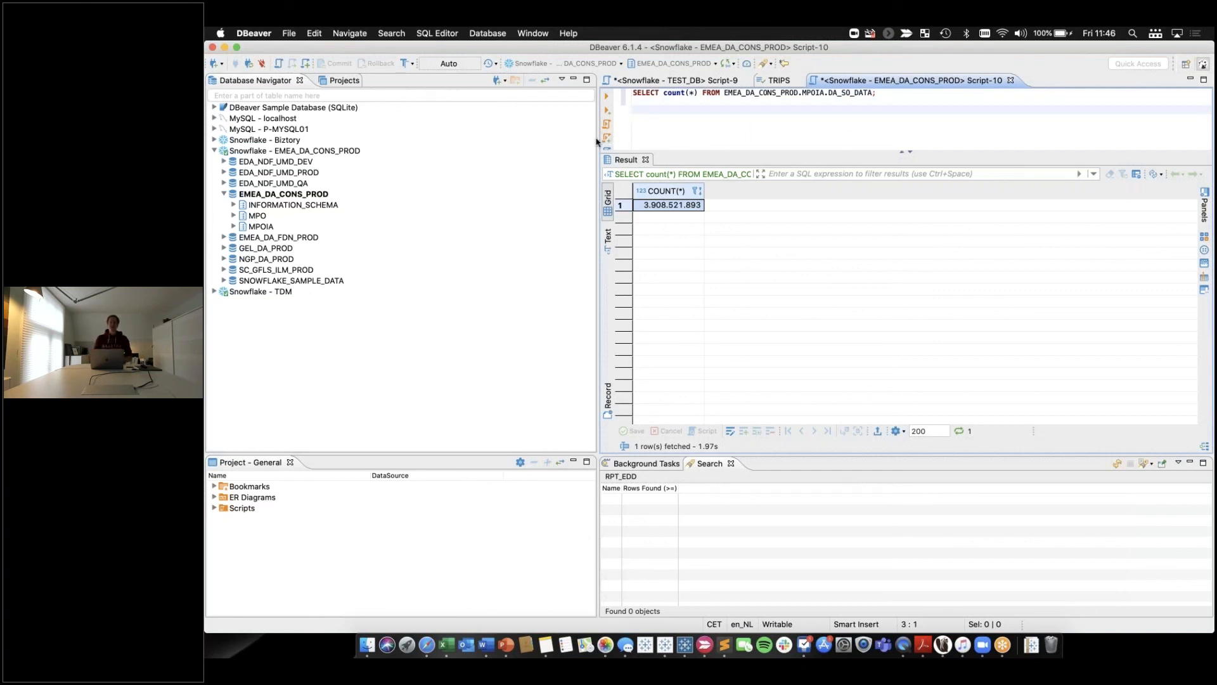
drag(598, 141, 464, 142)
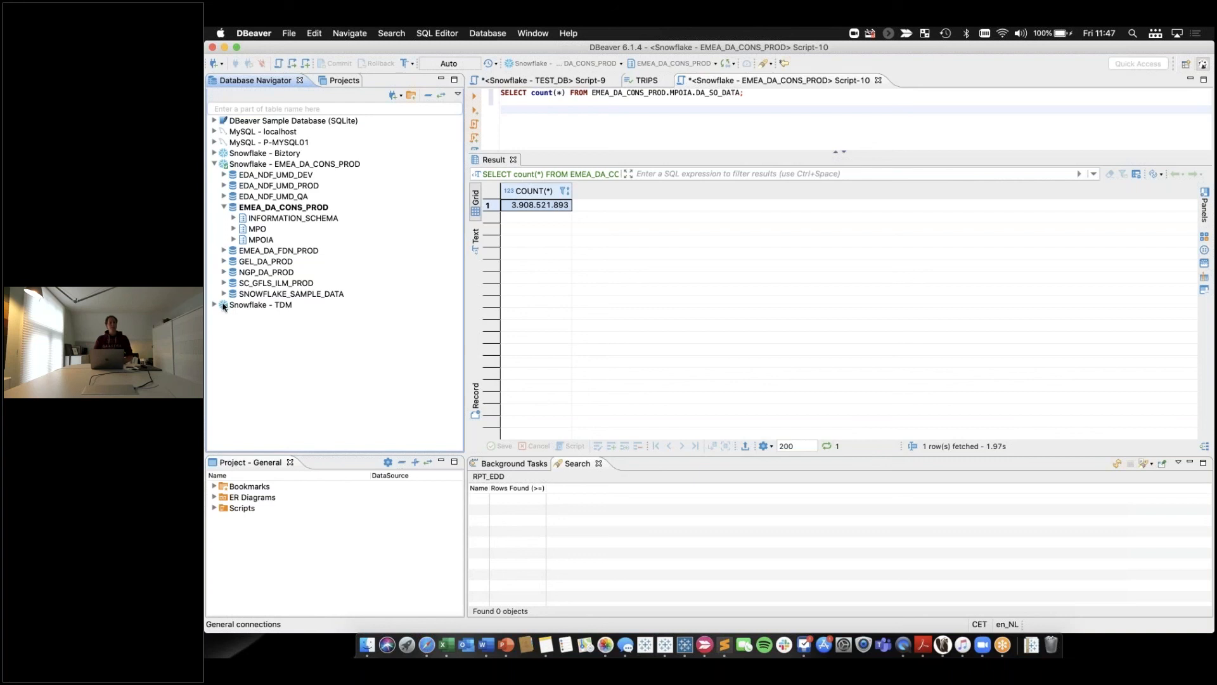
Begin a SELECT statement below the count query with the SnapshotDate column from the DA_SO_DATA table in the MPOIA schema
click(642, 111)
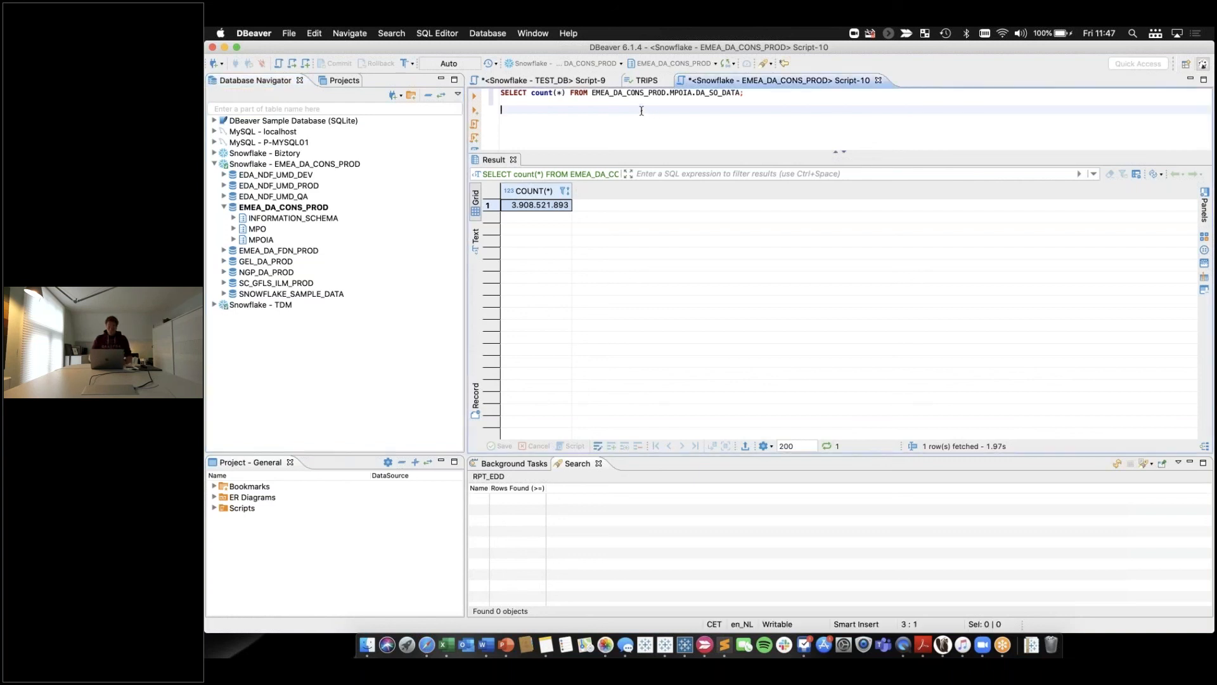
text(select)
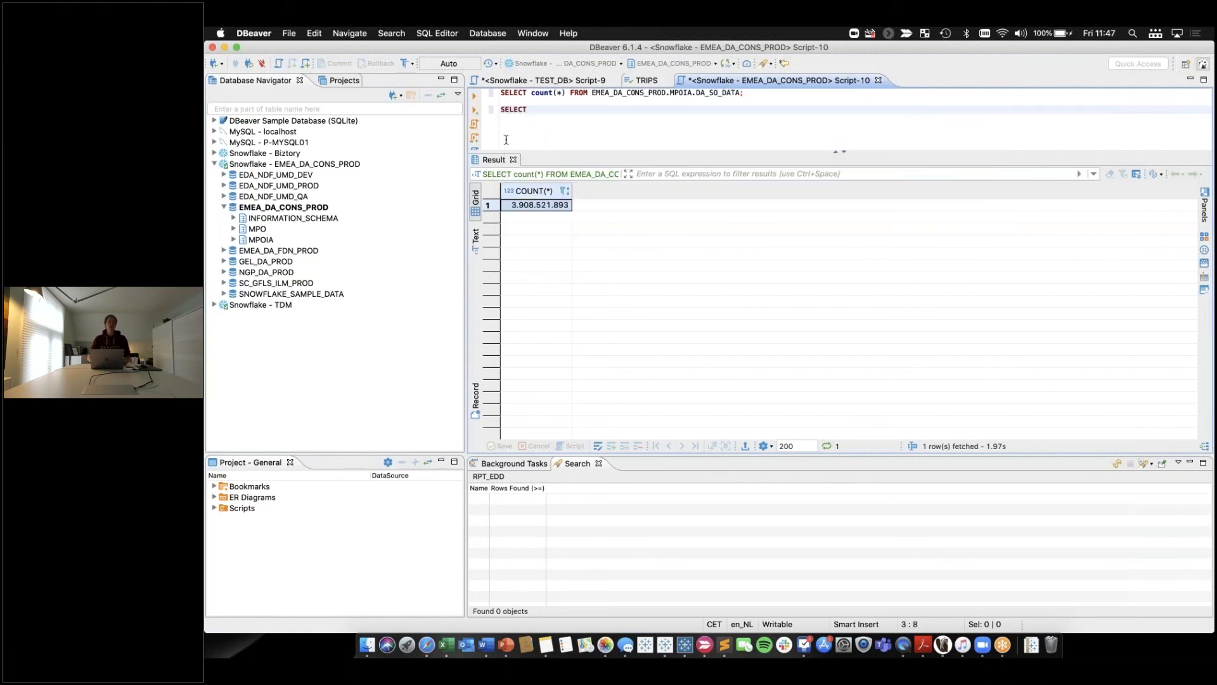
click(234, 240)
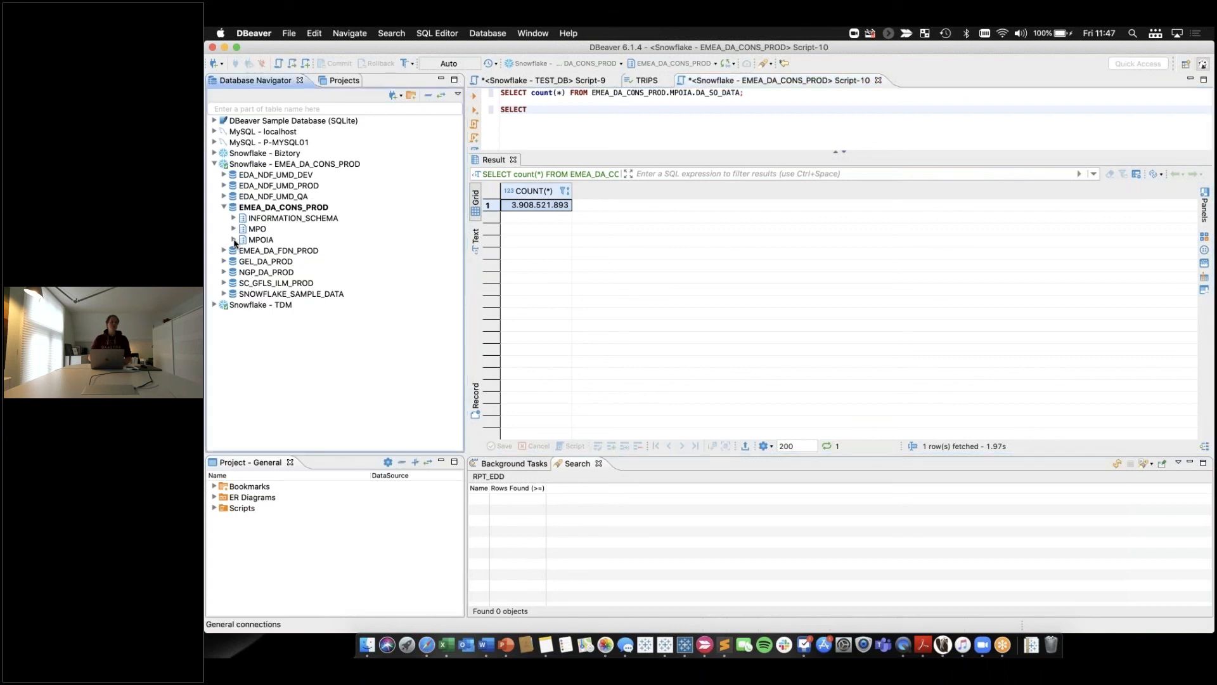
scroll(355, 380, down, 3)
scroll(354, 378, down, 15)
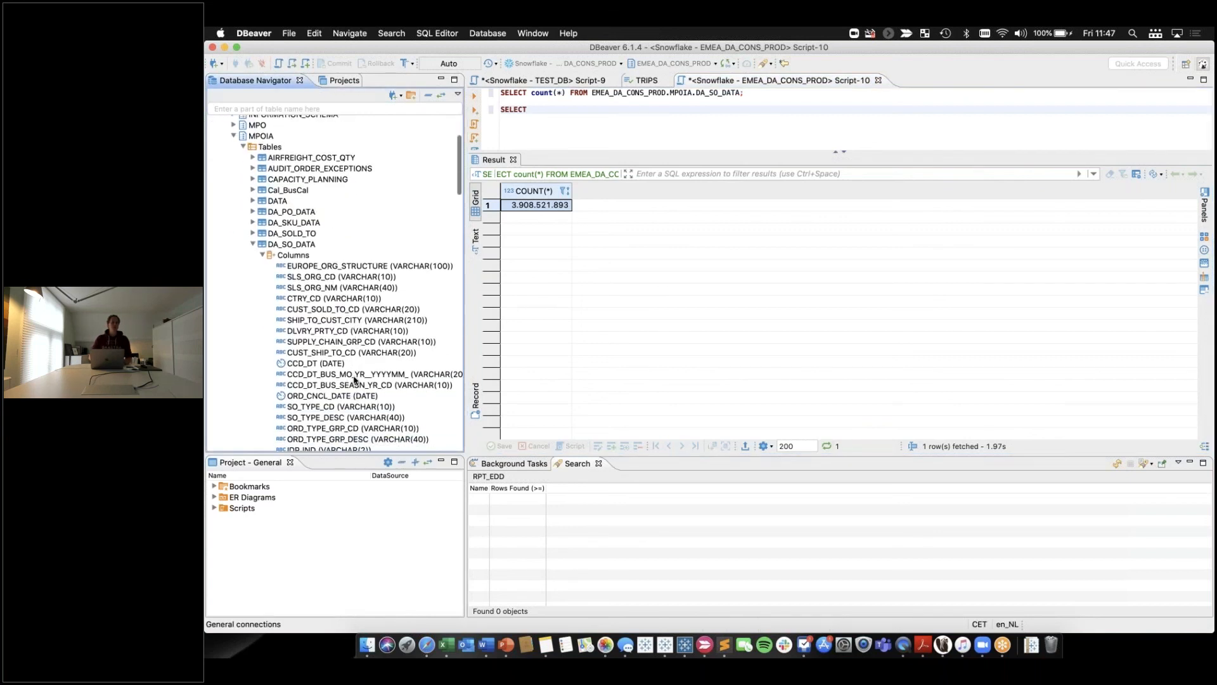
scroll(354, 380, up, 1)
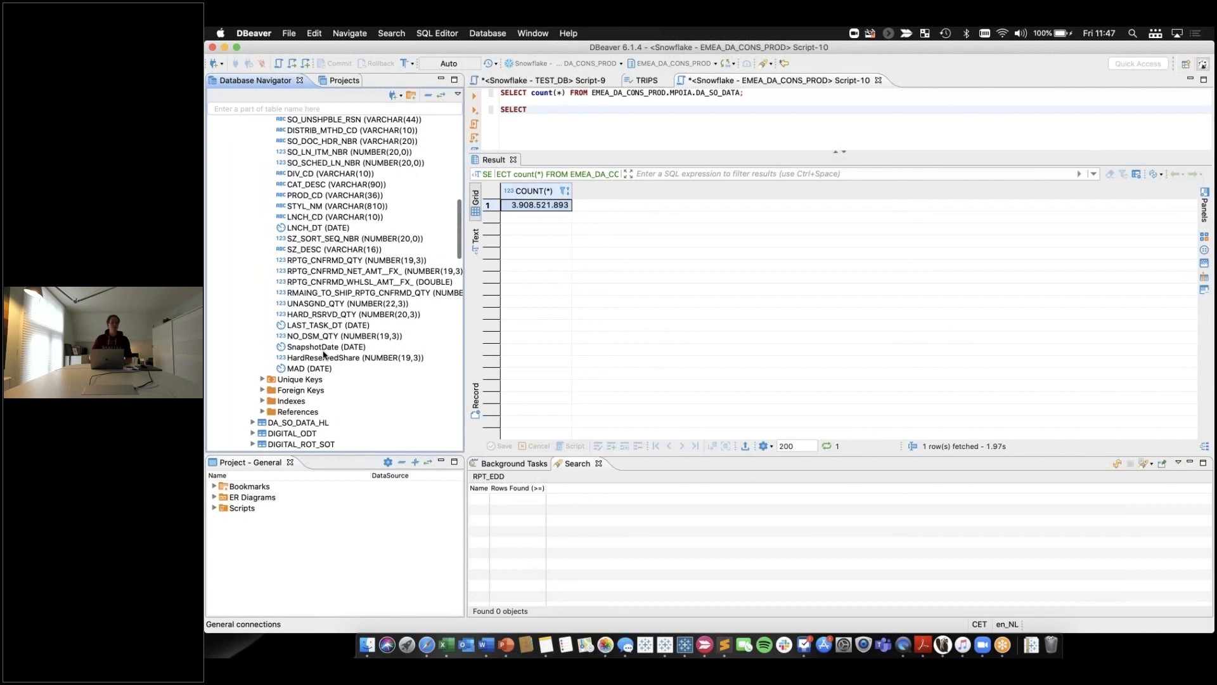
drag(324, 353, 571, 113)
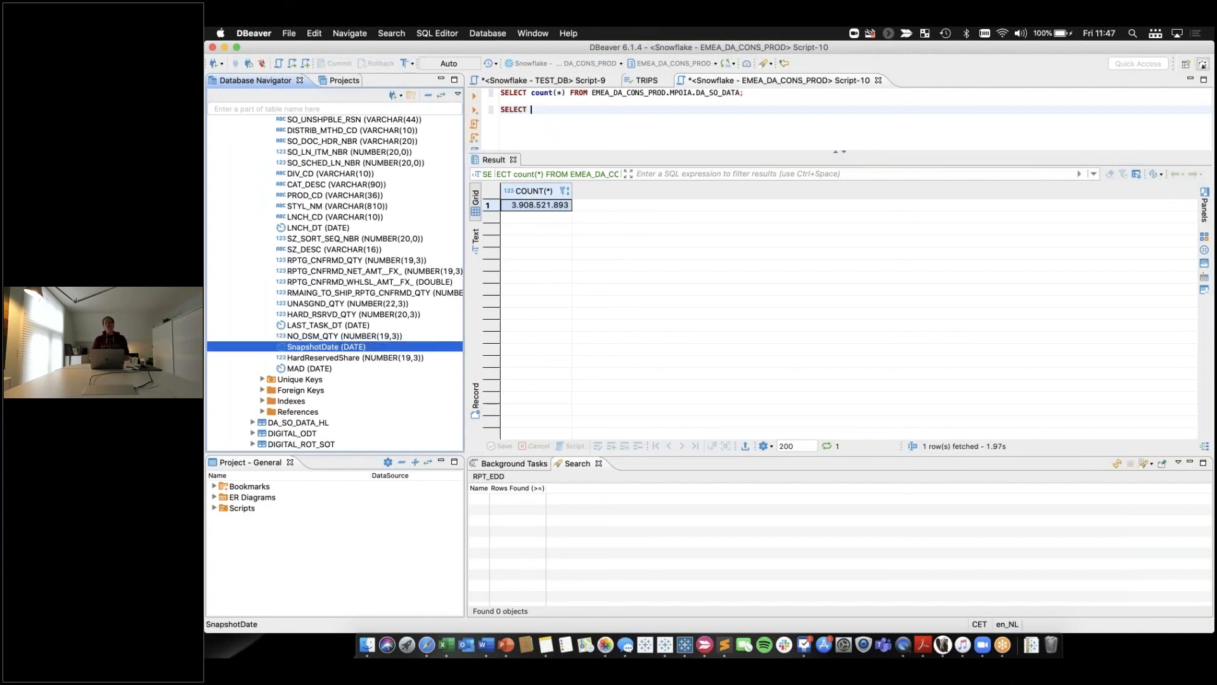
Complete the new query's FROM clause with the table EMEA_DA_CONS_PROD.MPOIA.DA_SO_DATA, as used in the first query
click(602, 108)
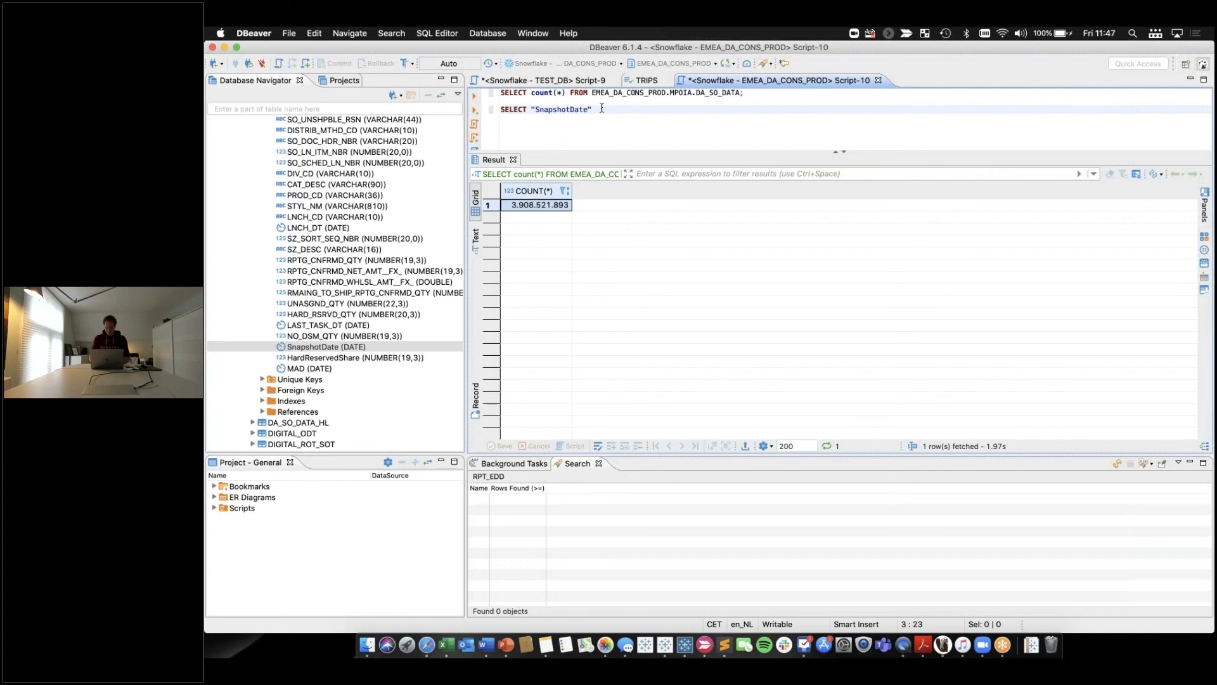
text(OM)
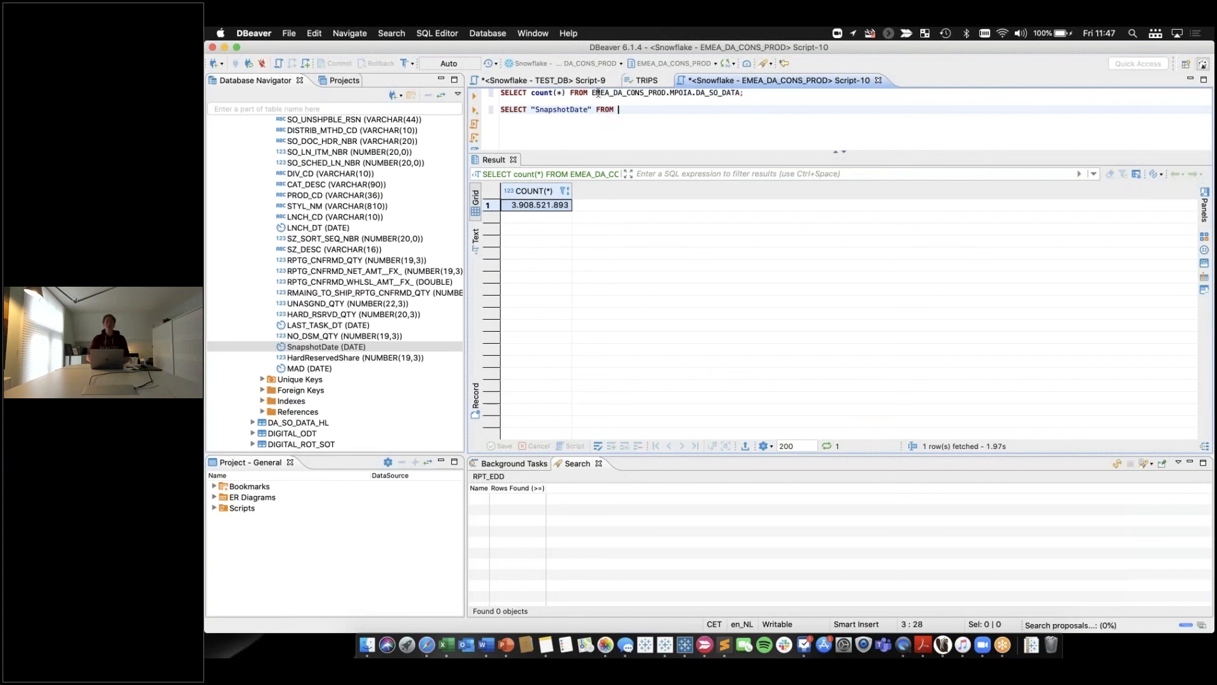
drag(594, 94, 736, 93)
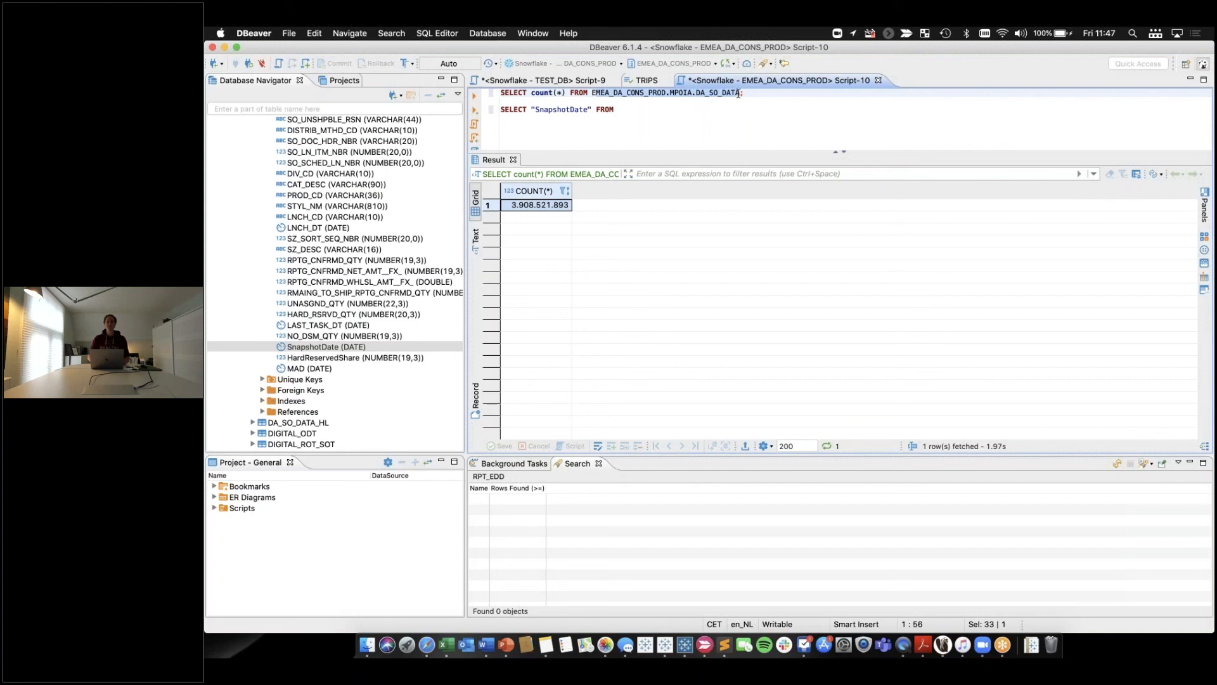
click(678, 110)
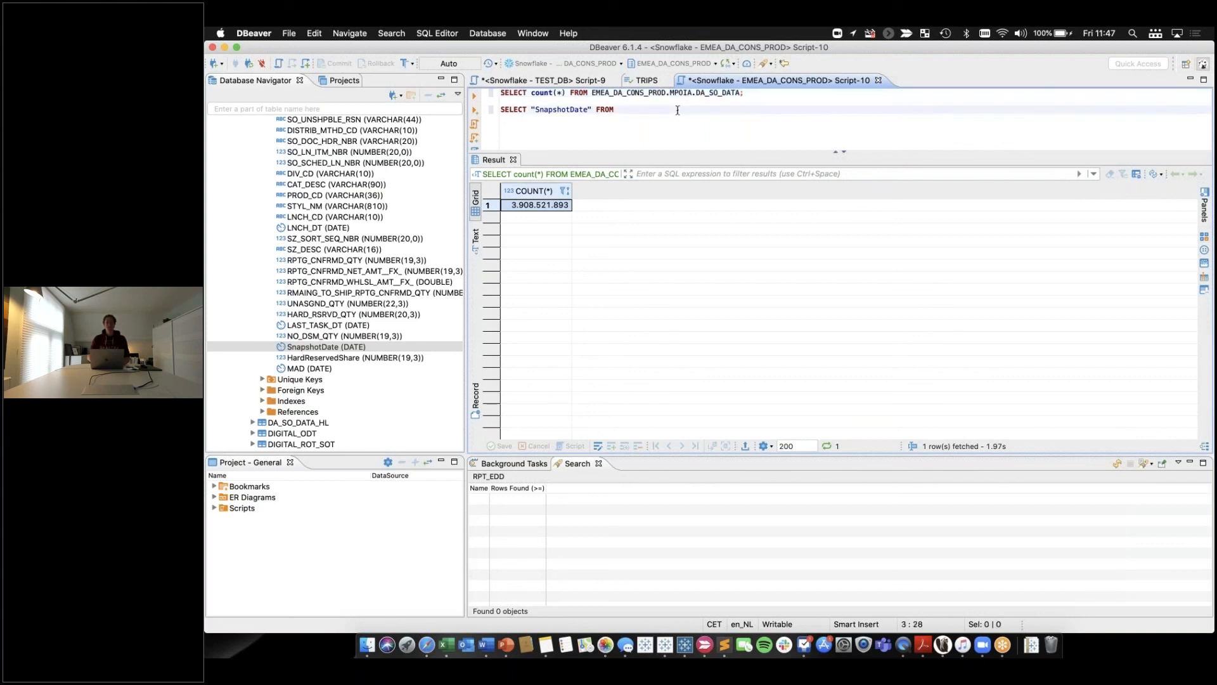
text(E)
text(MEA_DA_CONS_PROD.MPOIA.DA_SO_DATA)
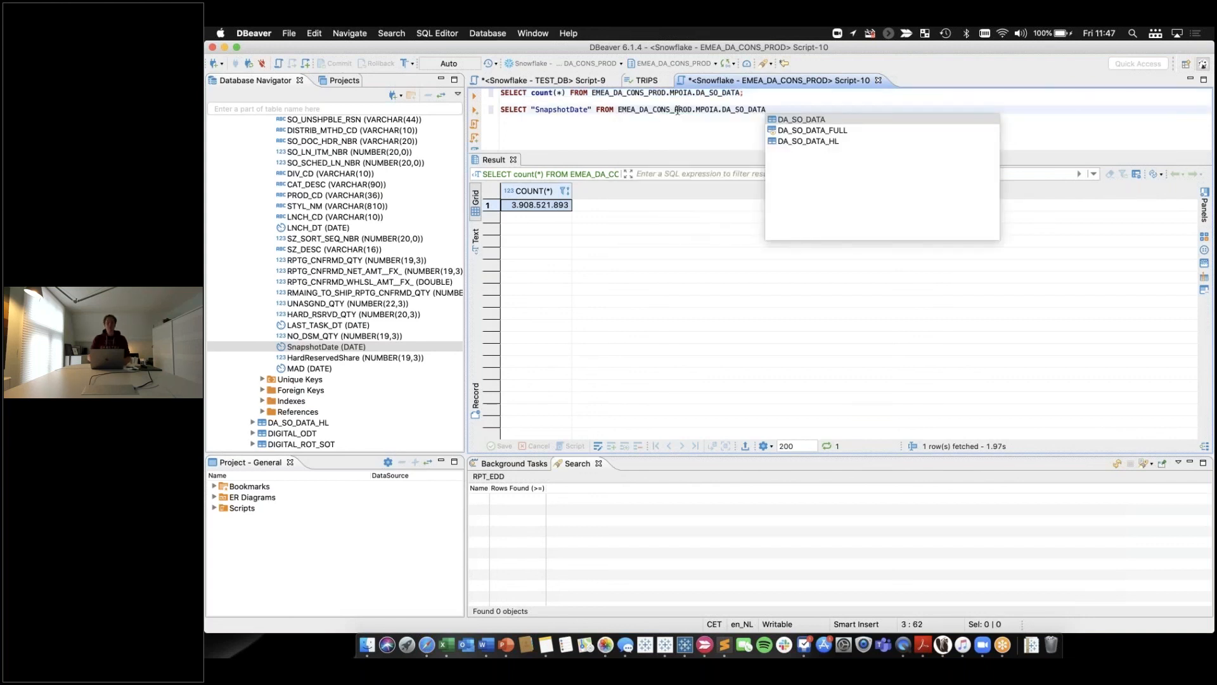
Add count(*) after "SnapshotDate" in the new query's select list
click(596, 109)
key(BackSpace)
text(, count(*))
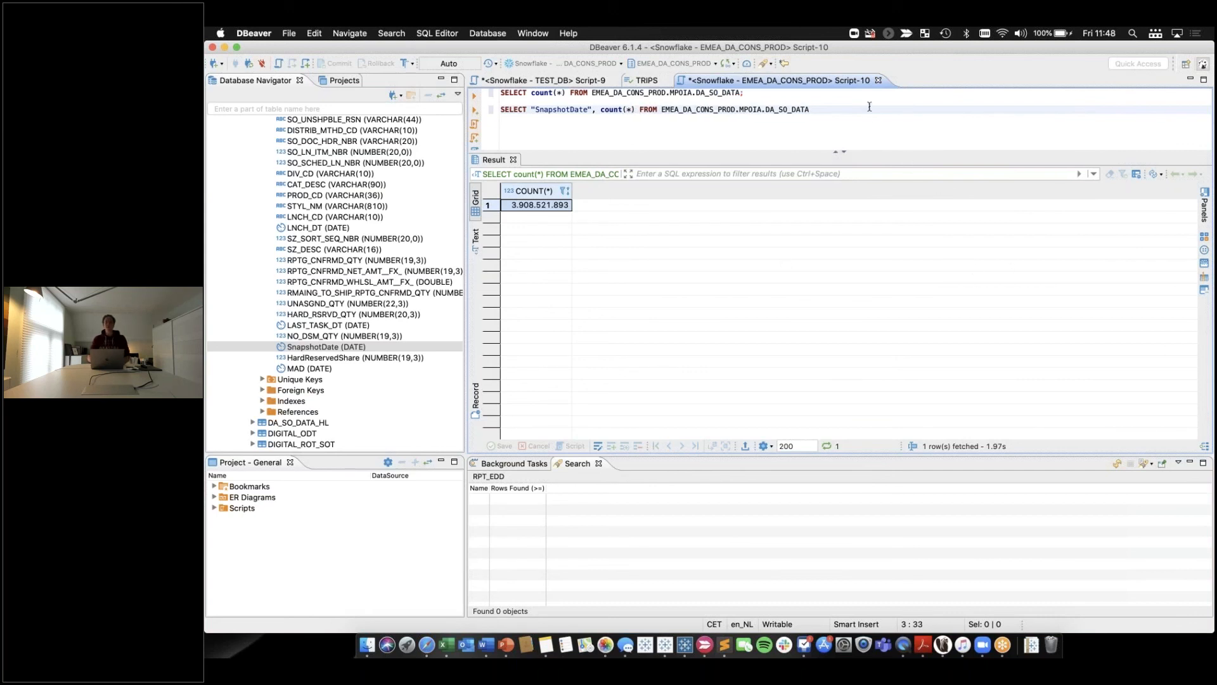
Complete the SnapshotDate query with GROUP BY 1 and ORDER BY 1 DESC, each on its own line, ending with a semicolon
key(Return)
text(GROUP by)
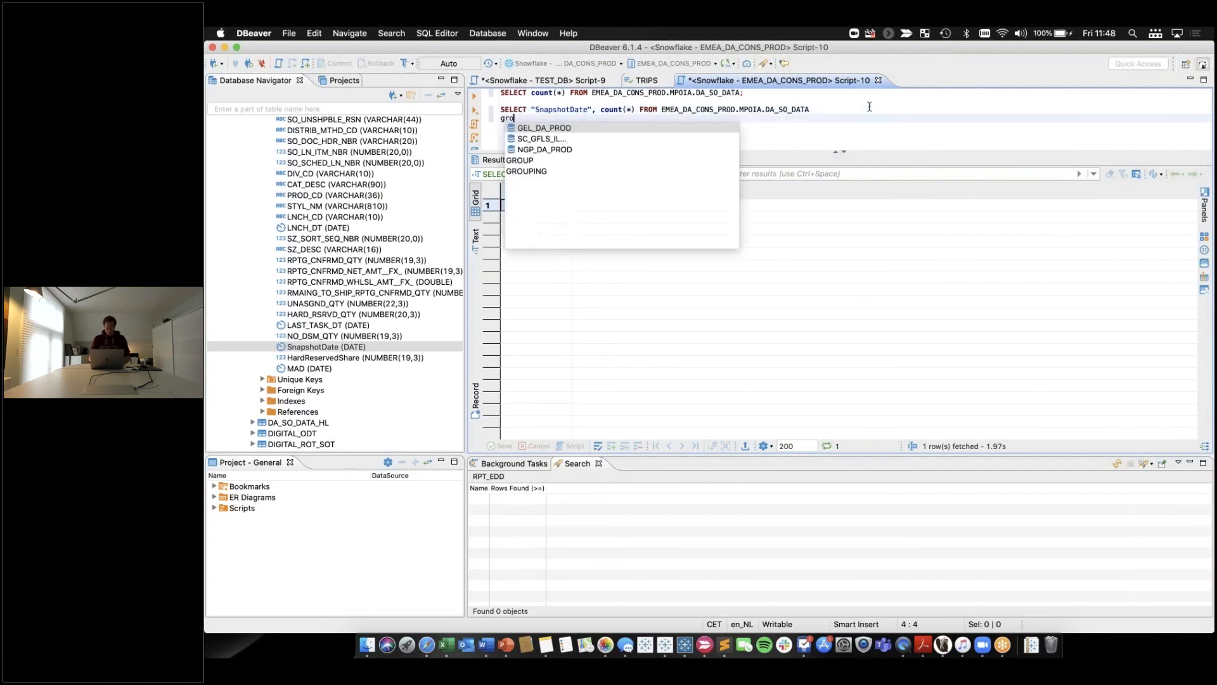
key(Return)
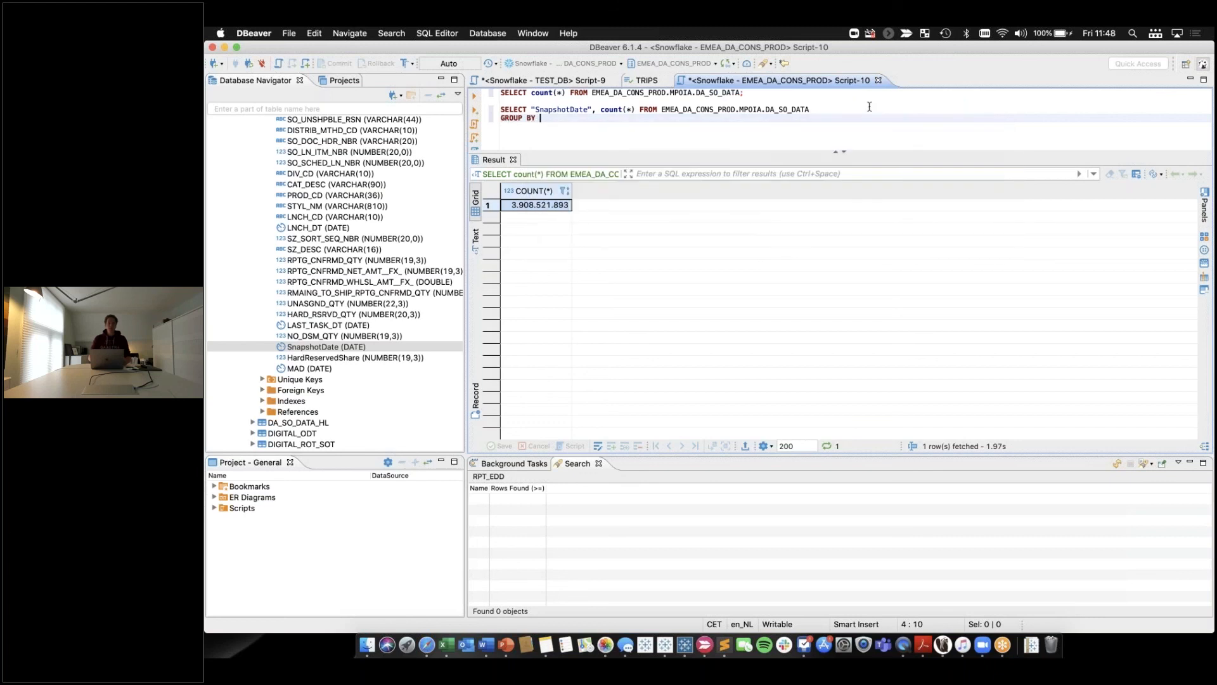
text(1)
key(Return)
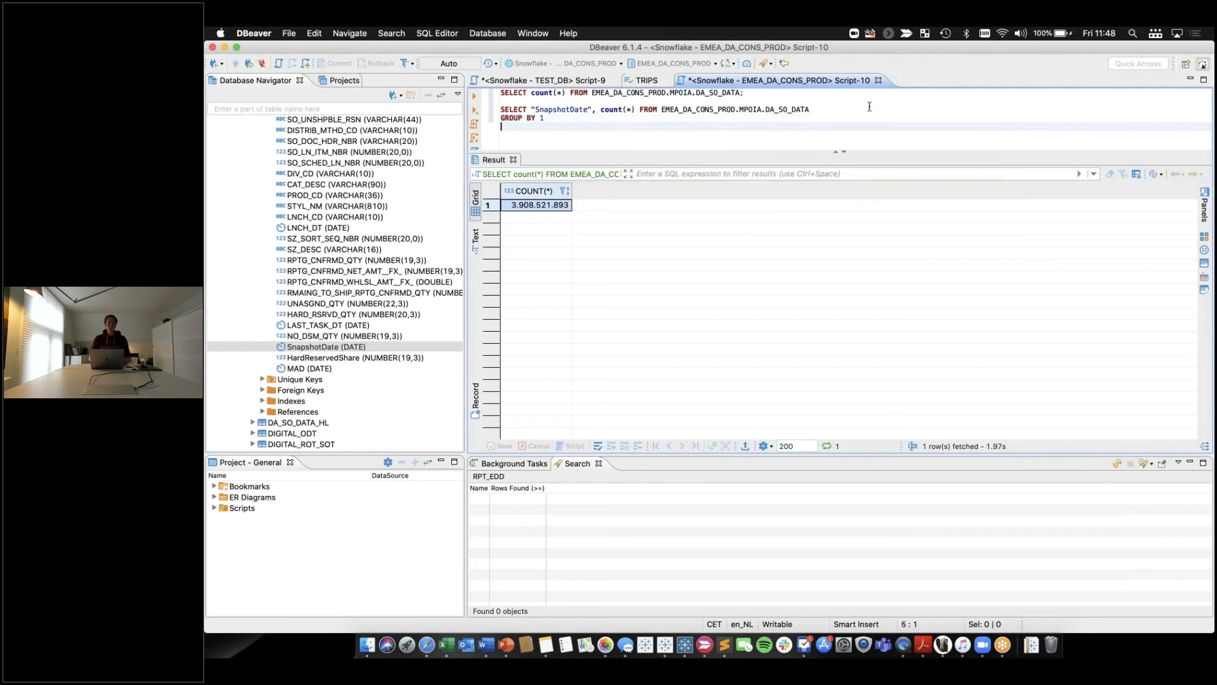
text(ORDER BY 1 desc)
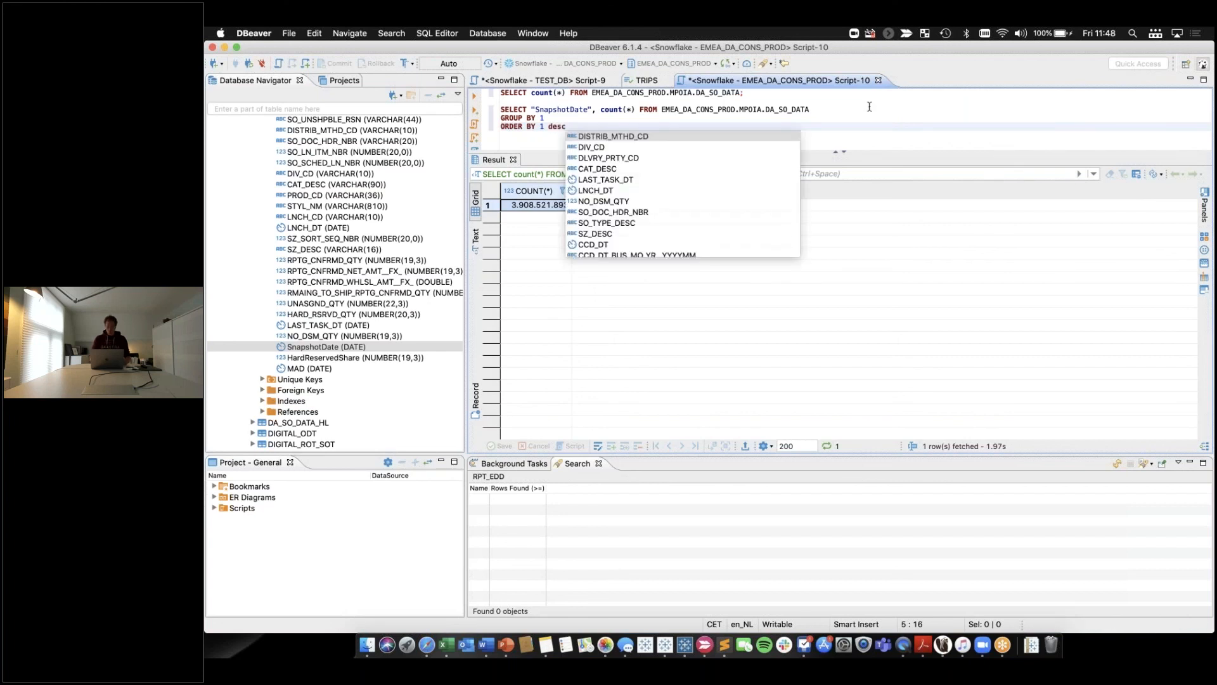
text(;)
key(Return)
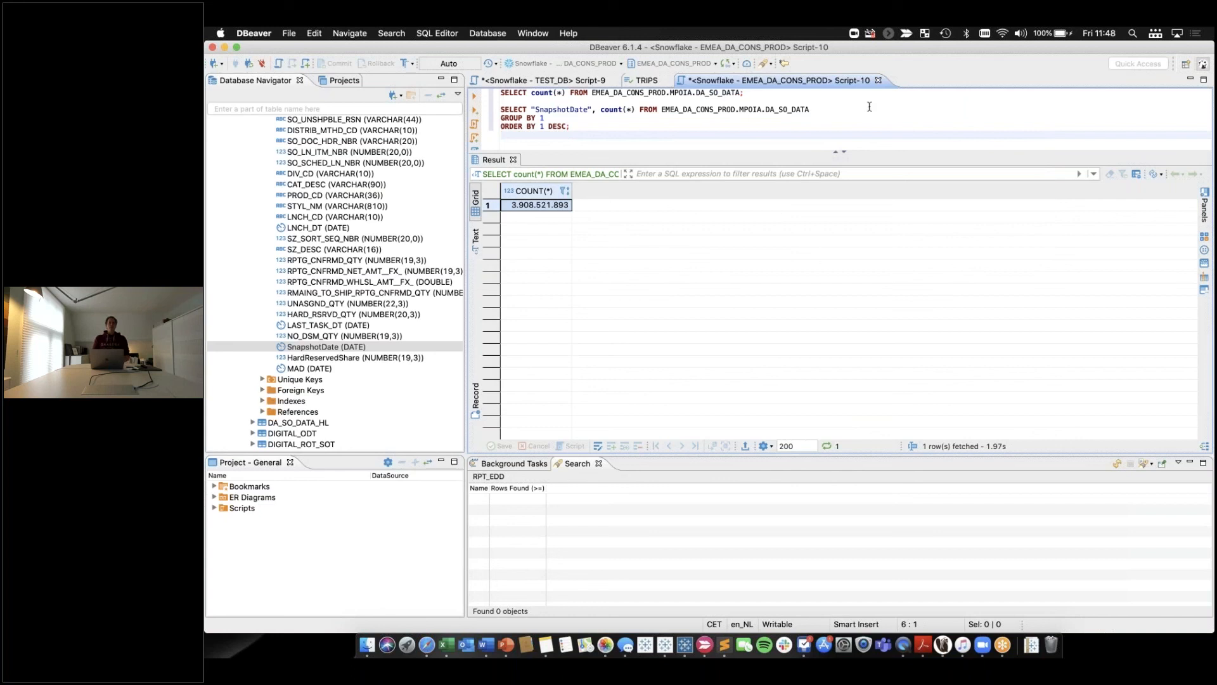
Run the SnapshotDate count query, invalidate and reconnect the EMEA_DA_CONS_PROD connection, and run the same query again
click(511, 119)
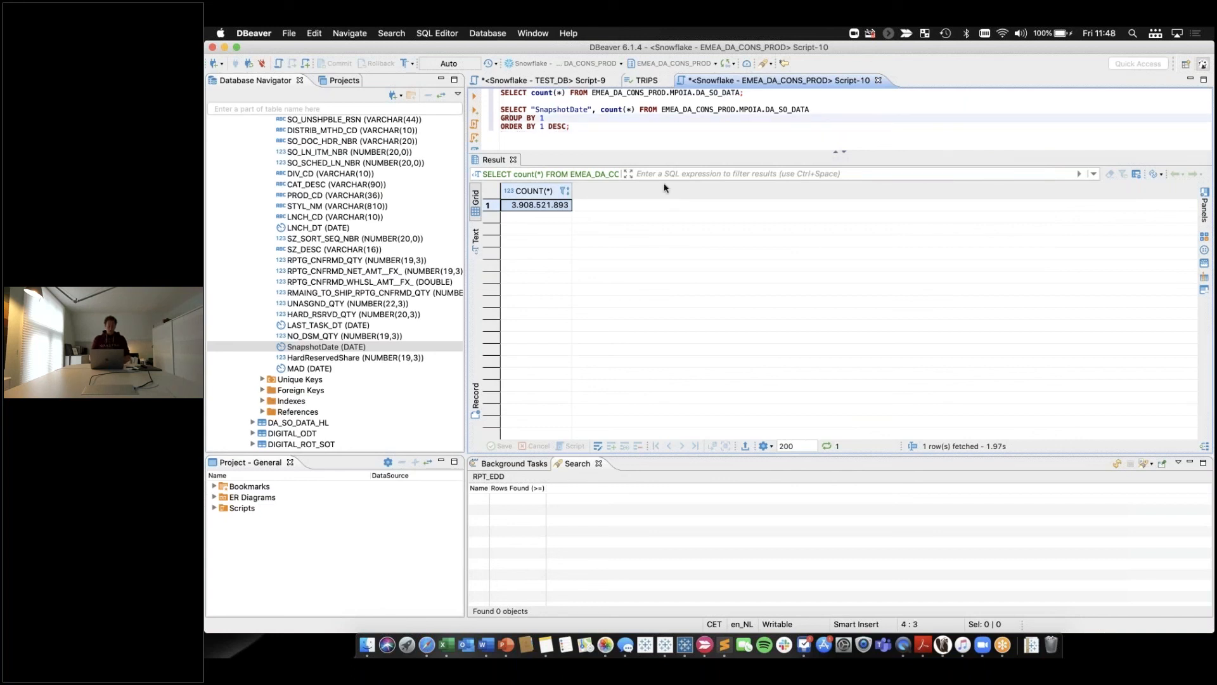
key(Return)
key(BackSpace)
click(472, 100)
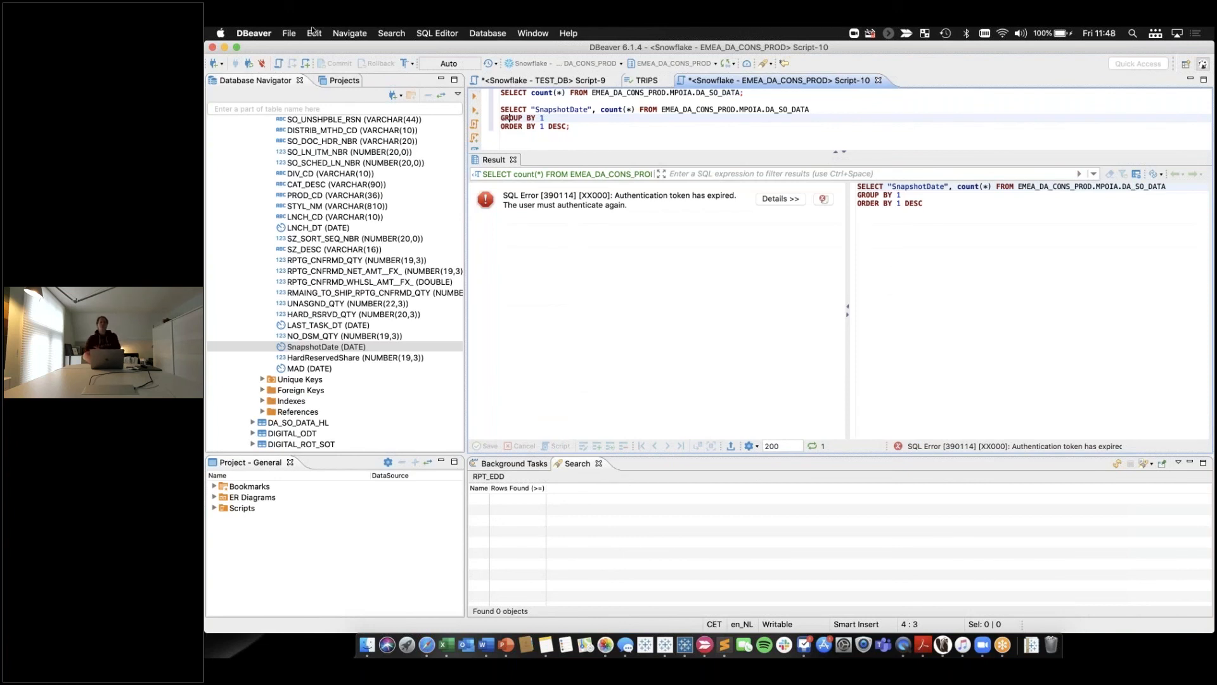
click(250, 63)
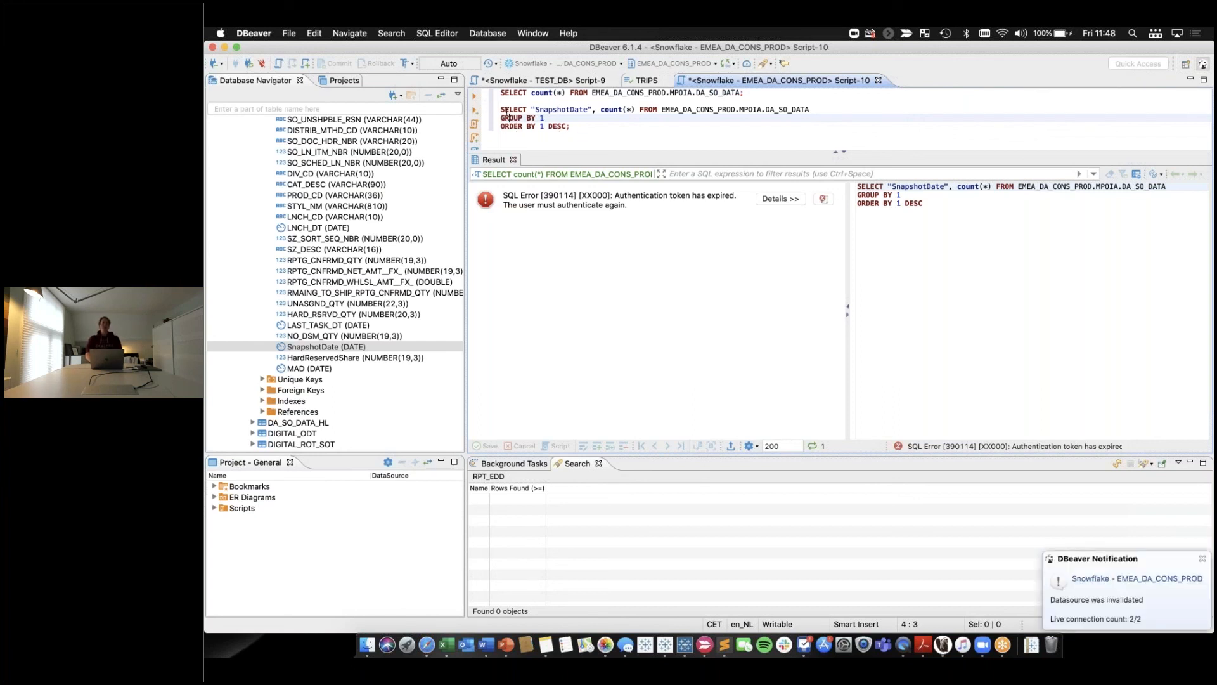
click(474, 96)
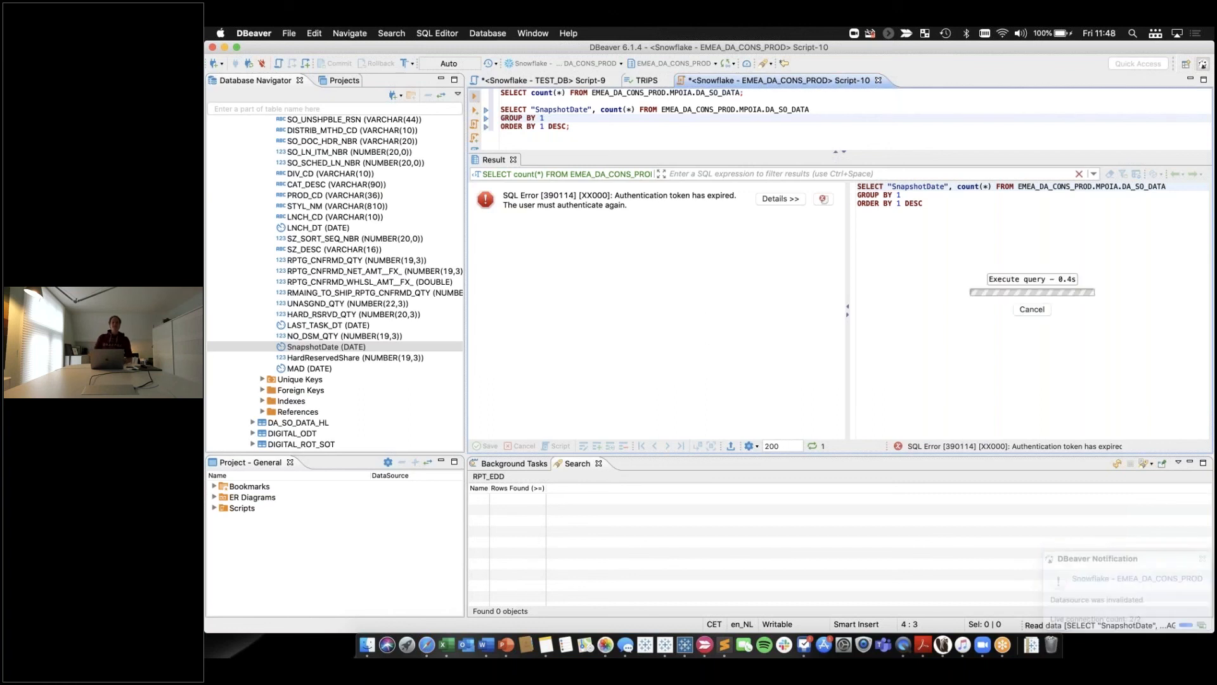
Insert two blank lines above the SnapshotDate query in Script-10
click(517, 100)
key(Return)
key(Return)
key(Up)
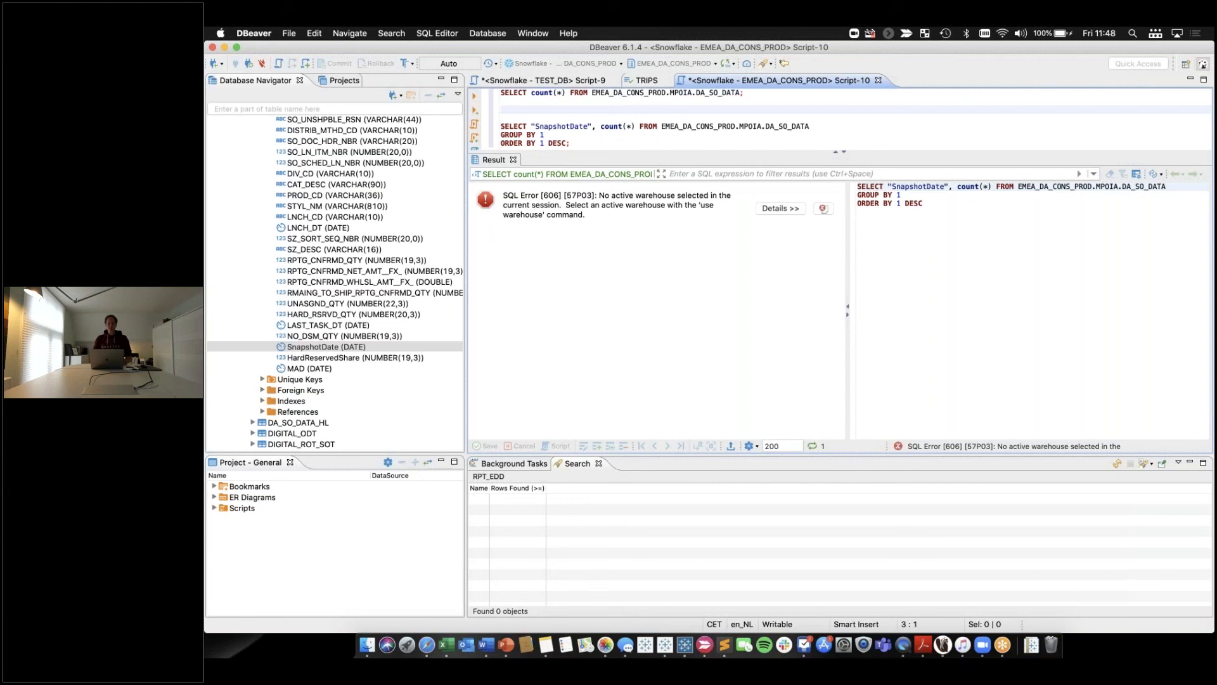
Look up the use warehouse statement in the Snowflake worksheet in Safari, and return to DBeaver to examine the databases under the connection
click(427, 644)
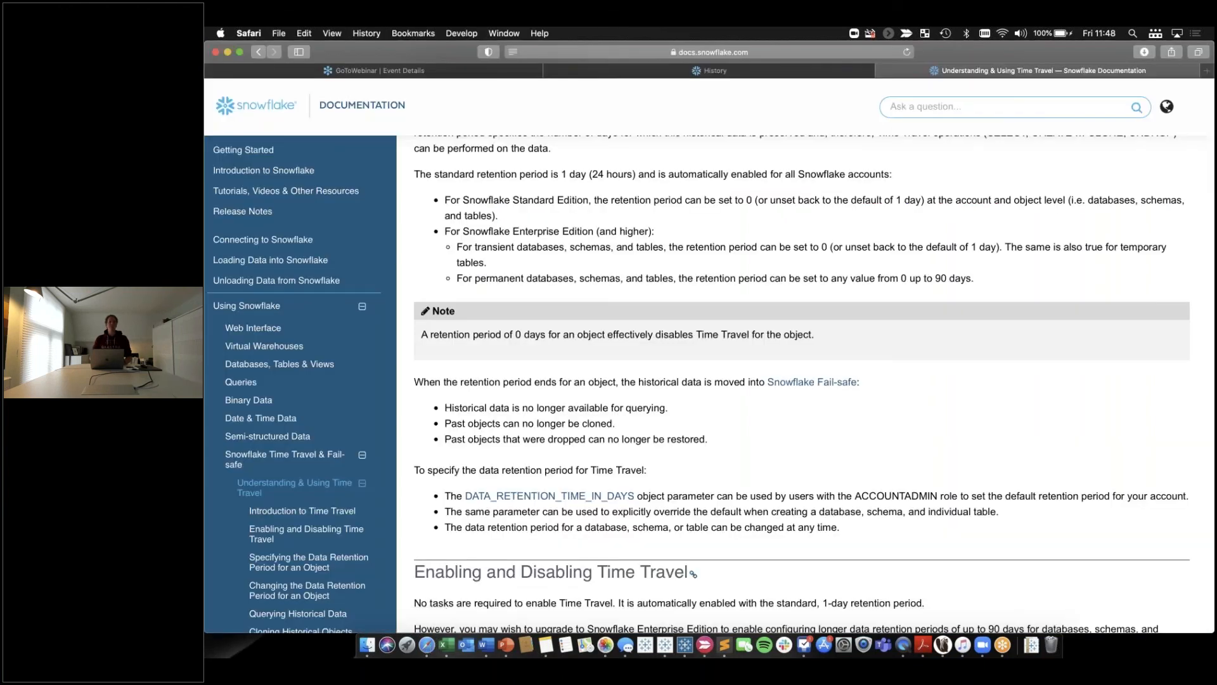
click(636, 71)
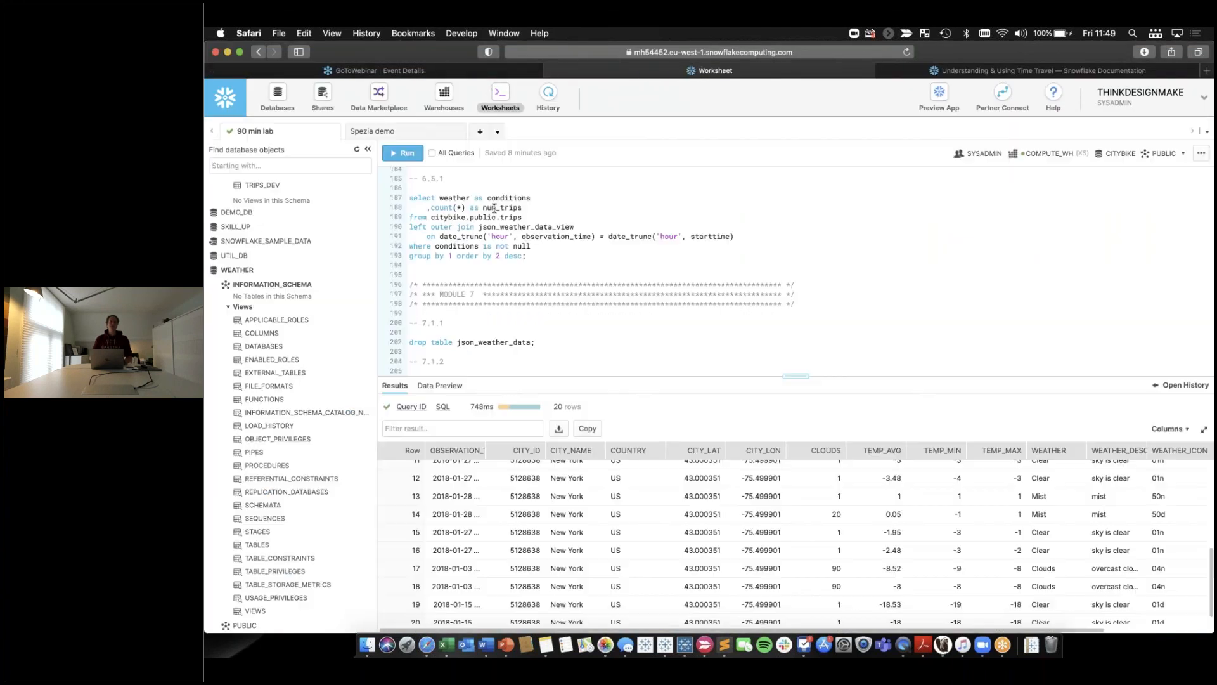
scroll(486, 203, up, 10)
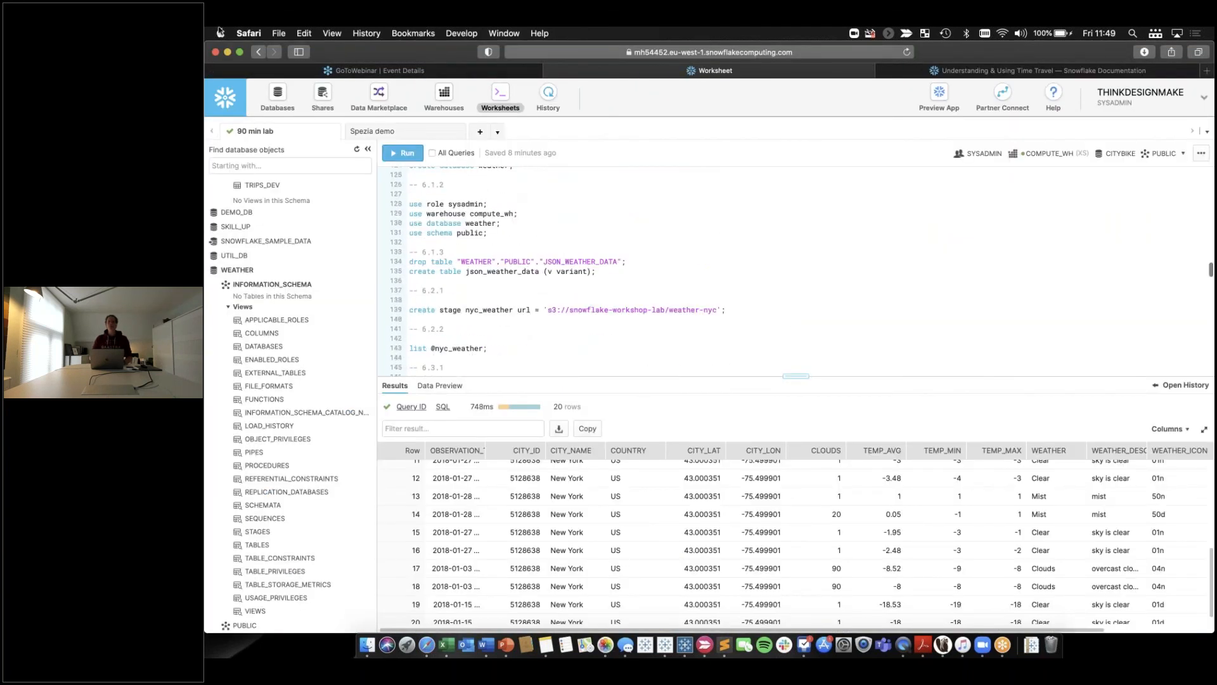
click(228, 52)
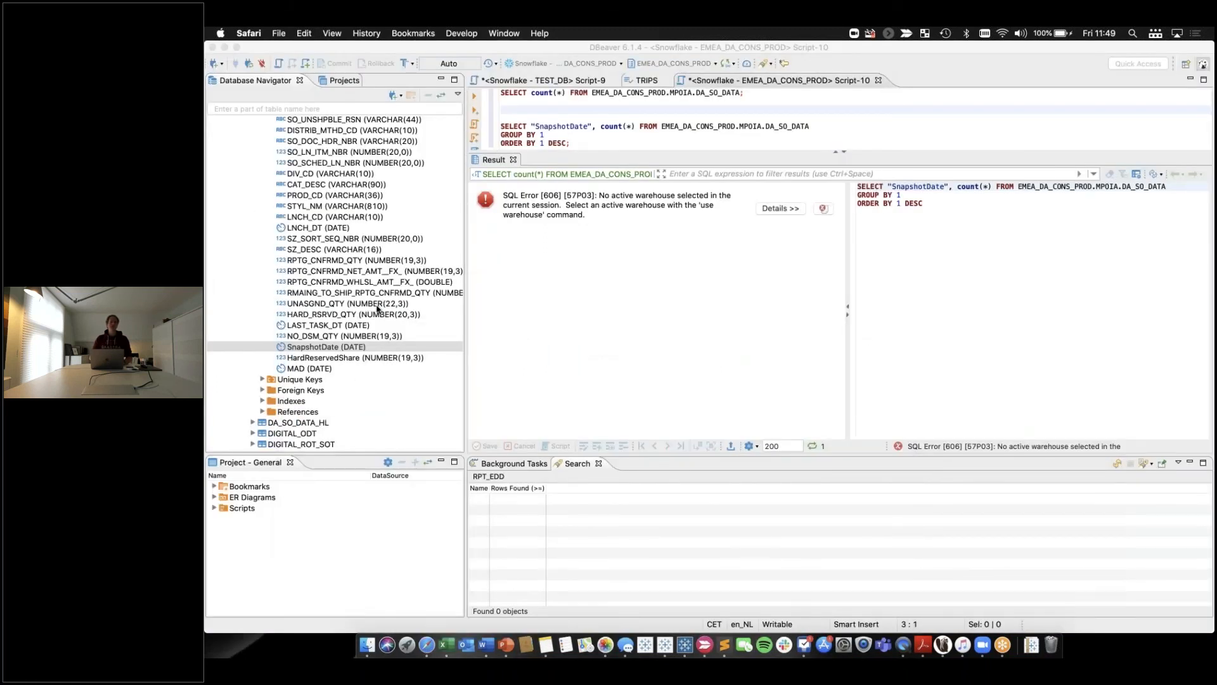
scroll(381, 305, up, 15)
scroll(378, 309, up, 5)
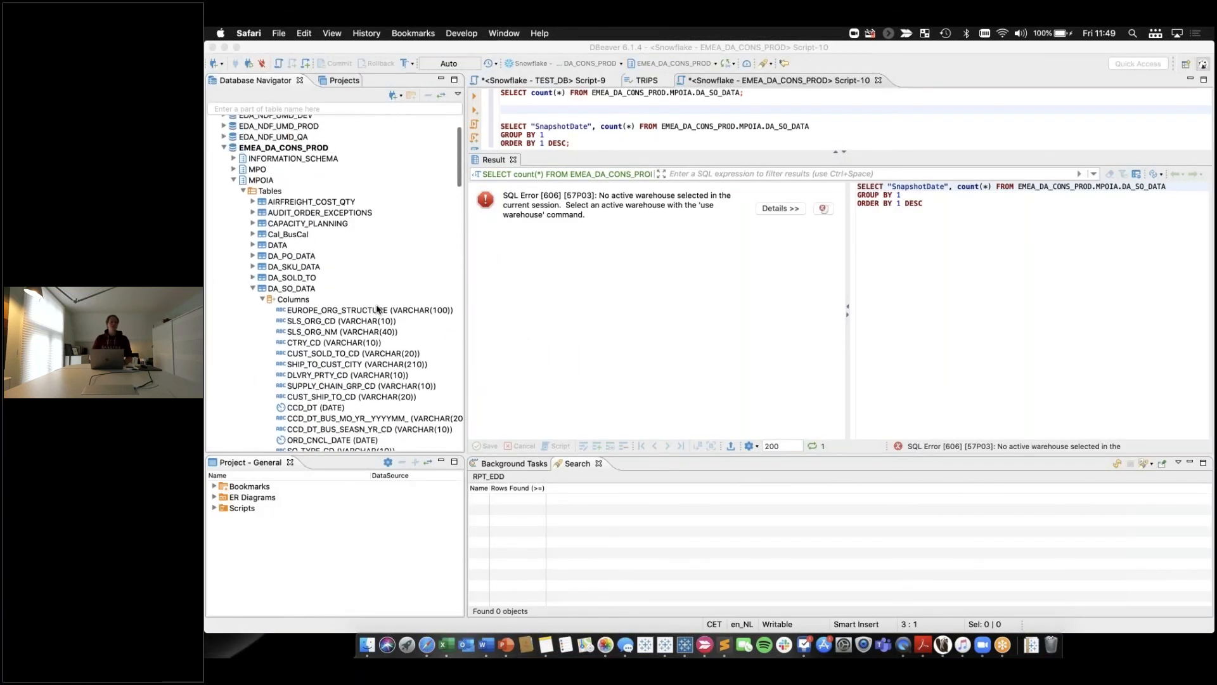
Add the statement USE WAREHOUSE EMEA_DA_CONS_PROD; above the SnapshotDate query and run it
click(550, 114)
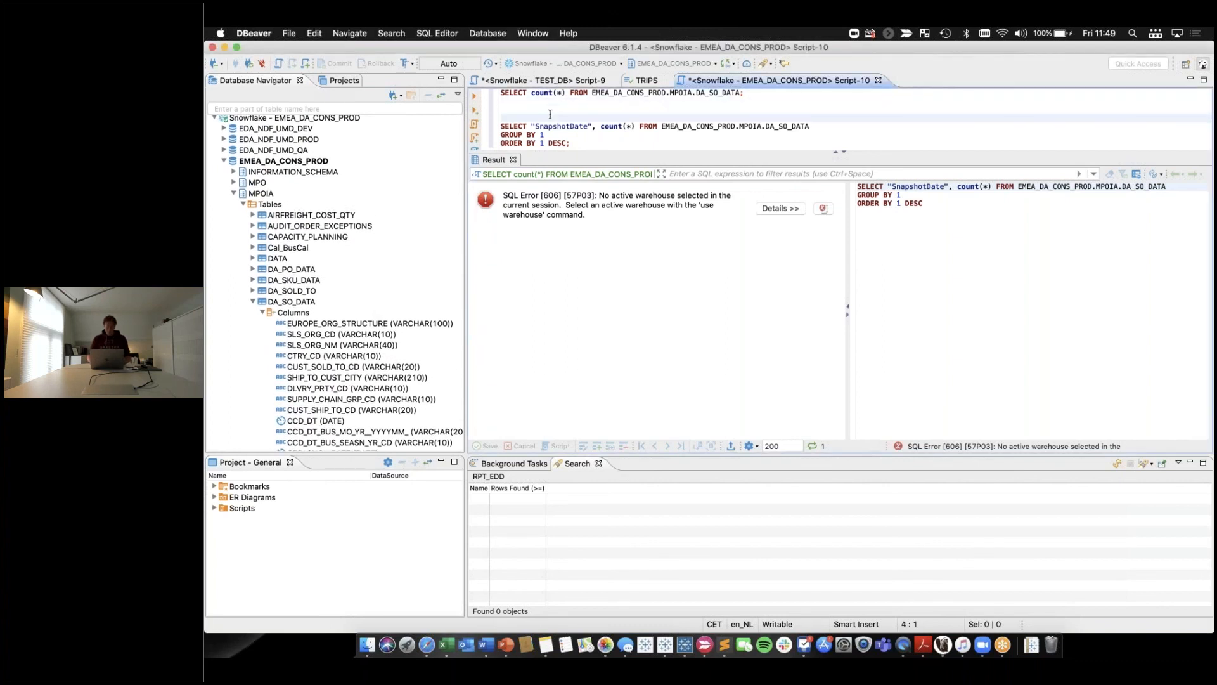
key(Return)
key(Up)
text(USE )
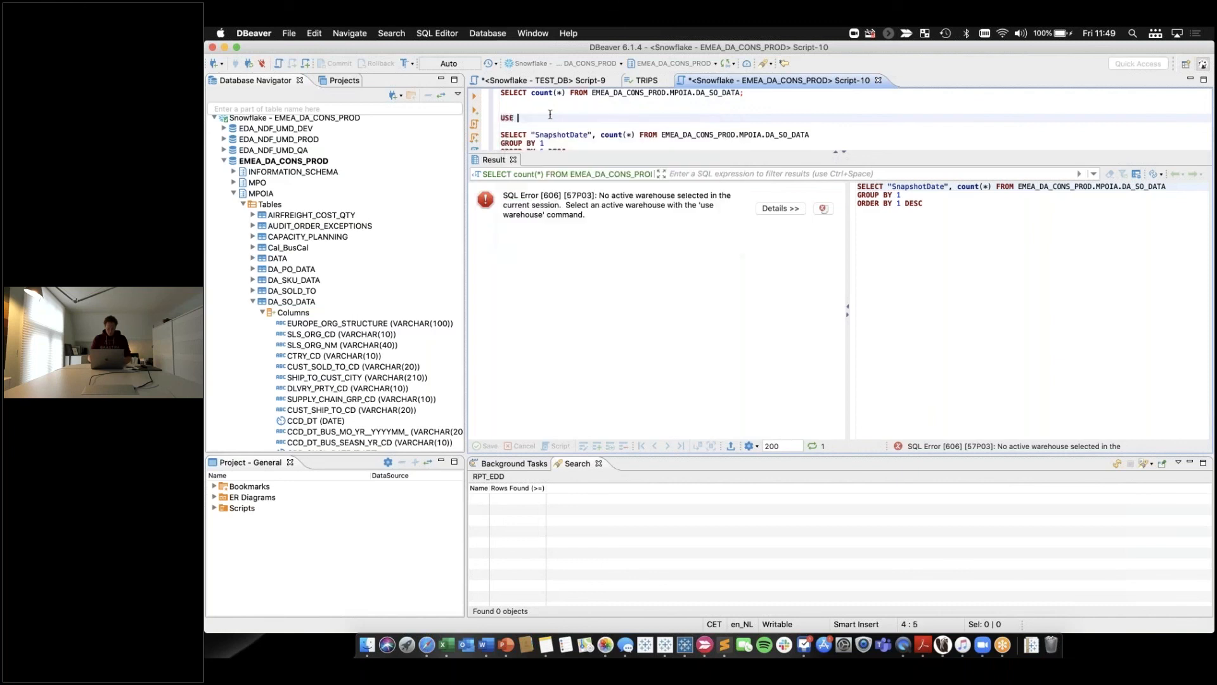
text(warehous)
key(Return)
text(EMEA_DA_)
text(CONS_PROD;)
key(Return)
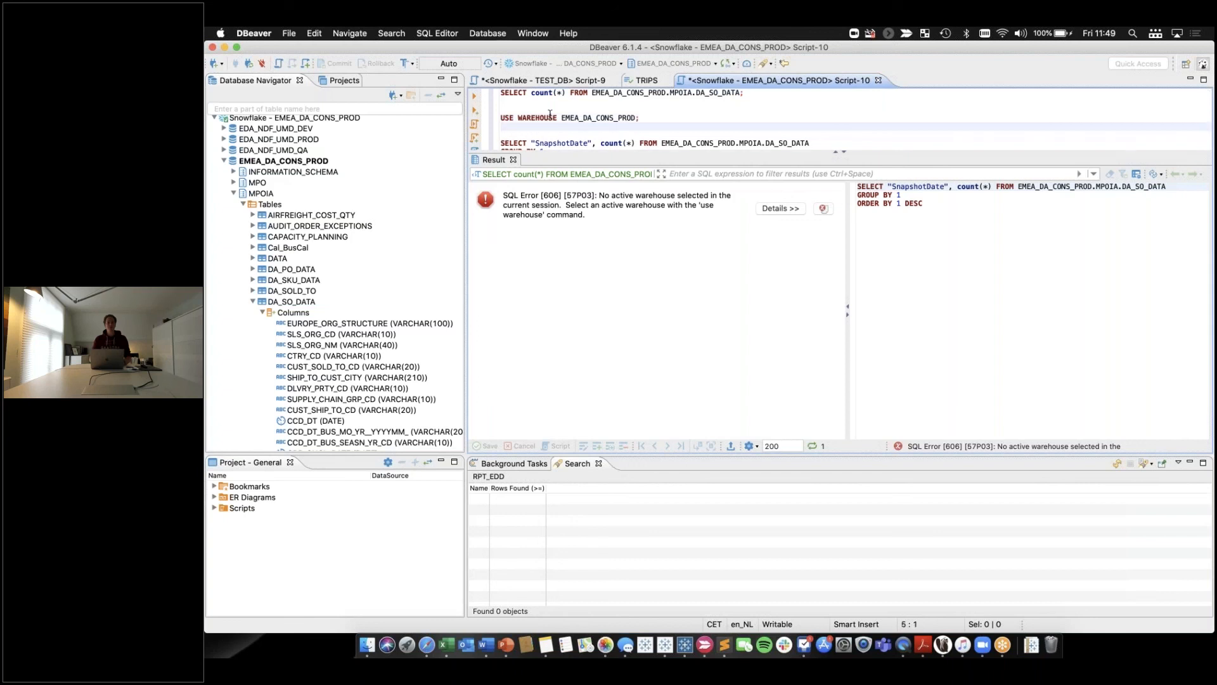
click(537, 117)
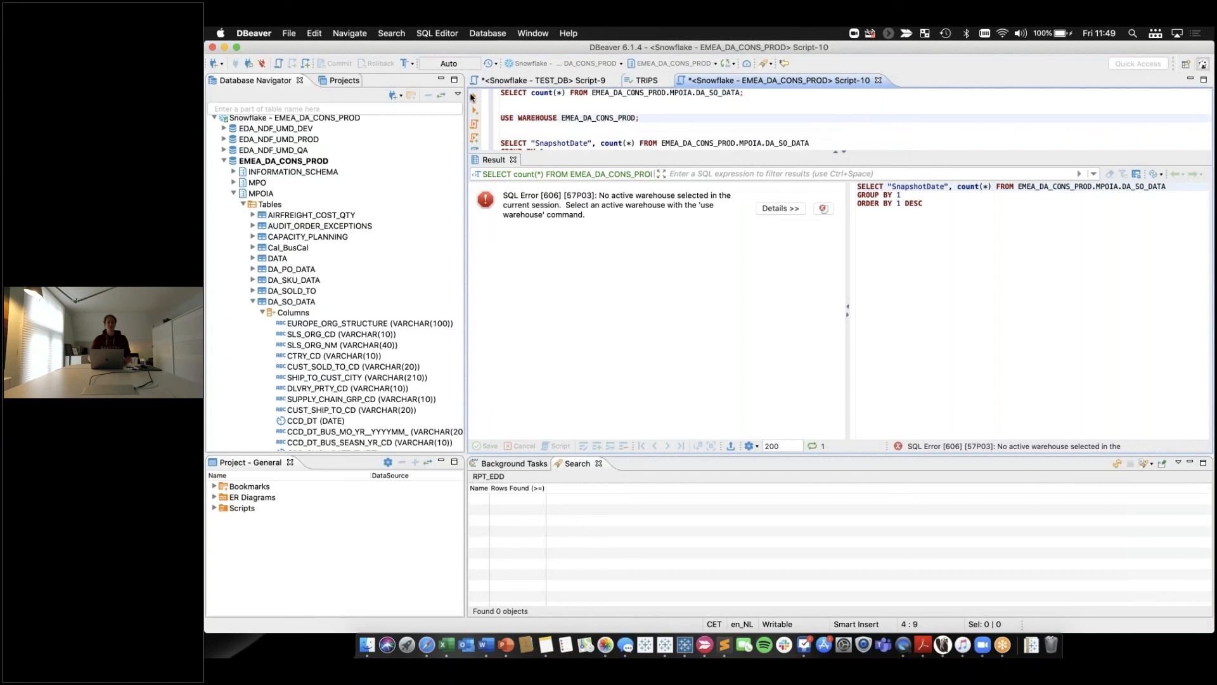
click(476, 97)
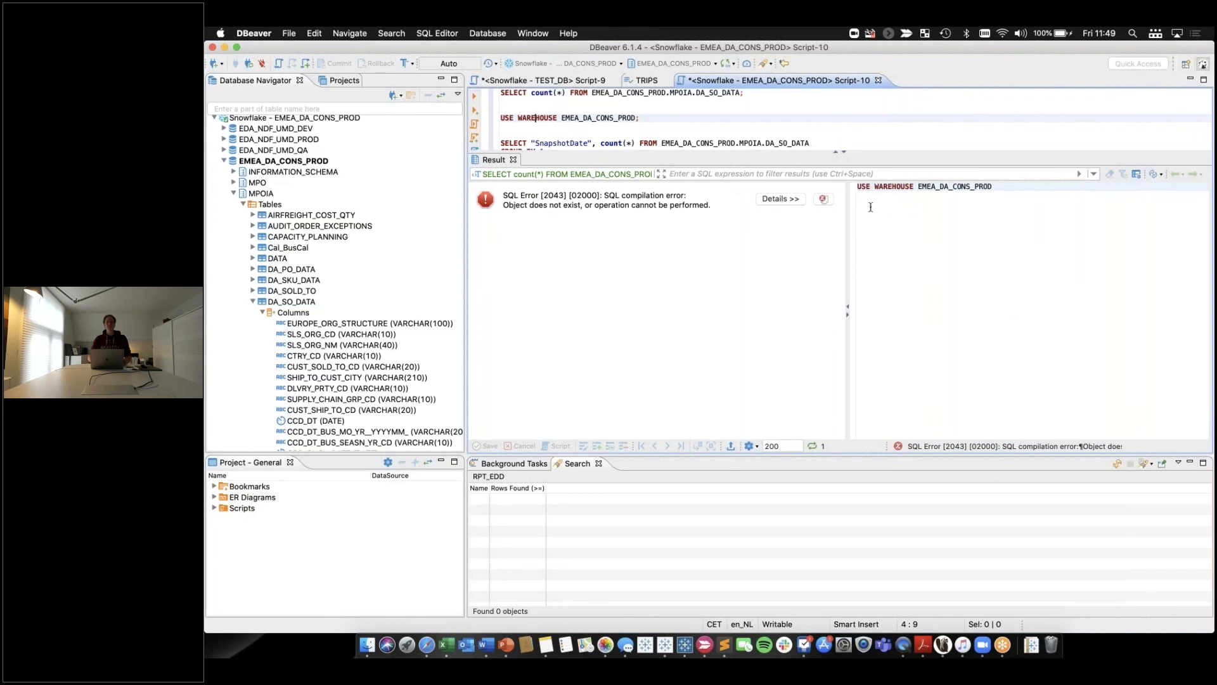
Check which catalog is active for Script-10 in the catalog/schema chooser, and return to the script
click(596, 148)
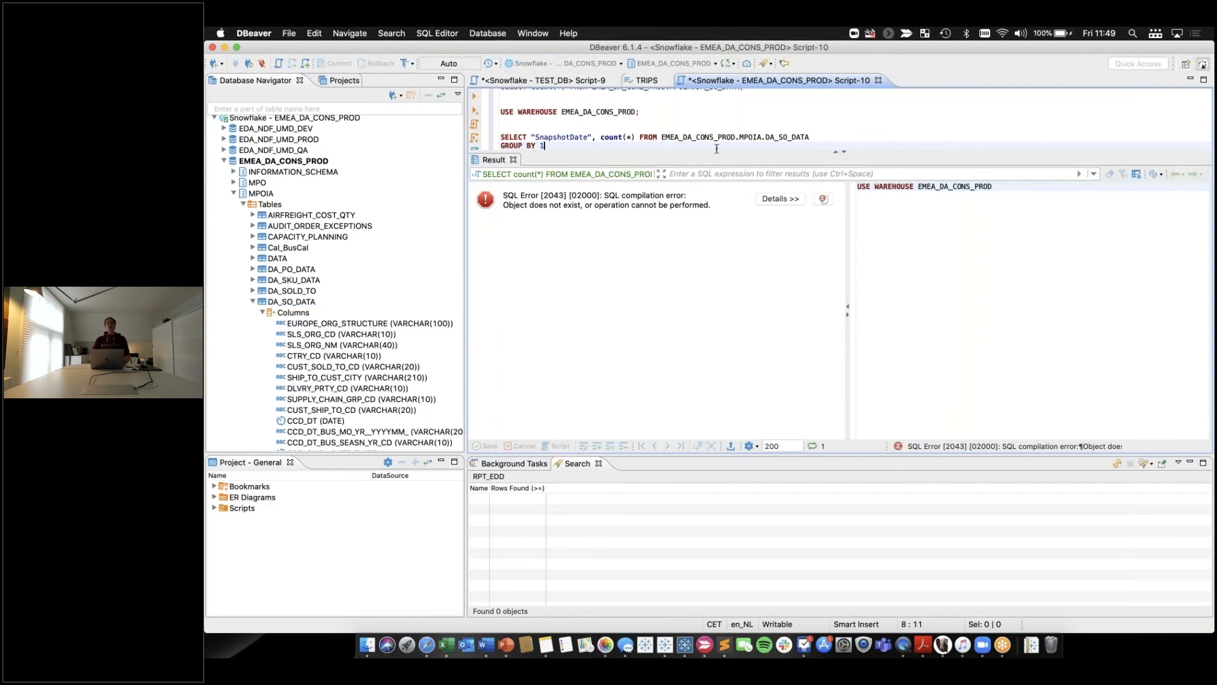
scroll(614, 145, down, 1)
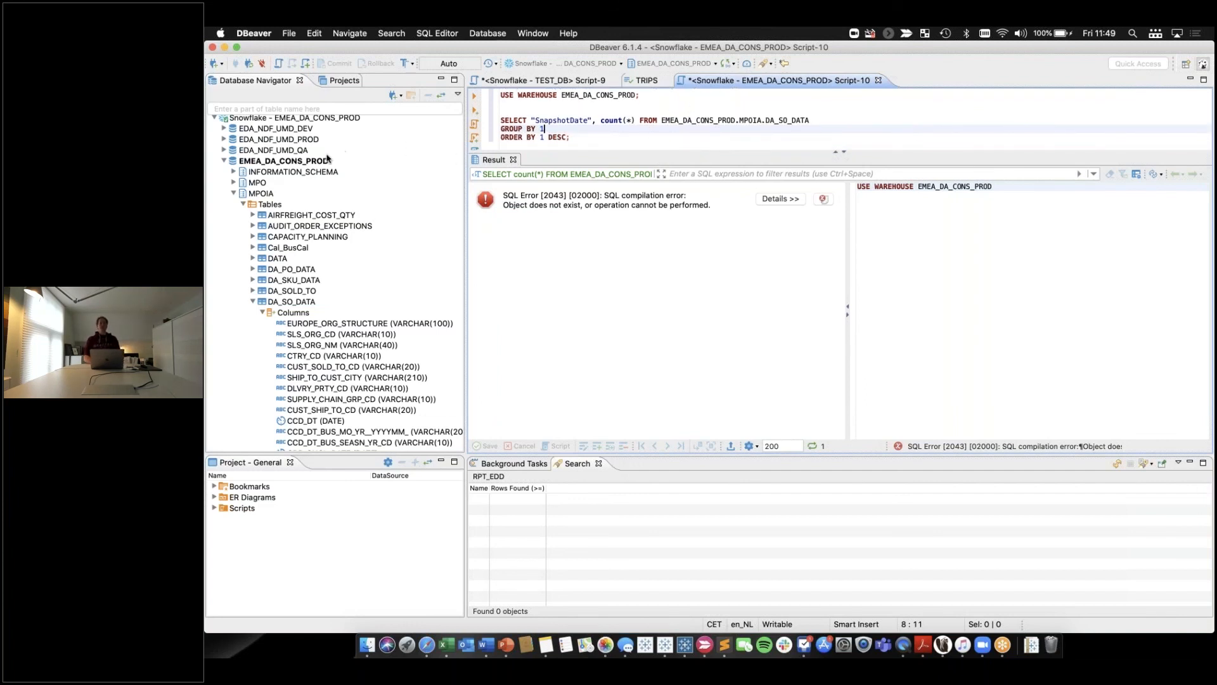
click(673, 63)
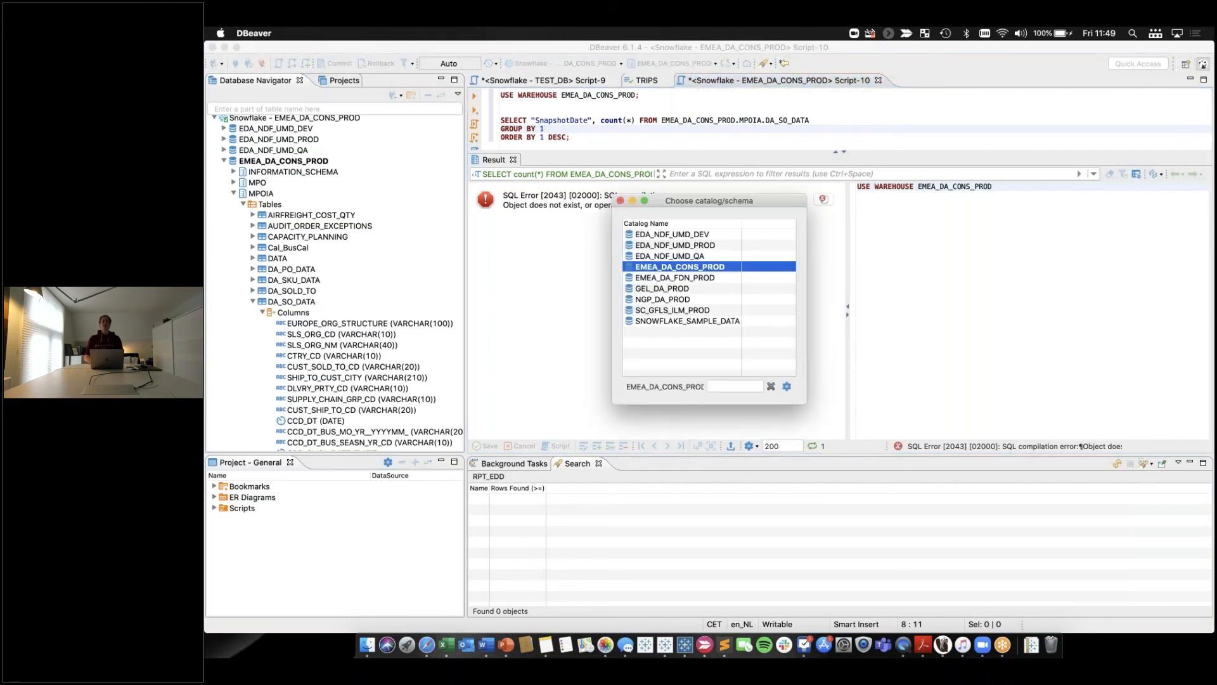
click(695, 114)
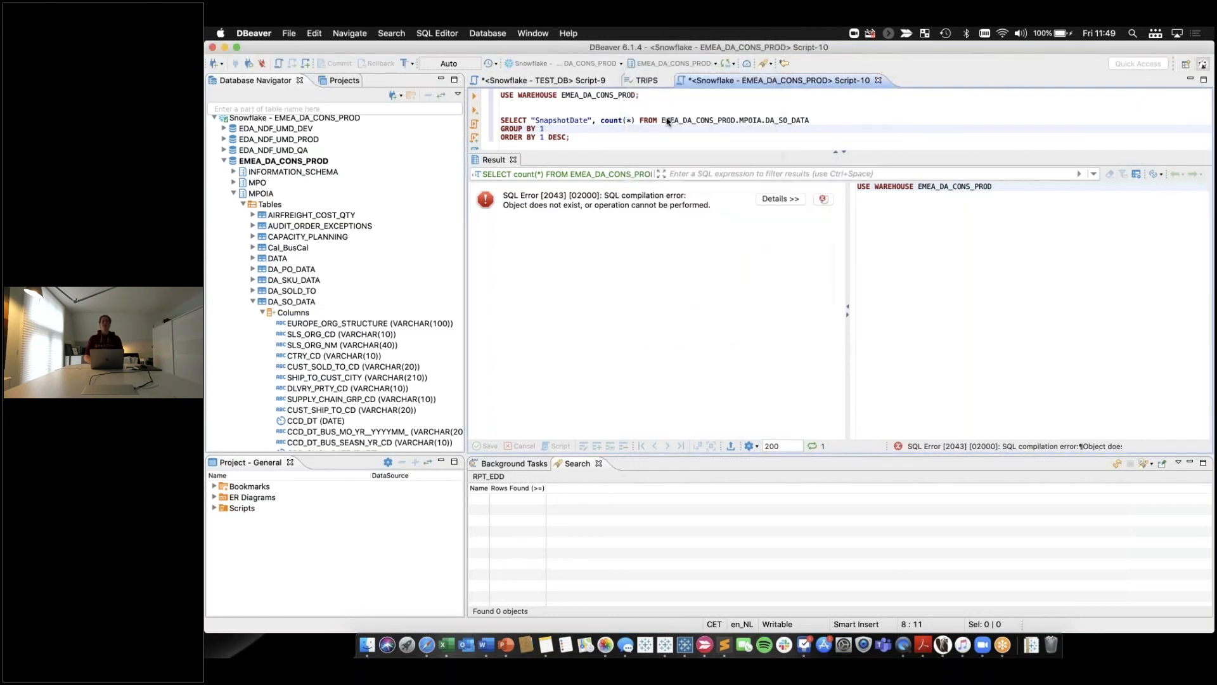
scroll(726, 132, up, 3)
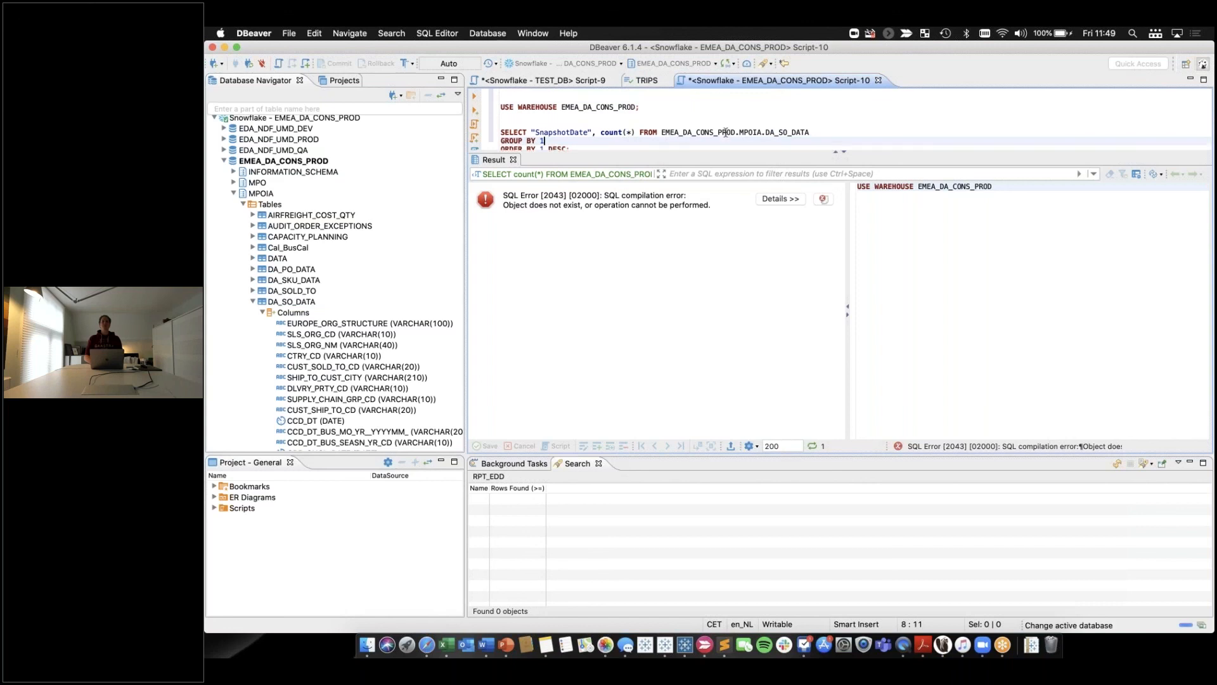
Look at Script-9 briefly, and rerun the SnapshotDate count query in Script-10
click(587, 81)
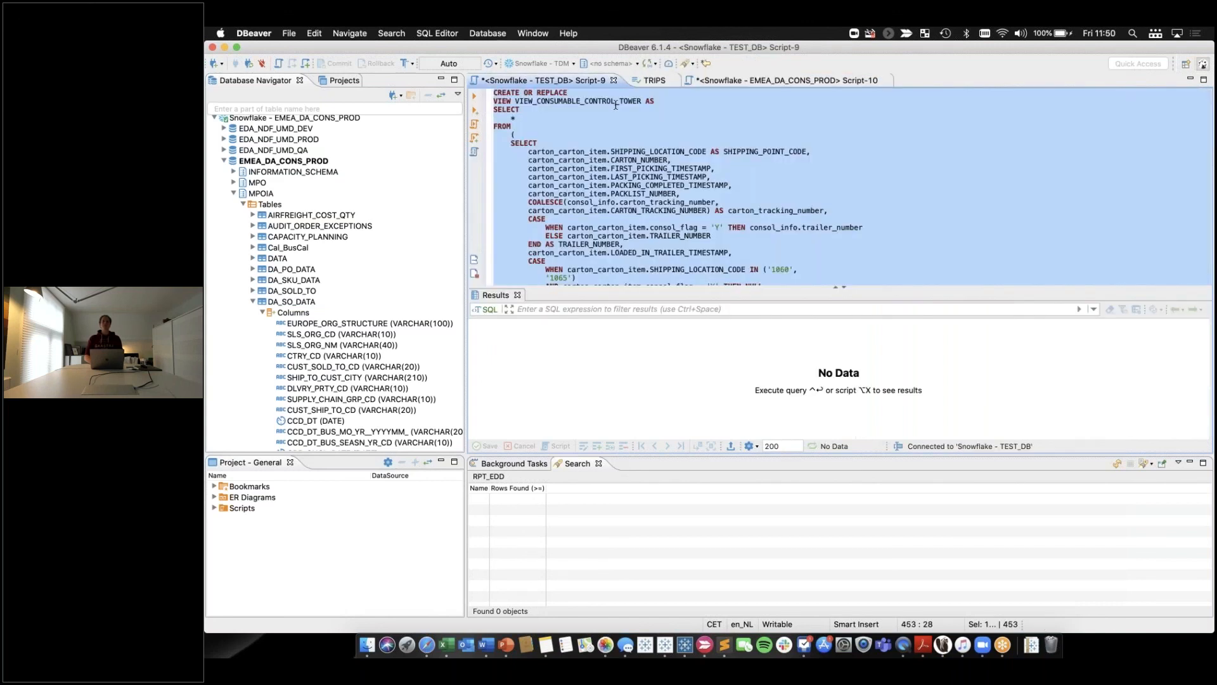
click(731, 79)
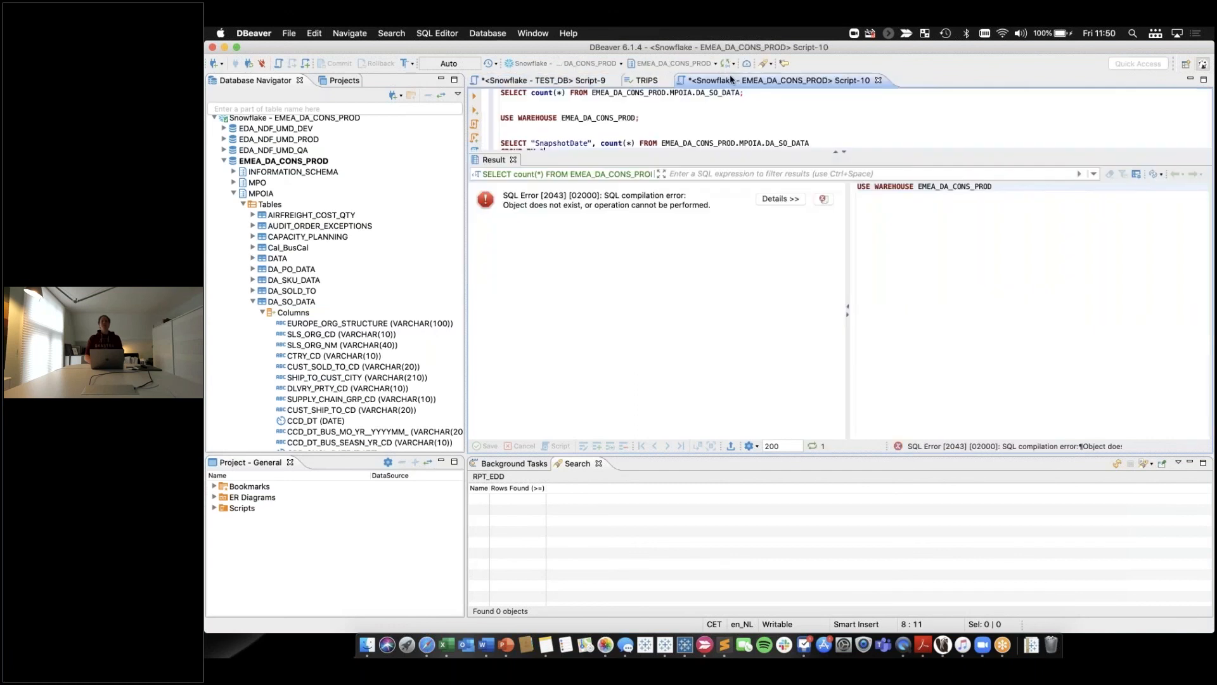
click(647, 136)
click(647, 143)
click(472, 99)
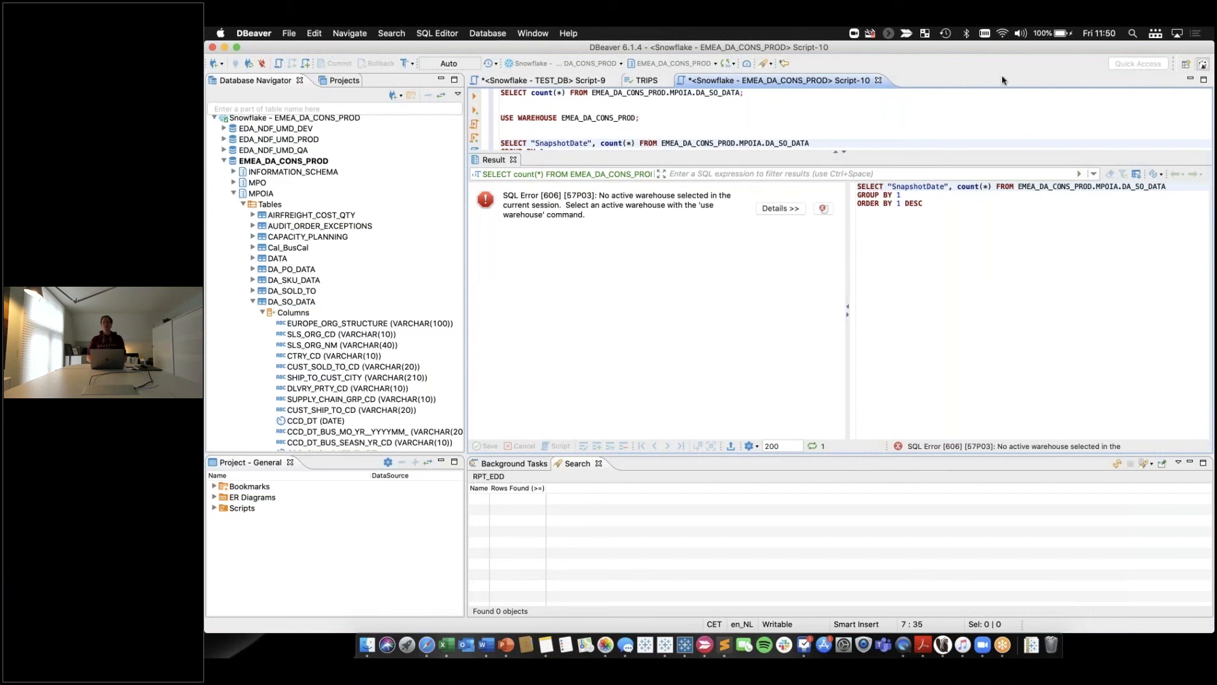
Switch to the Snowflake console in Safari and log in to its Preview App with the saved user name and password
click(224, 47)
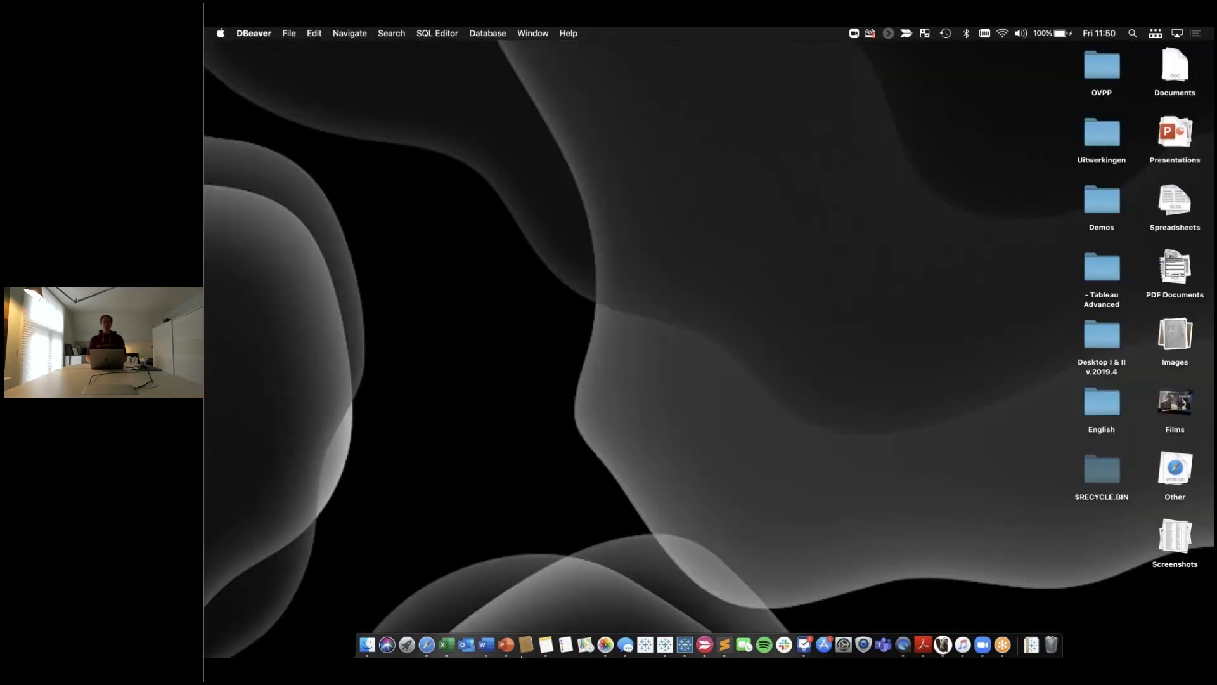
click(428, 647)
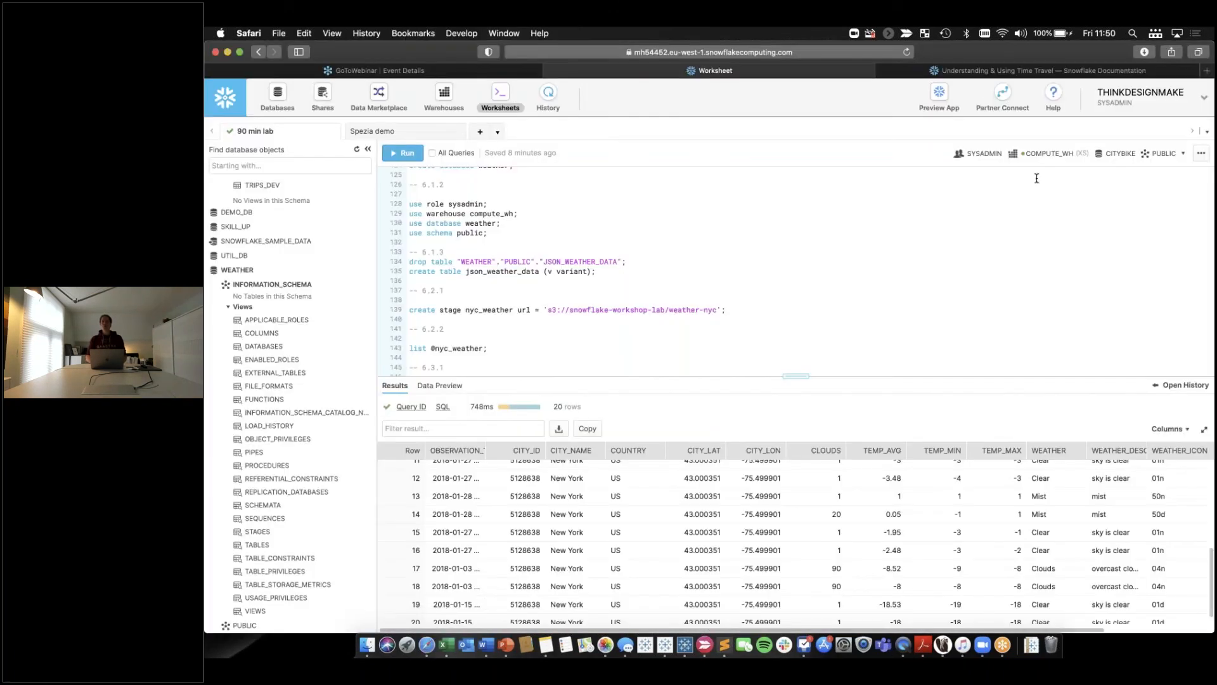
click(940, 95)
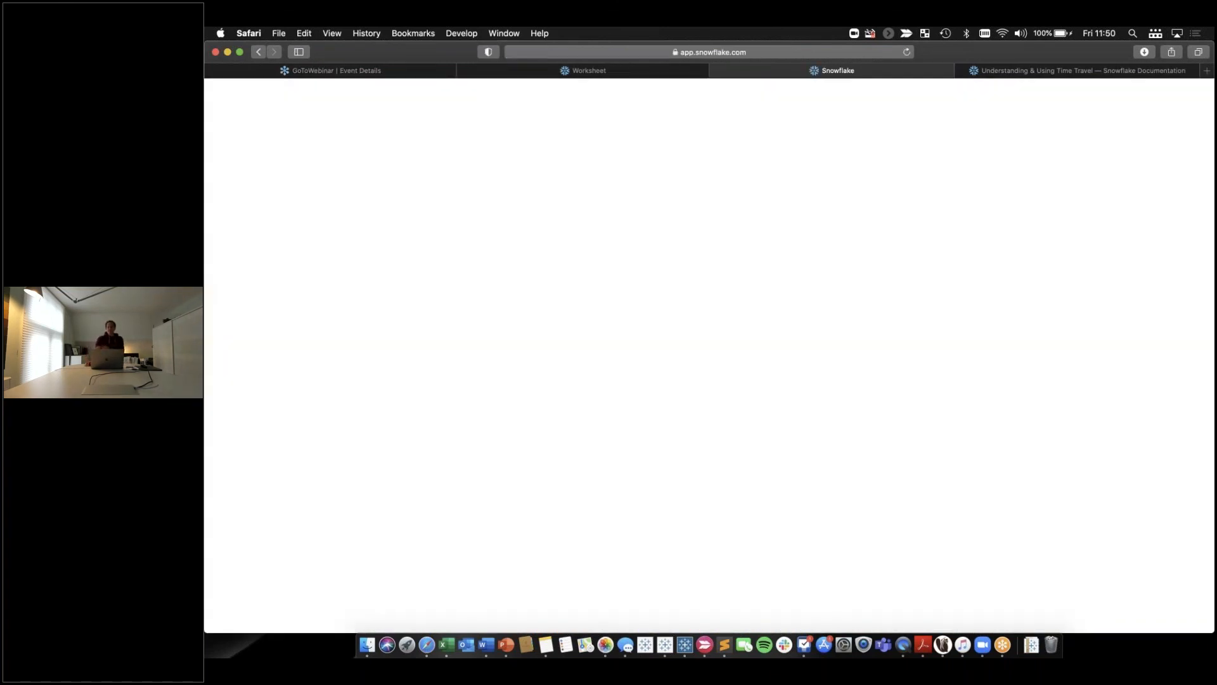
click(728, 390)
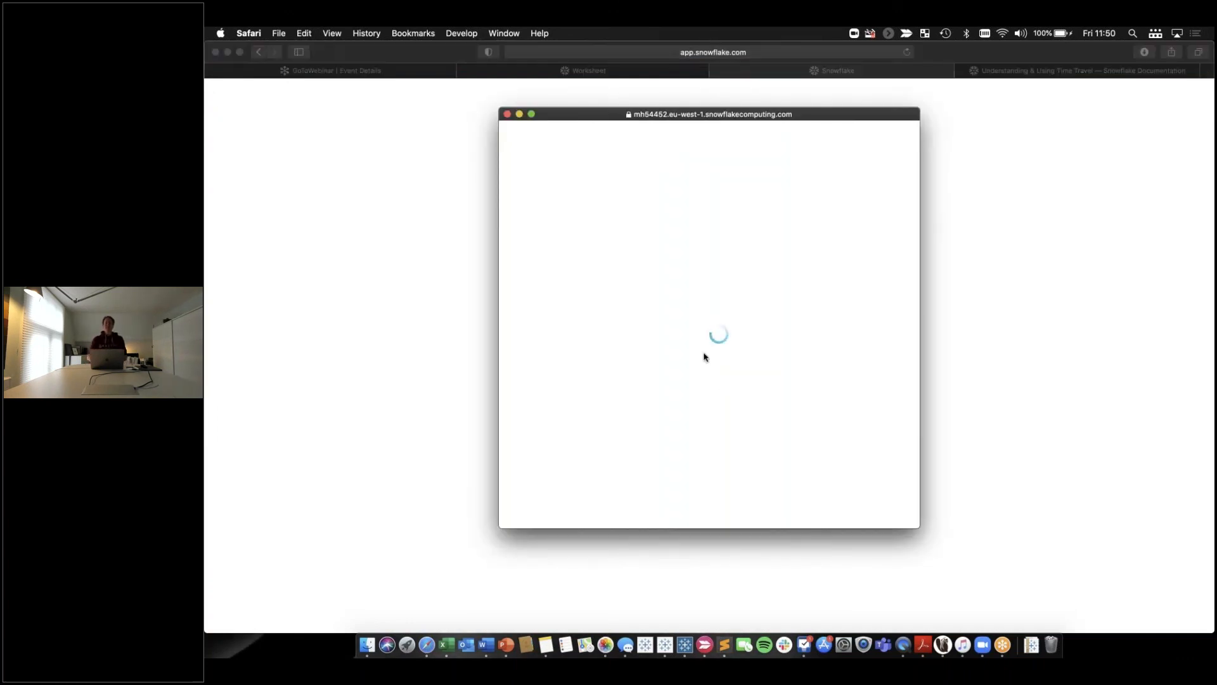
click(652, 331)
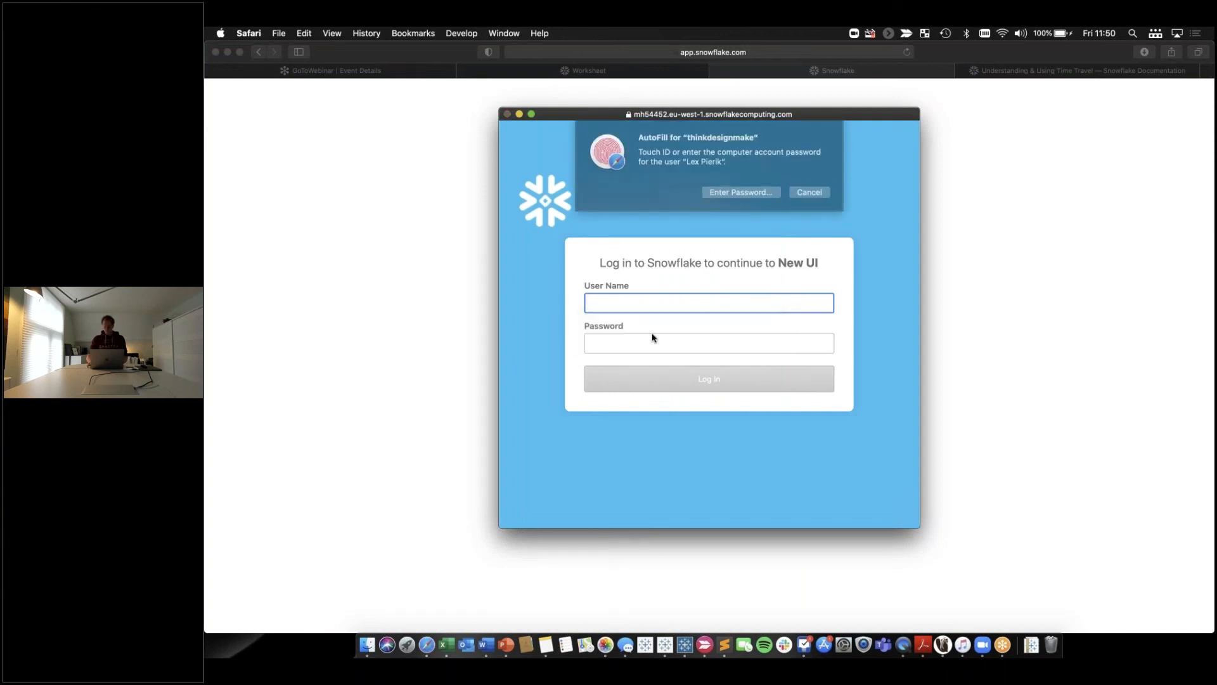
click(691, 380)
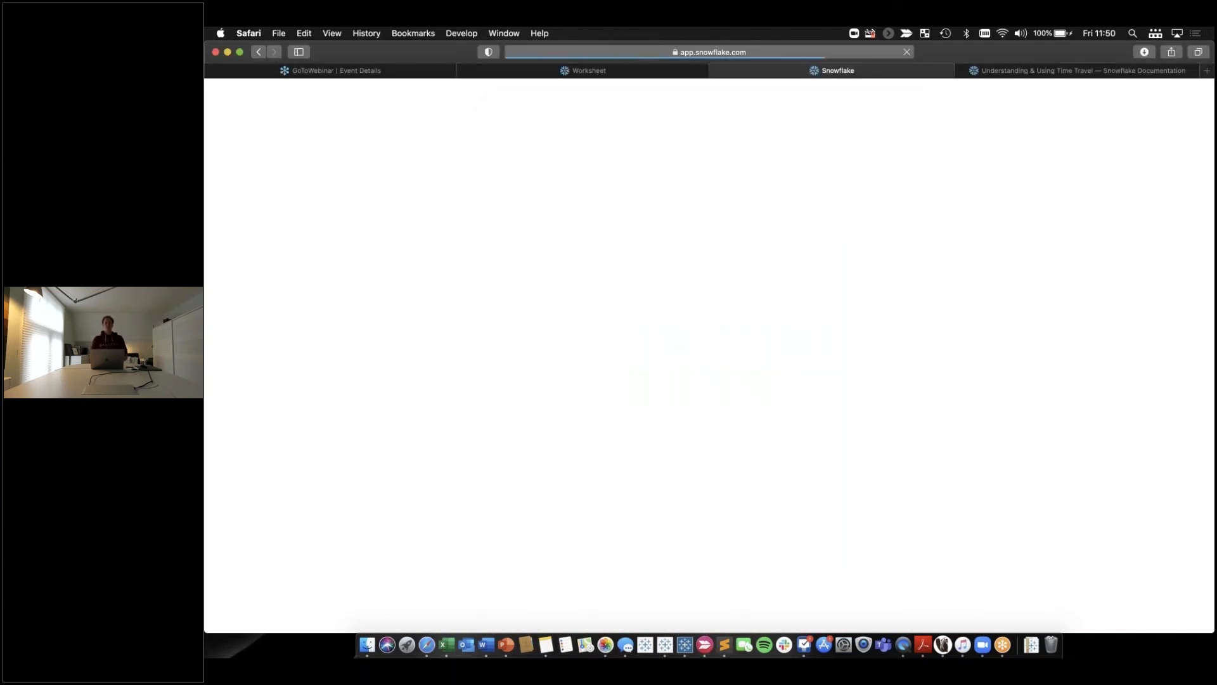
click(752, 449)
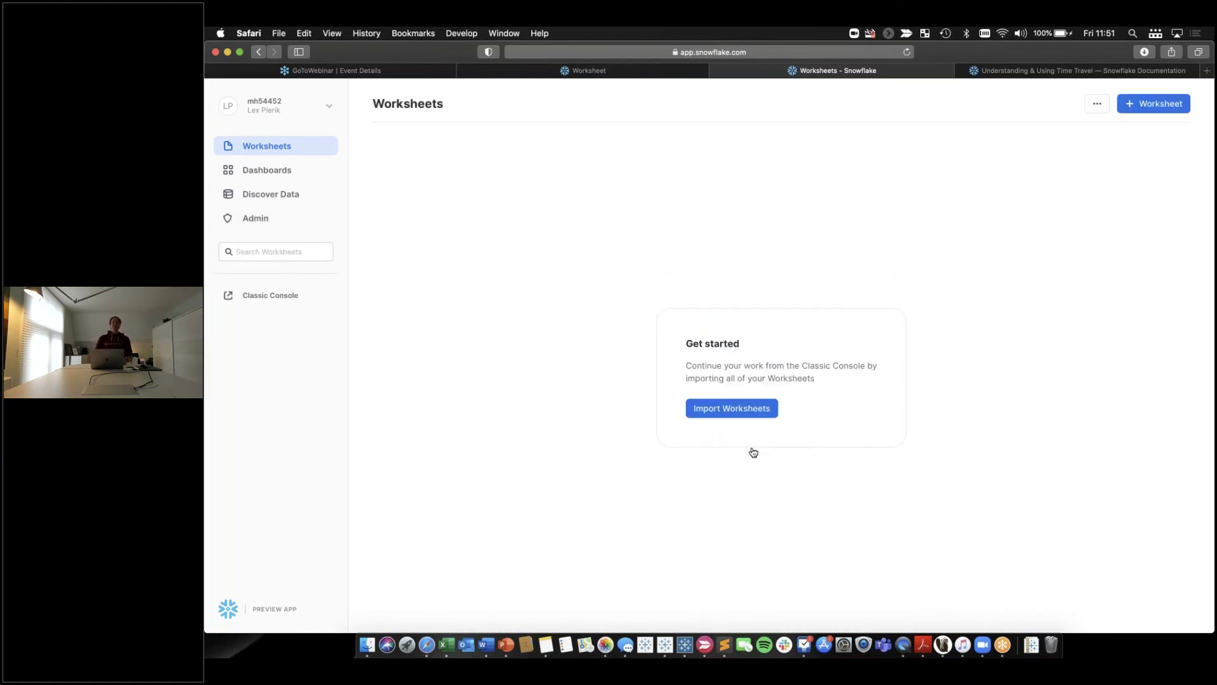
Import all worksheets from the Classic Console and open the imported 90 min lab worksheet
click(725, 405)
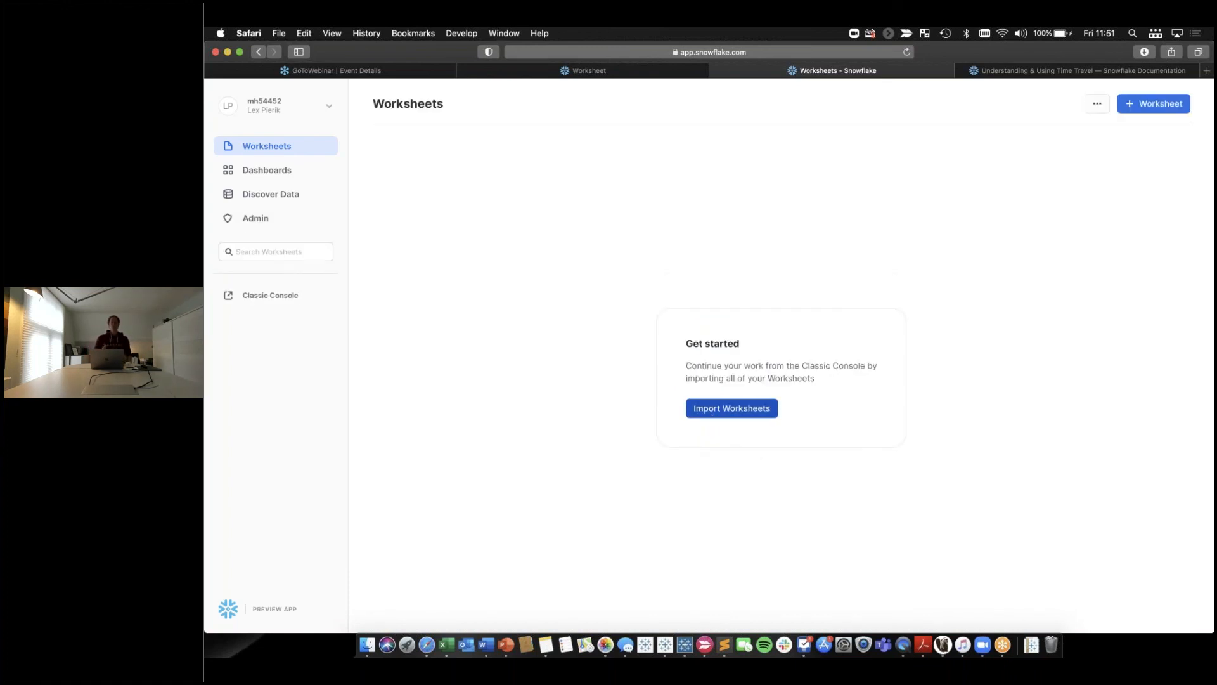
click(793, 395)
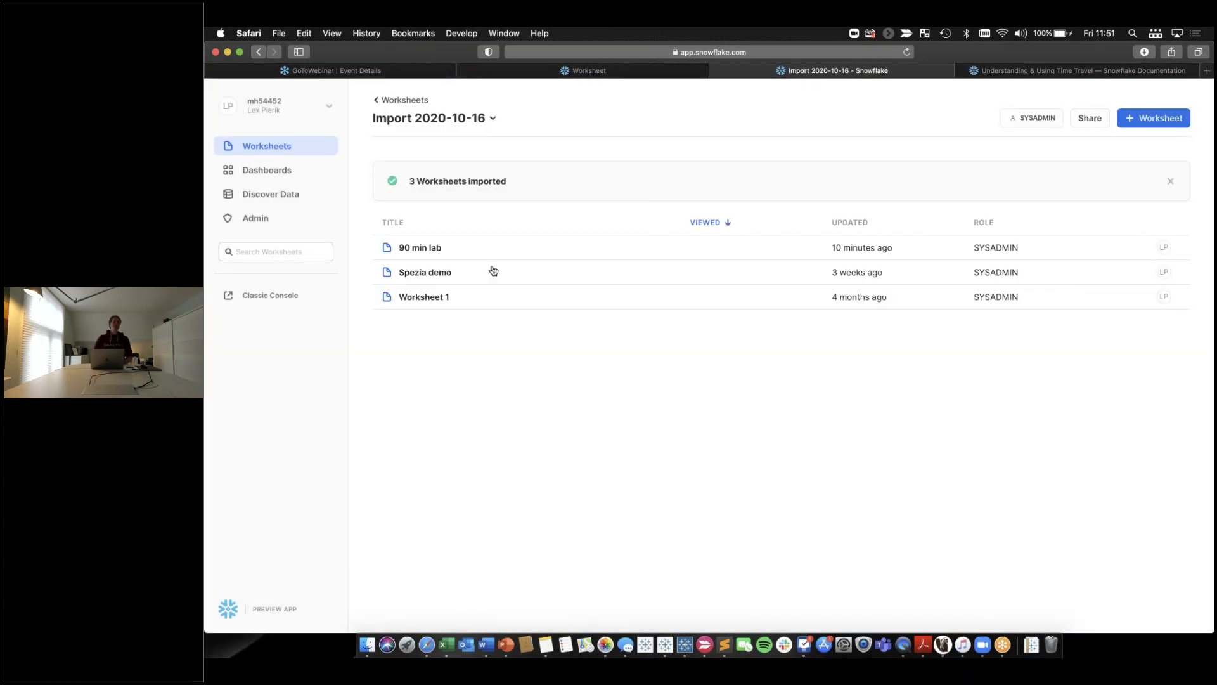
click(418, 253)
Run the hourly trips query under section 5.1.3 in Module 5 of the 90 min lab worksheet
scroll(394, 390, down, 2)
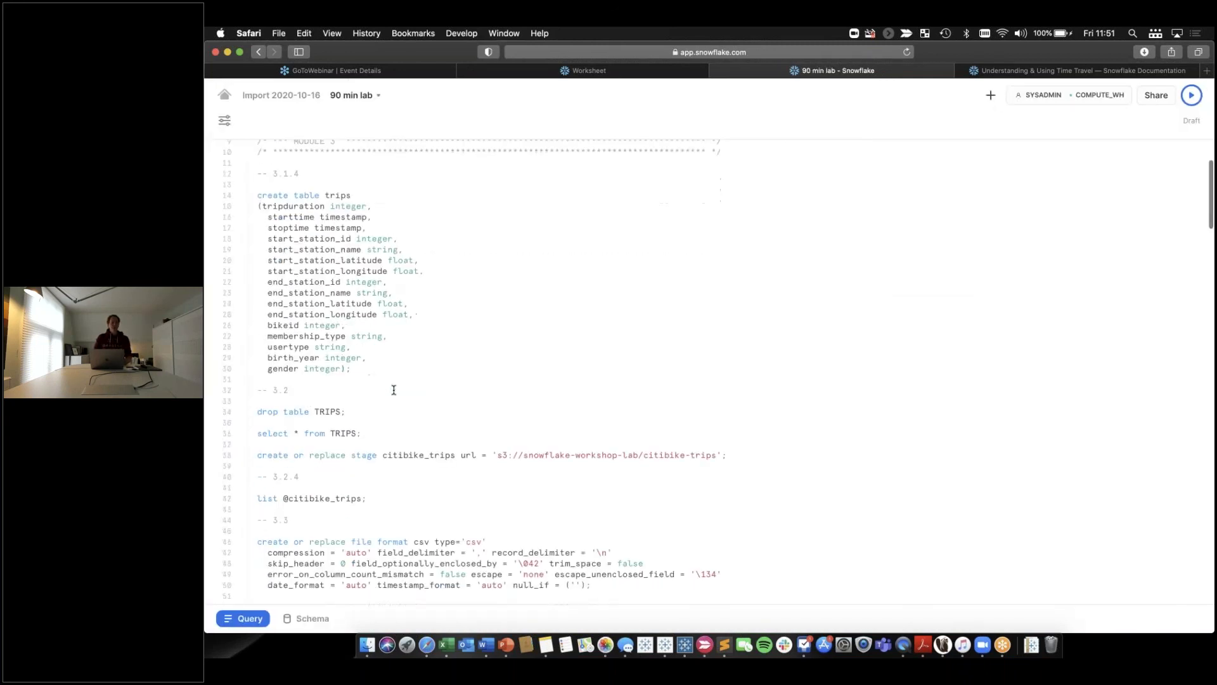
scroll(394, 390, down, 8)
scroll(394, 390, down, 13)
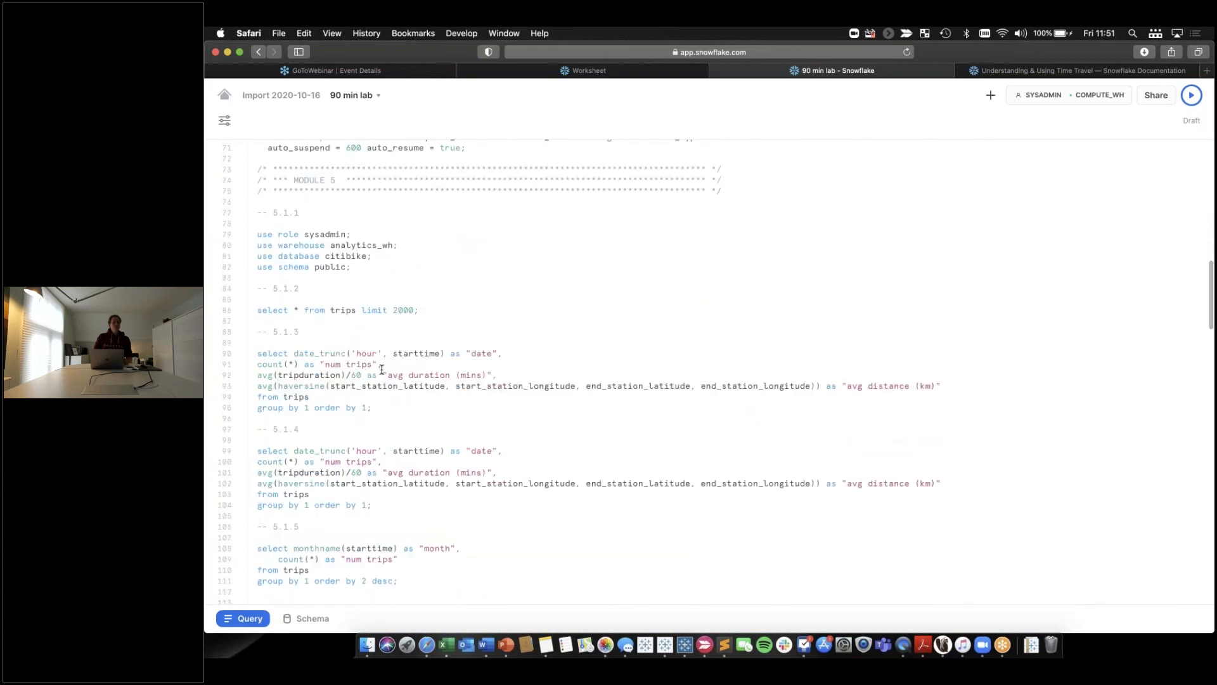
click(380, 367)
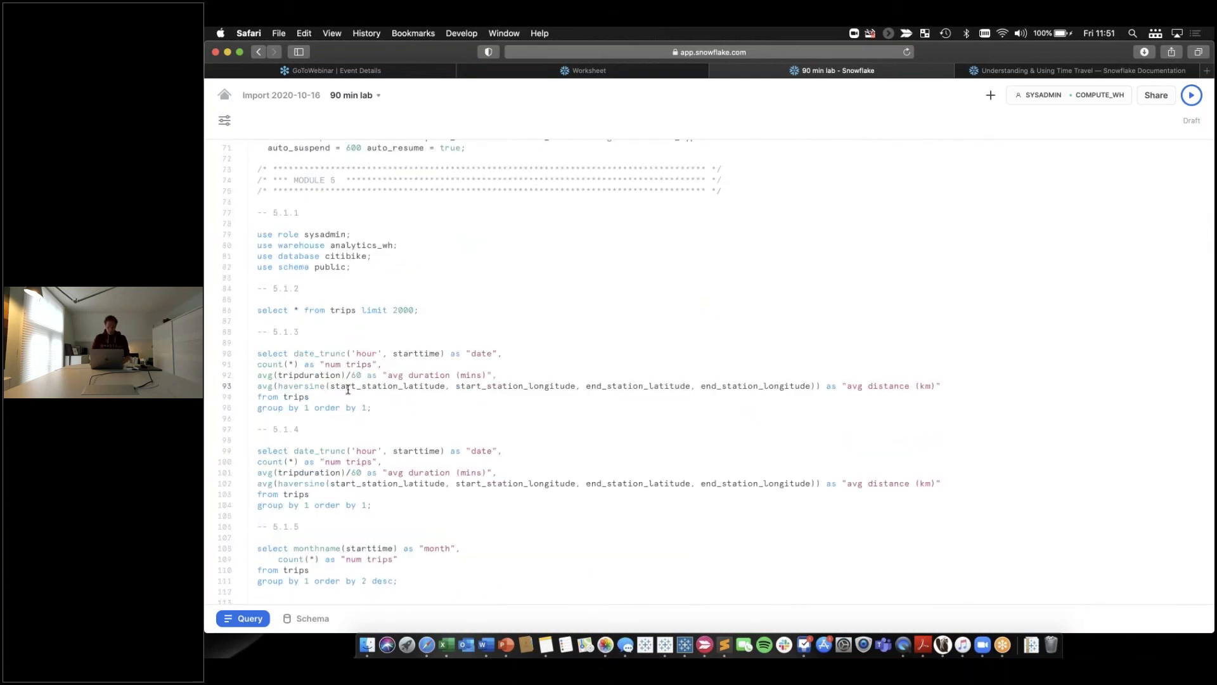
key(super+Return)
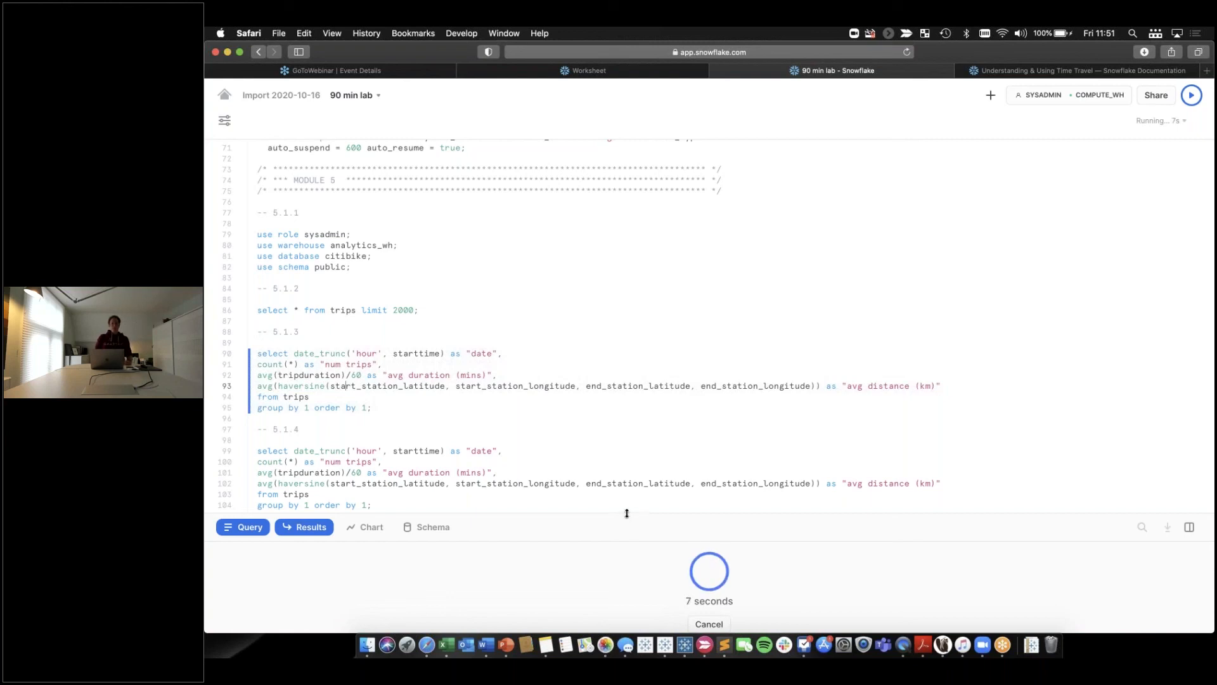
Enlarge the results area below the query and show the hourly trips results as a chart
drag(627, 513, 624, 442)
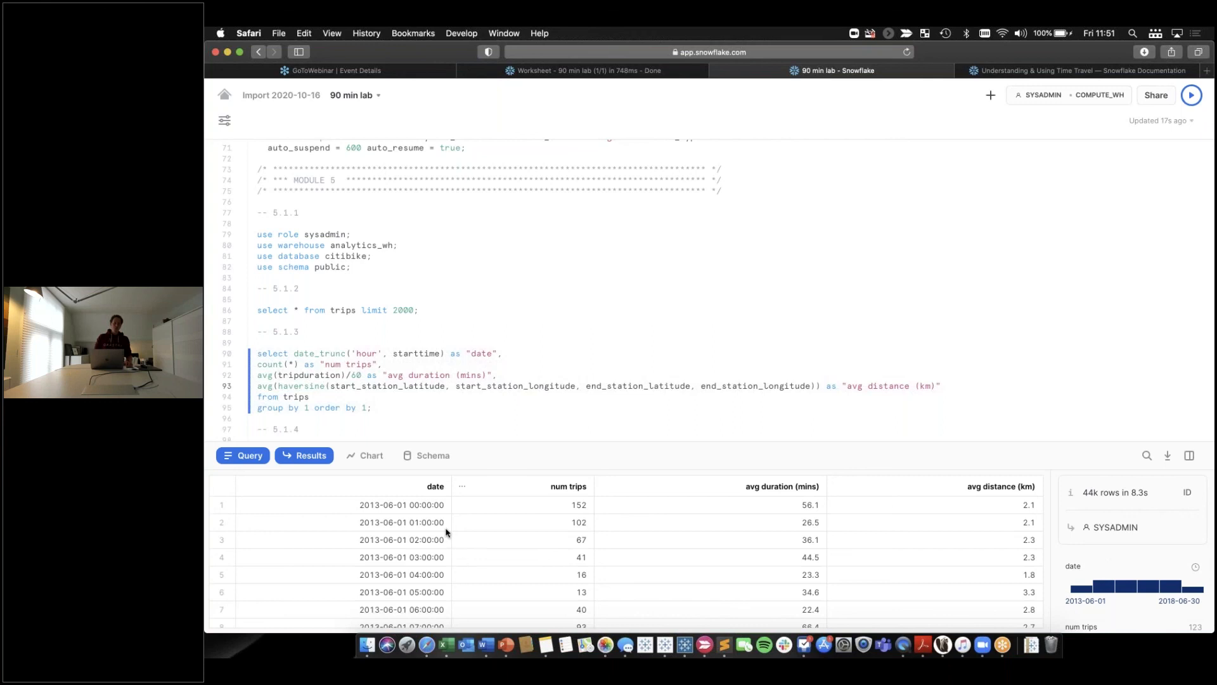
click(367, 455)
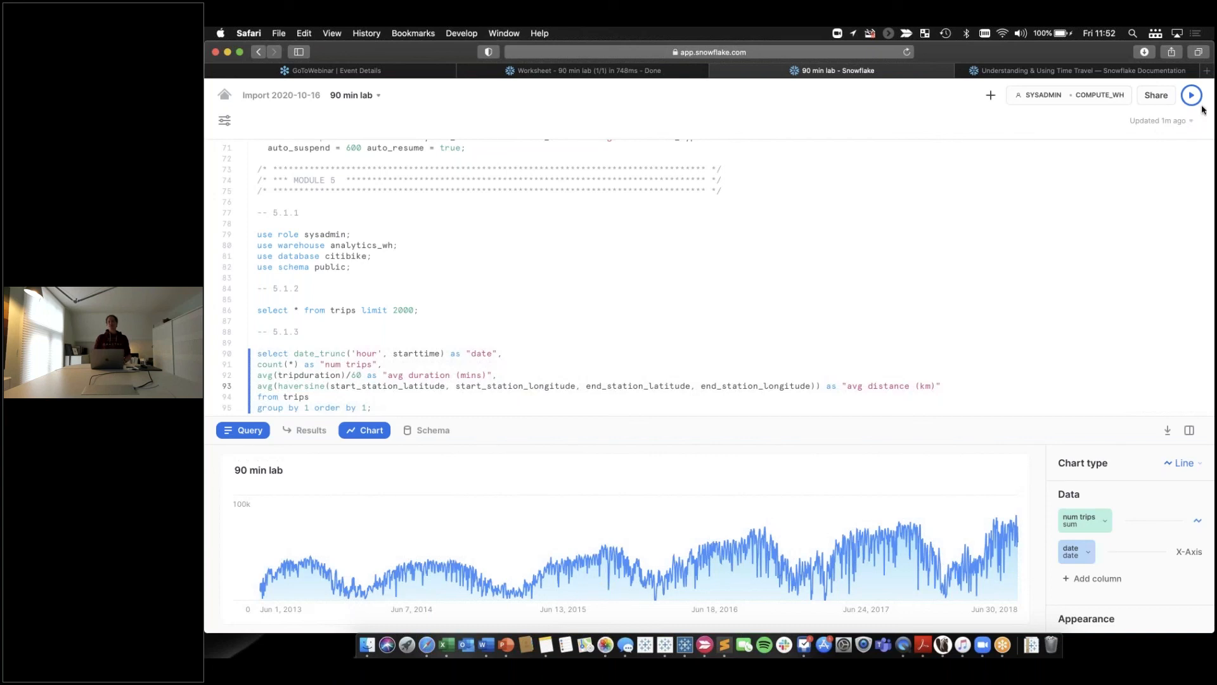
click(1202, 109)
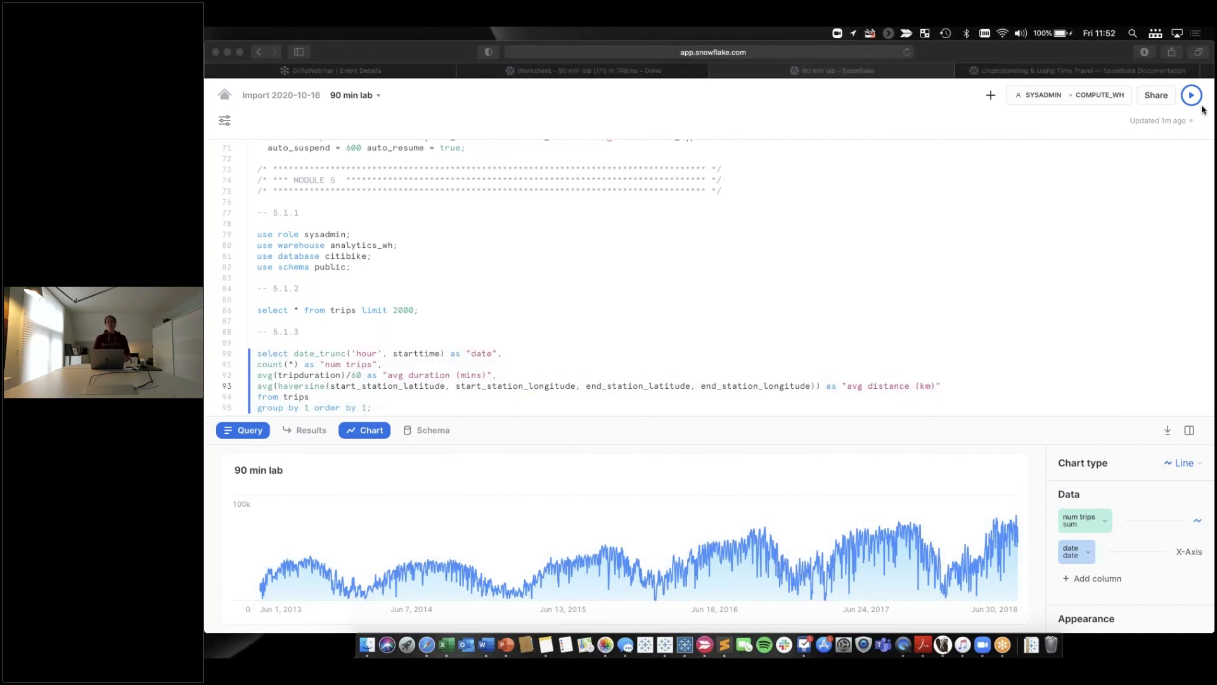